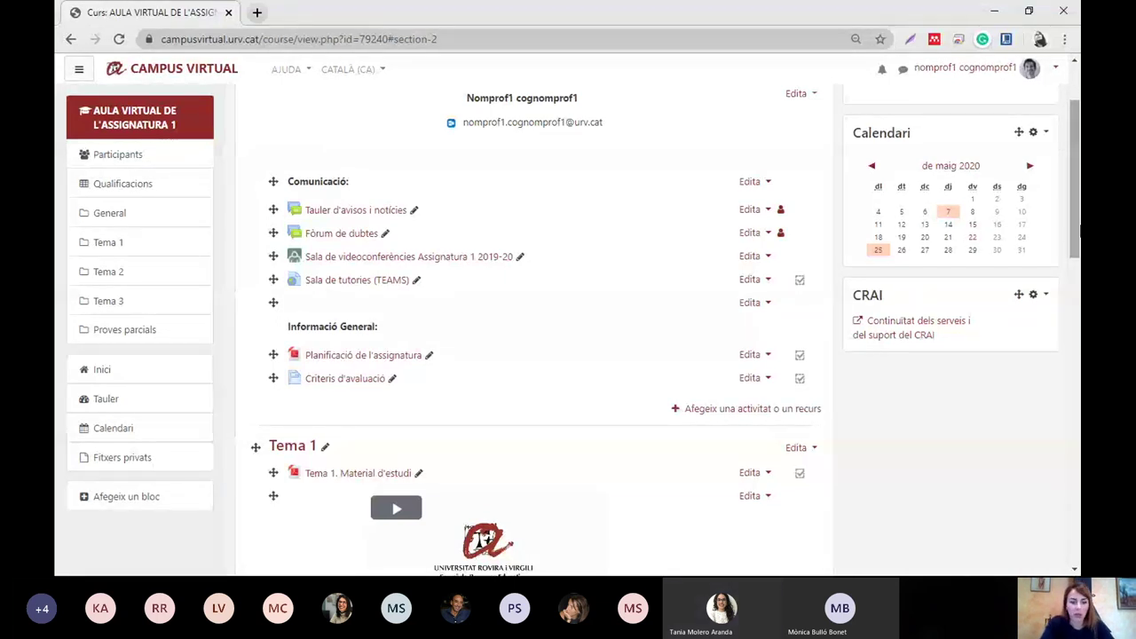
Step: Open the group assignment "Activitat 3 (activitat grupal)" in the Tema 2 section of the course
{"action": "scroll", "coordinate": [256, 381], "scroll_direction": "down", "scroll_amount": 2}
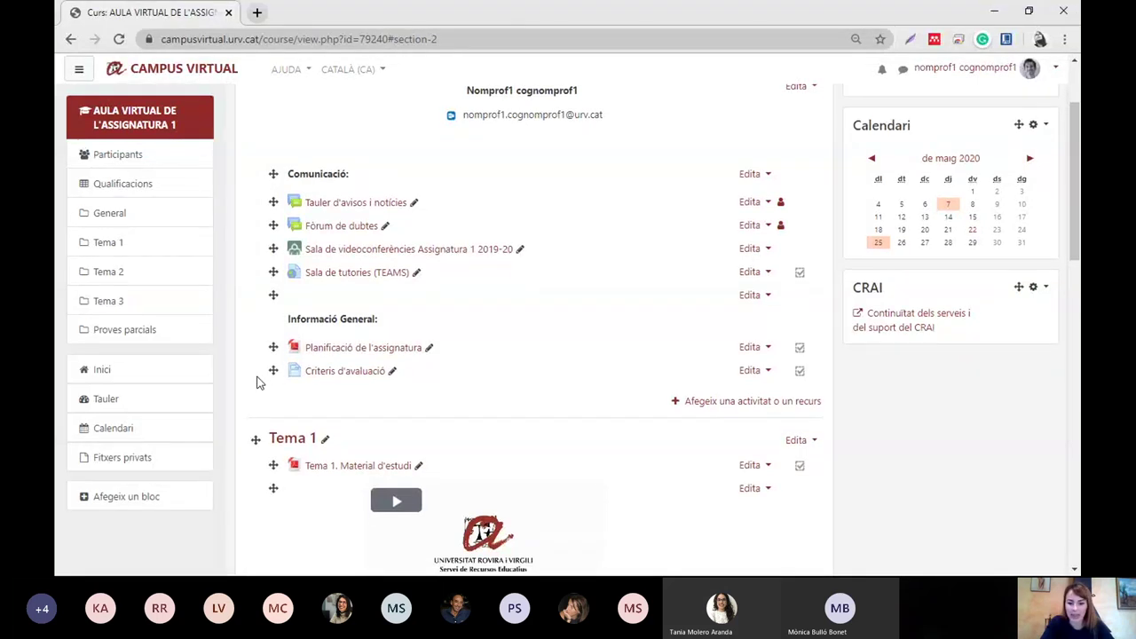
{"action": "scroll", "coordinate": [257, 381], "scroll_direction": "down", "scroll_amount": 1}
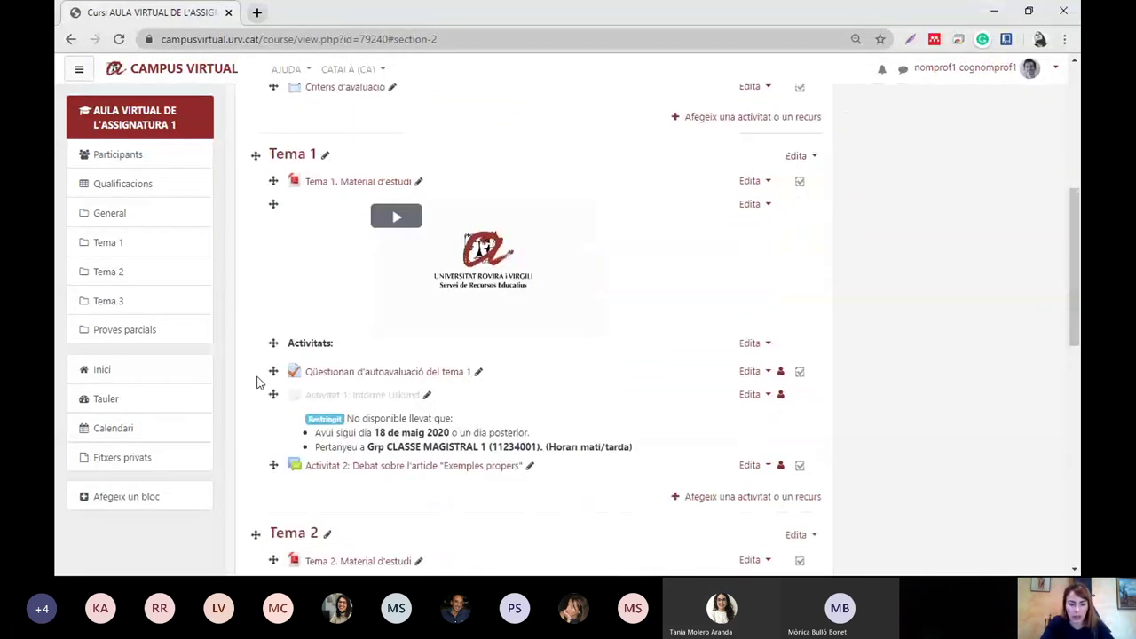
{"action": "scroll", "coordinate": [257, 381], "scroll_direction": "down", "scroll_amount": 2}
{"action": "scroll", "coordinate": [257, 381], "scroll_direction": "down", "scroll_amount": 6}
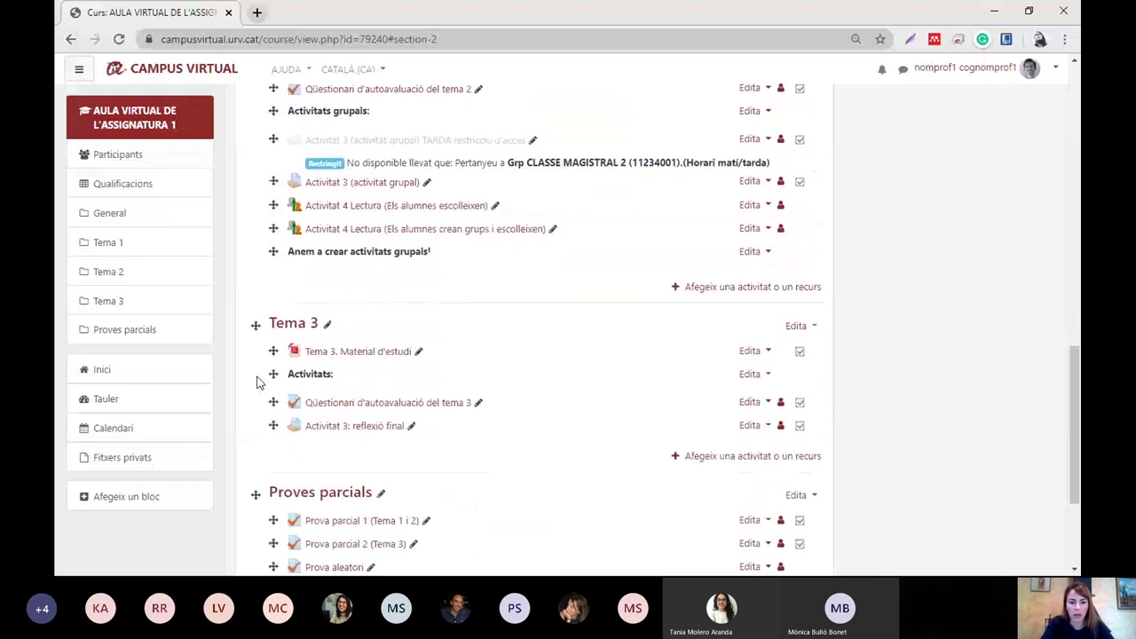
{"action": "left_click_drag", "start_coordinate": [1075, 422], "coordinate": [1075, 321]}
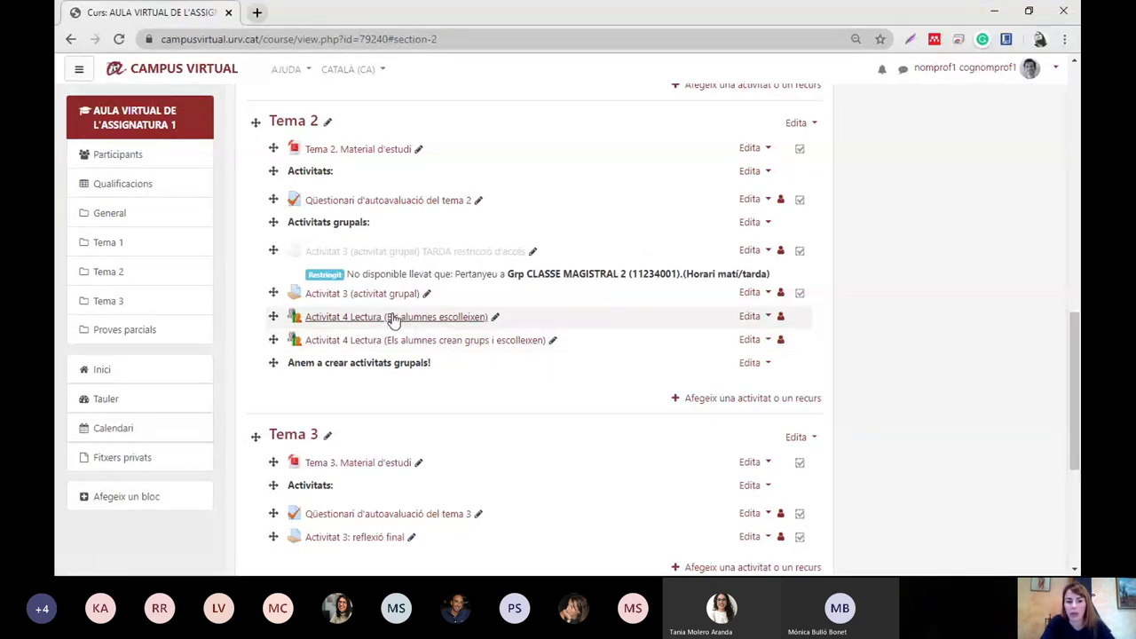
{"action": "left_click", "coordinate": [366, 299]}
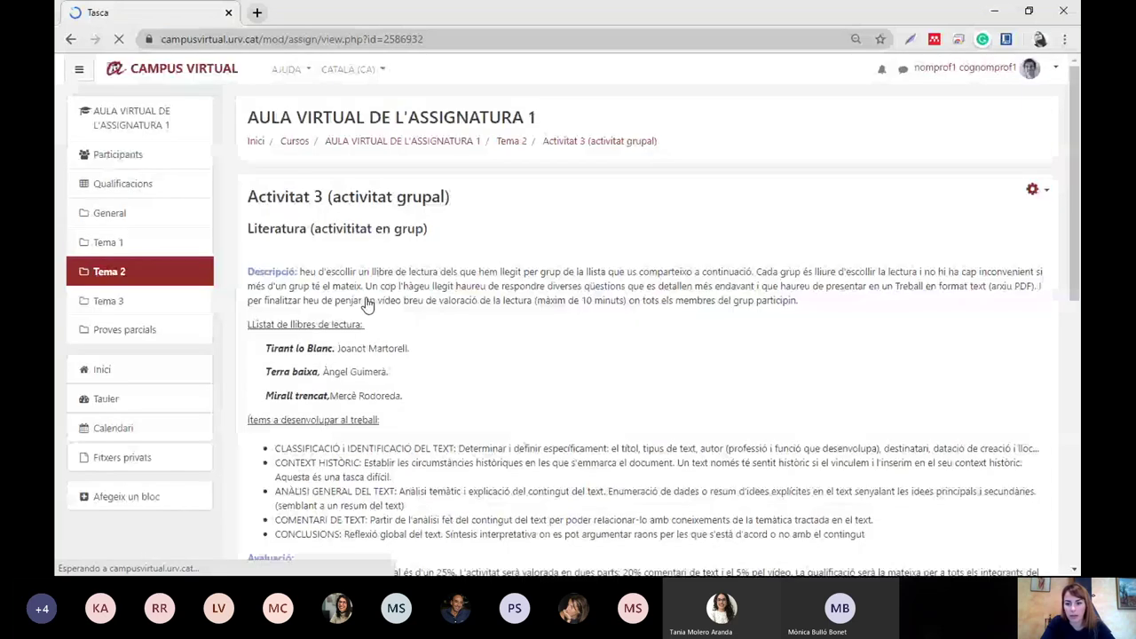
Step: Open the list of all submissions for the group assignment
{"action": "scroll", "coordinate": [578, 325], "scroll_direction": "down", "scroll_amount": 8}
{"action": "scroll", "coordinate": [603, 383], "scroll_direction": "down", "scroll_amount": 2}
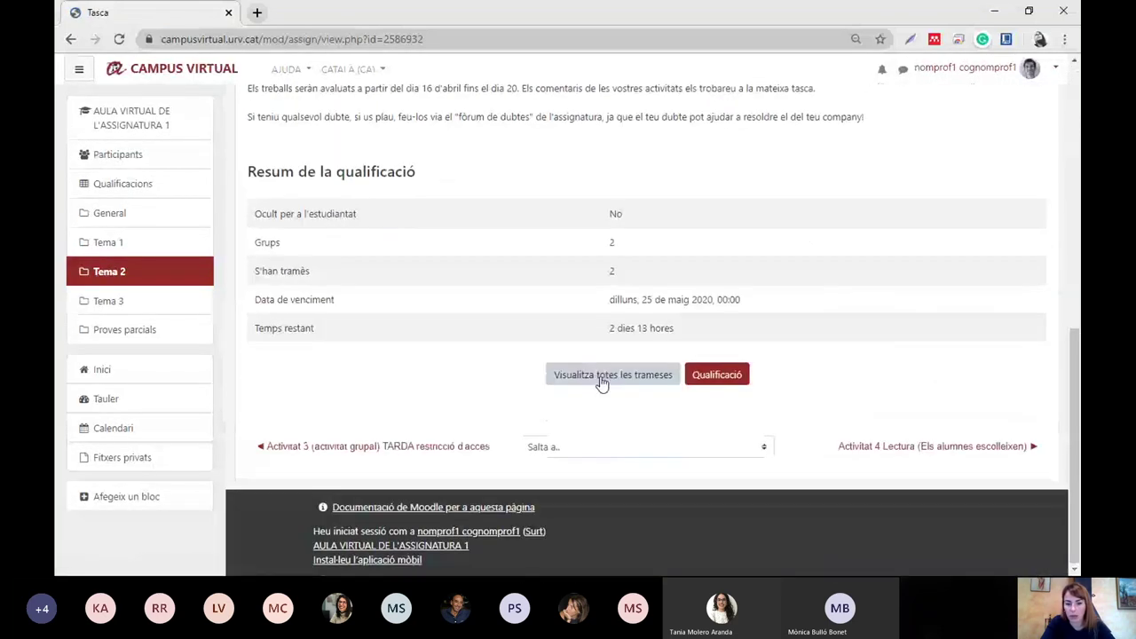
{"action": "left_click", "coordinate": [603, 384]}
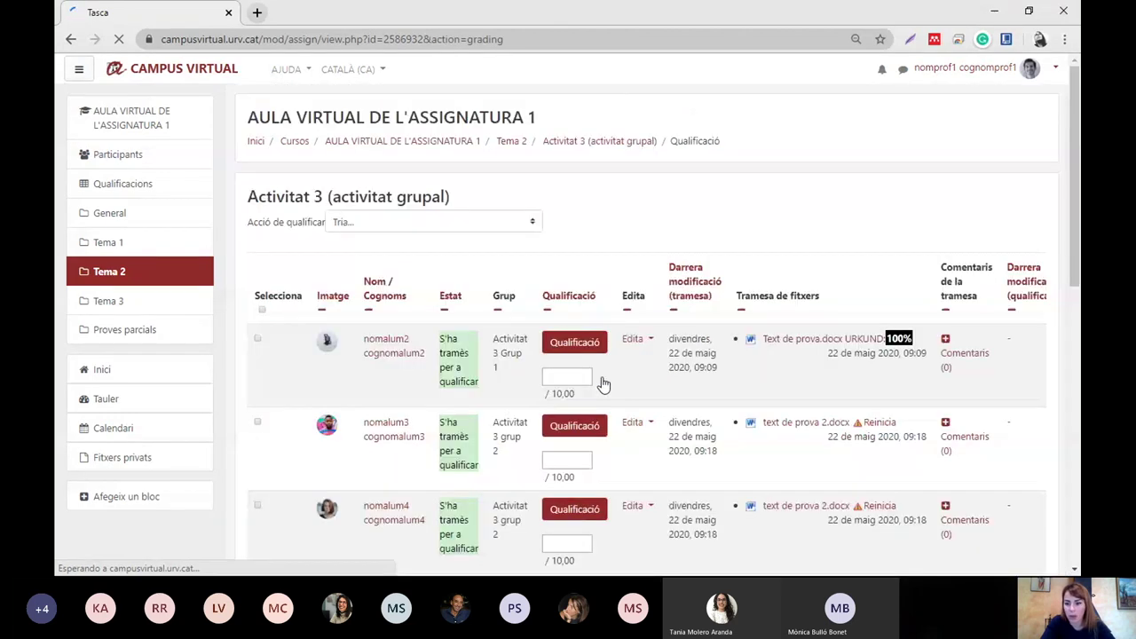
Step: Examine each student's group, last submission time and URKUND similarity result in the submissions table
{"action": "left_click_drag", "start_coordinate": [1077, 177], "coordinate": [1079, 354]}
{"action": "left_click_drag", "start_coordinate": [674, 281], "coordinate": [719, 281]}
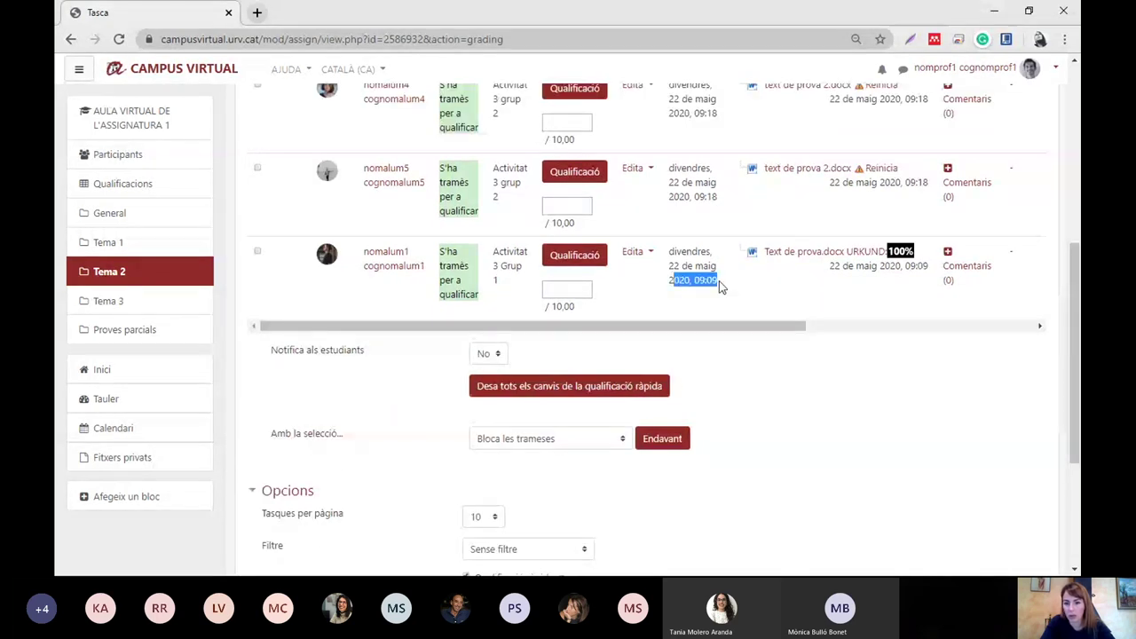
{"action": "left_click_drag", "start_coordinate": [1076, 355], "coordinate": [1076, 352]}
{"action": "left_click_drag", "start_coordinate": [1074, 301], "coordinate": [1070, 178]}
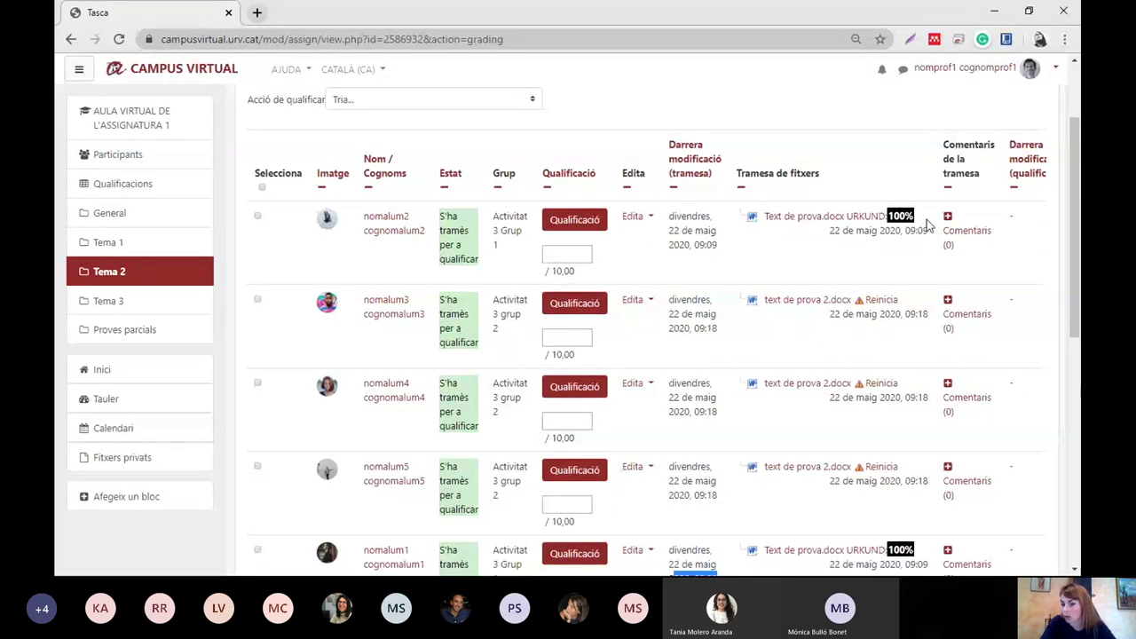
{"action": "left_click_drag", "start_coordinate": [927, 220], "coordinate": [890, 221]}
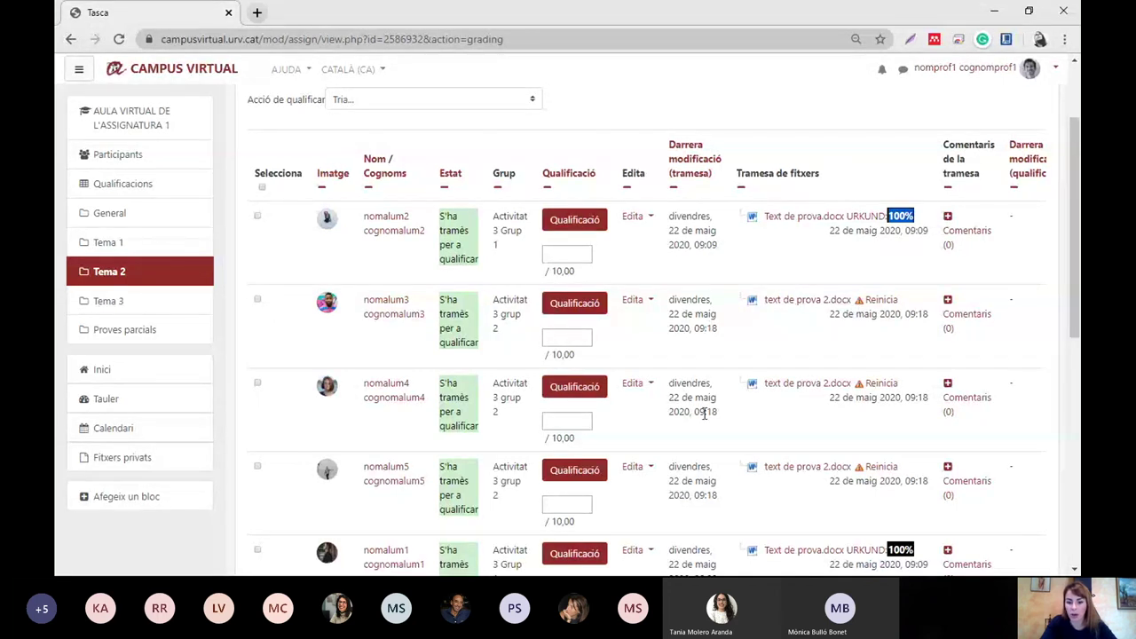
{"action": "left_click", "coordinate": [721, 506]}
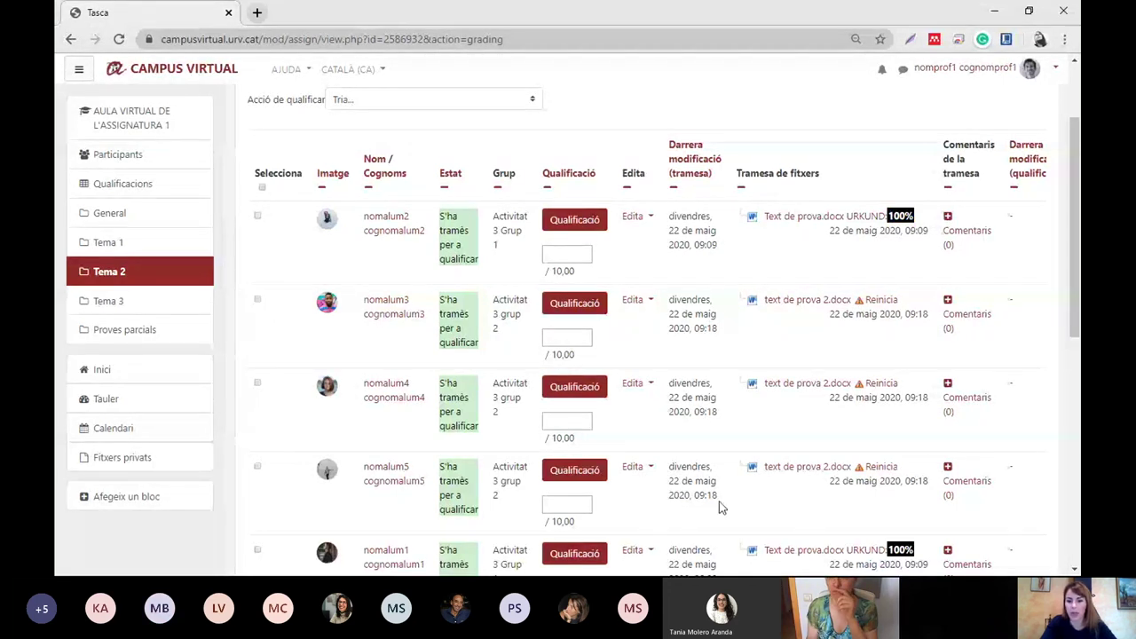
{"action": "left_click_drag", "start_coordinate": [721, 507], "coordinate": [691, 500]}
{"action": "double_click", "coordinate": [706, 411]}
{"action": "left_click_drag", "start_coordinate": [717, 328], "coordinate": [695, 328]}
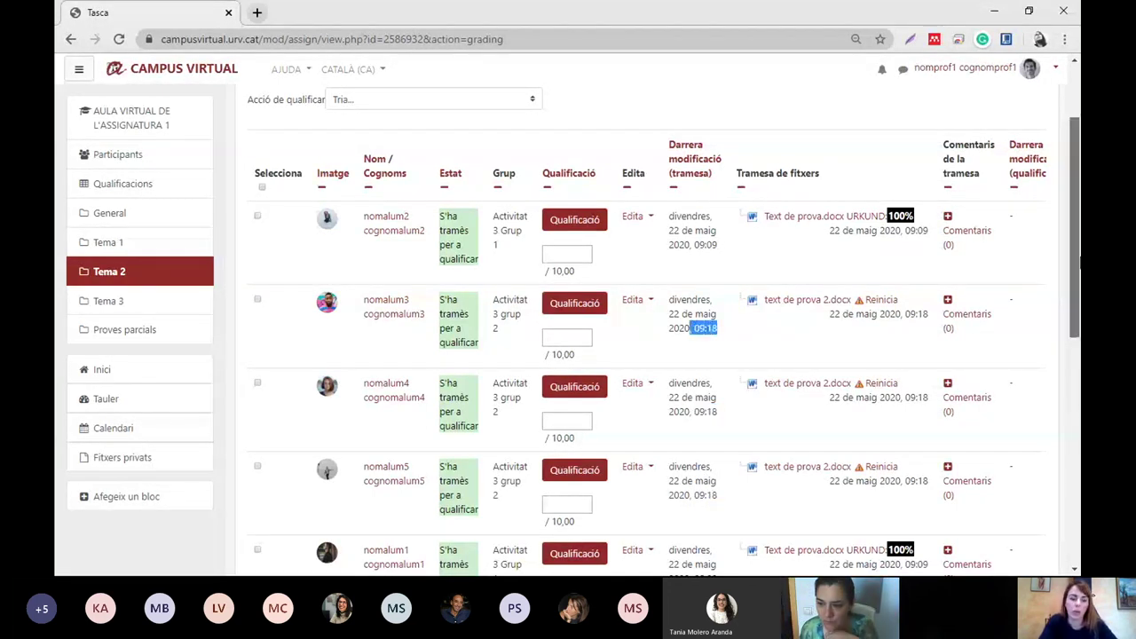
Step: Open the group management page from the course's participants list
{"action": "scroll", "coordinate": [1077, 149], "scroll_direction": "up", "scroll_amount": 2}
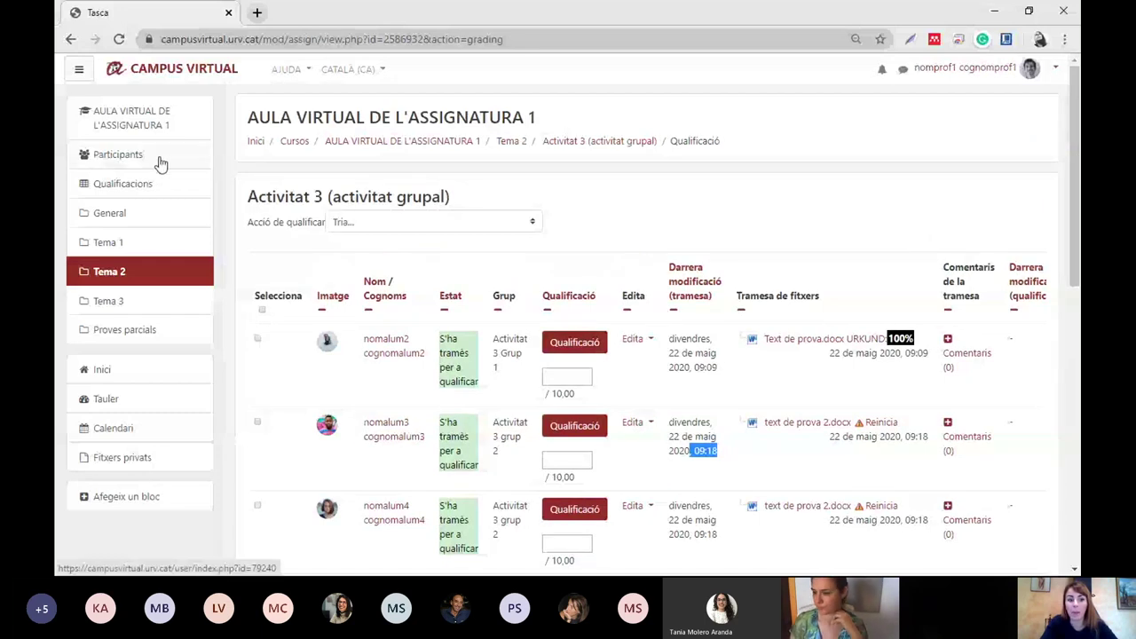
{"action": "left_click", "coordinate": [104, 157]}
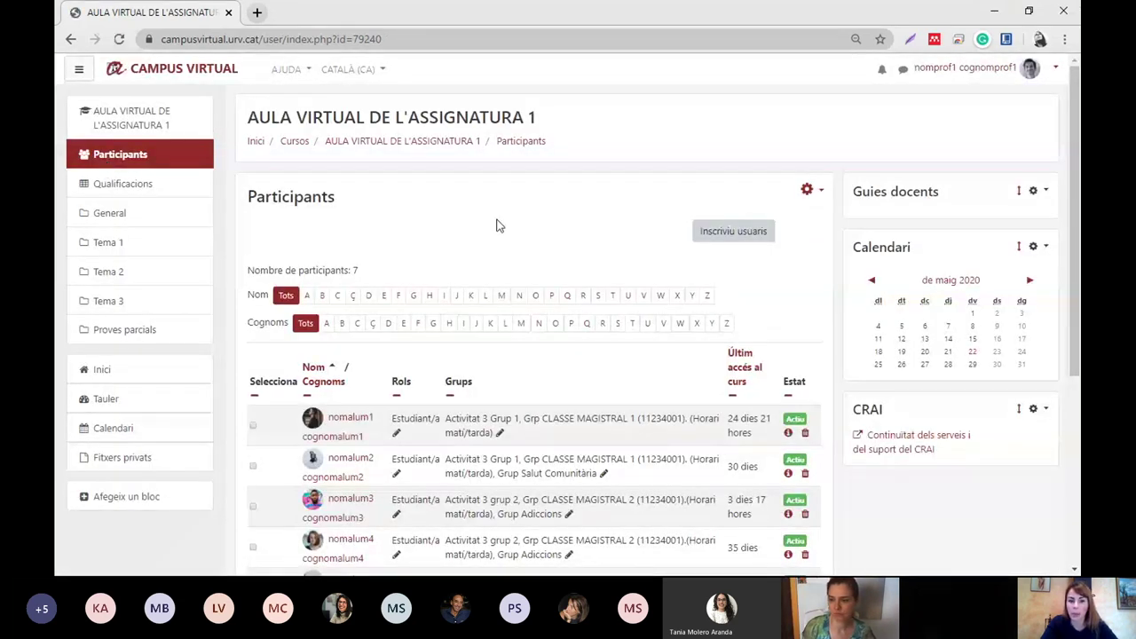
{"action": "left_click", "coordinate": [807, 192]}
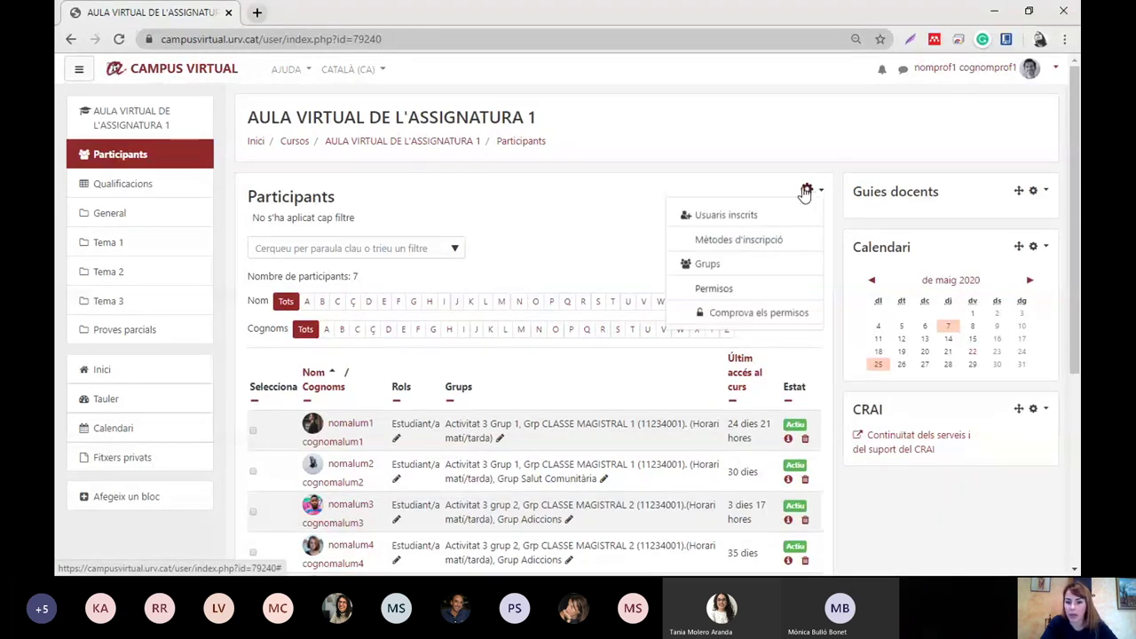
{"action": "left_click", "coordinate": [702, 269]}
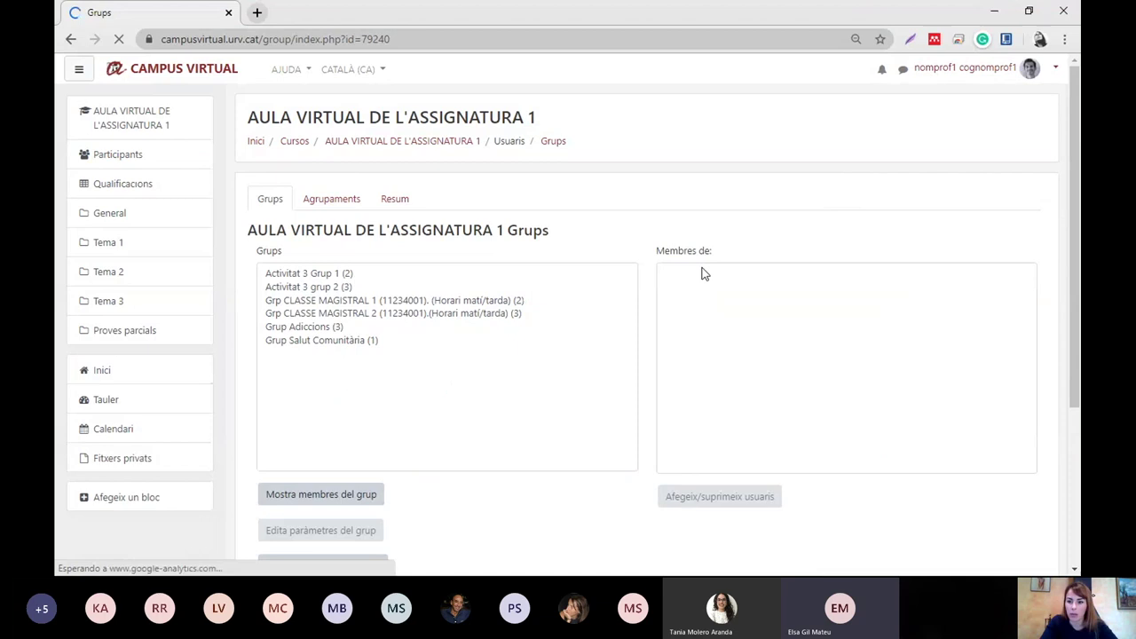
Step: Compare the members of the CLASSE MAGISTRAL 1 and CLASSE MAGISTRAL 2 groups and review the group creation options
{"action": "scroll", "coordinate": [1078, 163], "scroll_direction": "down", "scroll_amount": 1}
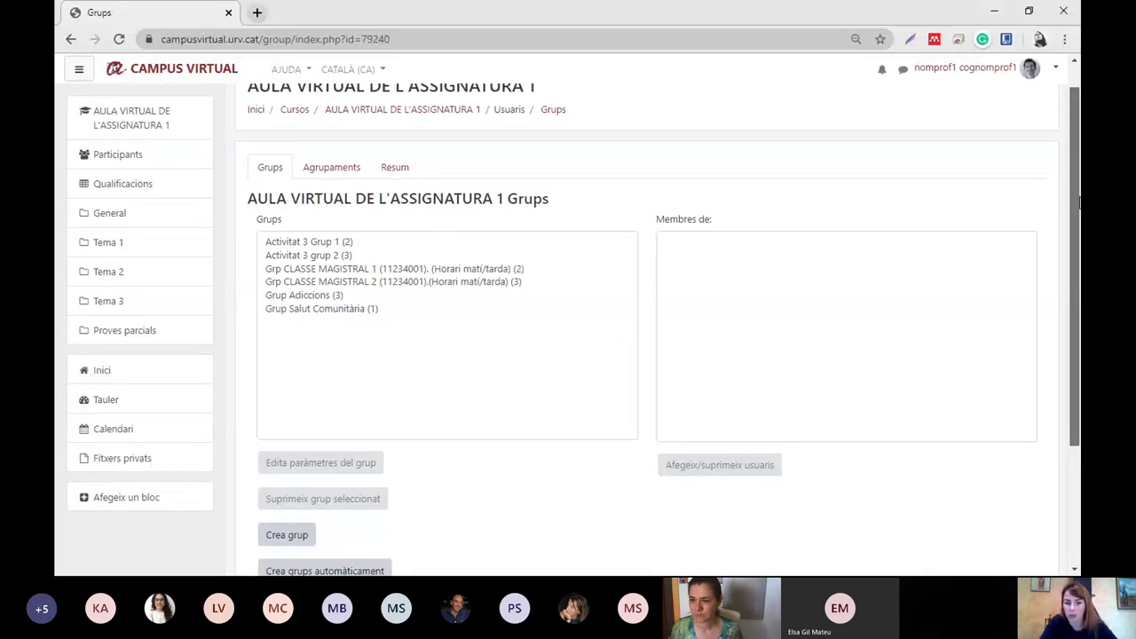
{"action": "scroll", "coordinate": [1079, 203], "scroll_direction": "down", "scroll_amount": 1}
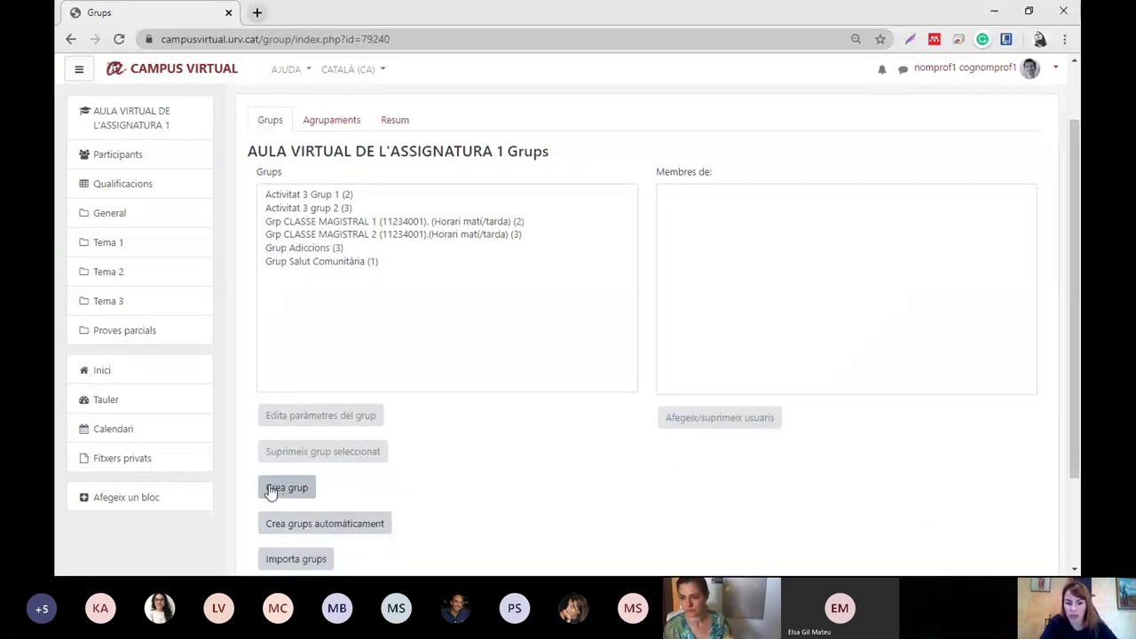
{"action": "left_click", "coordinate": [453, 222]}
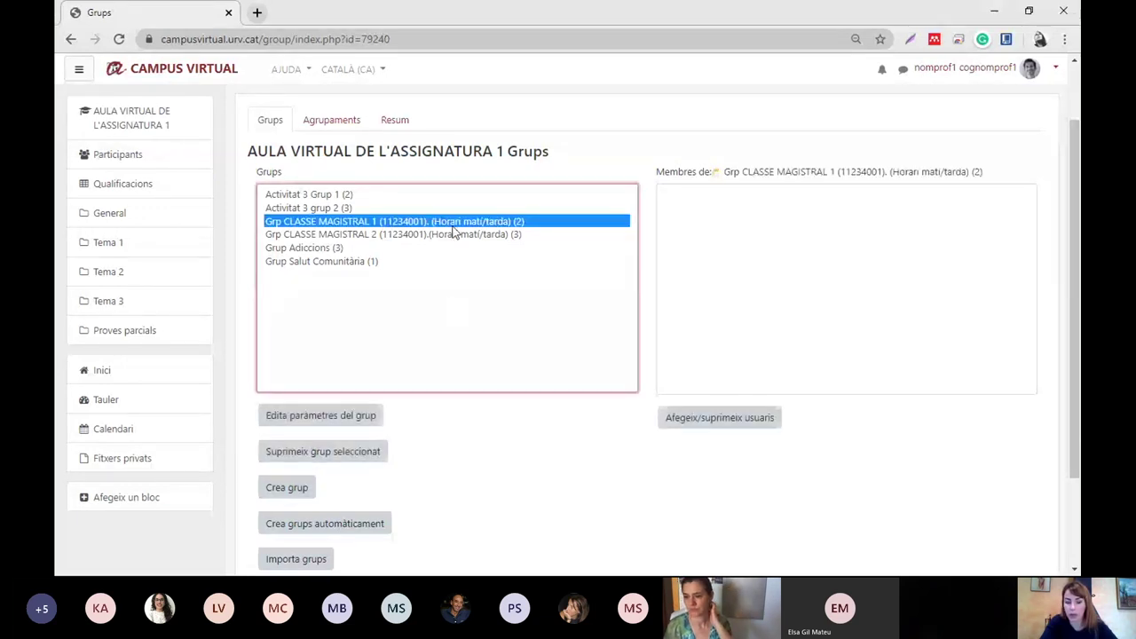
{"action": "left_click", "coordinate": [455, 233]}
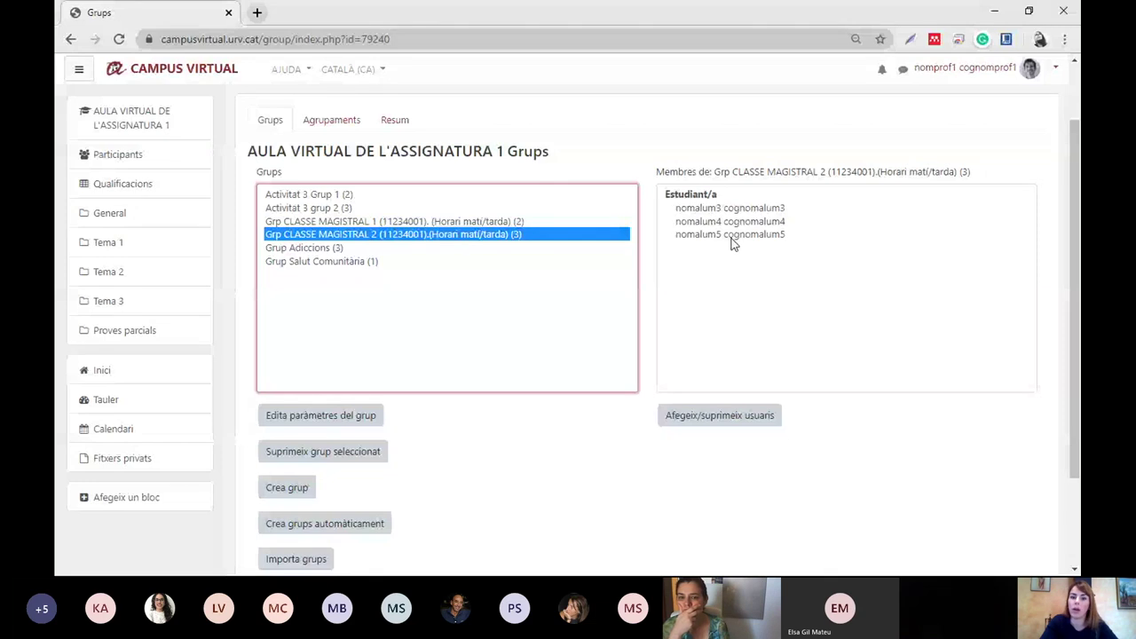
{"action": "left_click", "coordinate": [381, 223]}
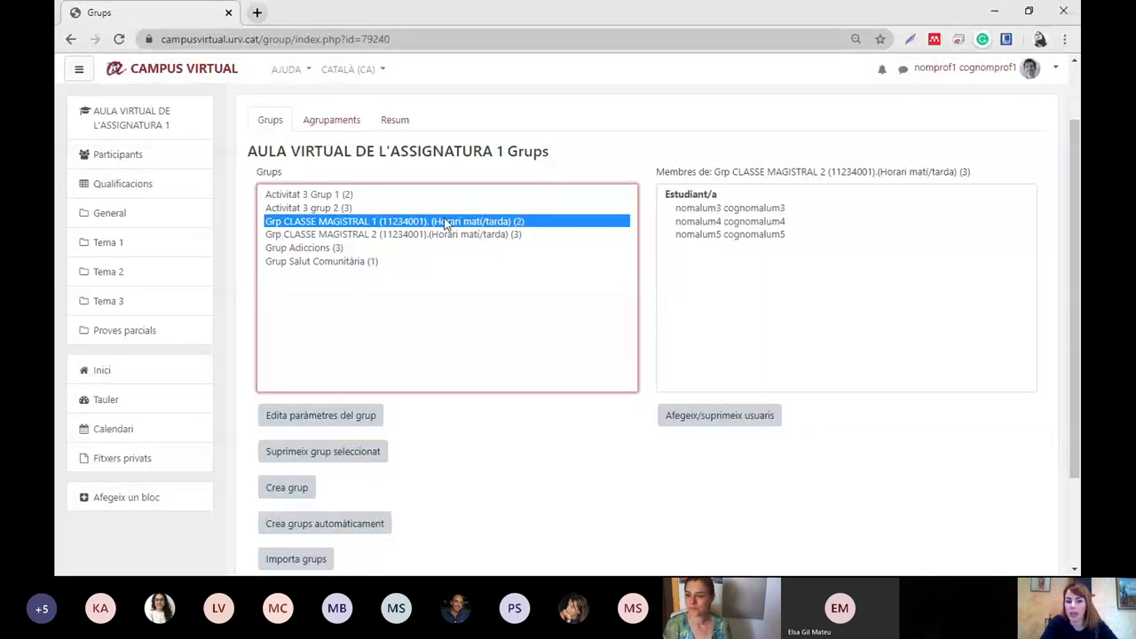
{"action": "left_click", "coordinate": [382, 234]}
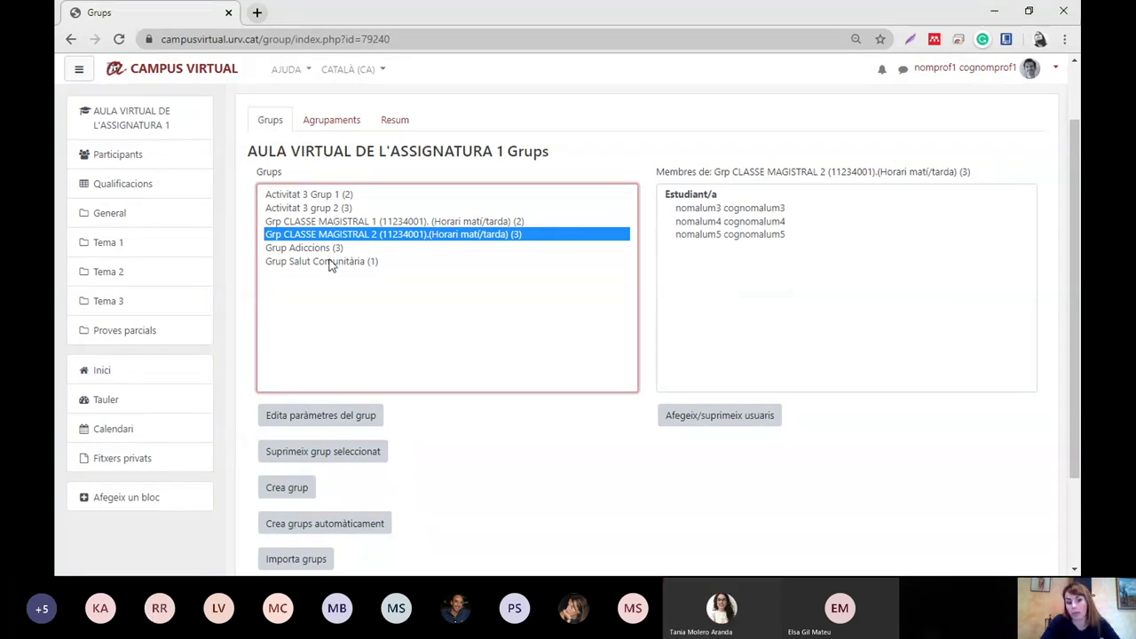
{"action": "left_click", "coordinate": [557, 419]}
{"action": "scroll", "coordinate": [531, 397], "scroll_direction": "down", "scroll_amount": 1}
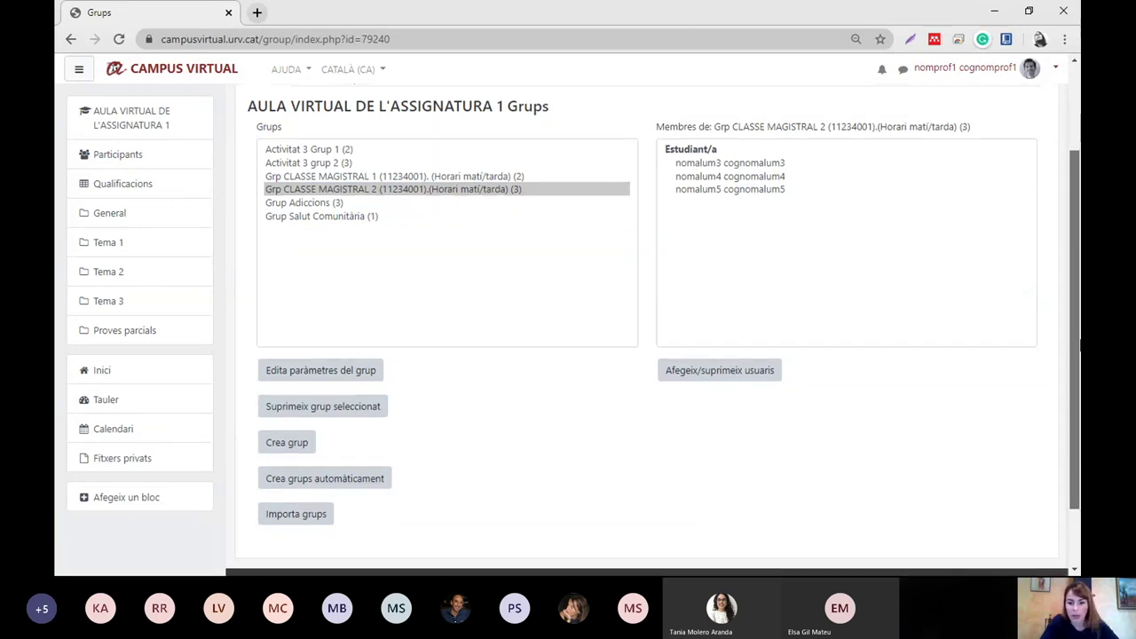
Step: Create a group named "Grup prova dia 22 de maig", leaving its description empty and other settings at their defaults
{"action": "left_click", "coordinate": [287, 439]}
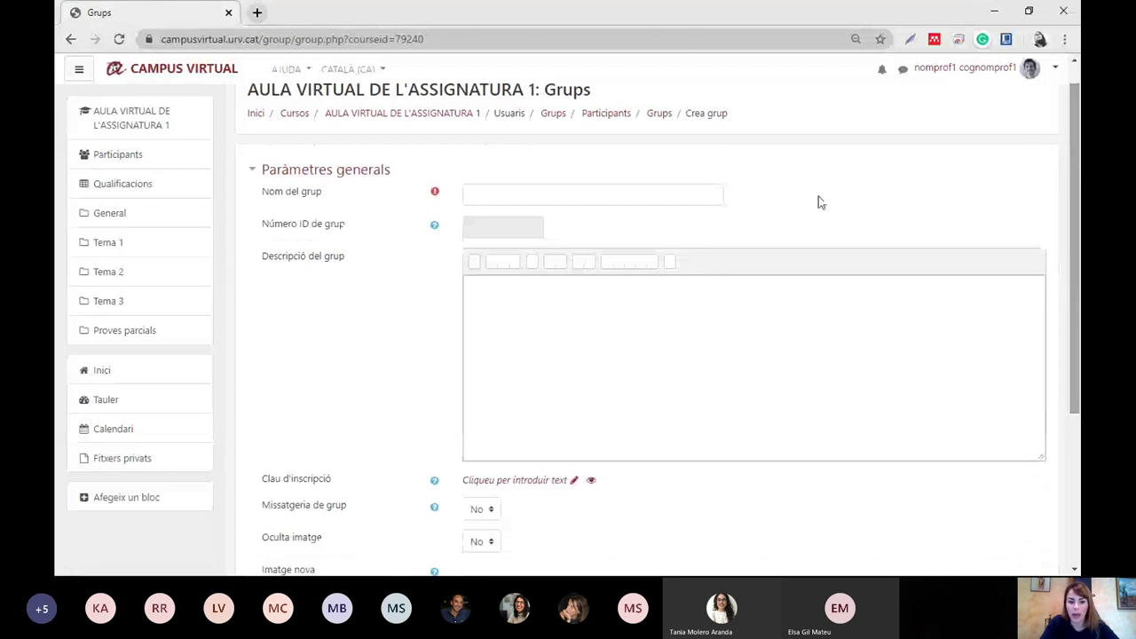
{"action": "left_click_drag", "start_coordinate": [332, 200], "coordinate": [259, 198]}
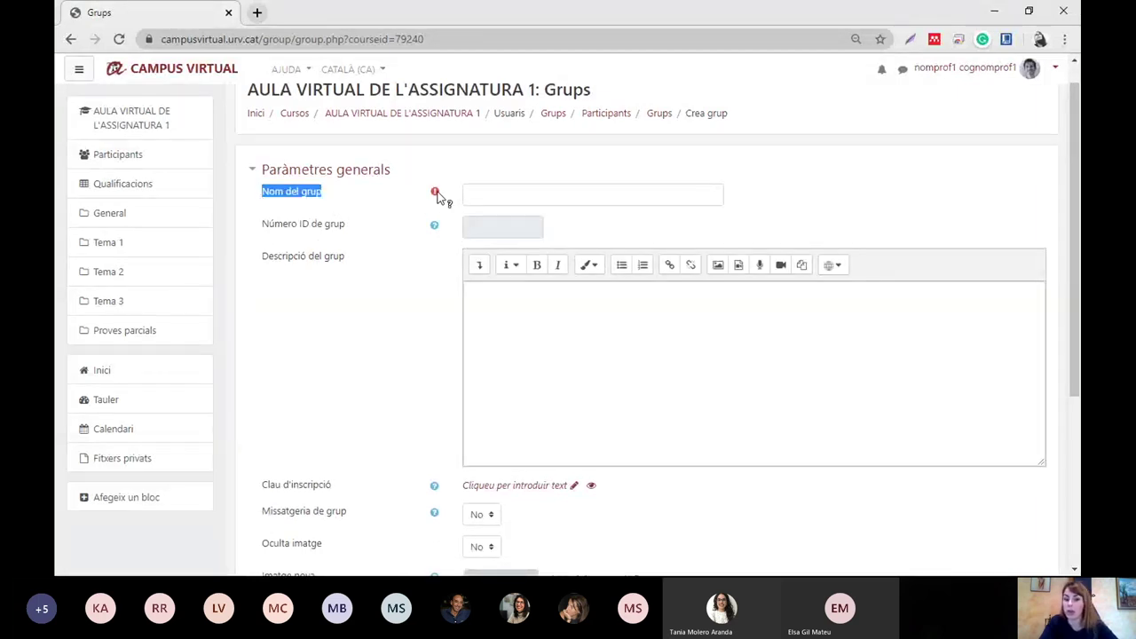
{"action": "left_click", "coordinate": [507, 191]}
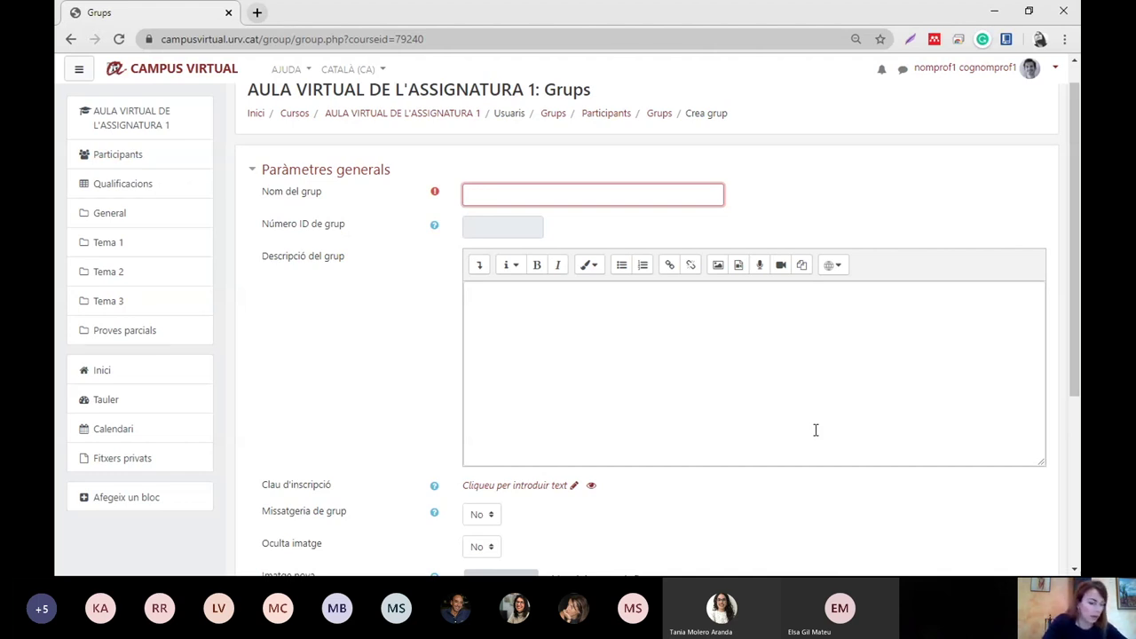
{"action": "type", "text": "Grup"}
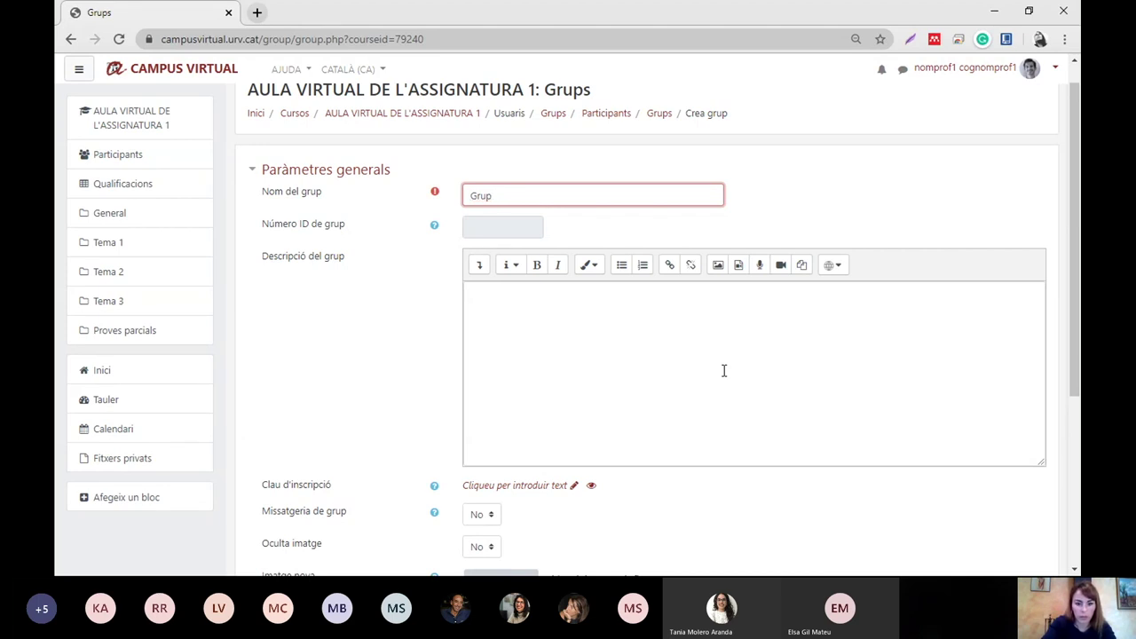
{"action": "type", "text": "s rova dia 2"}
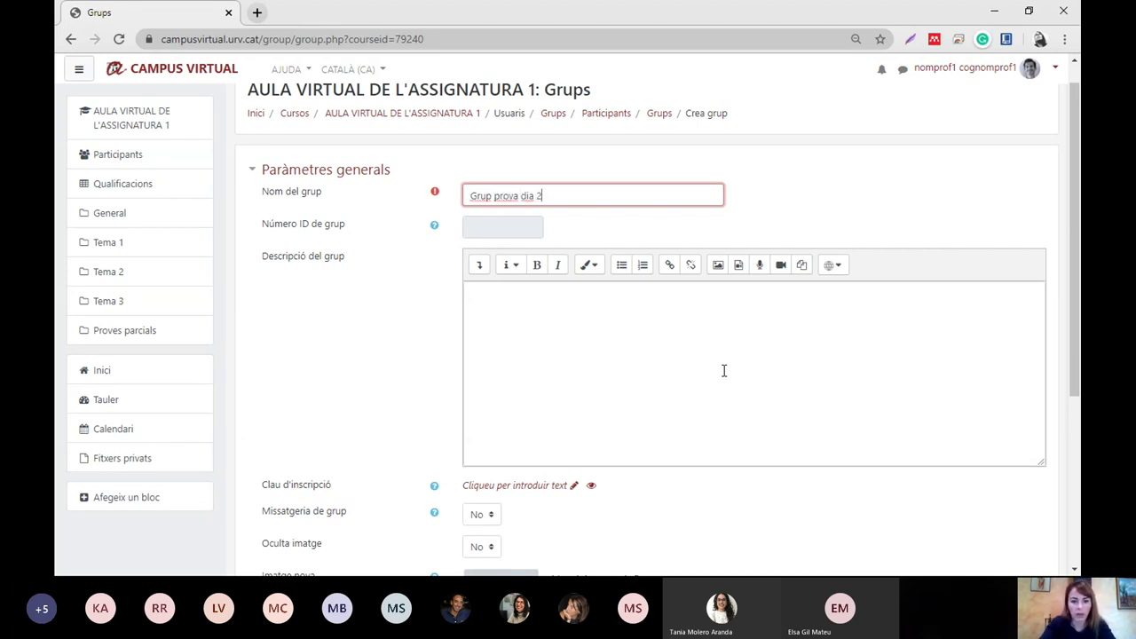
{"action": "type", "text": "2 de maig"}
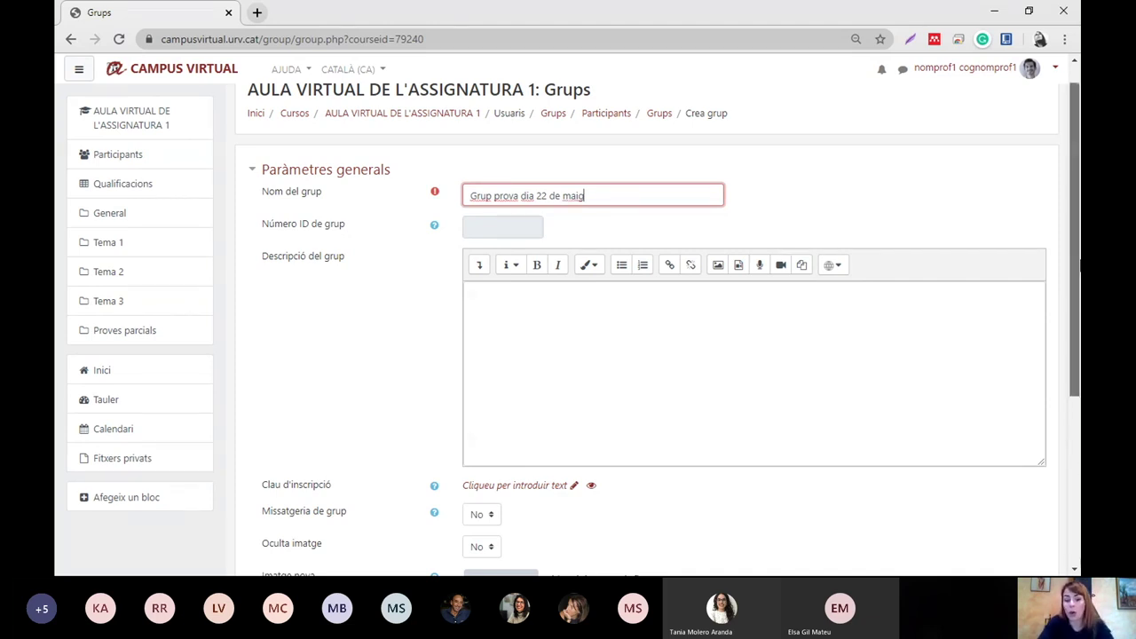
{"action": "left_click", "coordinate": [471, 293]}
{"action": "scroll", "coordinate": [657, 338], "scroll_direction": "down", "scroll_amount": 1}
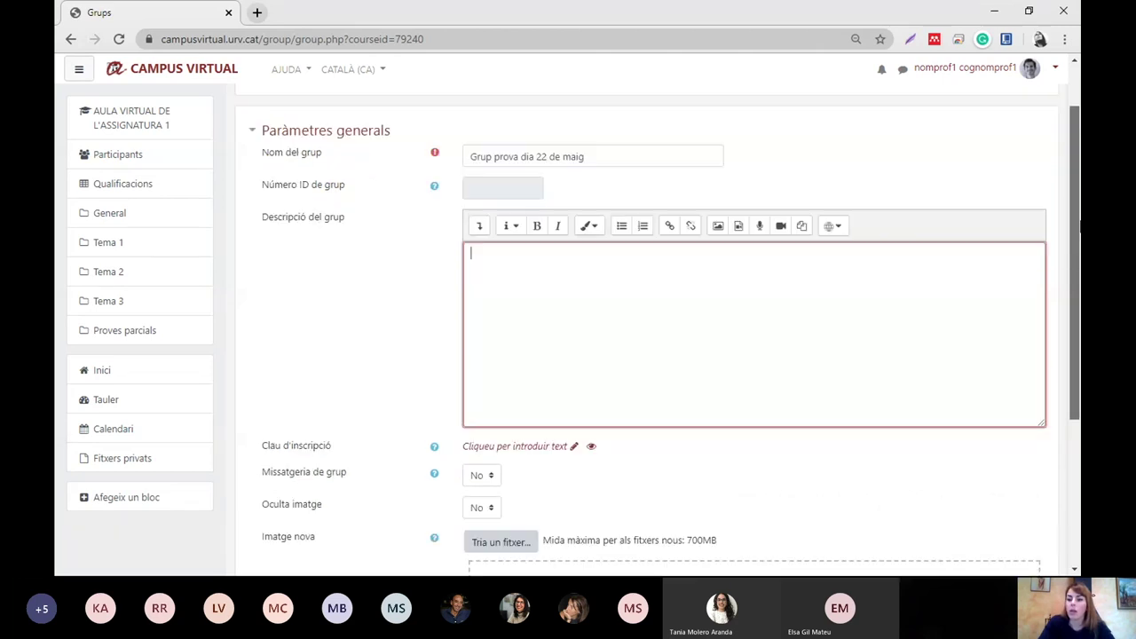
{"action": "left_click", "coordinate": [569, 157]}
{"action": "double_click", "coordinate": [569, 157]}
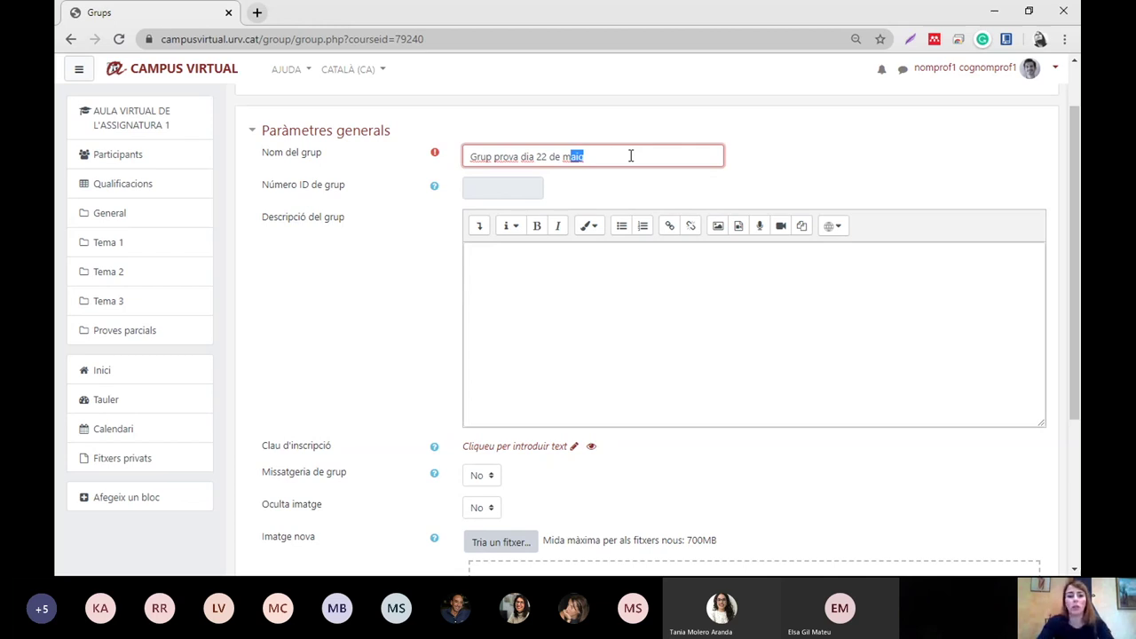
{"action": "left_click_drag", "start_coordinate": [1076, 178], "coordinate": [1063, 339]}
{"action": "left_click", "coordinate": [521, 444]}
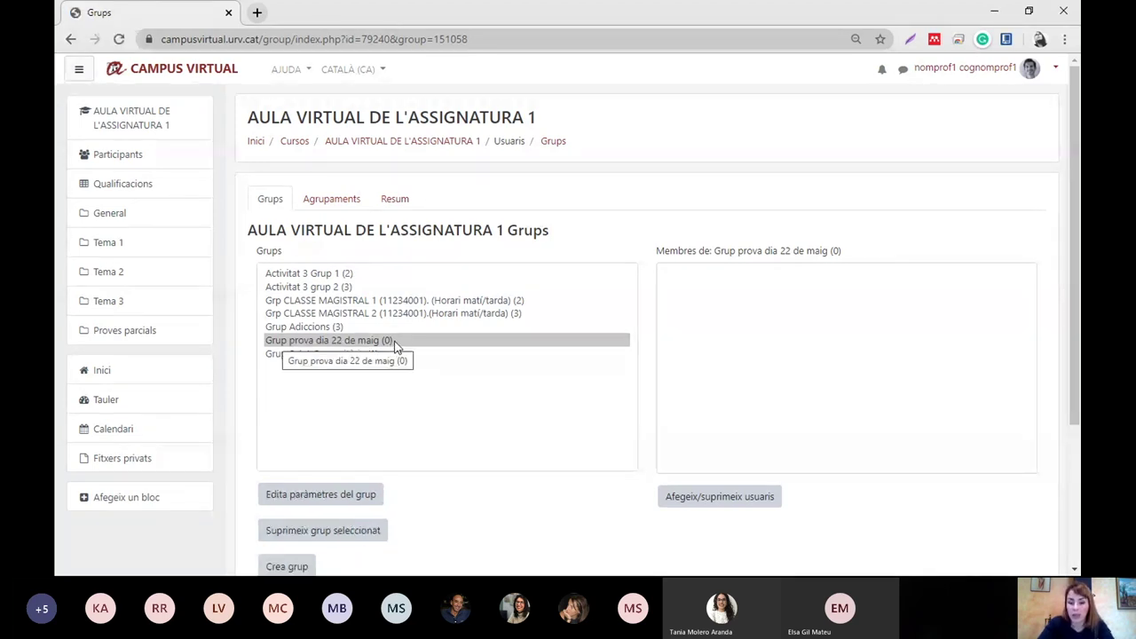
Step: Add the first student among the potential members to the group "Grup prova dia 22 de maig"
{"action": "left_click", "coordinate": [707, 503]}
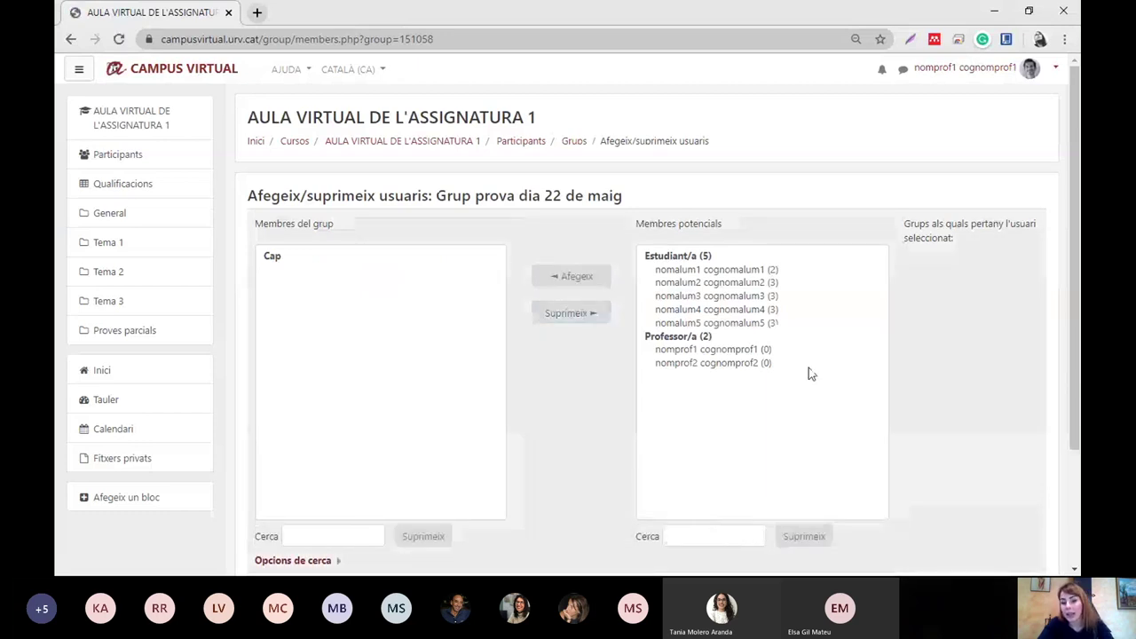
{"action": "left_click", "coordinate": [722, 380]}
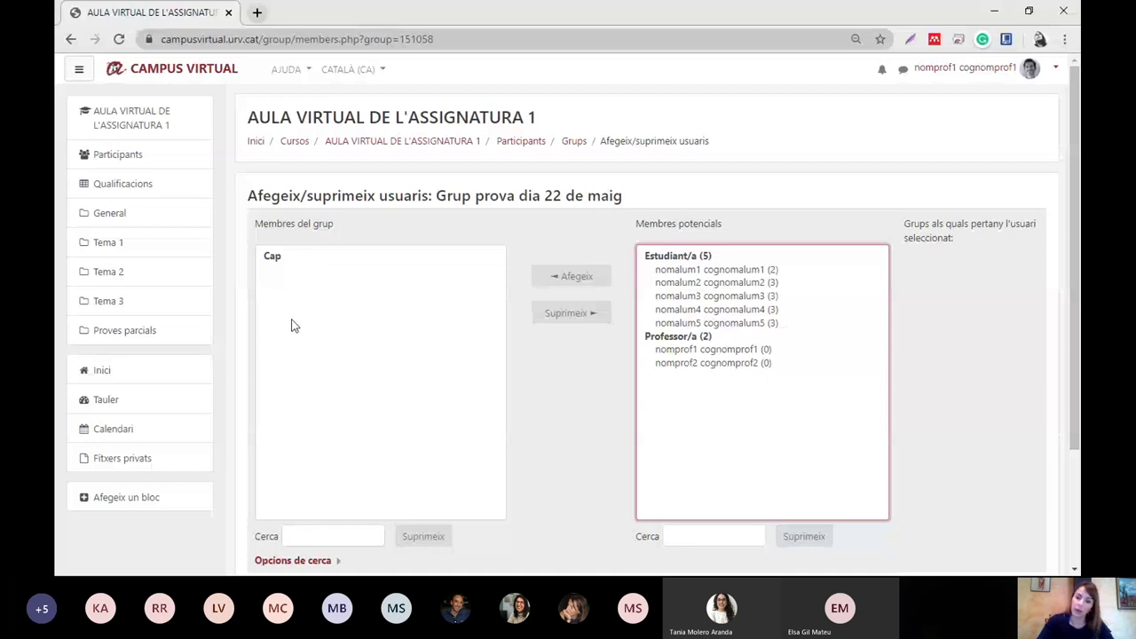
{"action": "left_click", "coordinate": [712, 271]}
{"action": "left_click", "coordinate": [573, 276]}
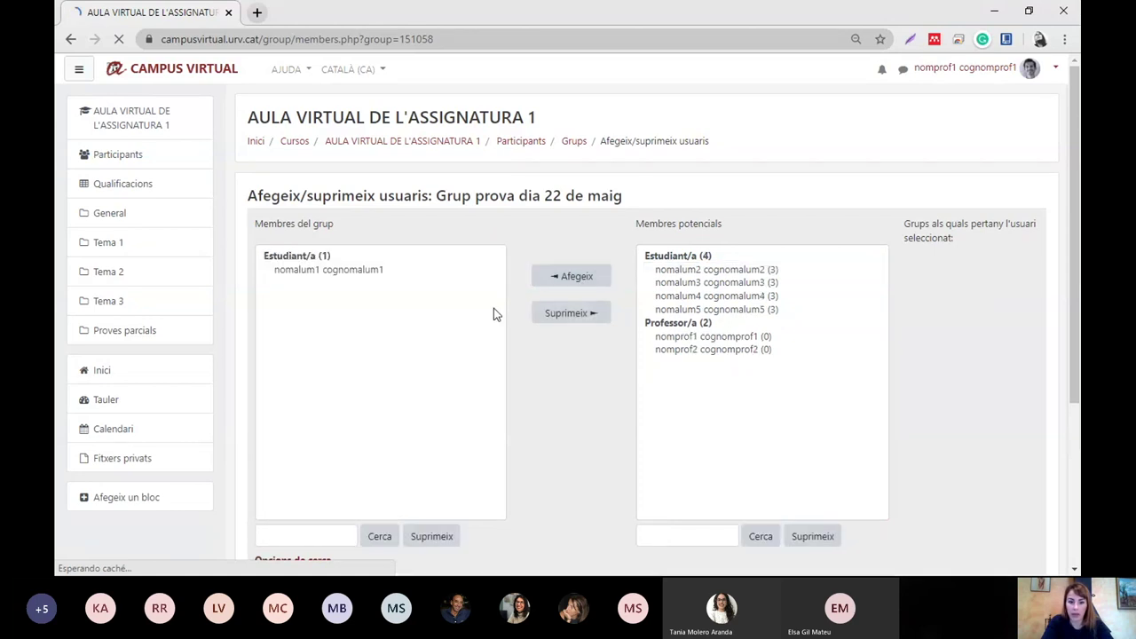
Step: Check the second student's existing groups, add that student to "Grup prova dia 22 de maig", and return to the group list
{"action": "left_click", "coordinate": [732, 271]}
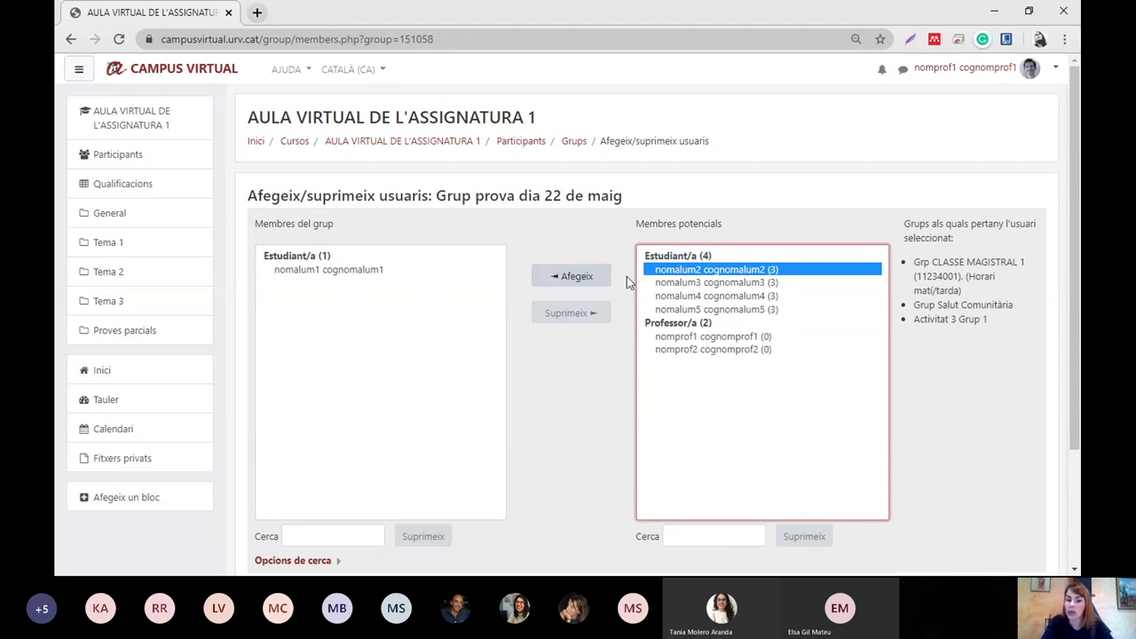
{"action": "left_click_drag", "start_coordinate": [967, 262], "coordinate": [978, 319]}
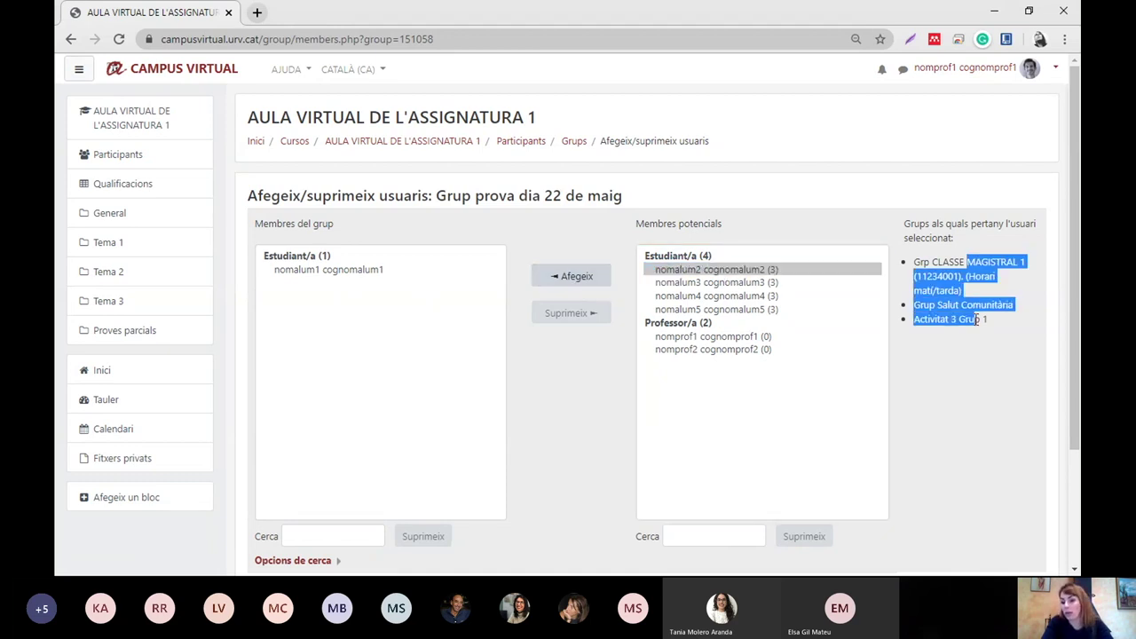
{"action": "left_click", "coordinate": [801, 276]}
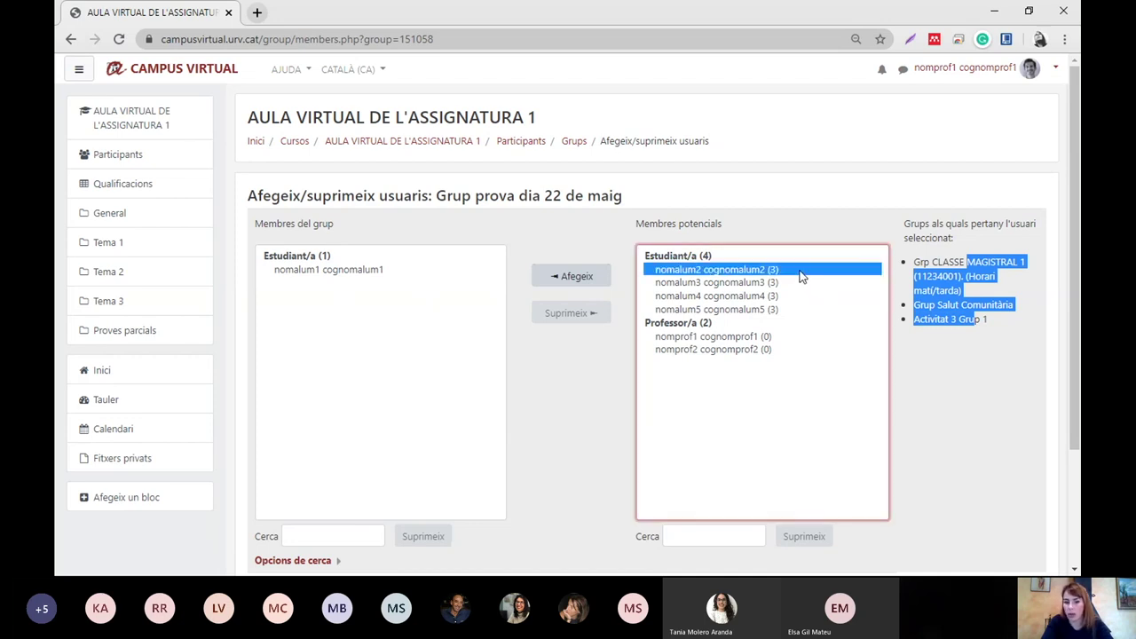
{"action": "left_click", "coordinate": [554, 282]}
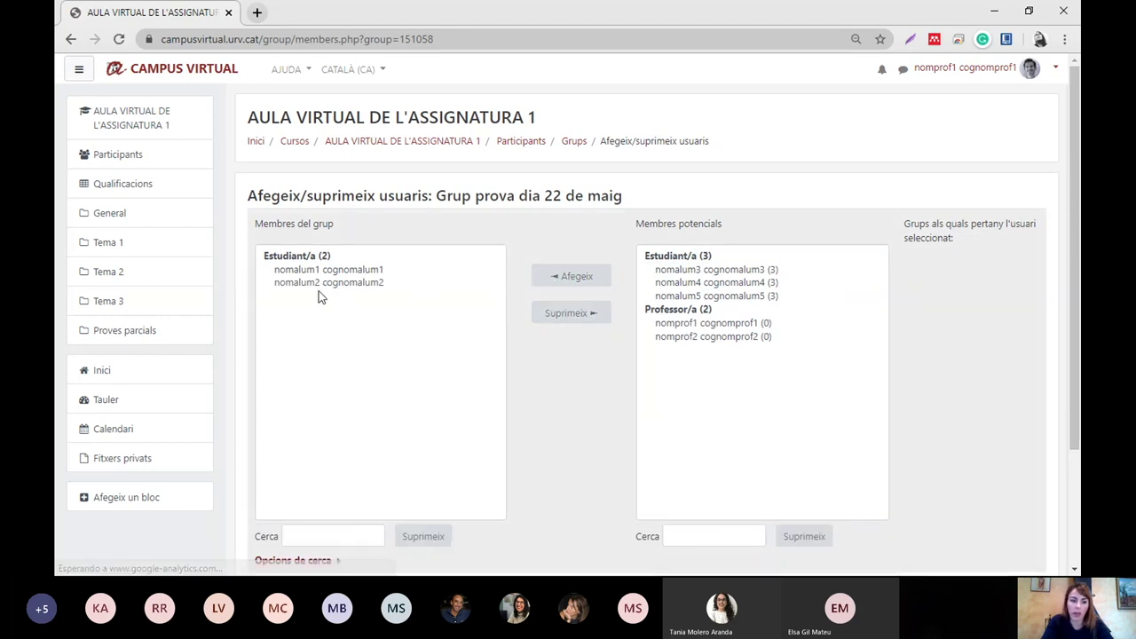
{"action": "scroll", "coordinate": [563, 396], "scroll_direction": "down", "scroll_amount": 3}
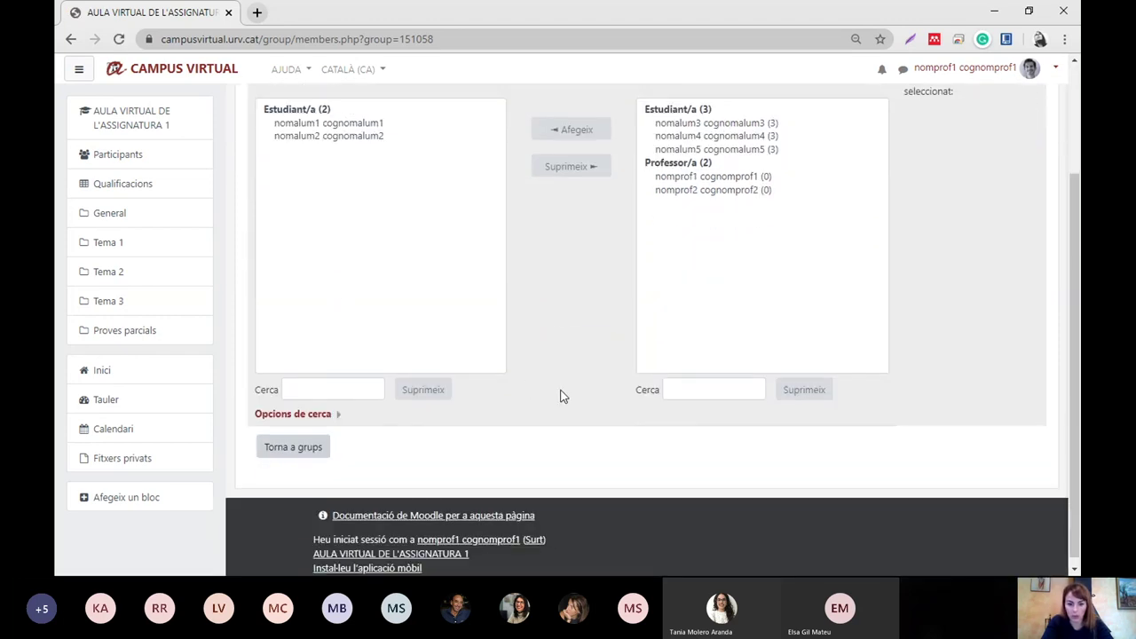
{"action": "scroll", "coordinate": [563, 395], "scroll_direction": "down", "scroll_amount": 1}
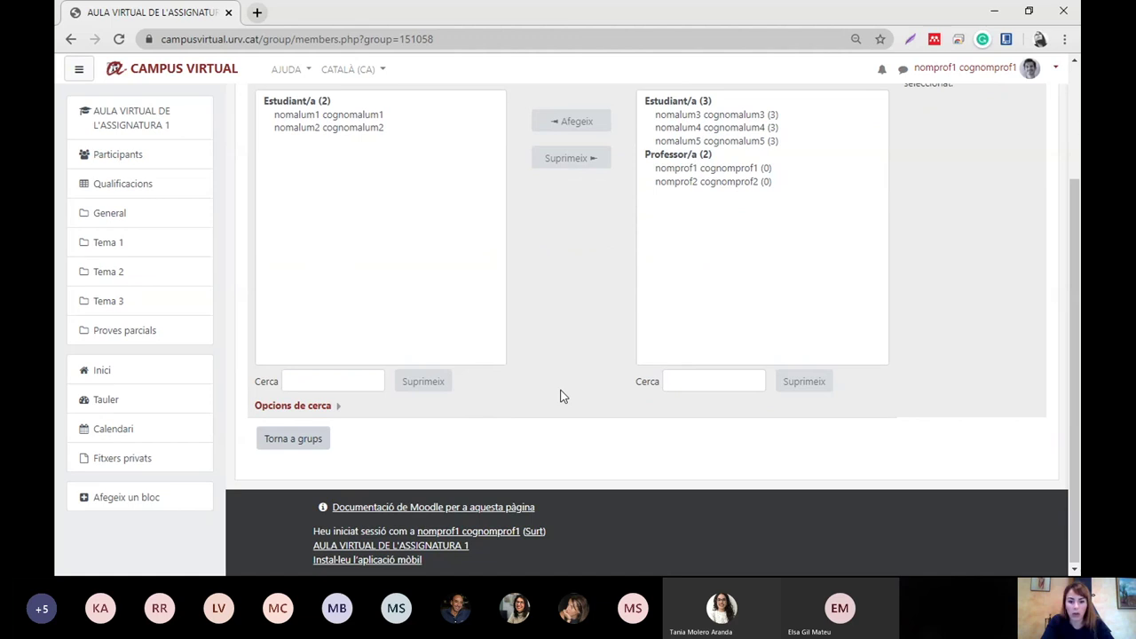
{"action": "left_click", "coordinate": [285, 443]}
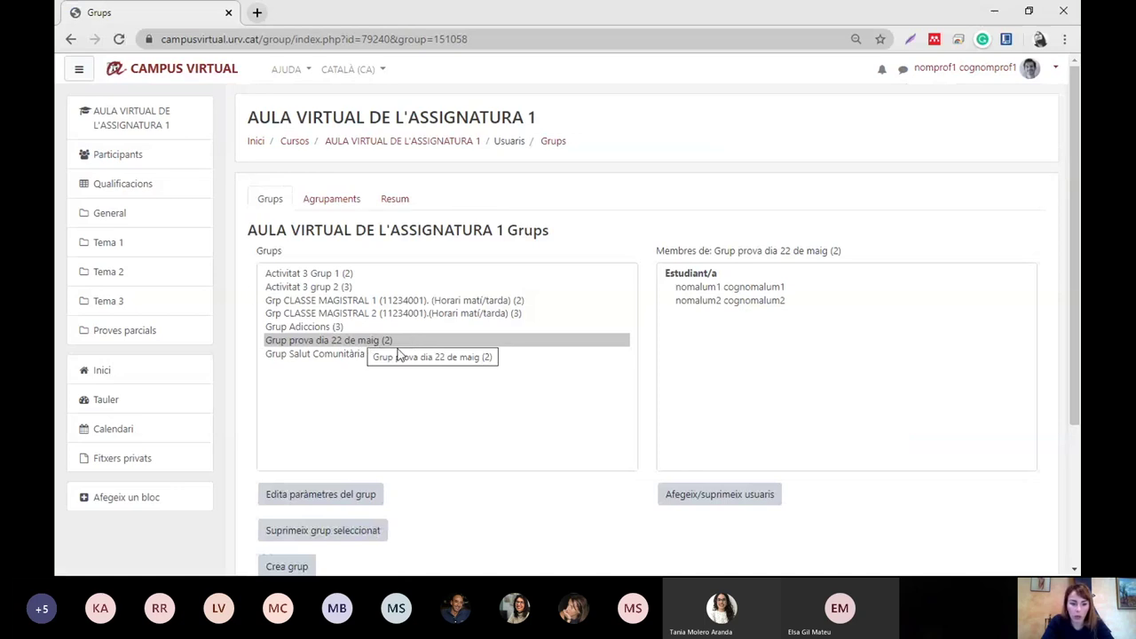
Step: Create a group named "Grup prova dia 22 de maig 2020", leaving its description empty and the other settings at their defaults
{"action": "scroll", "coordinate": [442, 494], "scroll_direction": "down", "scroll_amount": 2}
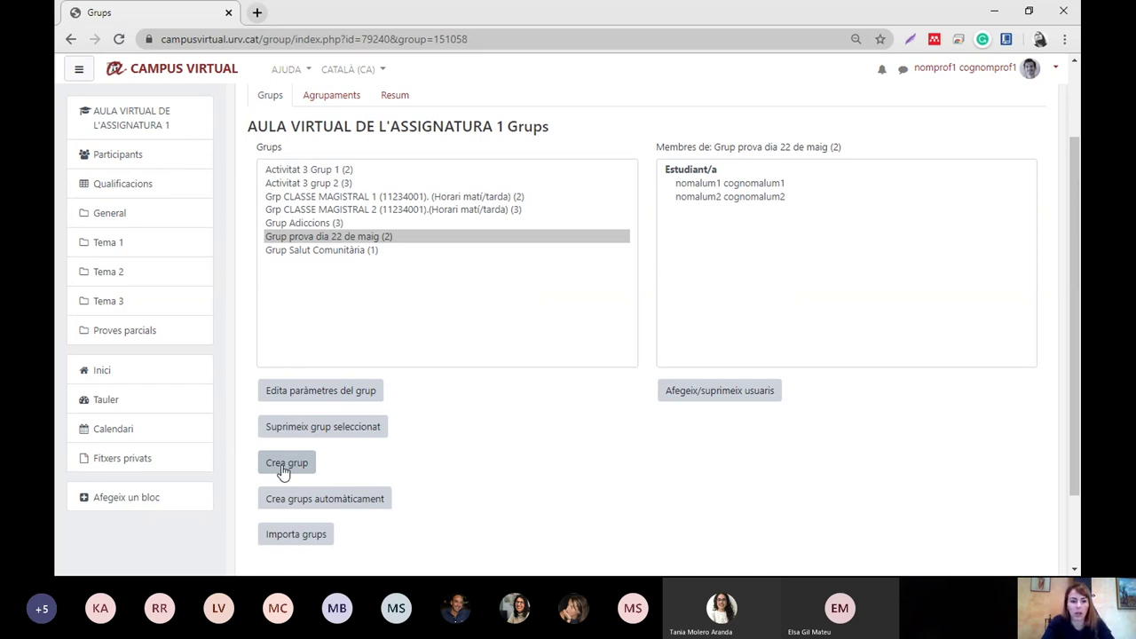
{"action": "left_click", "coordinate": [282, 470]}
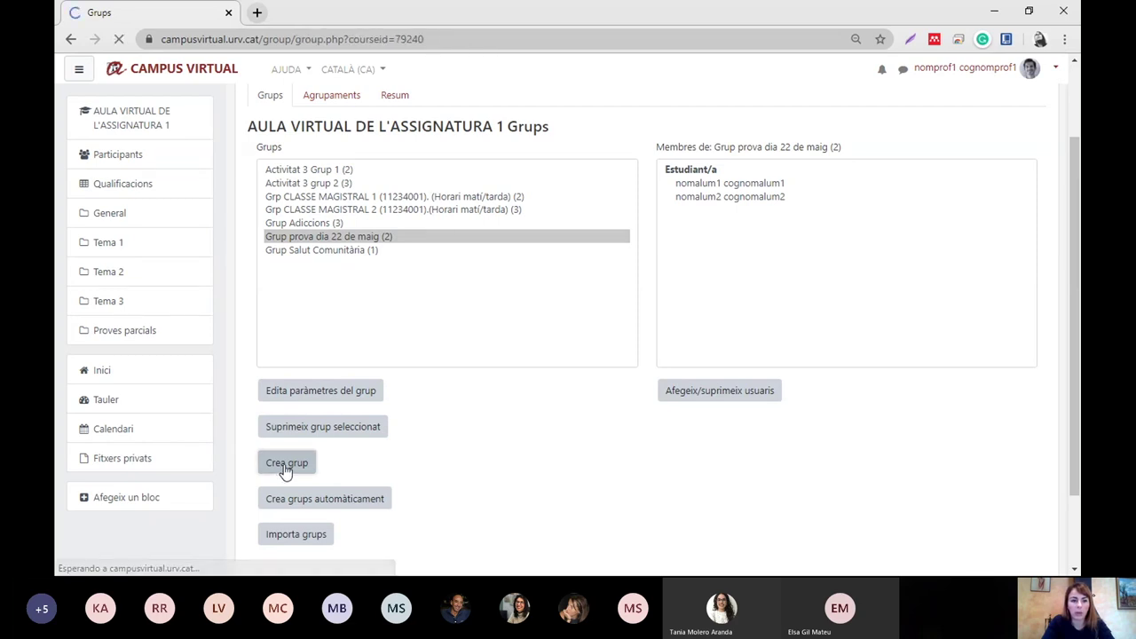
{"action": "left_click", "coordinate": [533, 224]}
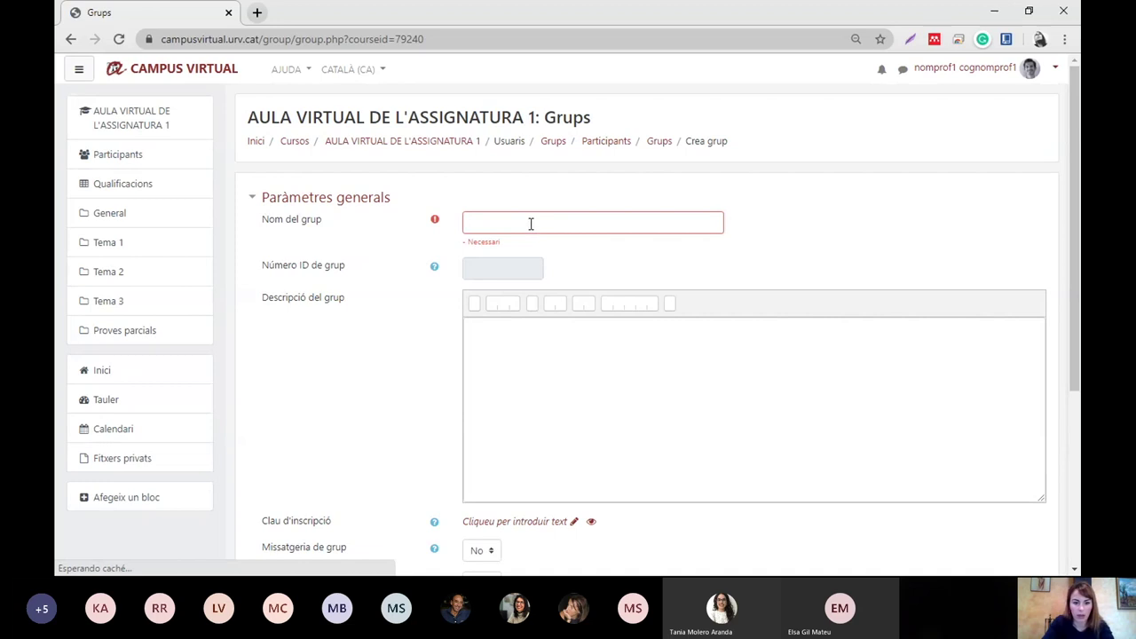
{"action": "type", "text": "Grup "}
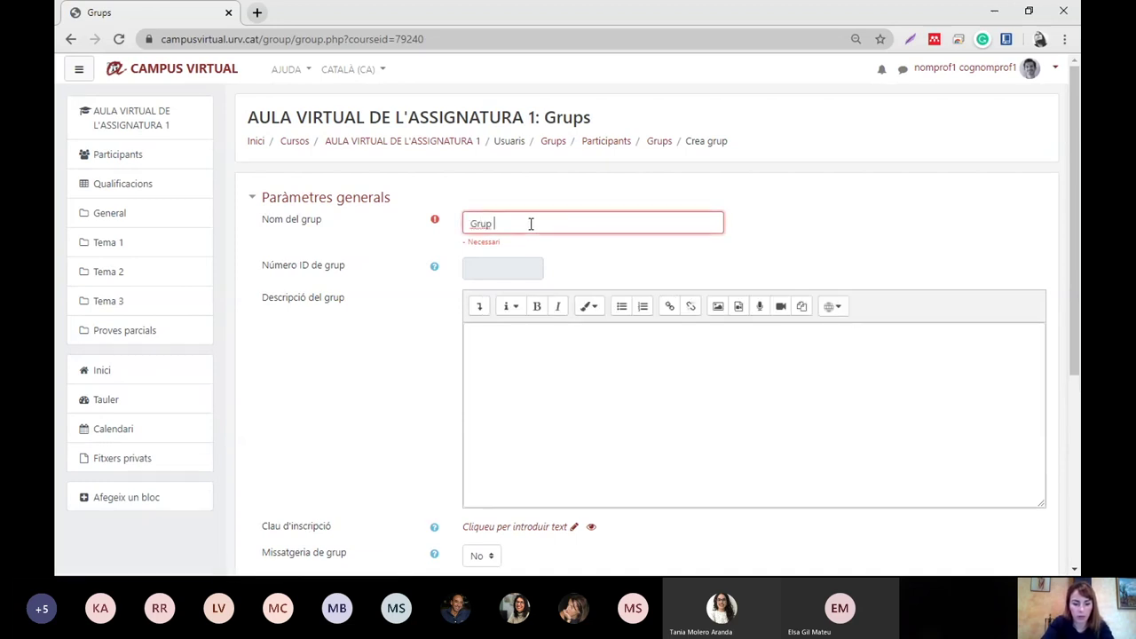
{"action": "type", "text": "prova d"}
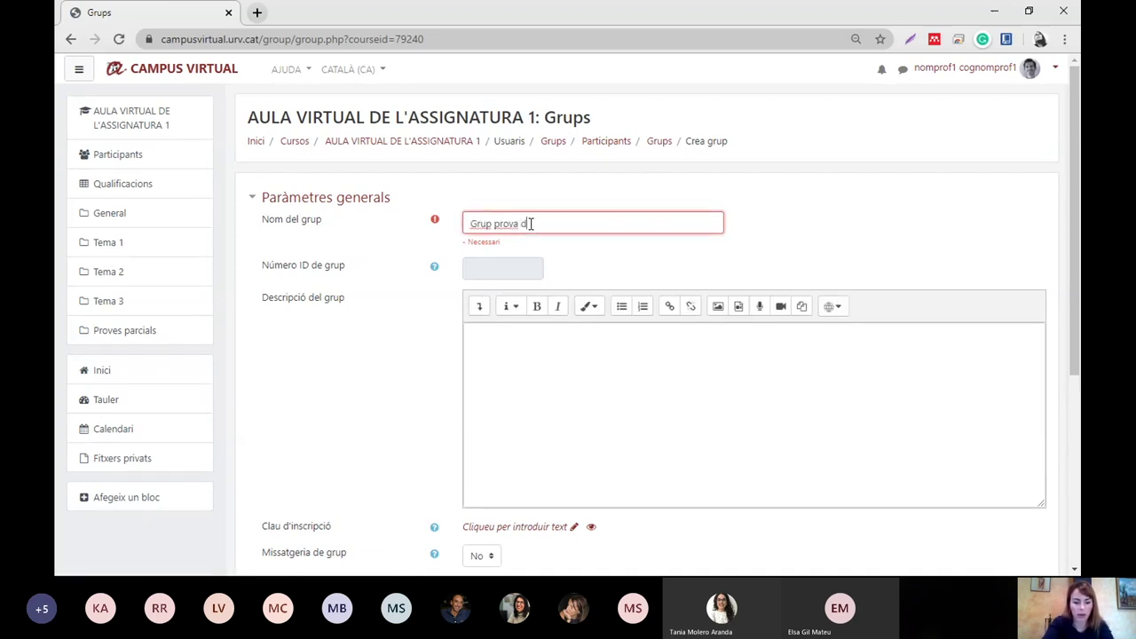
{"action": "type", "text": "e 22 de maig "}
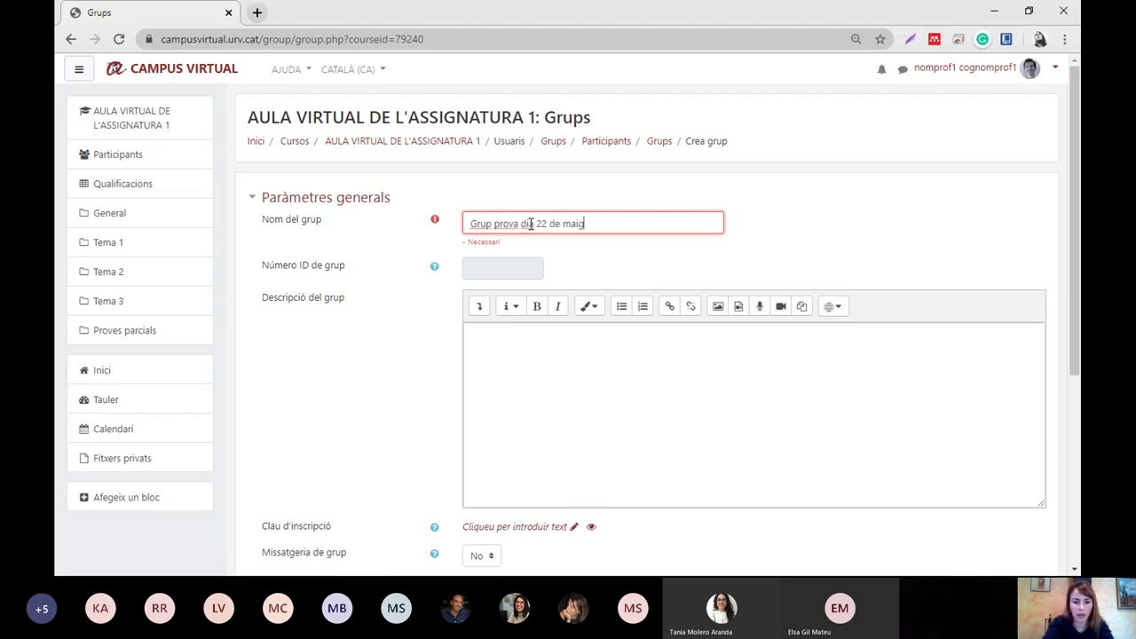
{"action": "type", "text": "(2)"}
{"action": "left_click", "coordinate": [530, 224]}
{"action": "key", "text": "BackSpace"}
{"action": "type", "text": "ia"}
{"action": "key", "text": "End"}
{"action": "key", "text": "BackSpace"}
{"action": "key", "text": "BackSpace"}
{"action": "key", "text": "BackSpace"}
{"action": "key", "text": "BackSpace"}
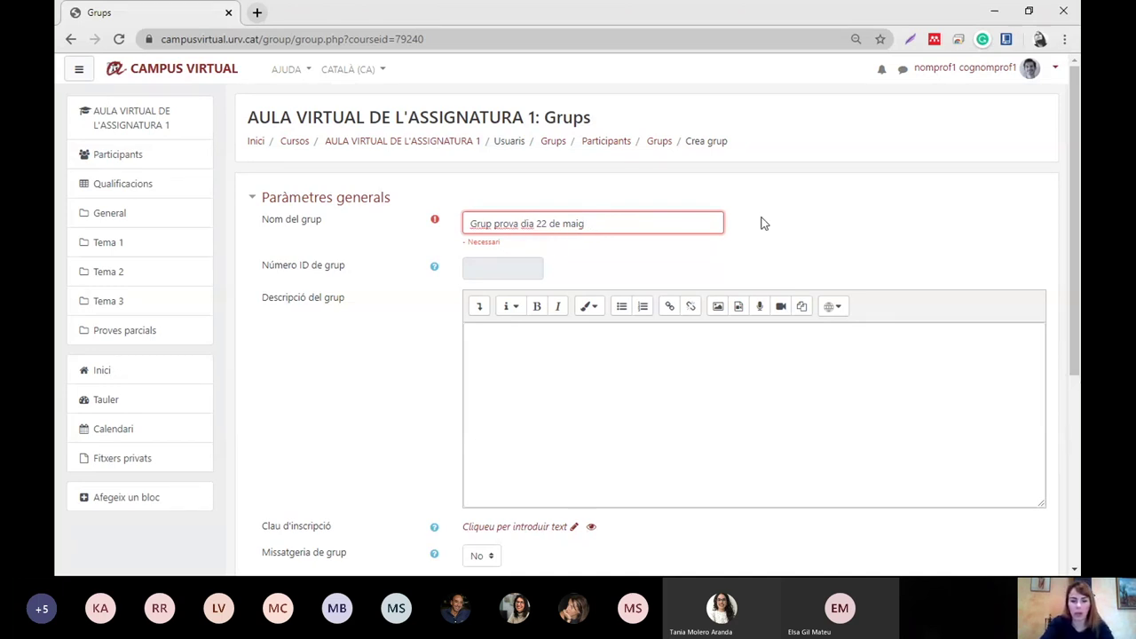
{"action": "type", "text": "2020"}
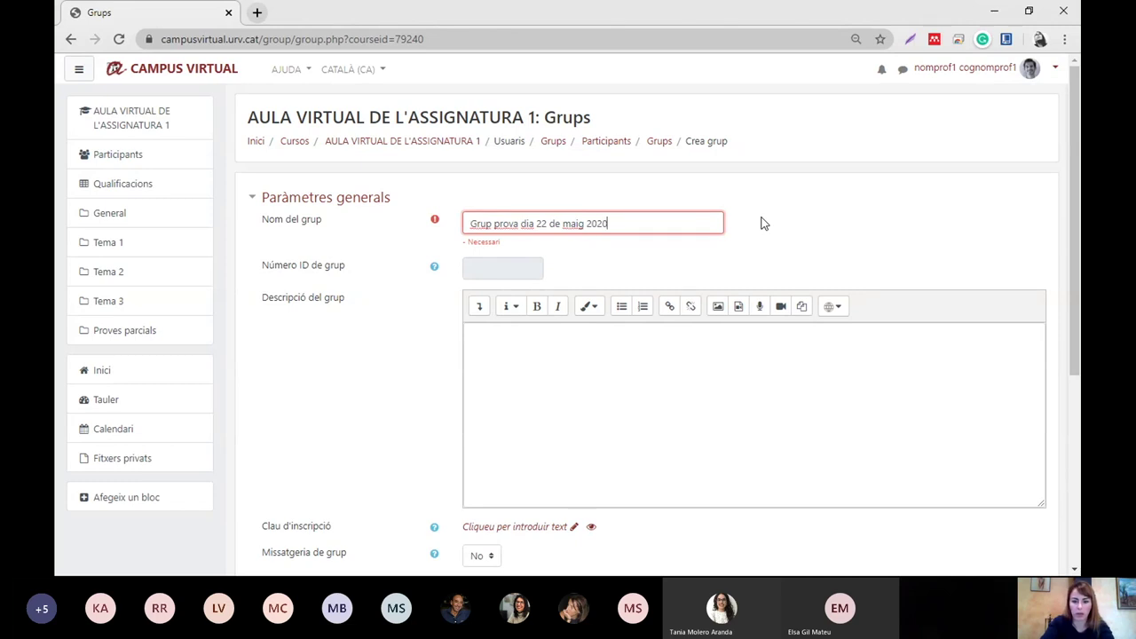
{"action": "scroll", "coordinate": [761, 224], "scroll_direction": "down", "scroll_amount": 1}
{"action": "scroll", "coordinate": [1078, 266], "scroll_direction": "down", "scroll_amount": 2}
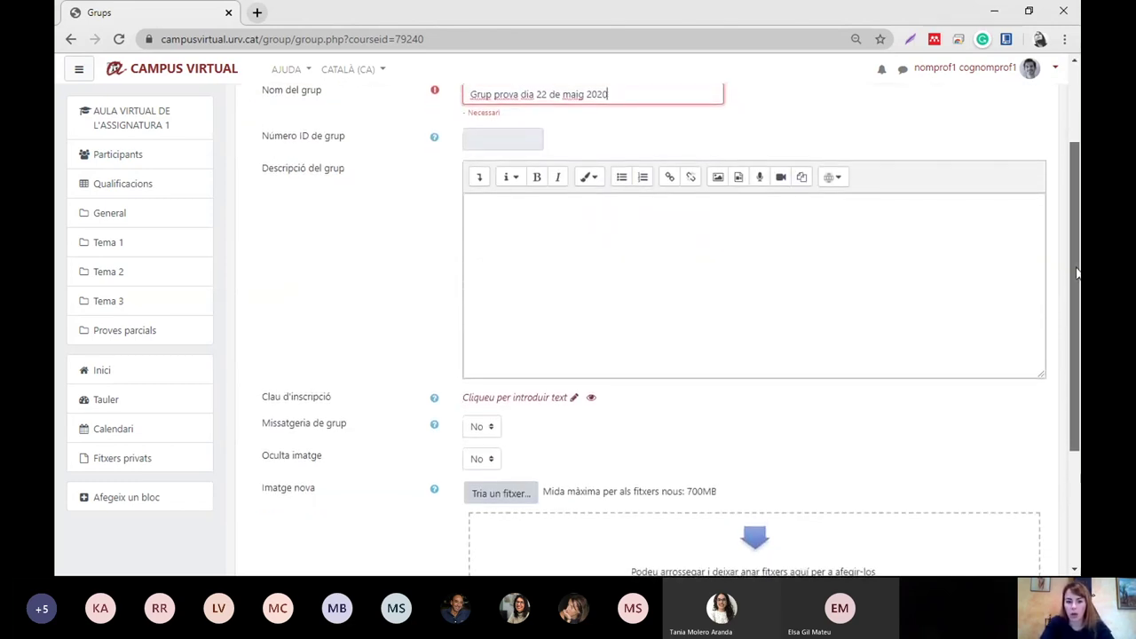
{"action": "scroll", "coordinate": [405, 436], "scroll_direction": "down", "scroll_amount": 2}
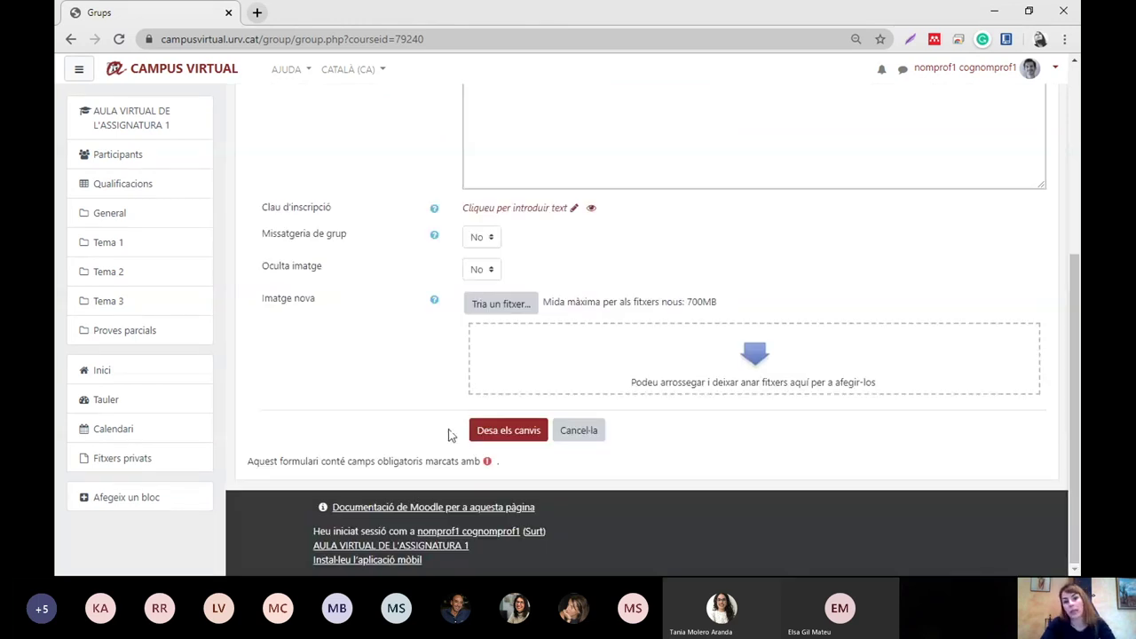
{"action": "left_click", "coordinate": [507, 432]}
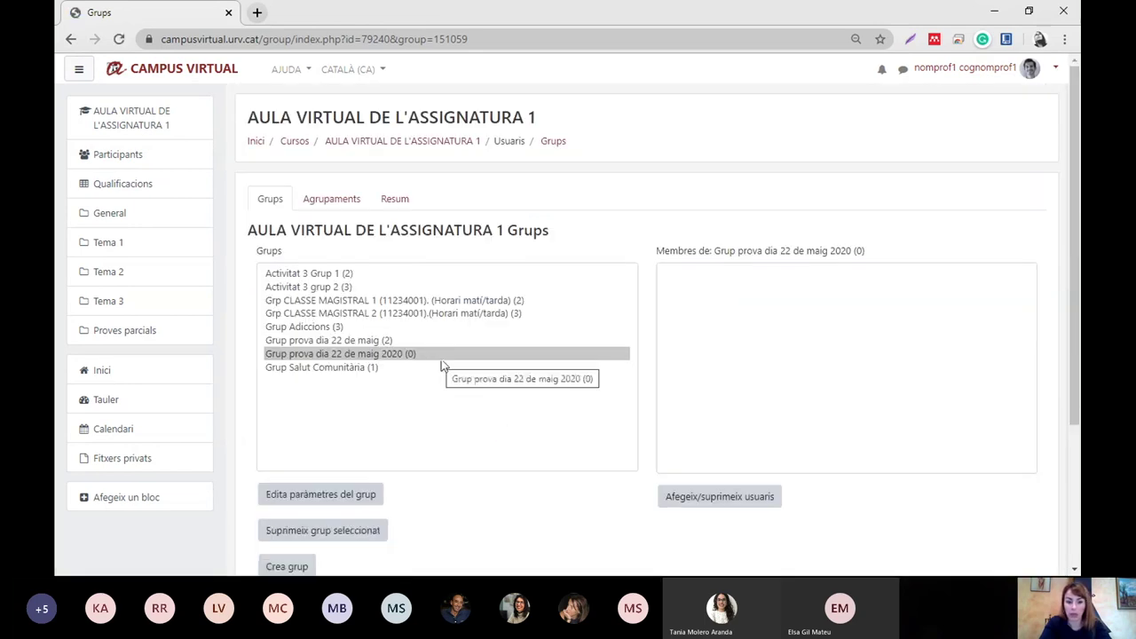
Step: Add the third, fourth and fifth students to "Grup prova dia 22 de maig 2020" together and return to the group list
{"action": "left_click", "coordinate": [729, 499]}
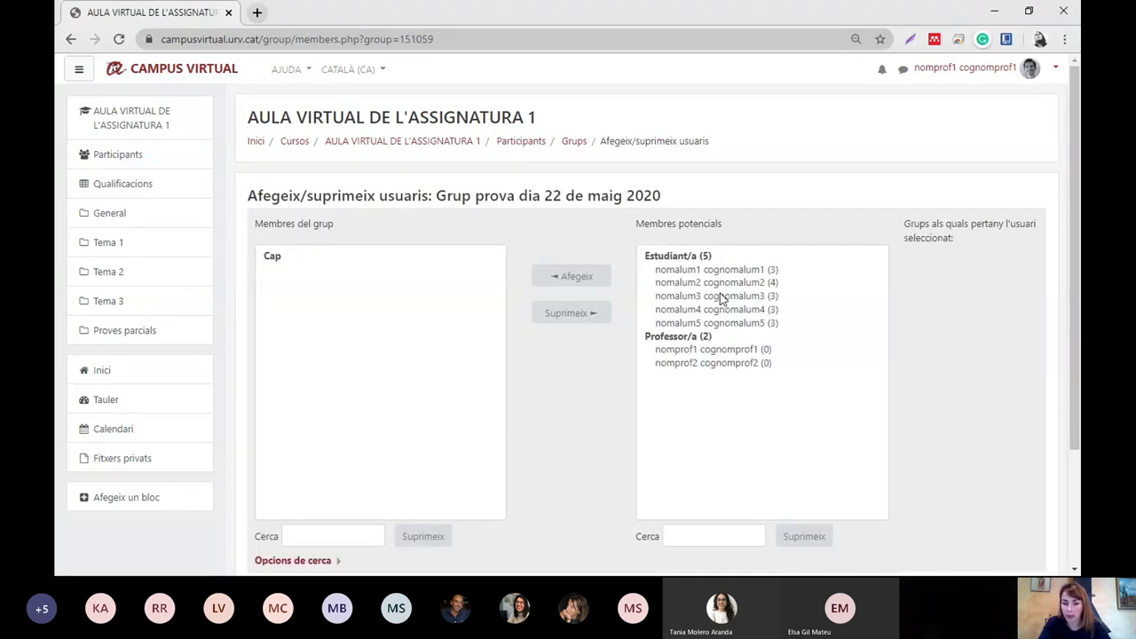
{"action": "left_click", "coordinate": [719, 296]}
{"action": "left_click", "coordinate": [710, 310], "text": "shift"}
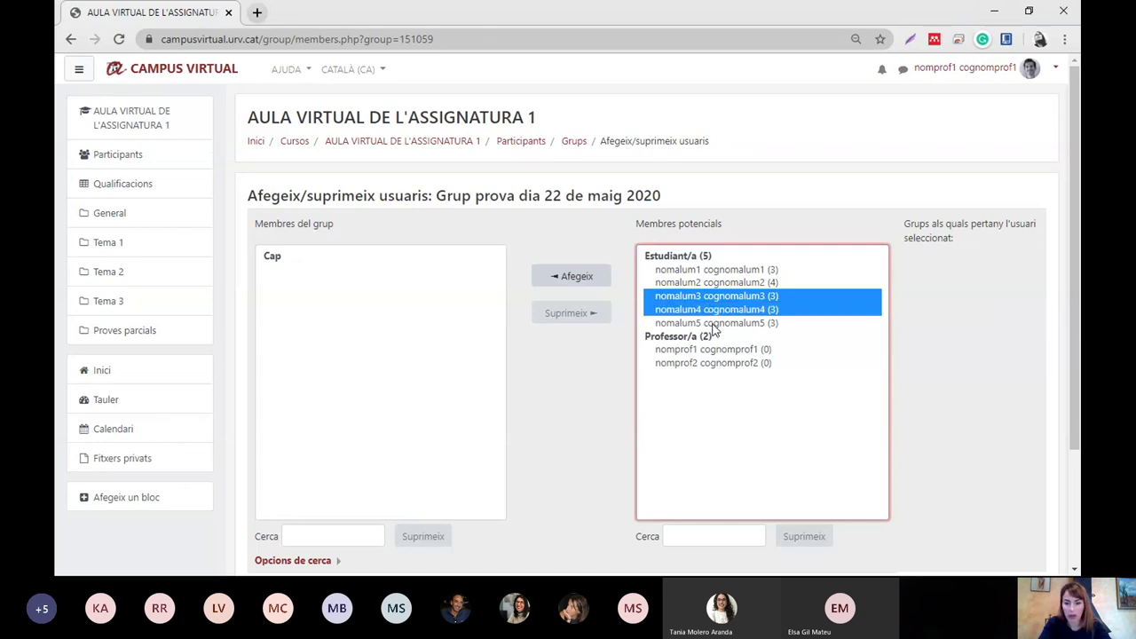
{"action": "left_click", "coordinate": [713, 324], "text": "shift"}
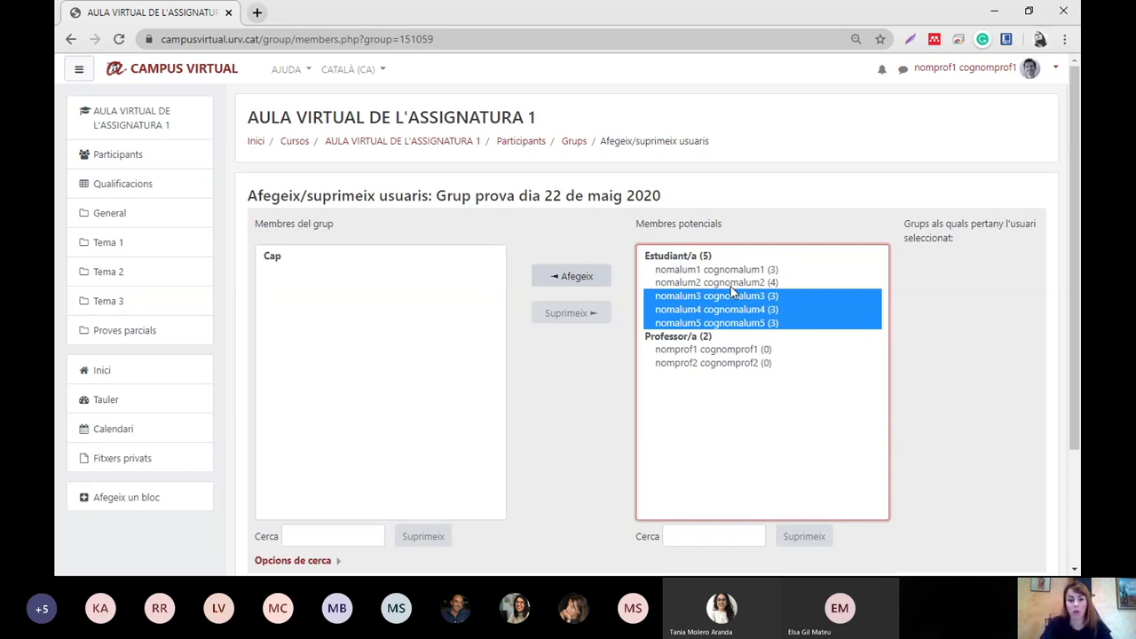
{"action": "left_click", "coordinate": [596, 277]}
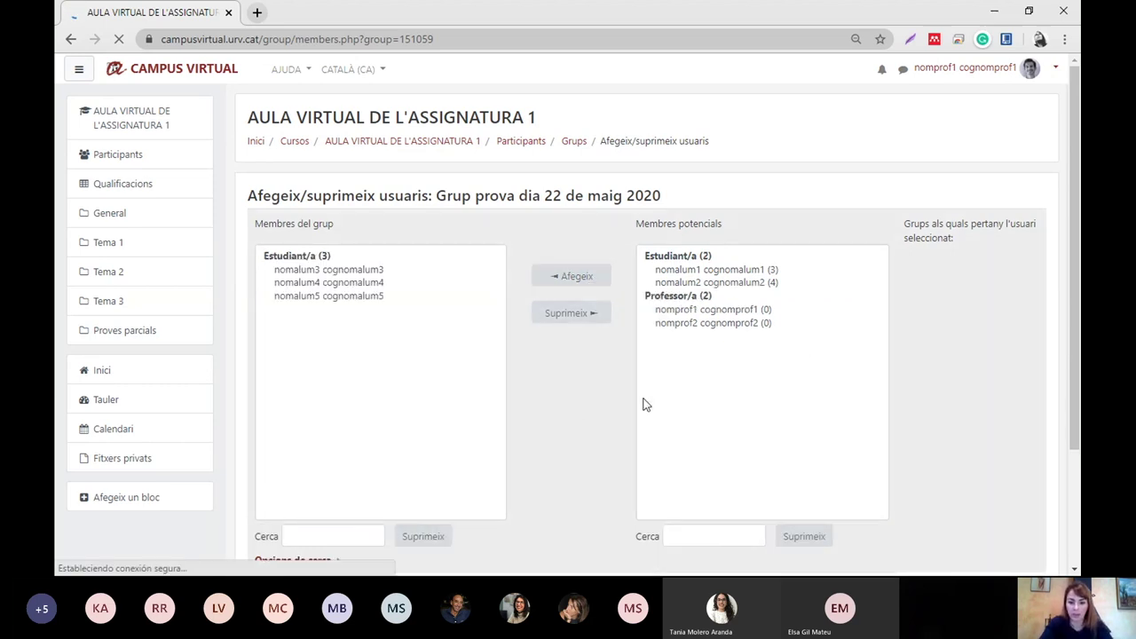
{"action": "scroll", "coordinate": [567, 409], "scroll_direction": "down", "scroll_amount": 3}
{"action": "left_click", "coordinate": [304, 438]}
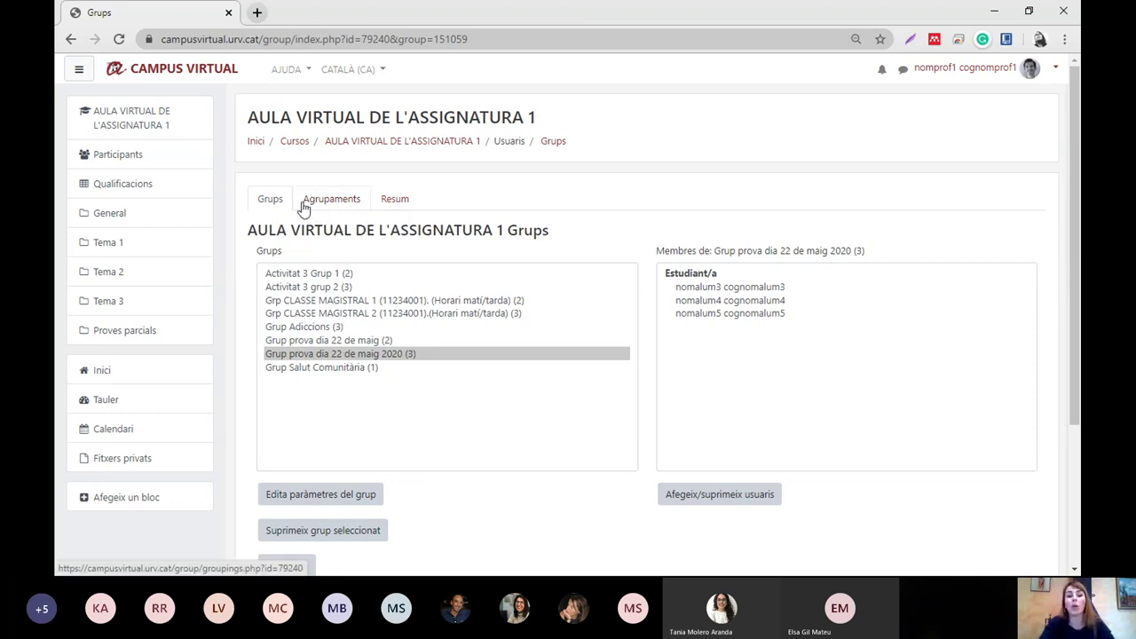
Step: Open the course's groupings page and review the existing groupings, from Activitat 3 to Activitat Lectura escollir grups
{"action": "left_click", "coordinate": [329, 211]}
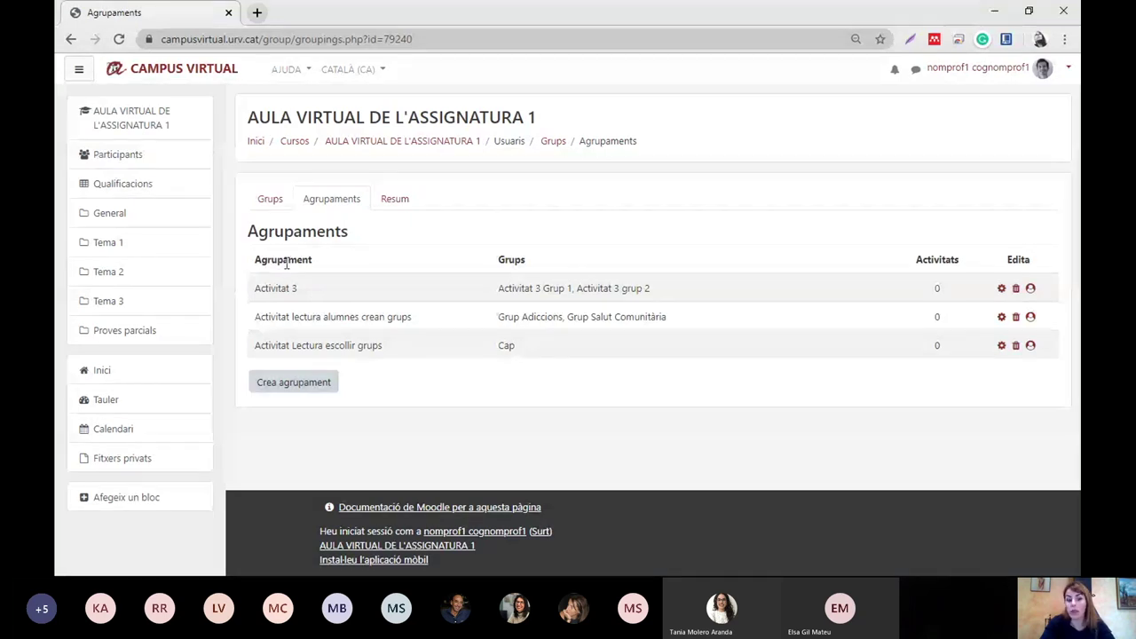
{"action": "left_click_drag", "start_coordinate": [299, 289], "coordinate": [252, 287]}
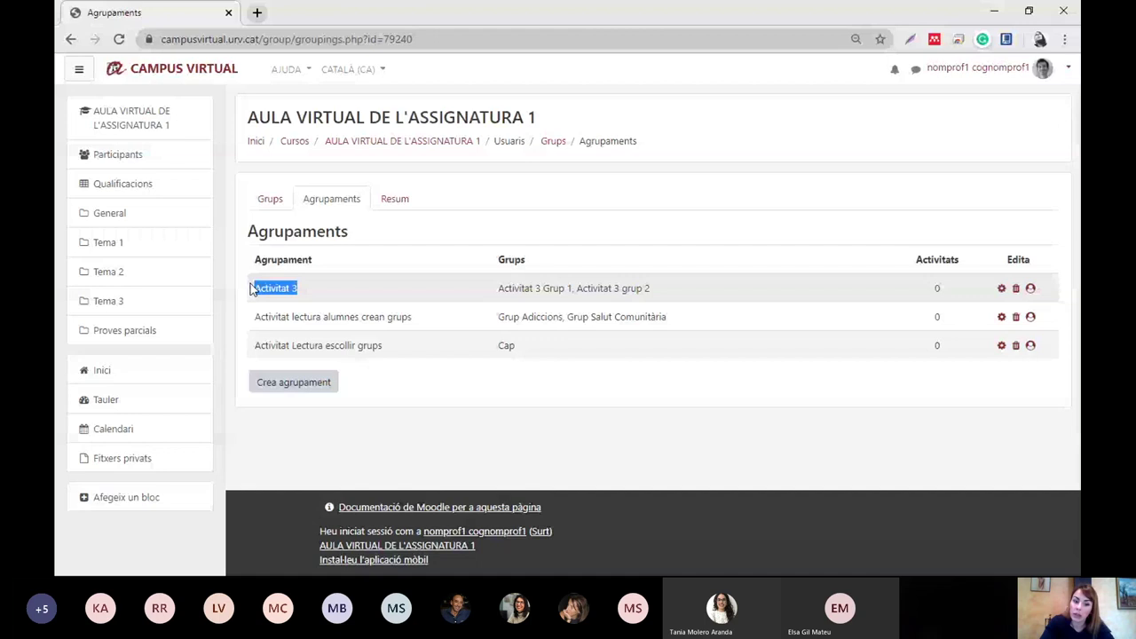
{"action": "triple_click", "coordinate": [257, 319]}
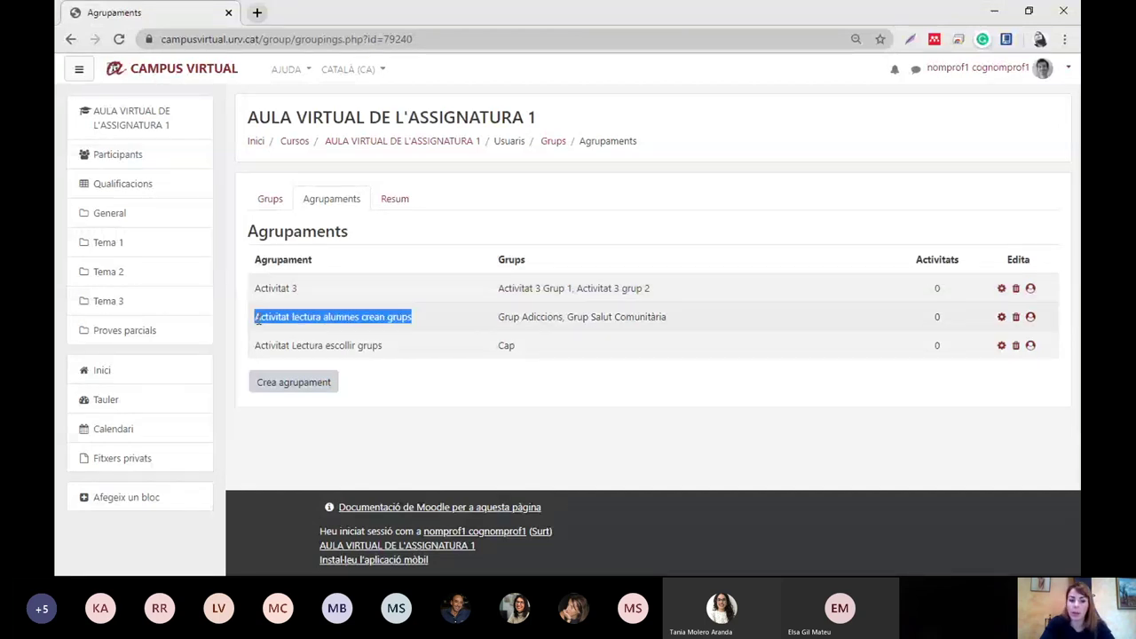
{"action": "triple_click", "coordinate": [387, 357]}
{"action": "left_click", "coordinate": [361, 418]}
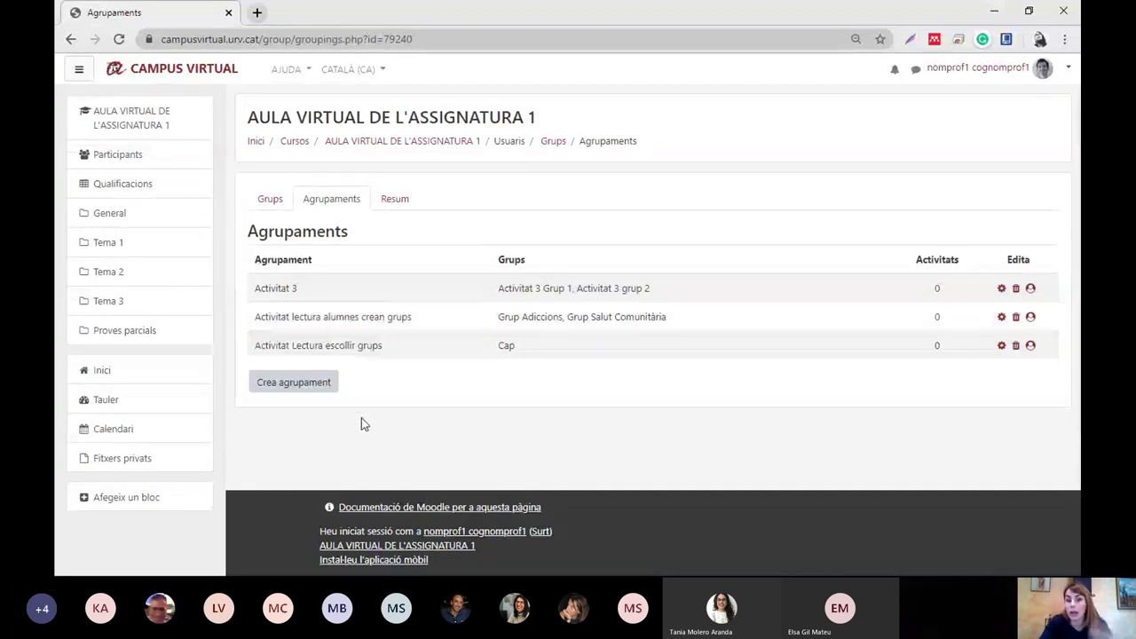
Step: Create a grouping named "Prova dia 22 de maig" and leave its ID number and description empty
{"action": "left_click", "coordinate": [324, 394]}
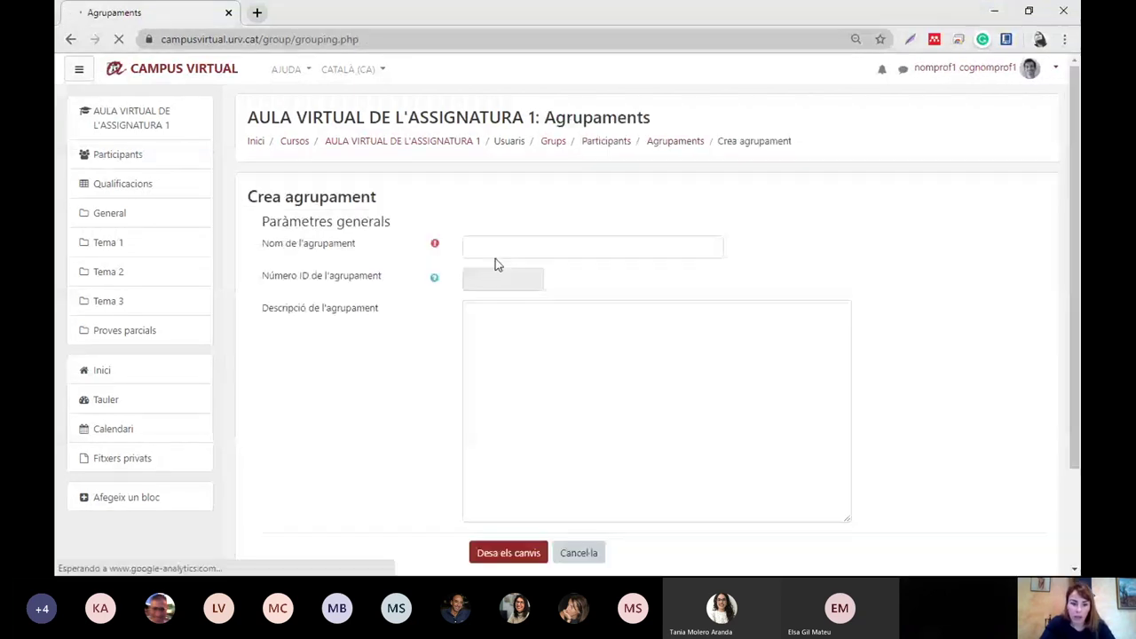
{"action": "left_click", "coordinate": [496, 246]}
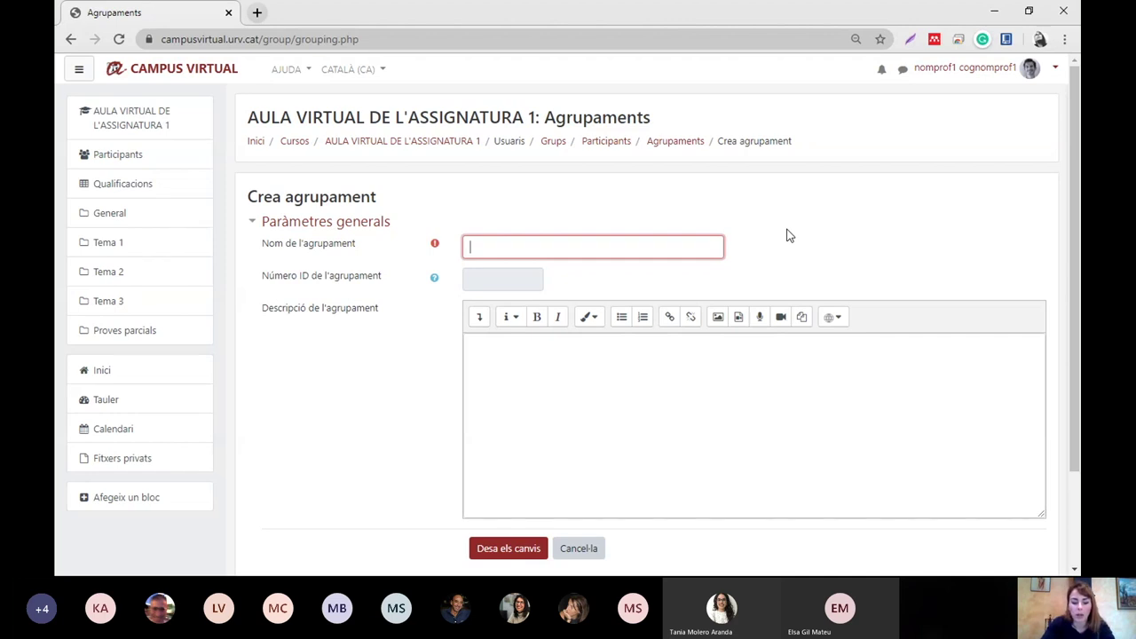
{"action": "type", "text": "Prova dia 22 de maig"}
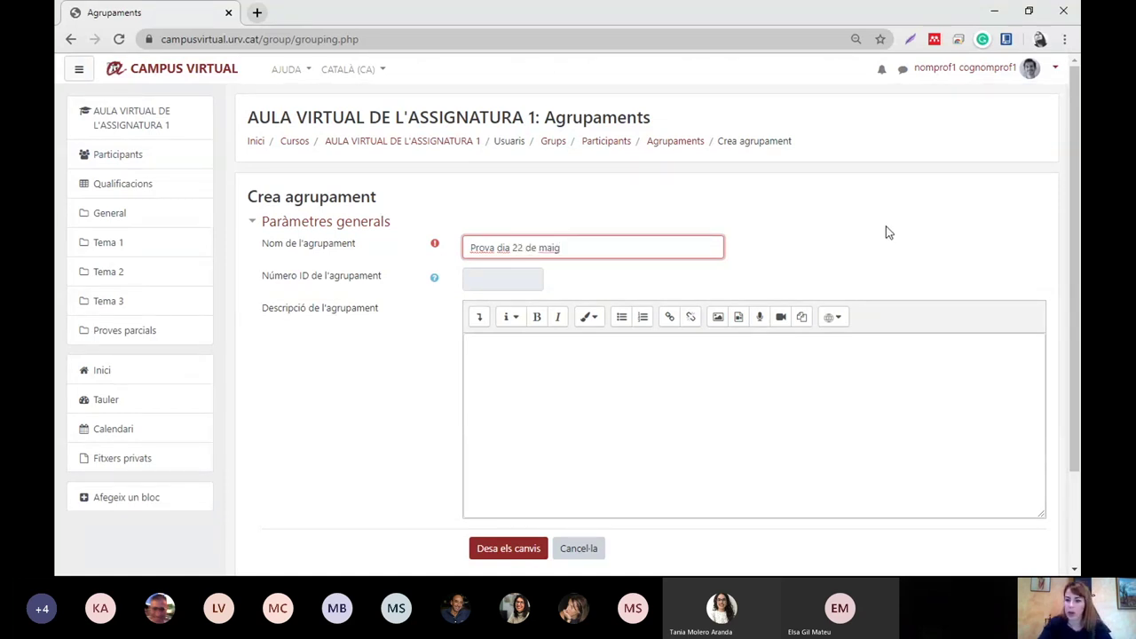
{"action": "scroll", "coordinate": [889, 233], "scroll_direction": "down", "scroll_amount": 1}
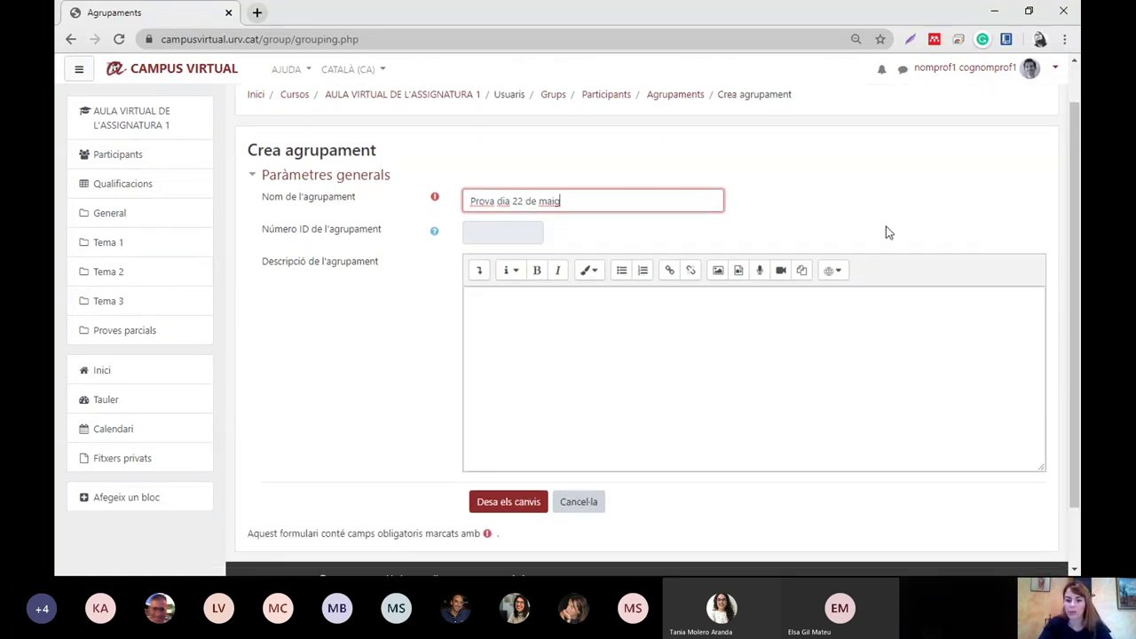
{"action": "left_click", "coordinate": [498, 503]}
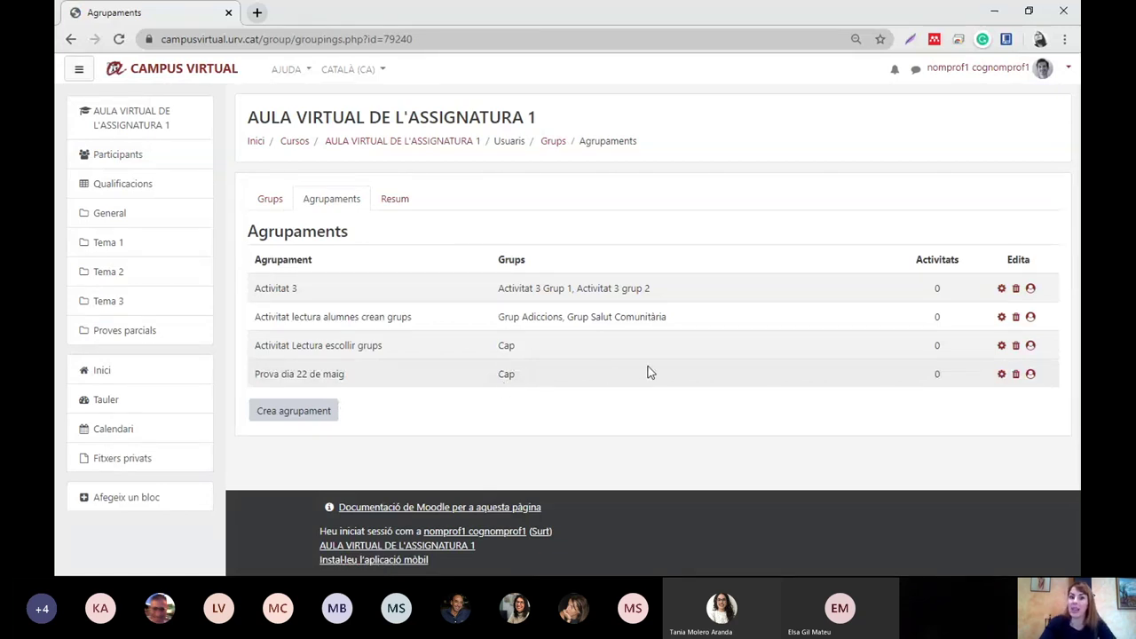
Step: Add the groups "Grup prova dia 22 de maig" and "Grup prova dia 22 de maig 2020" to the "Prova dia 22 de maig" grouping
{"action": "left_click", "coordinate": [1030, 374]}
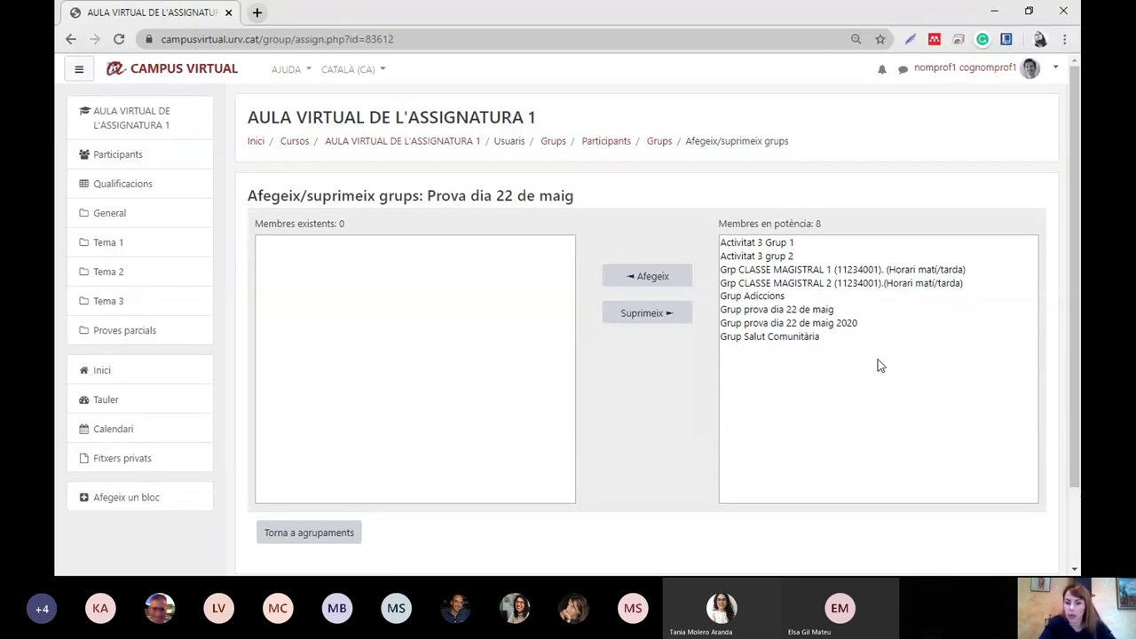
{"action": "left_click", "coordinate": [811, 311]}
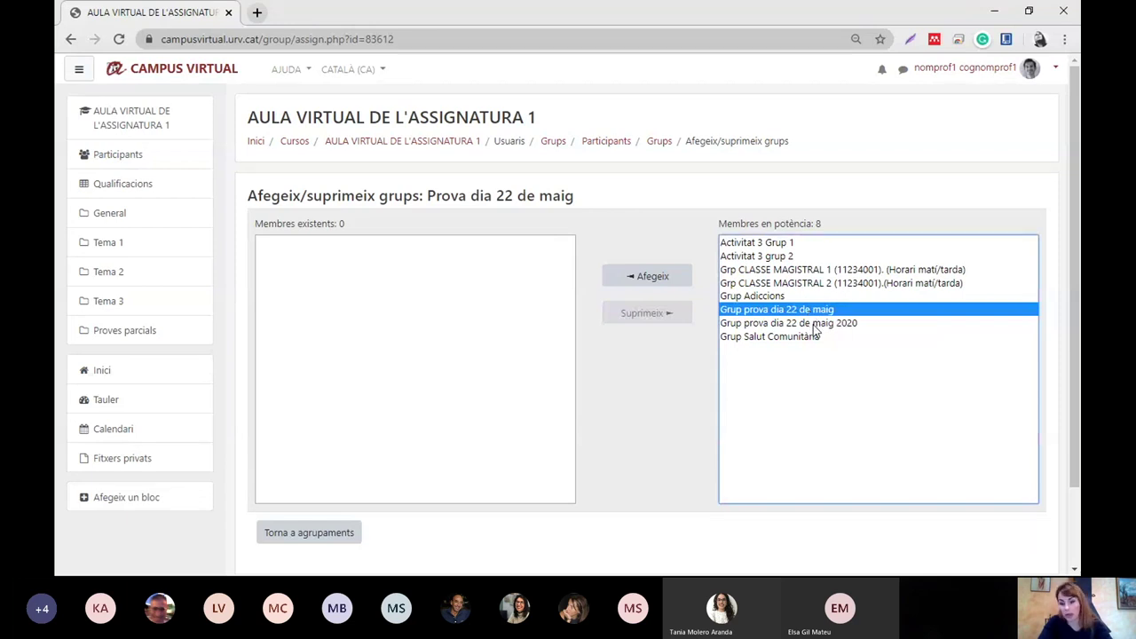
{"action": "left_click", "coordinate": [814, 325], "text": "ctrl"}
{"action": "left_click", "coordinate": [660, 277]}
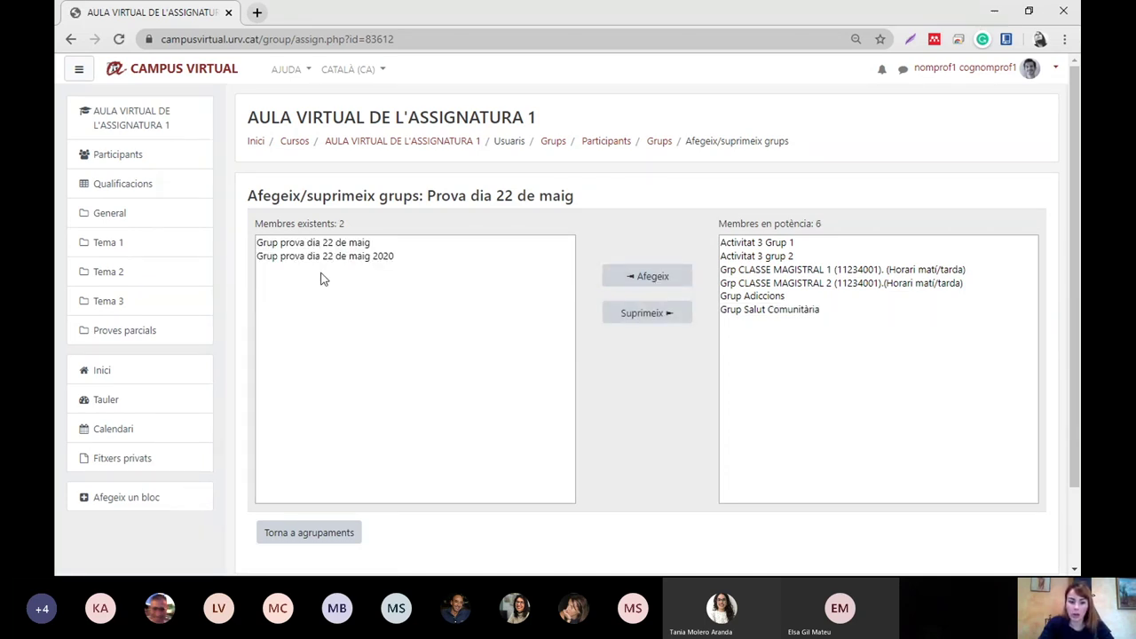
Step: Return to the groupings list and check the name and assigned groups of the "Prova dia 22 de maig" grouping
{"action": "left_click", "coordinate": [318, 538]}
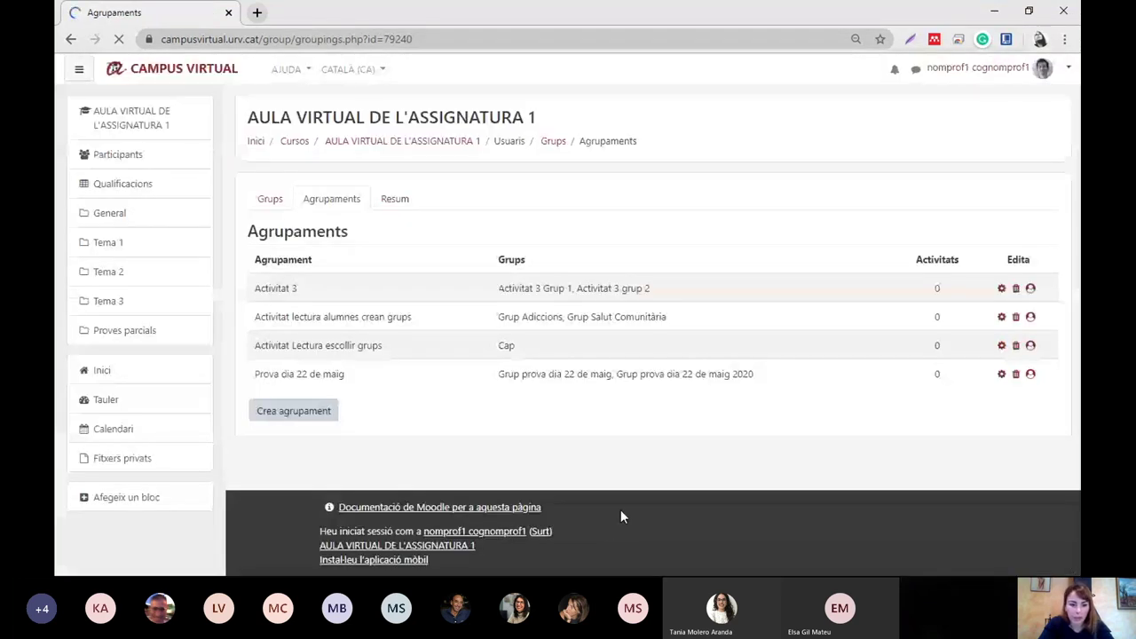
{"action": "triple_click", "coordinate": [349, 376]}
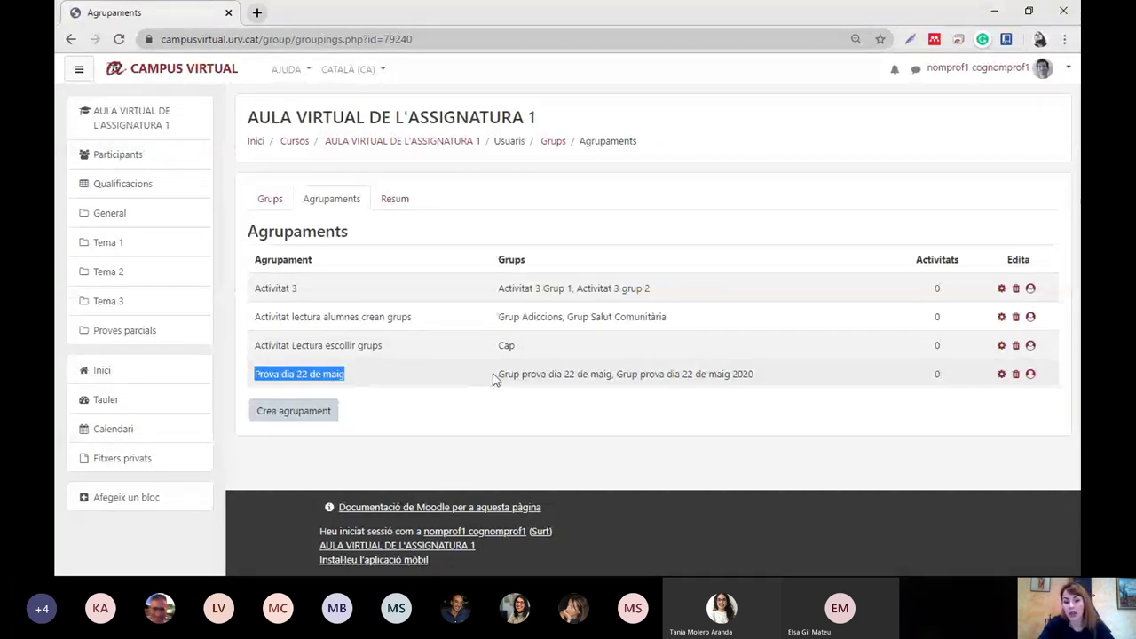
{"action": "left_click_drag", "start_coordinate": [497, 375], "coordinate": [776, 375]}
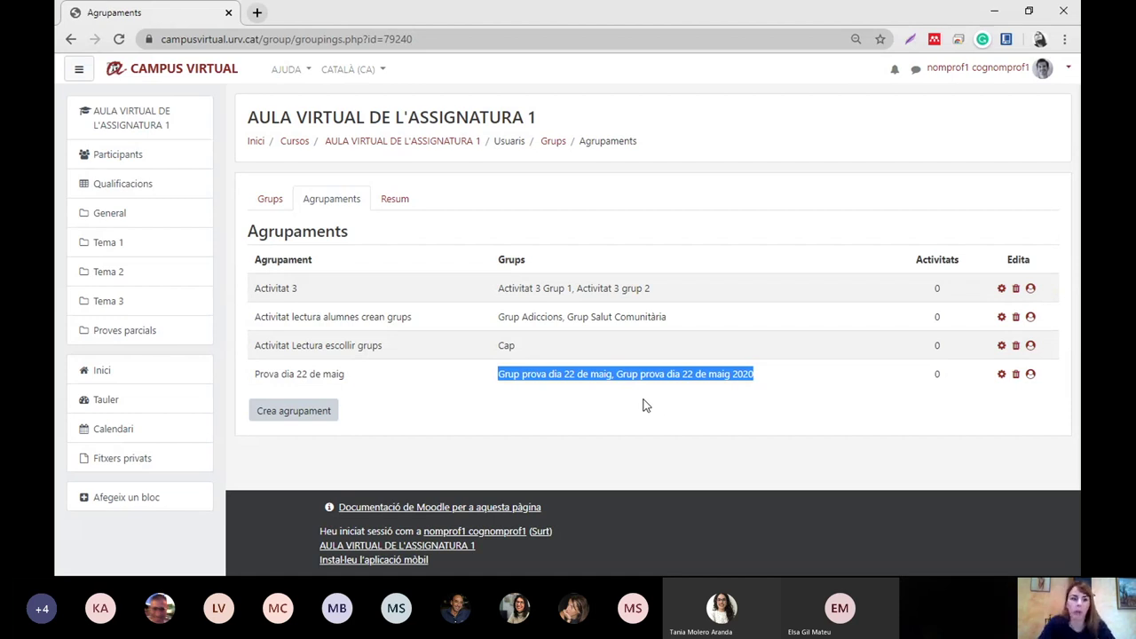
Step: Open the course's Tema 2 section in a new browser tab and bring its group activities into view
{"action": "right_click", "coordinate": [363, 150]}
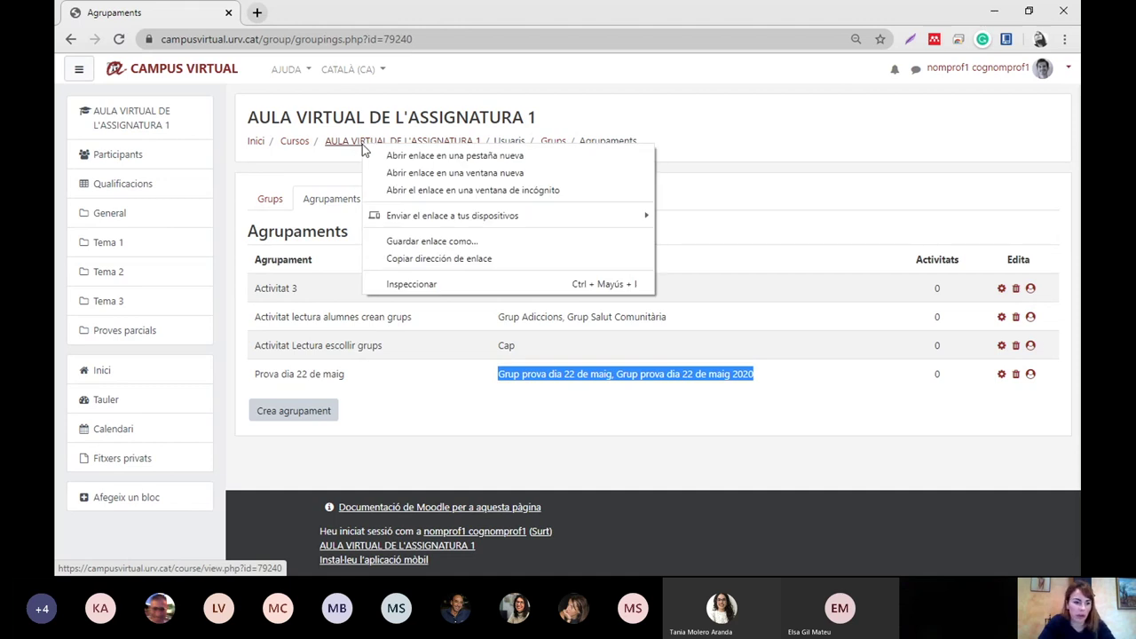
{"action": "middle_click", "coordinate": [115, 282]}
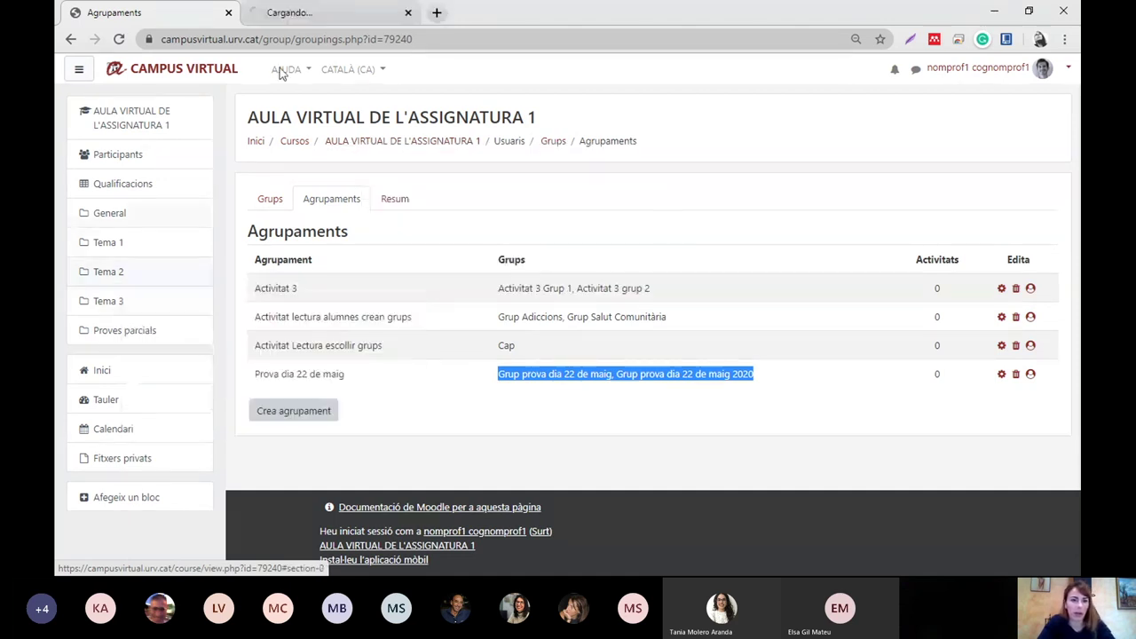
{"action": "left_click", "coordinate": [344, 10]}
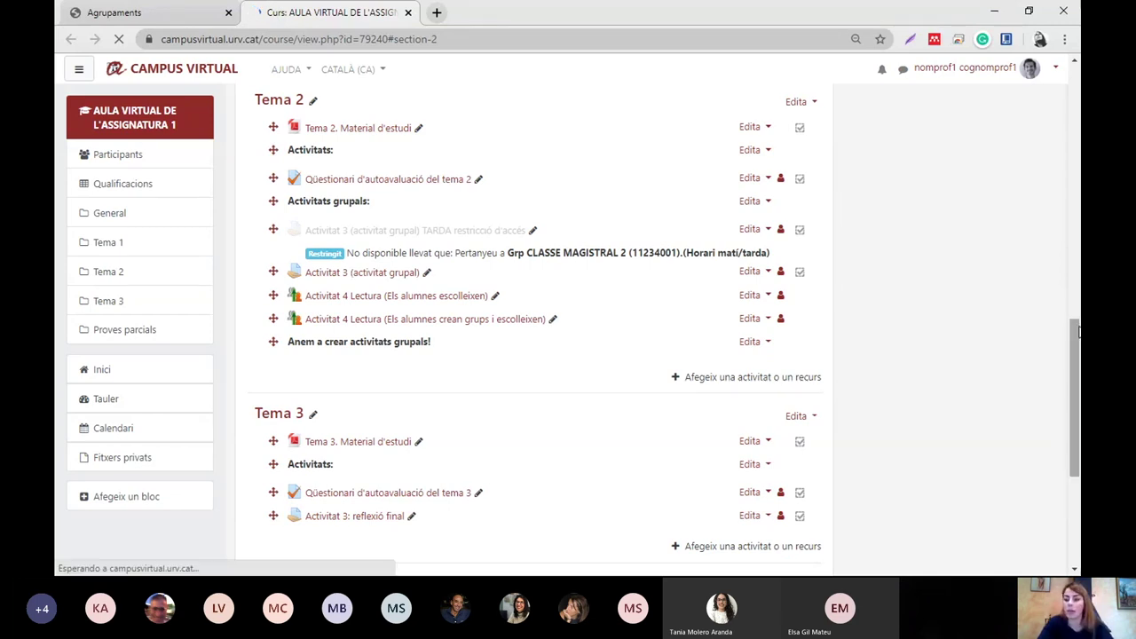
{"action": "left_click_drag", "start_coordinate": [1079, 332], "coordinate": [1076, 98]}
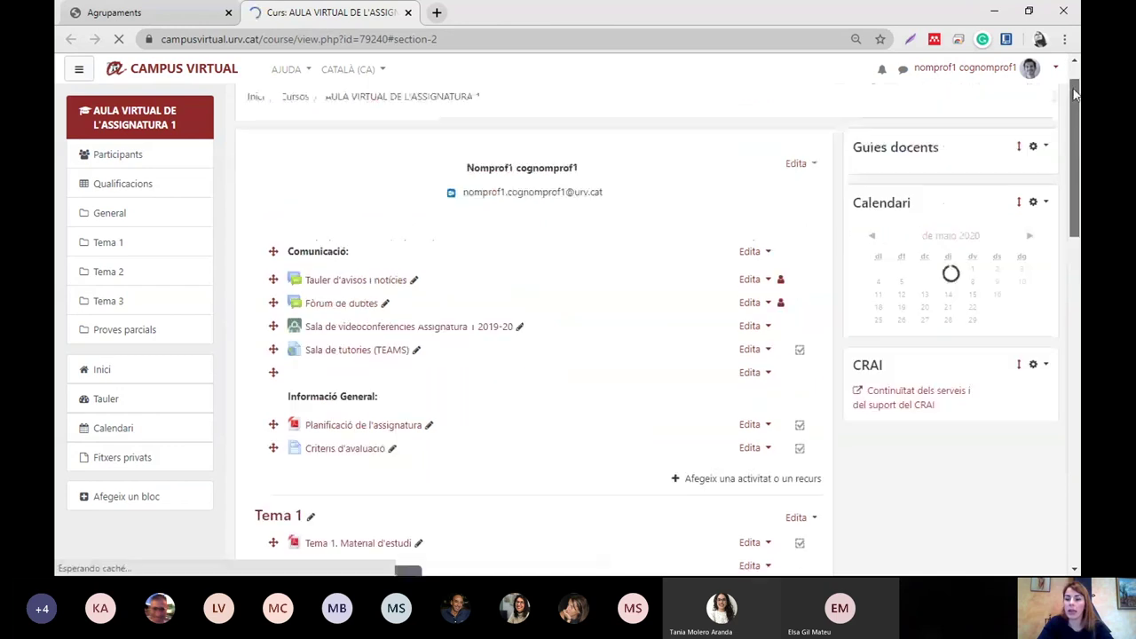
{"action": "left_click", "coordinate": [1031, 121]}
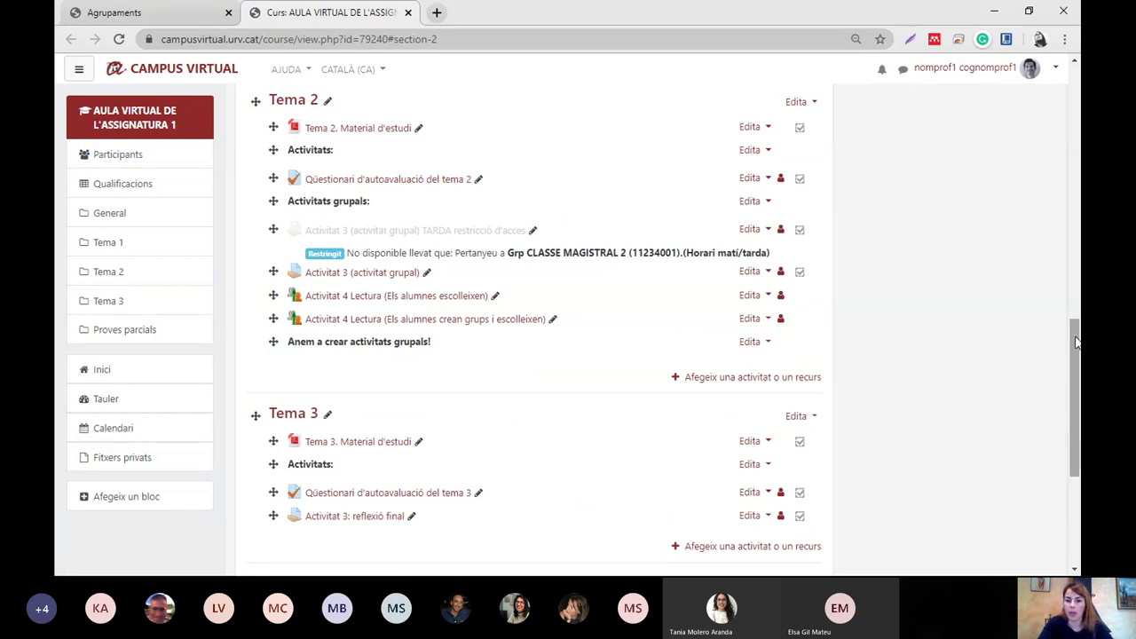
{"action": "left_click_drag", "start_coordinate": [1076, 342], "coordinate": [1073, 334]}
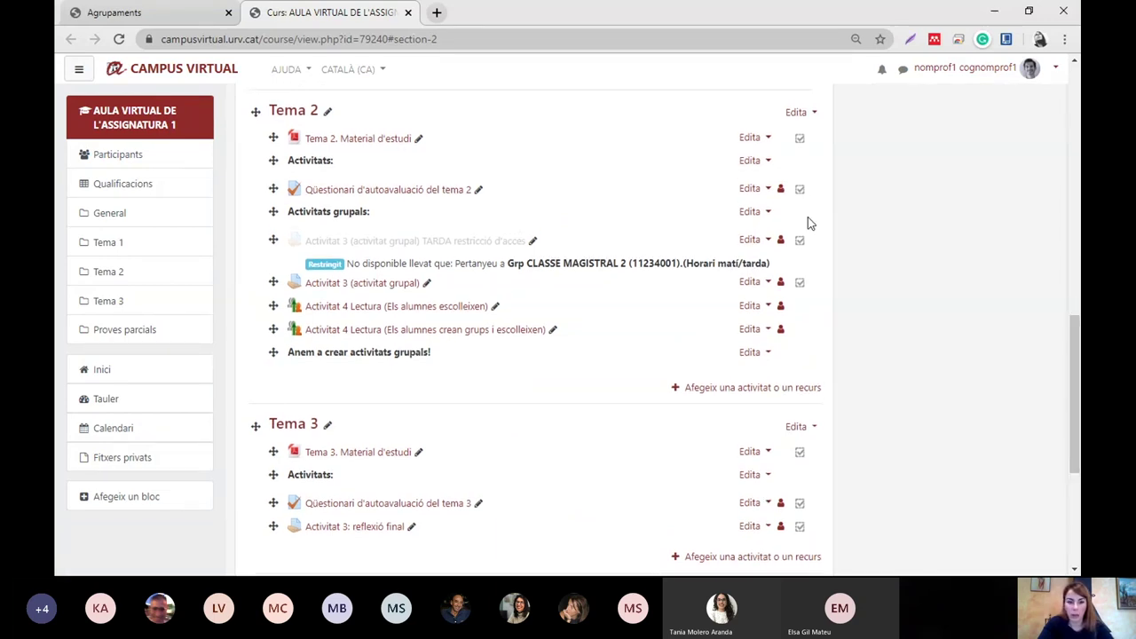
Step: Add a new Tasca activity to the Tema 2 section
{"action": "left_click", "coordinate": [711, 391]}
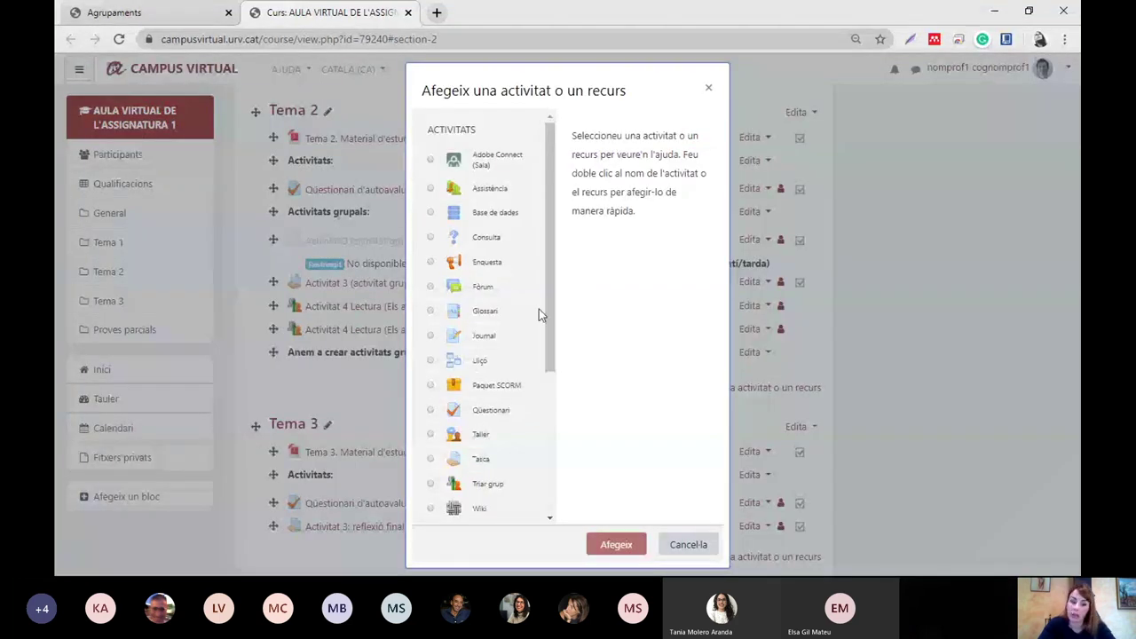
{"action": "scroll", "coordinate": [552, 320], "scroll_direction": "down", "scroll_amount": 2}
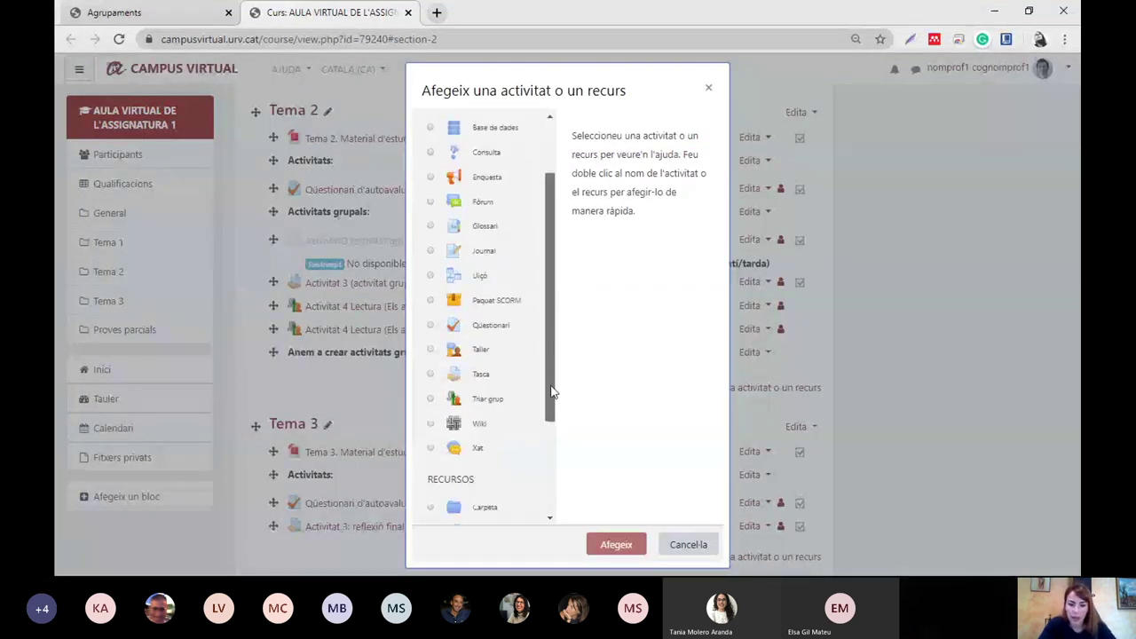
{"action": "left_click", "coordinate": [488, 333]}
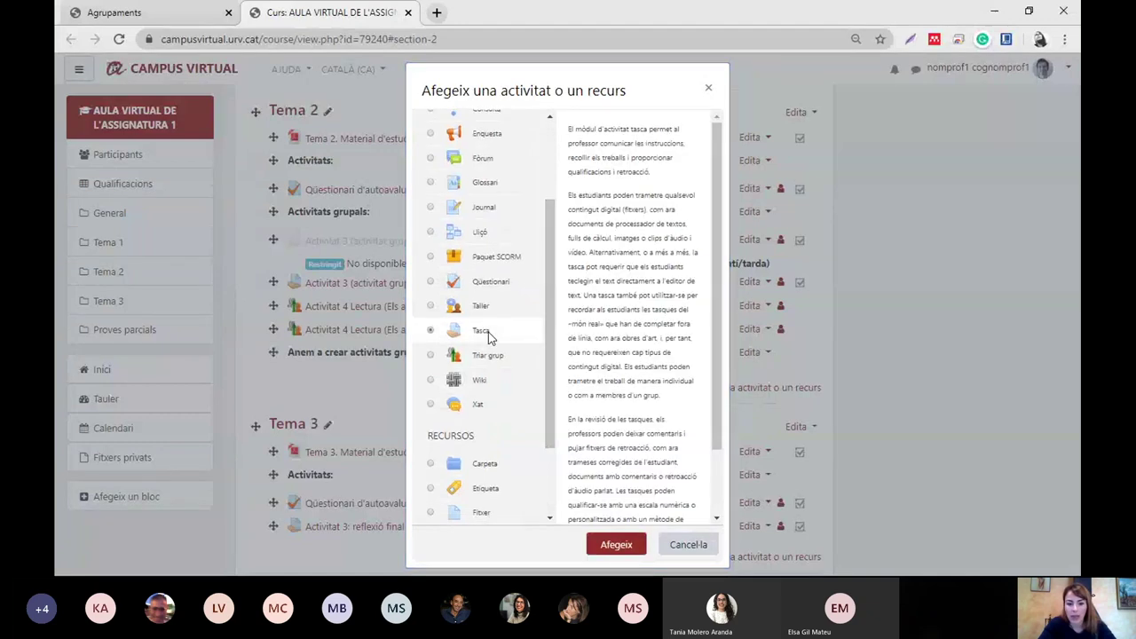
{"action": "left_click", "coordinate": [613, 545]}
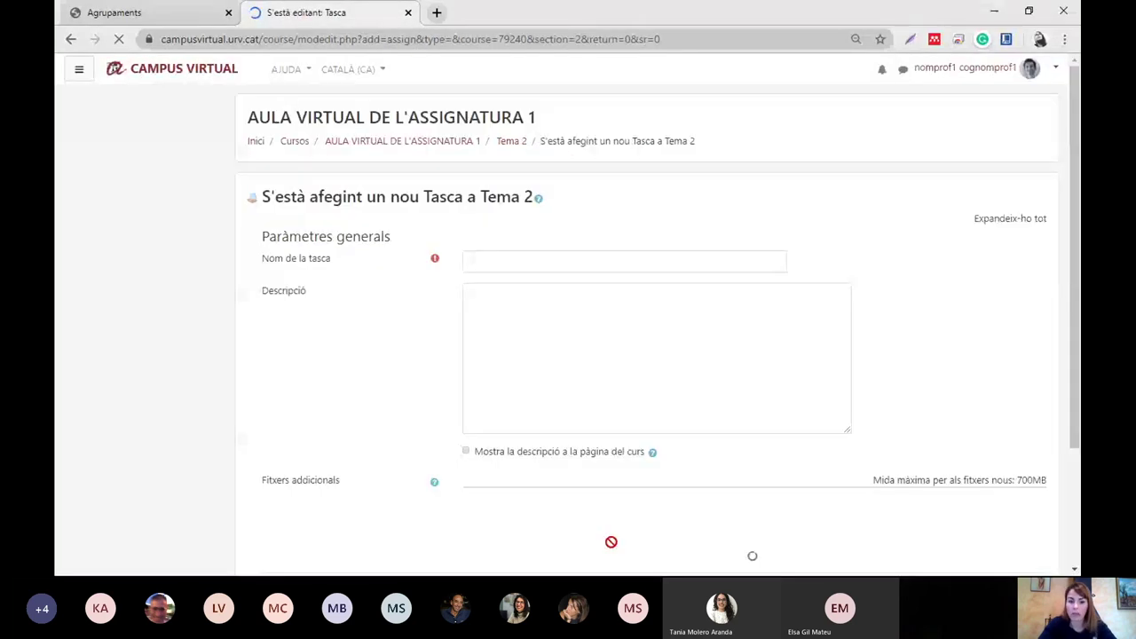
Step: Name the new assignment "Activitat de grup dia 22 de maig" and leave its description empty
{"action": "left_click", "coordinate": [522, 263]}
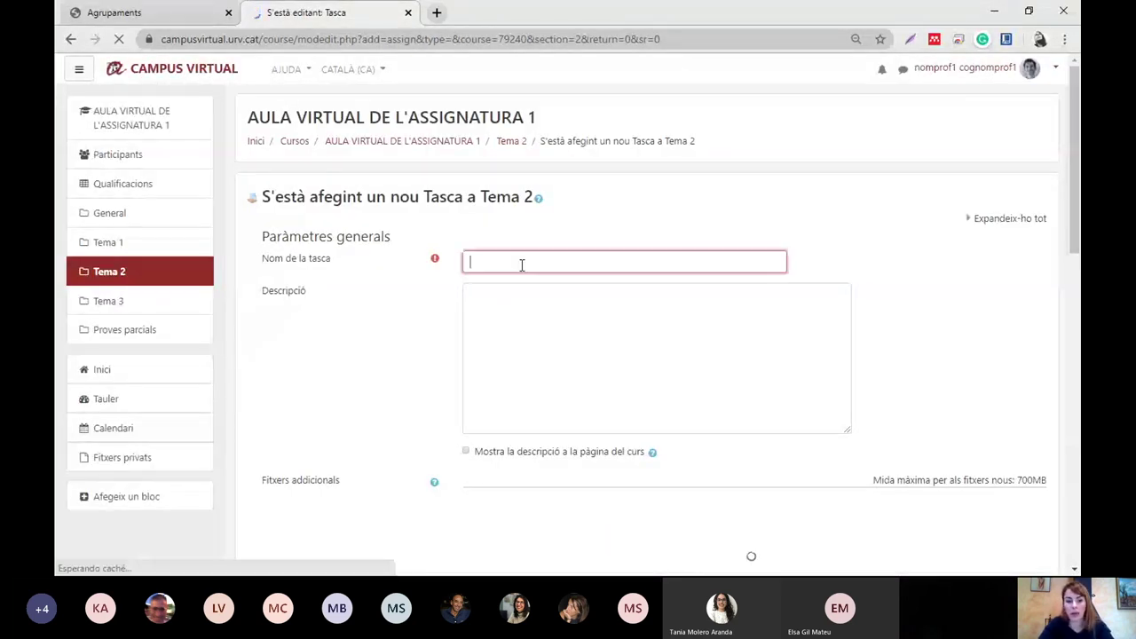
{"action": "type", "text": "Ac"}
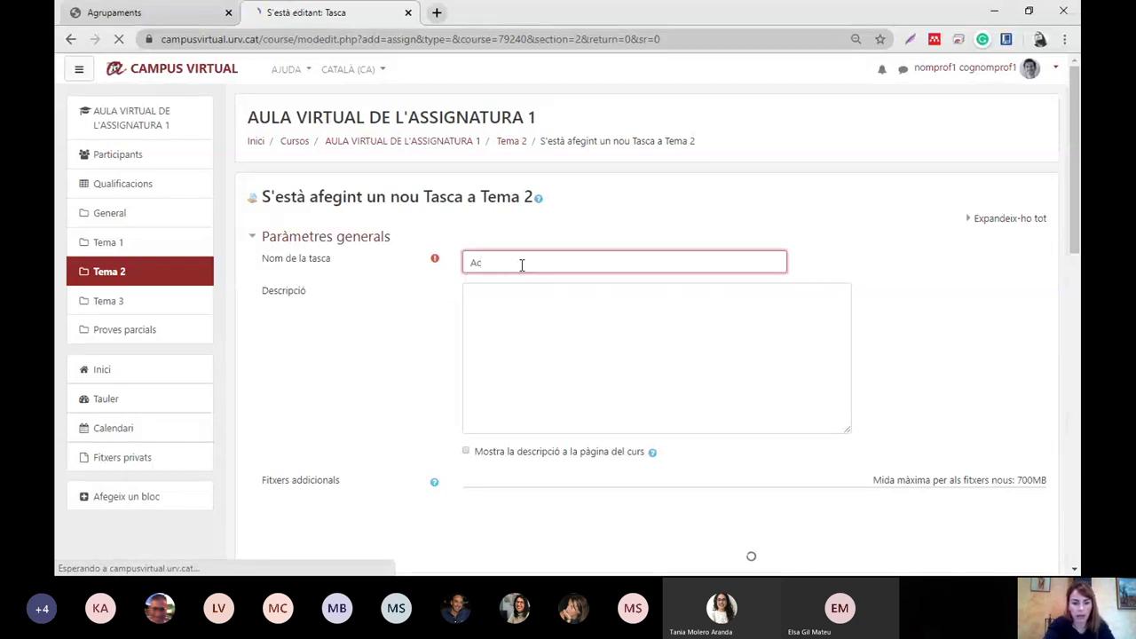
{"action": "scroll", "coordinate": [506, 263], "scroll_direction": "down", "scroll_amount": 6}
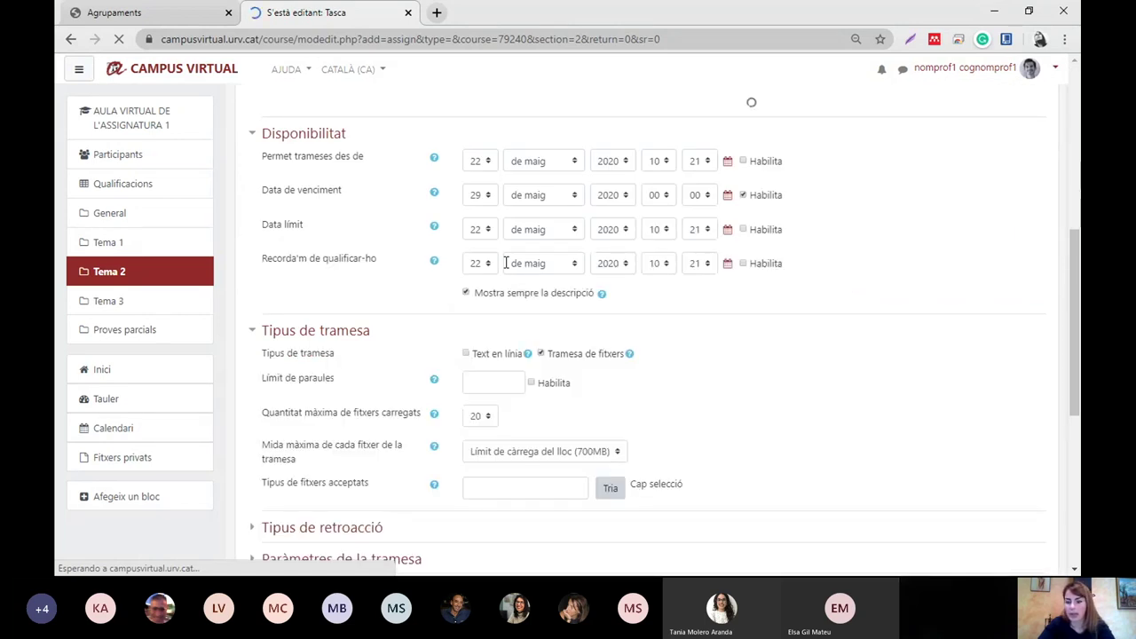
{"action": "type", "text": "Activitat de "}
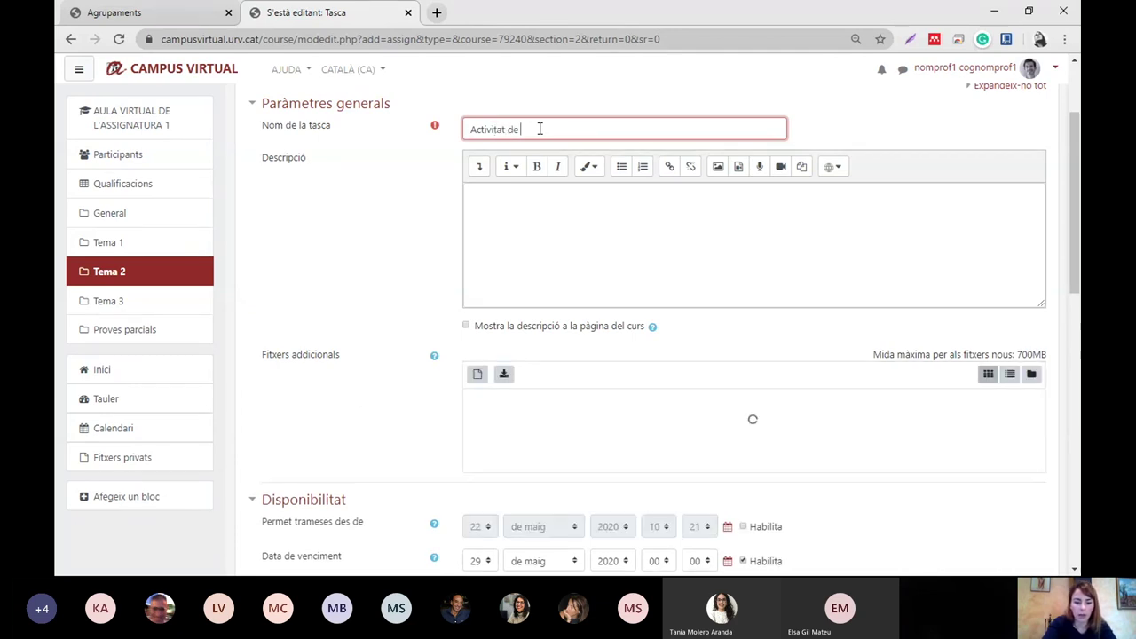
{"action": "type", "text": "grup"}
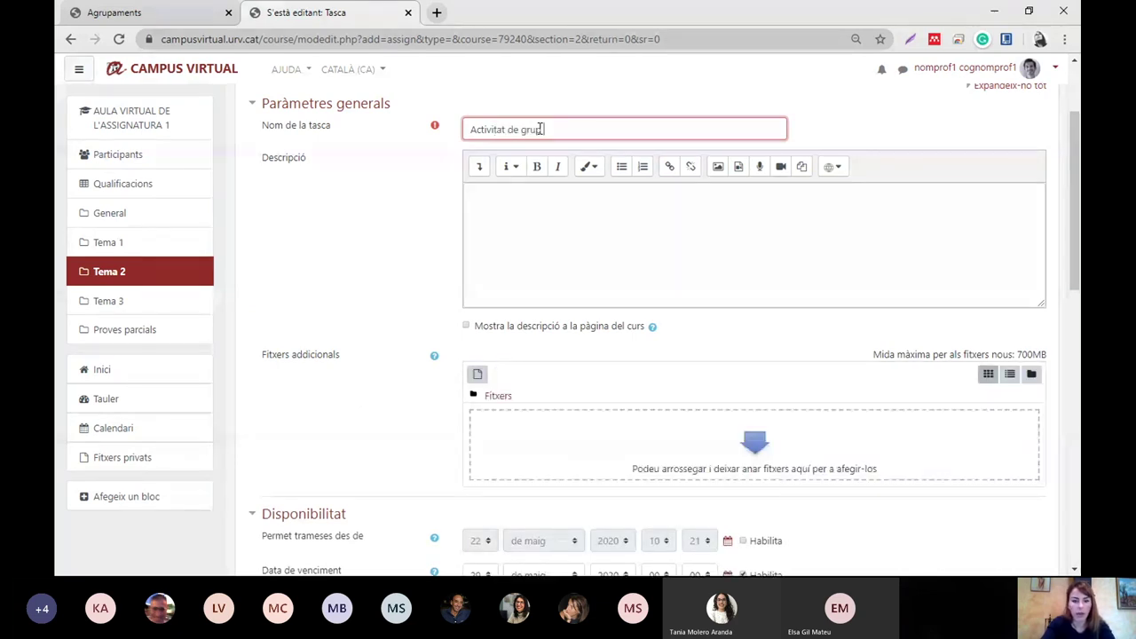
{"action": "type", "text": " dia 22 de maig"}
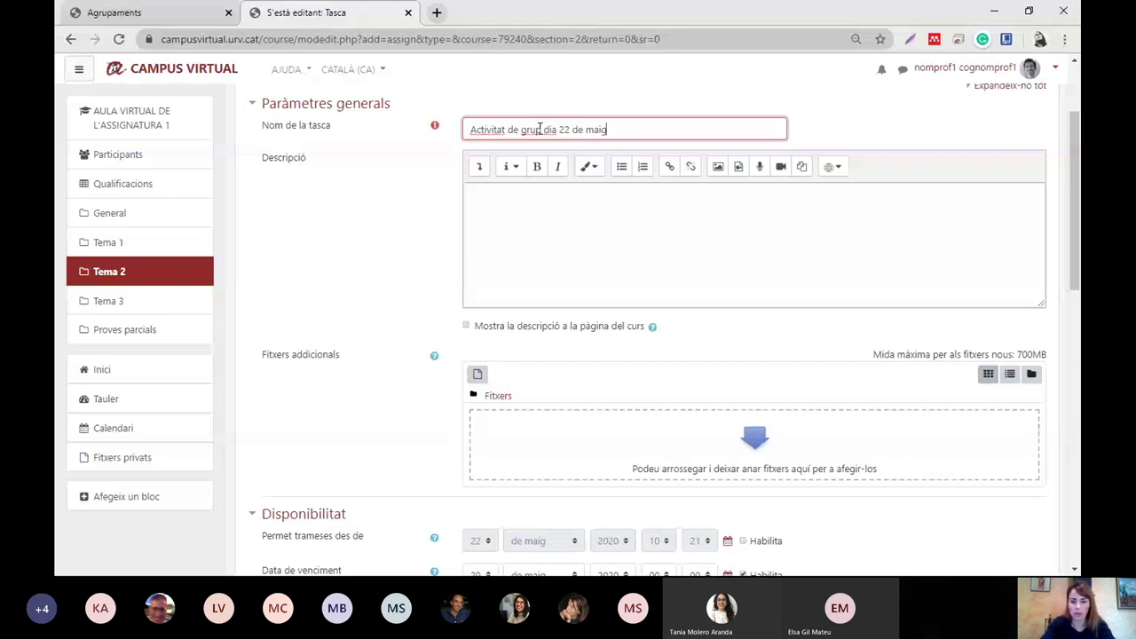
{"action": "scroll", "coordinate": [1074, 205], "scroll_direction": "down", "scroll_amount": 1}
{"action": "scroll", "coordinate": [792, 237], "scroll_direction": "up", "scroll_amount": 1}
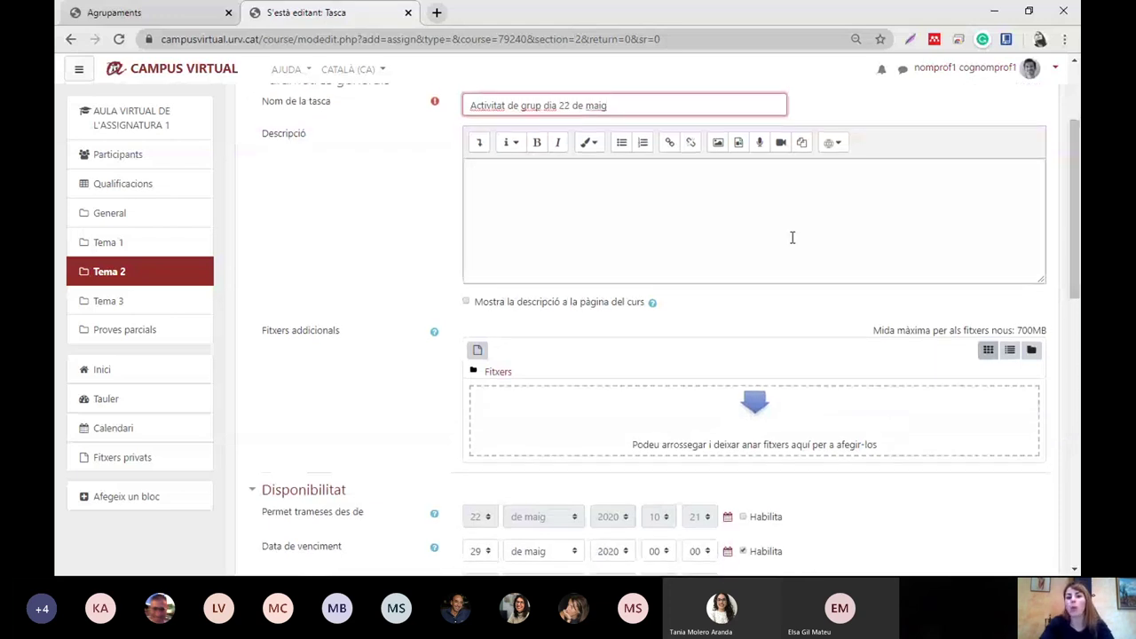
{"action": "left_click", "coordinate": [792, 237]}
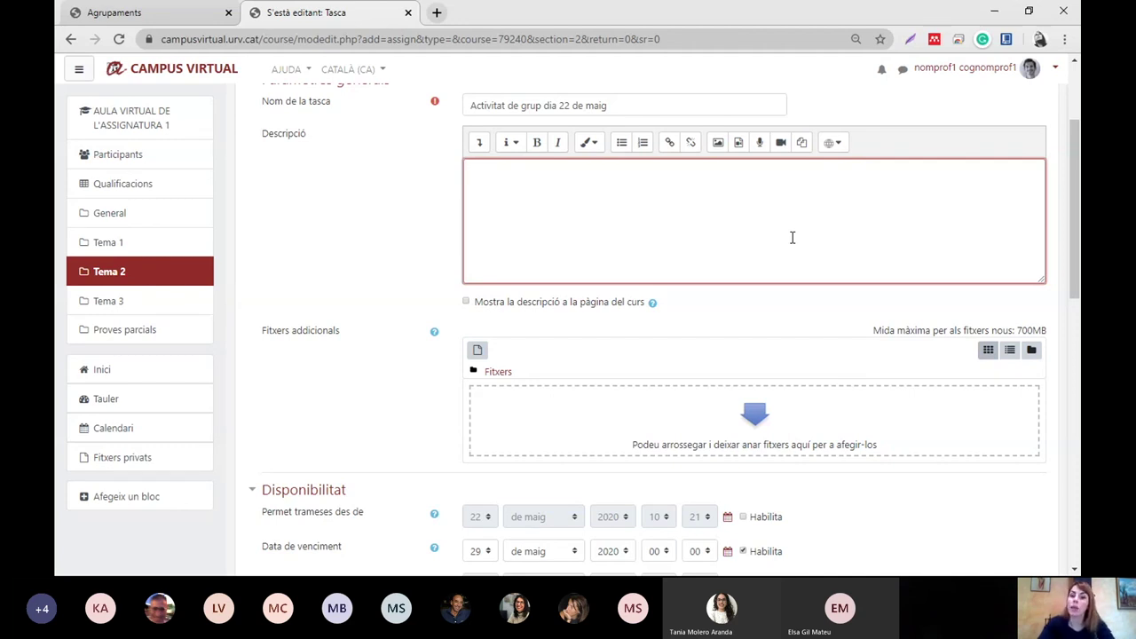
{"action": "left_click_drag", "start_coordinate": [1075, 186], "coordinate": [1075, 186]}
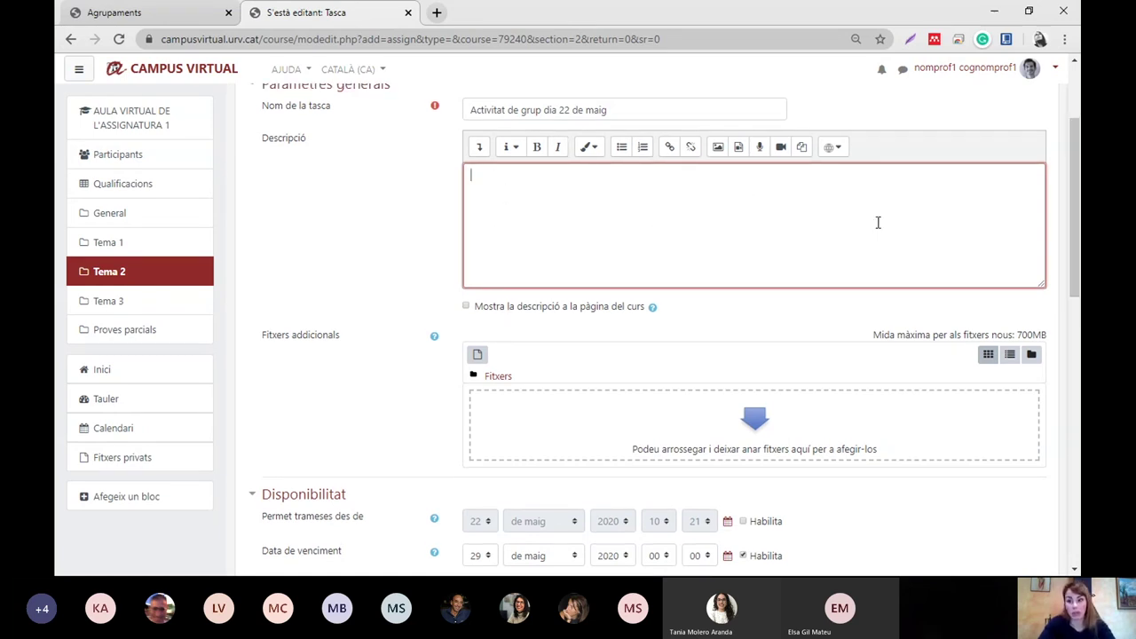
Step: Enable the "Permet trameses des de" date in the assignment's availability settings, keeping 22 de maig 2020 at 10:21
{"action": "left_click_drag", "start_coordinate": [1077, 199], "coordinate": [1075, 296]}
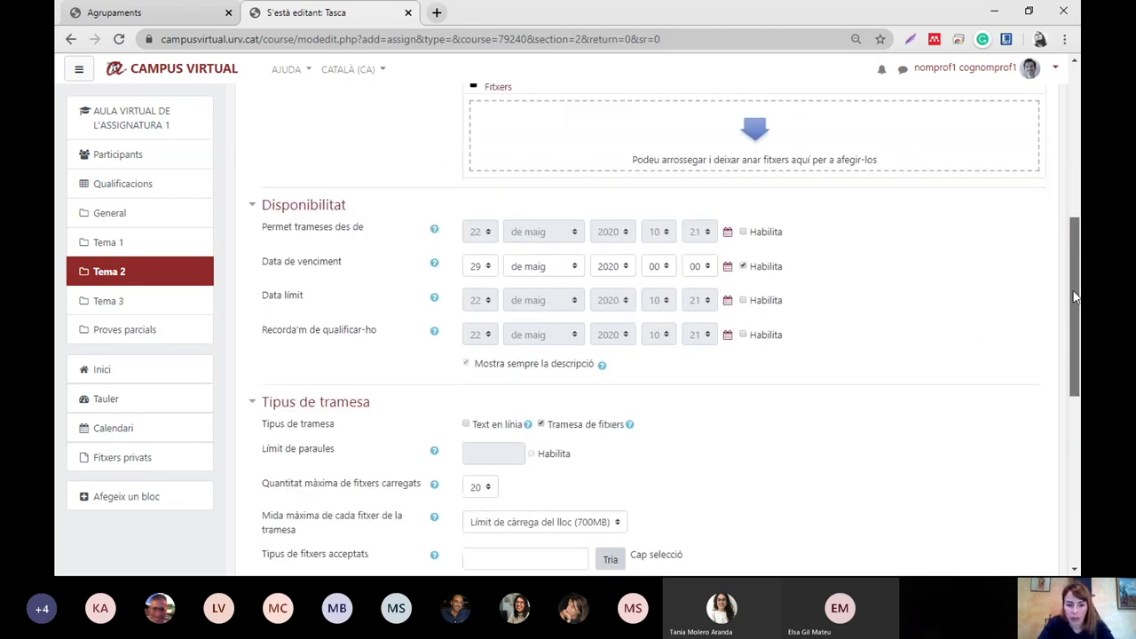
{"action": "left_click", "coordinate": [744, 232]}
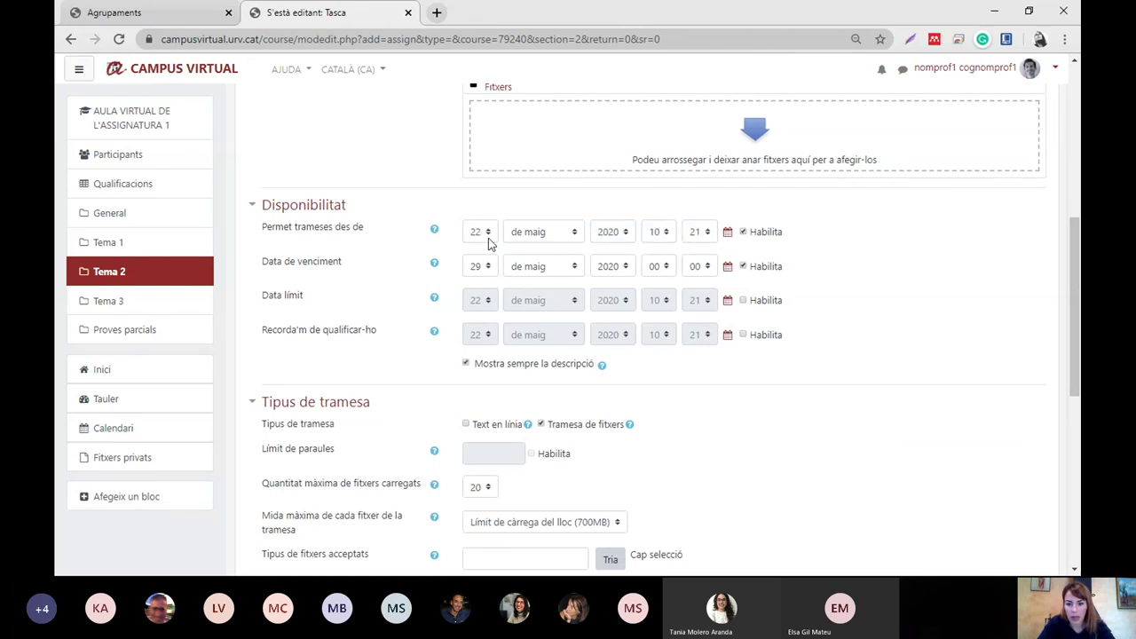
{"action": "mouse_move", "coordinate": [359, 228]}
{"action": "left_mouse_down"}
{"action": "mouse_move", "coordinate": [307, 227]}
{"action": "mouse_move", "coordinate": [364, 228]}
{"action": "left_mouse_up"}
{"action": "left_click", "coordinate": [251, 228]}
{"action": "left_click", "coordinate": [424, 262]}
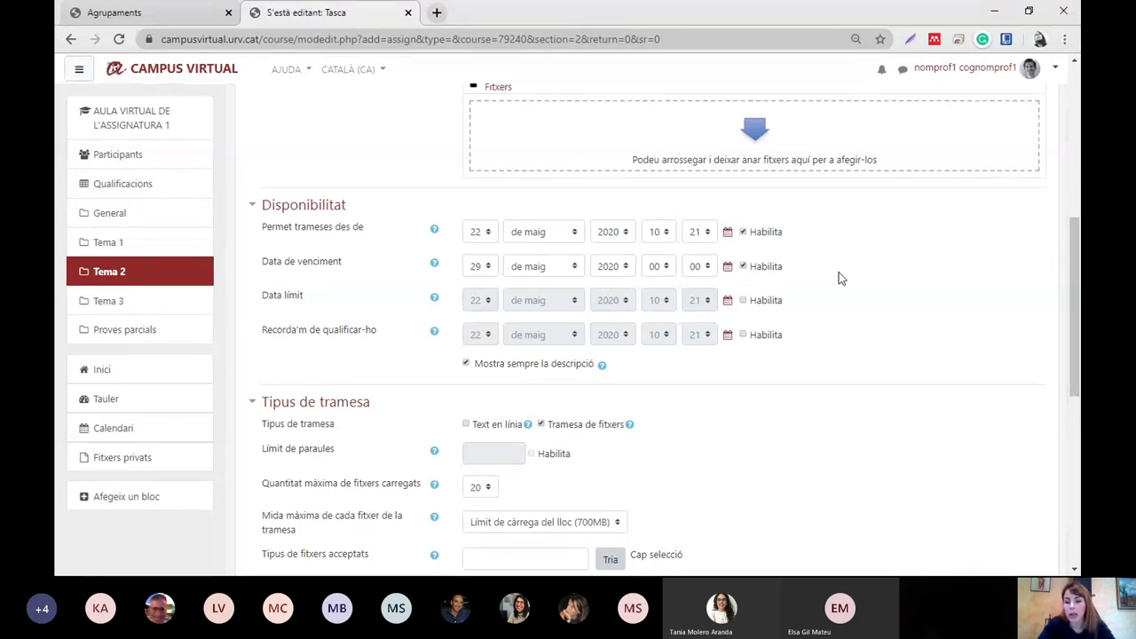
Step: Enable the assignment's cut-off date (Data límit) and set its day to 30 de maig 2020
{"action": "scroll", "coordinate": [838, 275], "scroll_direction": "down", "scroll_amount": 1}
{"action": "triple_click", "coordinate": [278, 211]}
{"action": "left_click", "coordinate": [744, 213]}
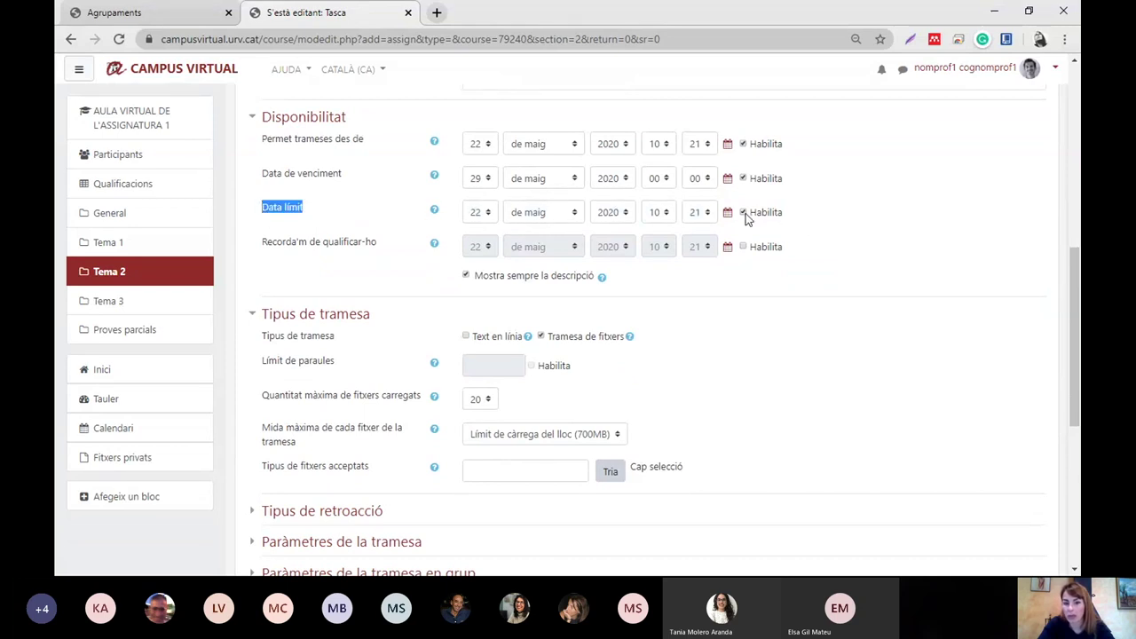
{"action": "left_click", "coordinate": [479, 211]}
{"action": "left_click_drag", "start_coordinate": [494, 371], "coordinate": [478, 475]}
{"action": "left_click", "coordinate": [478, 475]}
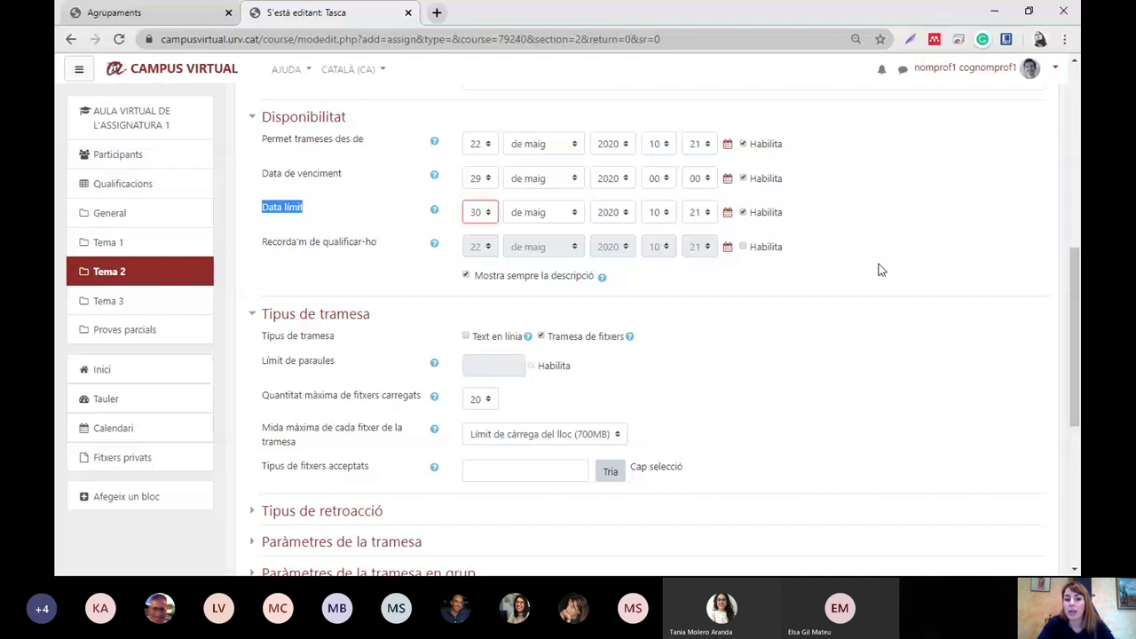
{"action": "left_click", "coordinate": [312, 189]}
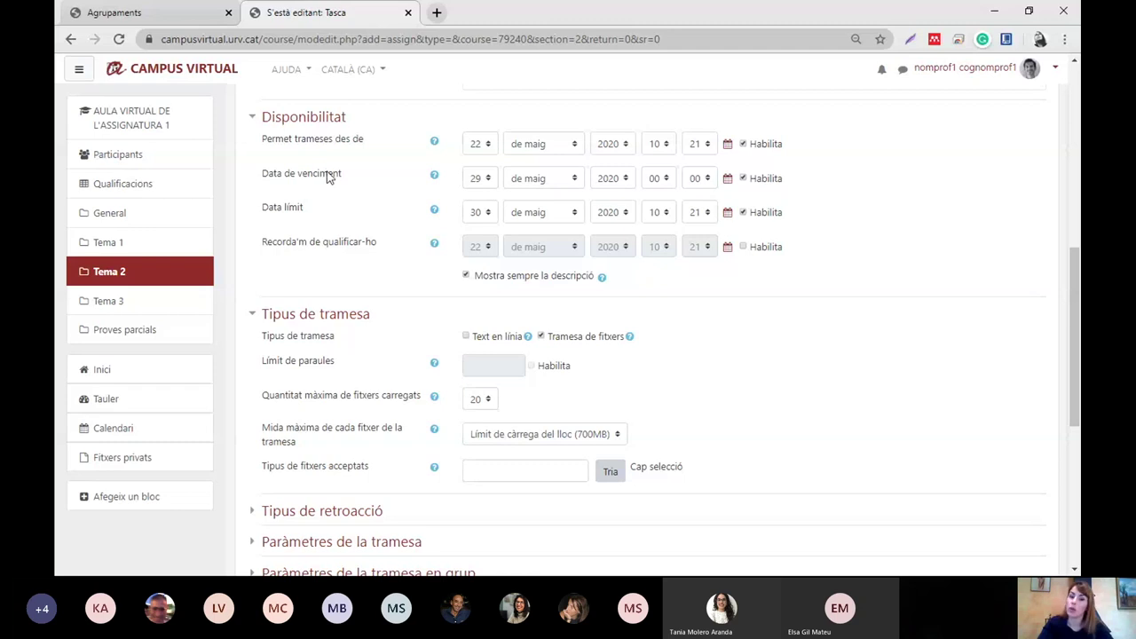
{"action": "double_click", "coordinate": [298, 212]}
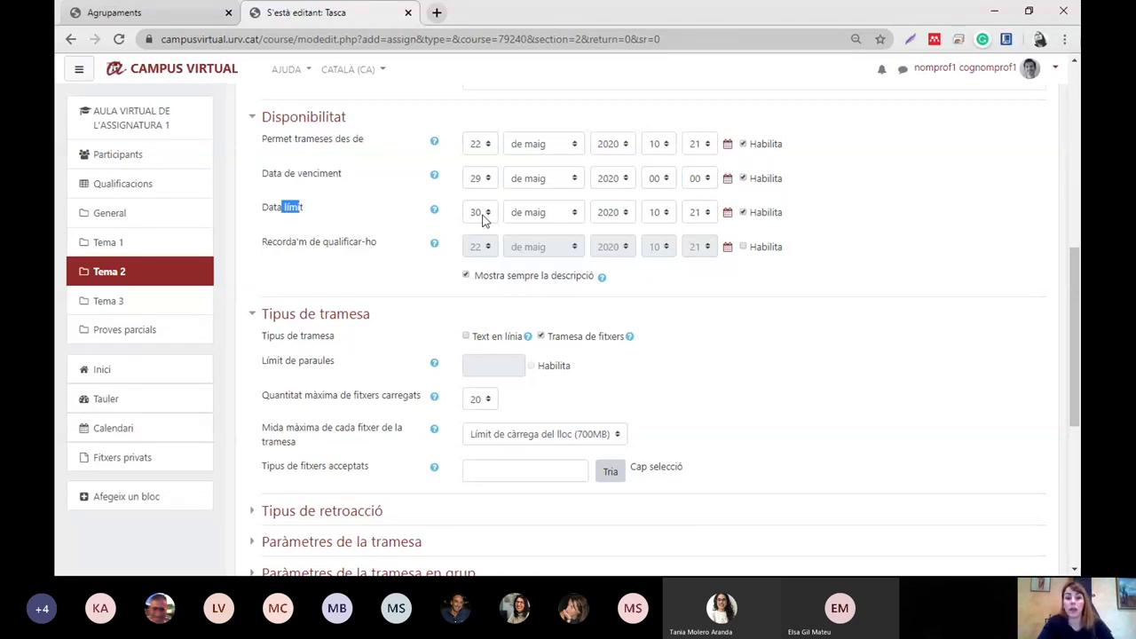
{"action": "left_click", "coordinate": [393, 209]}
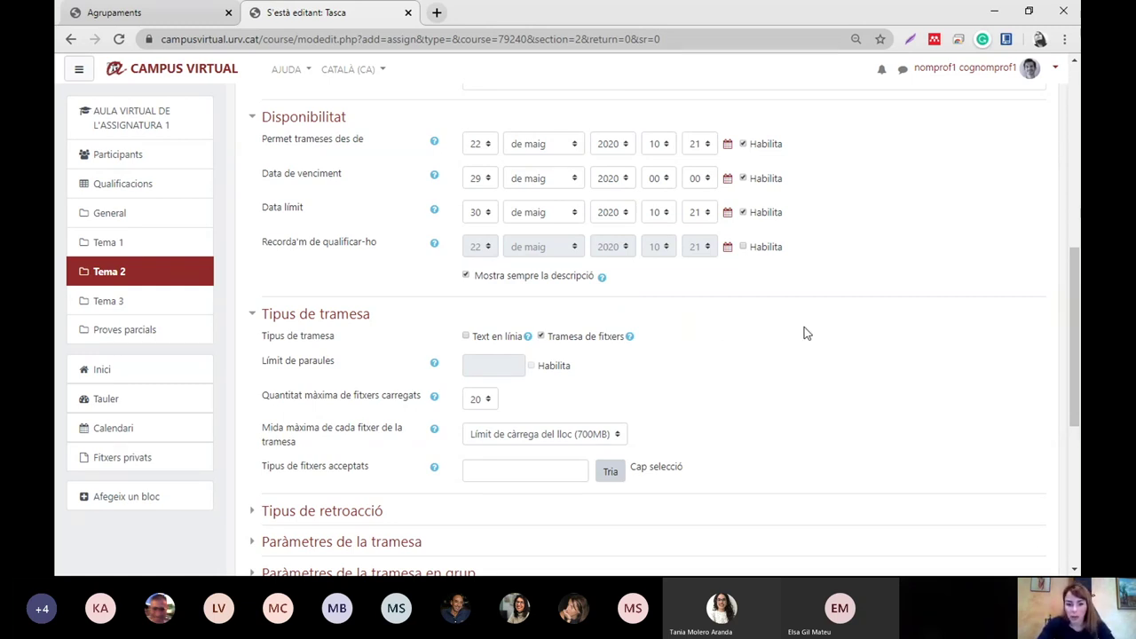
Step: Expand the group submission settings and set "Els estudiants trameten en grups" to Sí
{"action": "scroll", "coordinate": [805, 333], "scroll_direction": "down", "scroll_amount": 4}
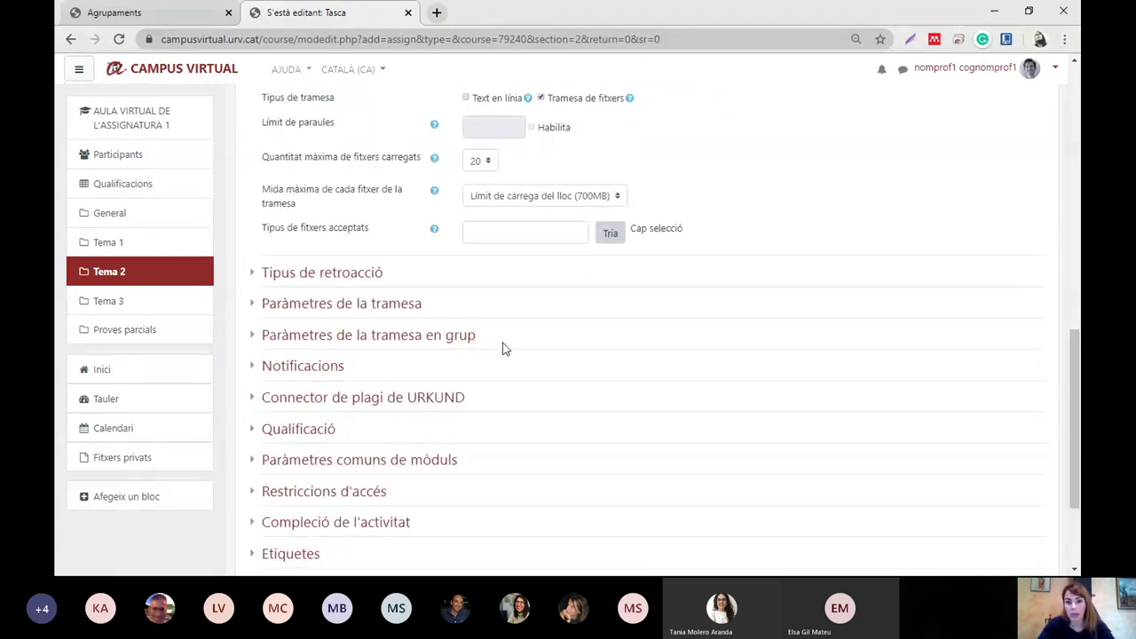
{"action": "left_click_drag", "start_coordinate": [490, 342], "coordinate": [285, 353]}
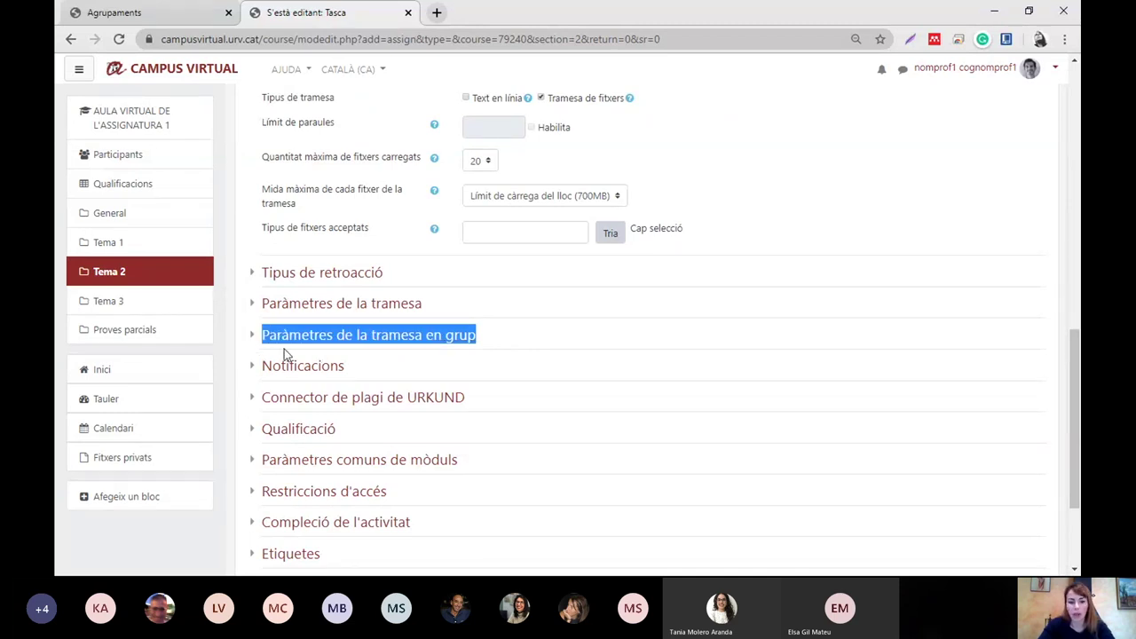
{"action": "left_click", "coordinate": [434, 338]}
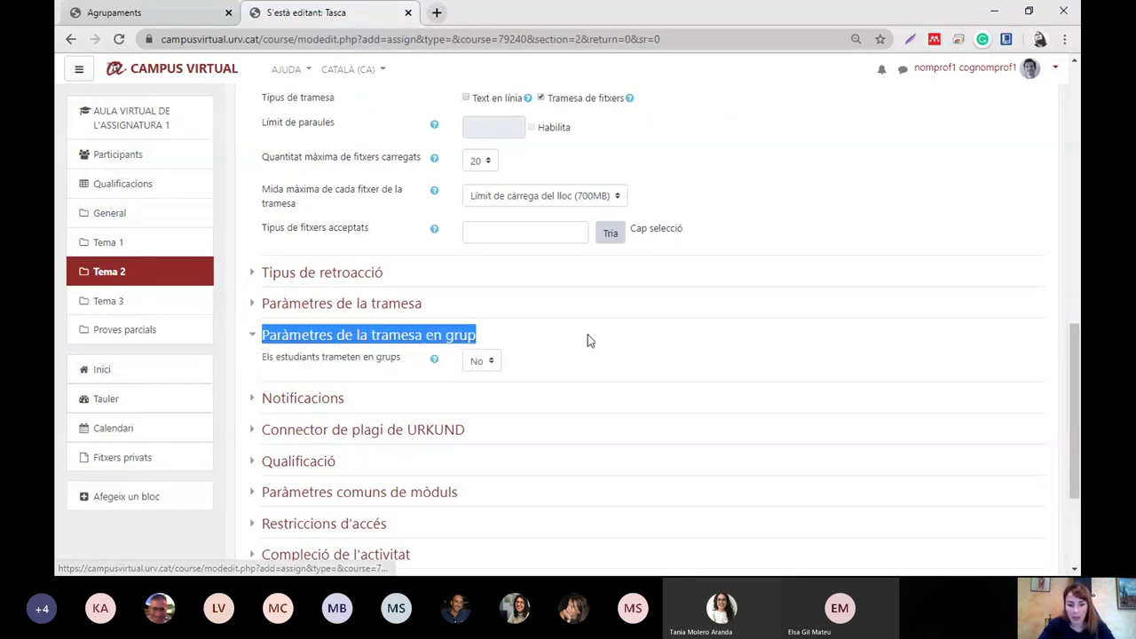
{"action": "scroll", "coordinate": [587, 341], "scroll_direction": "down", "scroll_amount": 1}
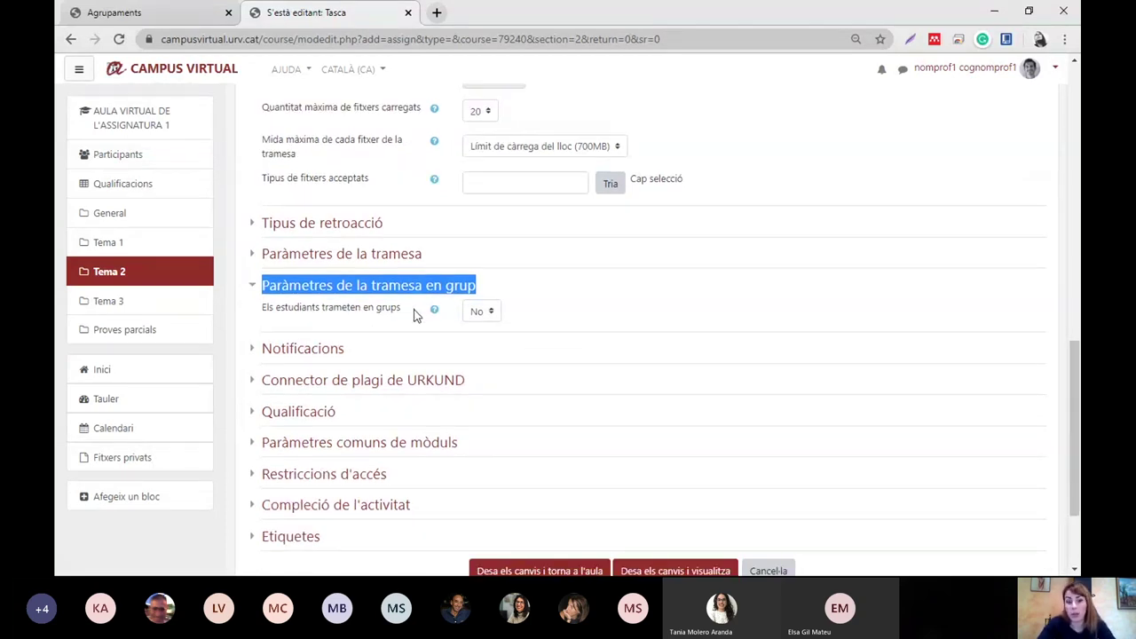
{"action": "left_click", "coordinate": [488, 318]}
{"action": "left_click", "coordinate": [488, 343]}
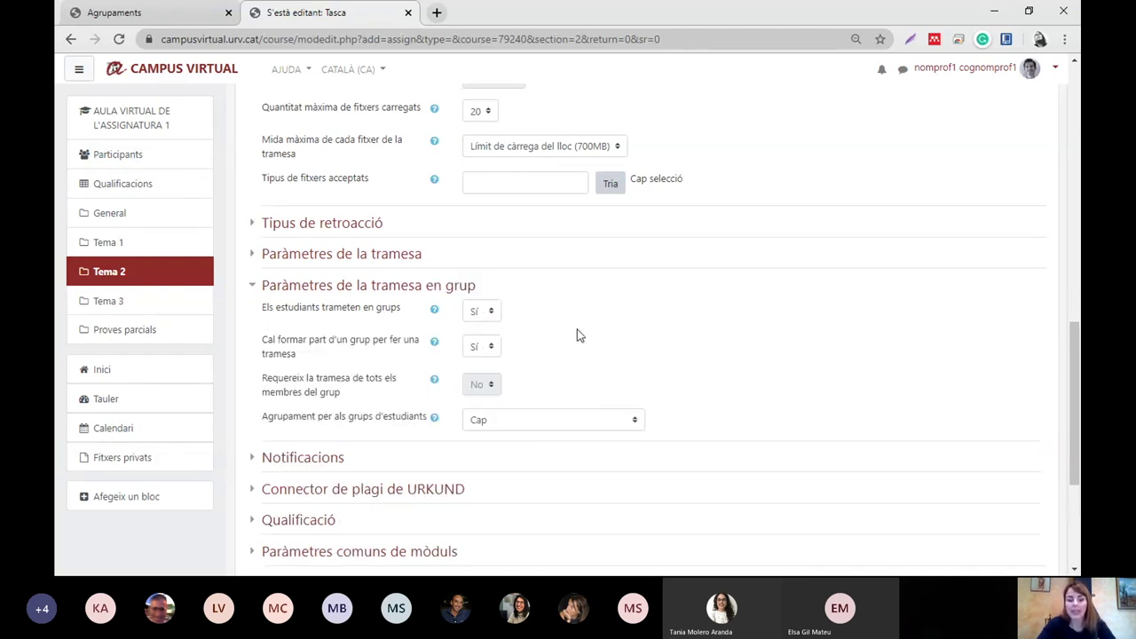
Step: Set the assignment's grouping for student groups (Agrupament per als grups d'estudiants) to "Prova dia 22 de maig"
{"action": "scroll", "coordinate": [577, 335], "scroll_direction": "down", "scroll_amount": 1}
{"action": "scroll", "coordinate": [577, 335], "scroll_direction": "down", "scroll_amount": 1}
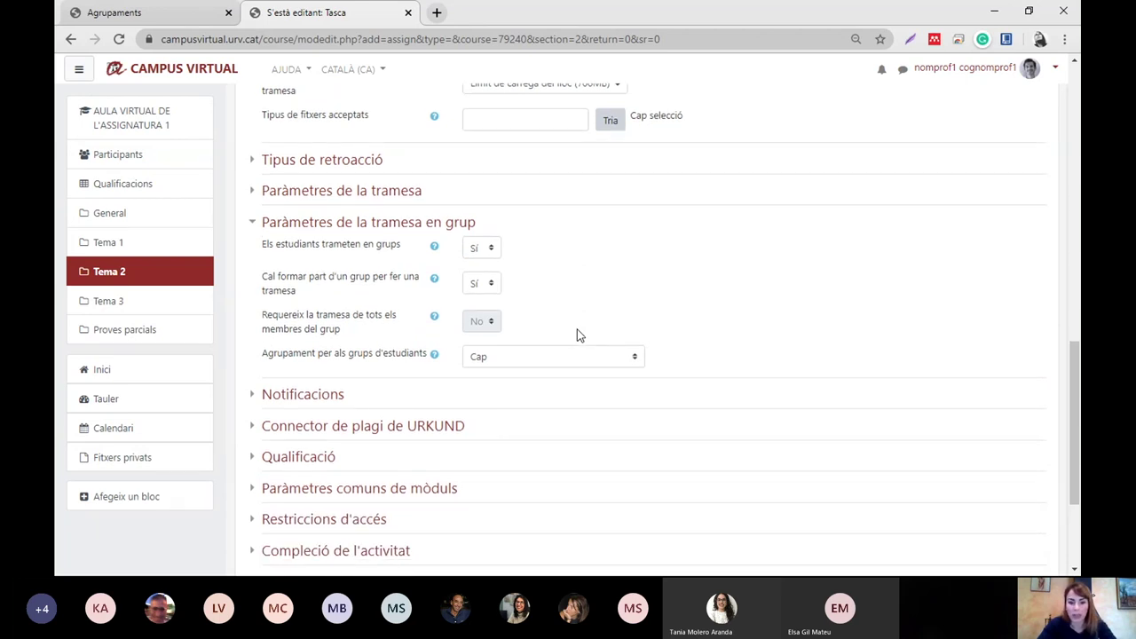
{"action": "scroll", "coordinate": [577, 335], "scroll_direction": "down", "scroll_amount": 1}
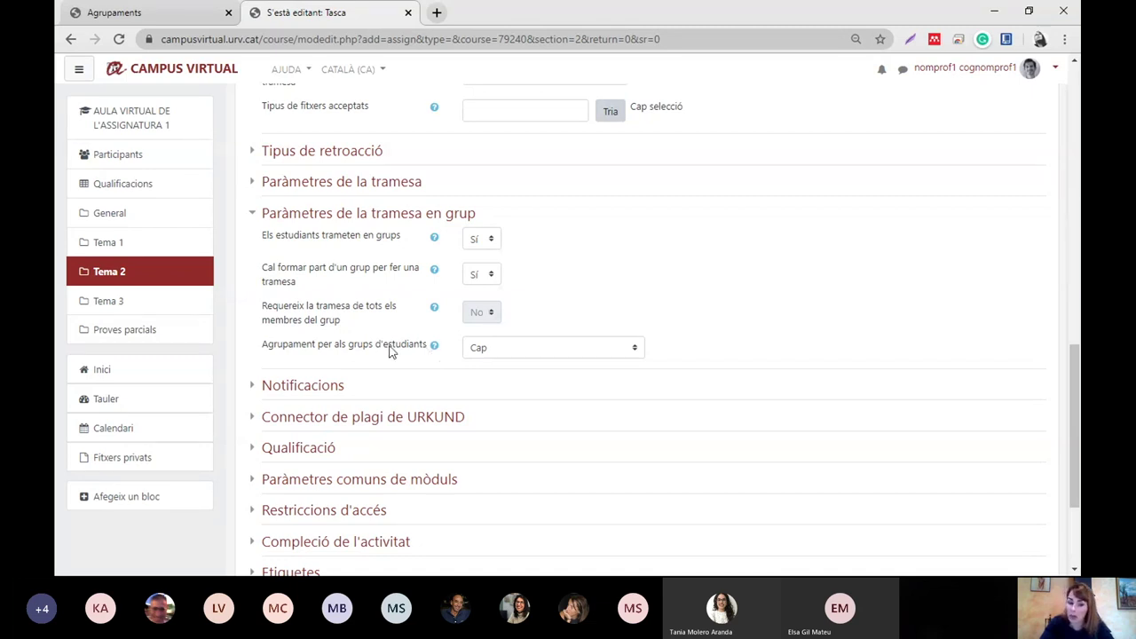
{"action": "left_click_drag", "start_coordinate": [264, 349], "coordinate": [319, 355]}
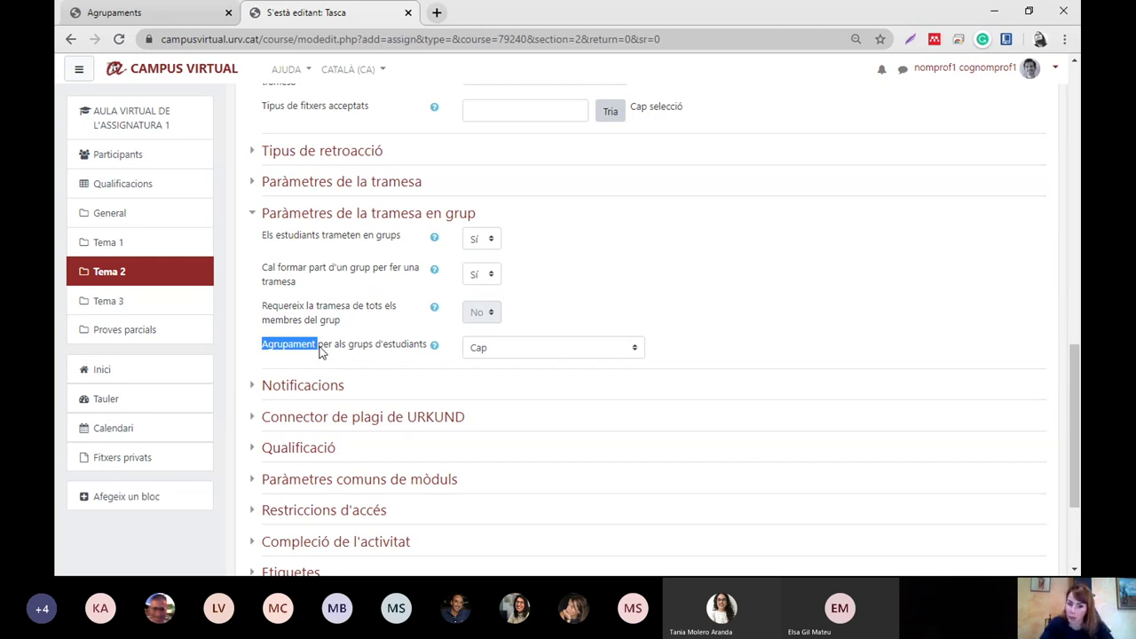
{"action": "left_click", "coordinate": [508, 347]}
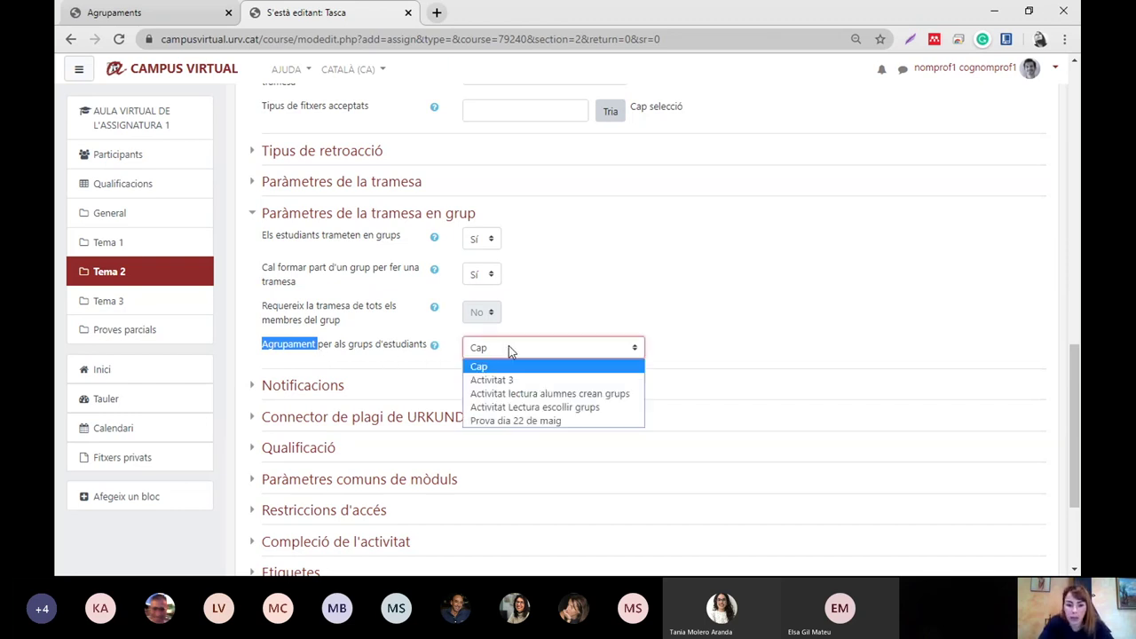
{"action": "left_click", "coordinate": [556, 421]}
{"action": "scroll", "coordinate": [642, 403], "scroll_direction": "down", "scroll_amount": 3}
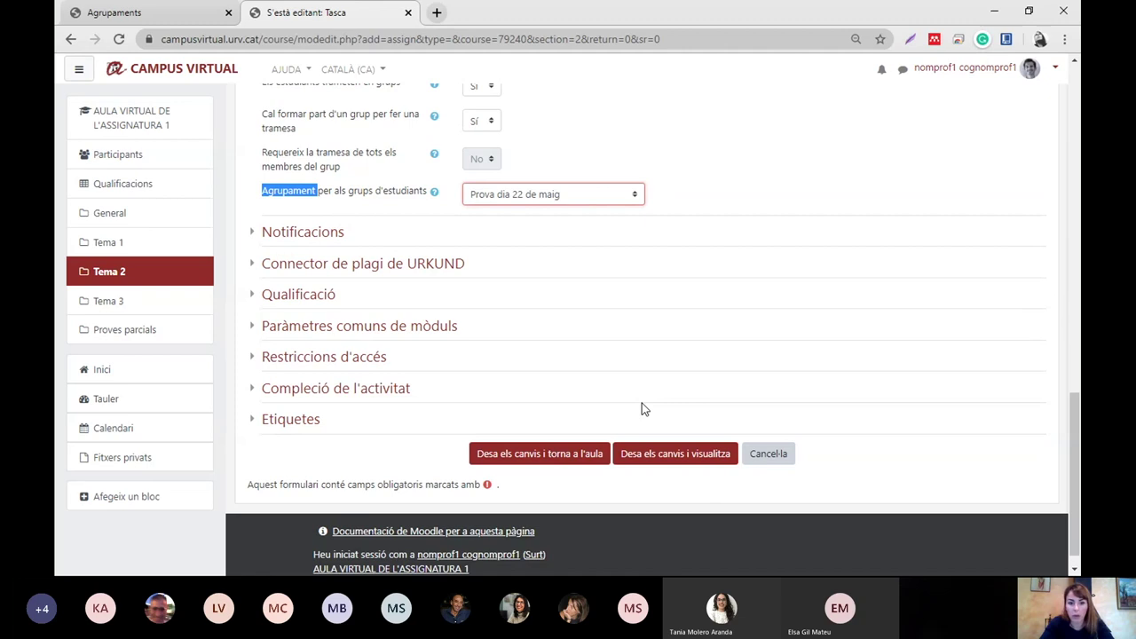
Step: Set the minutes of the assignment's "Permet trameses des de" time to 01
{"action": "scroll", "coordinate": [642, 403], "scroll_direction": "up", "scroll_amount": 2}
{"action": "scroll", "coordinate": [642, 403], "scroll_direction": "up", "scroll_amount": 5}
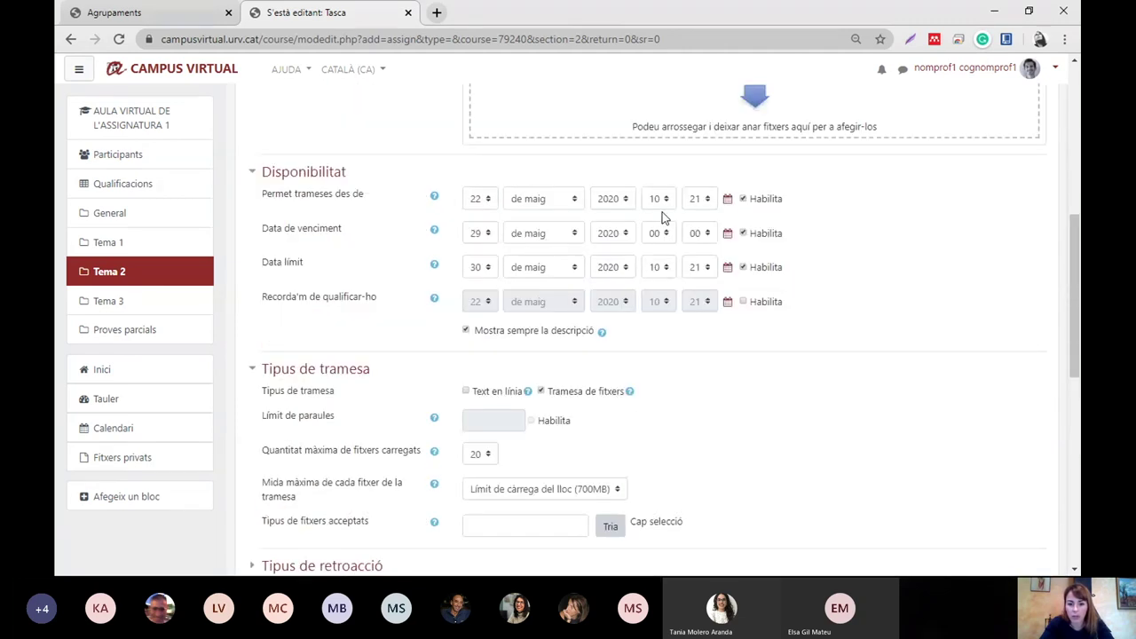
{"action": "left_click", "coordinate": [696, 202]}
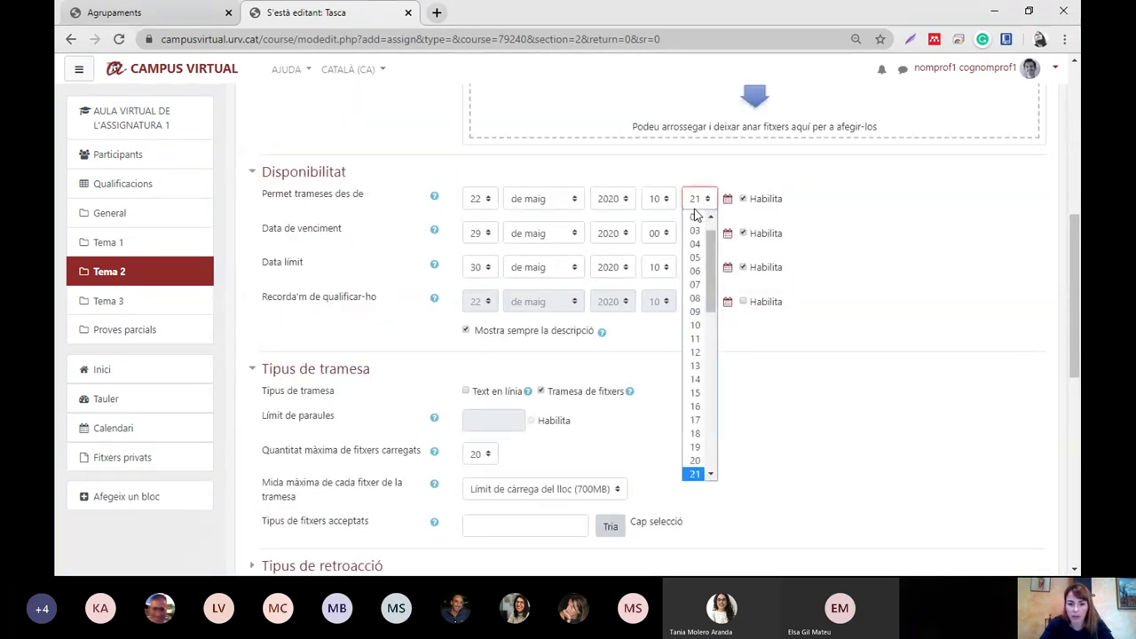
{"action": "left_click", "coordinate": [696, 217]}
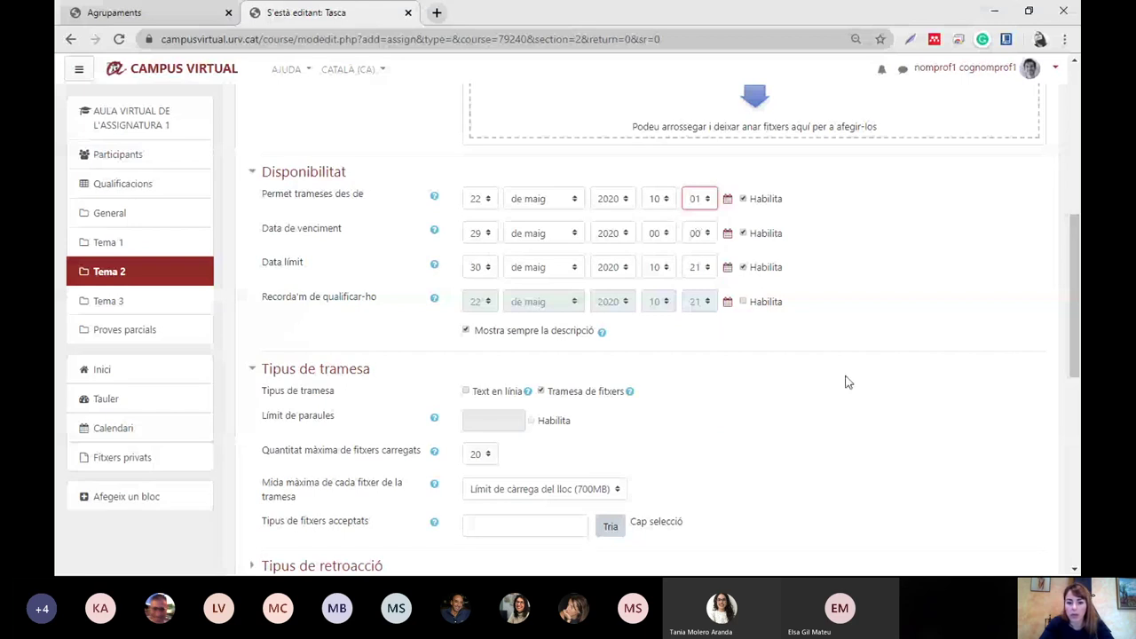
Step: Save the assignment, display it, and check the number of groups in its grading summary
{"action": "scroll", "coordinate": [845, 372], "scroll_direction": "down", "scroll_amount": 7}
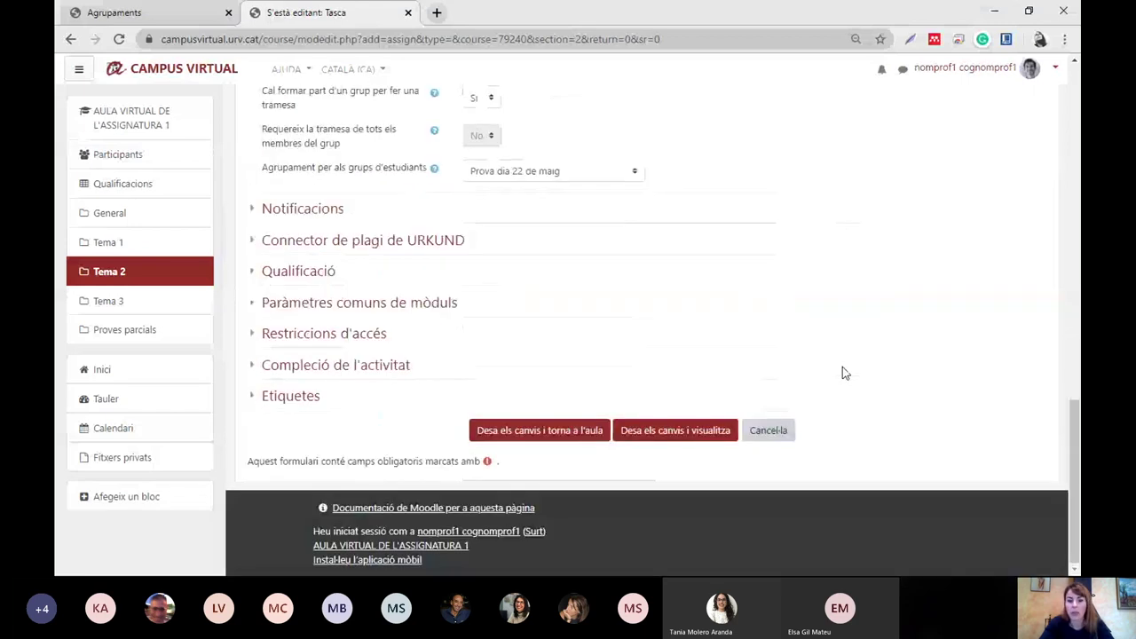
{"action": "left_click", "coordinate": [680, 434]}
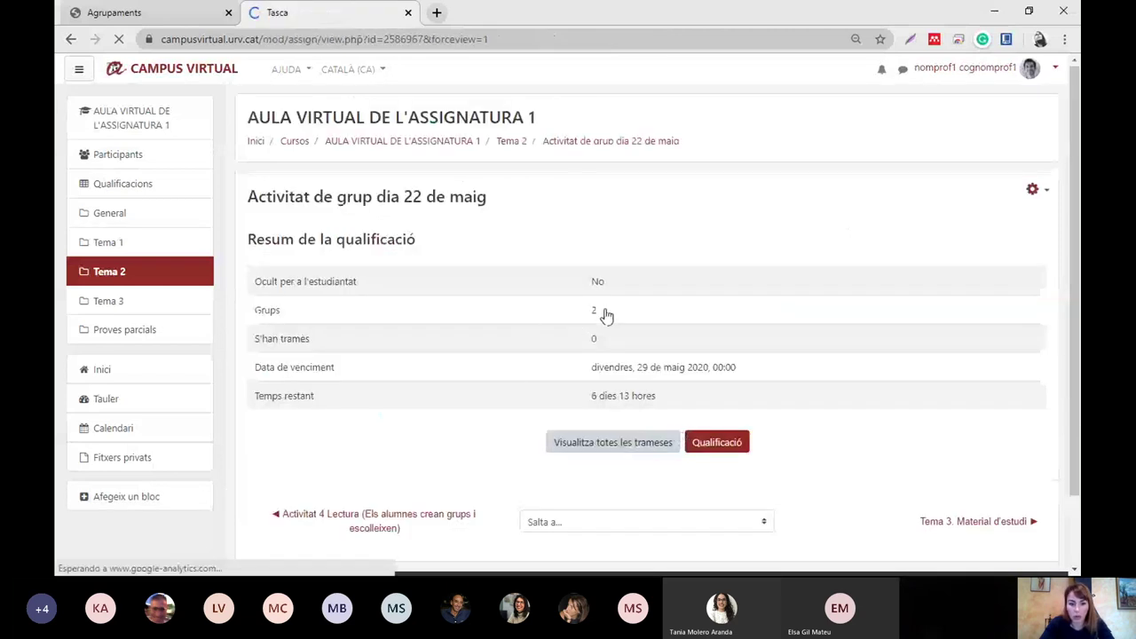
{"action": "double_click", "coordinate": [593, 311]}
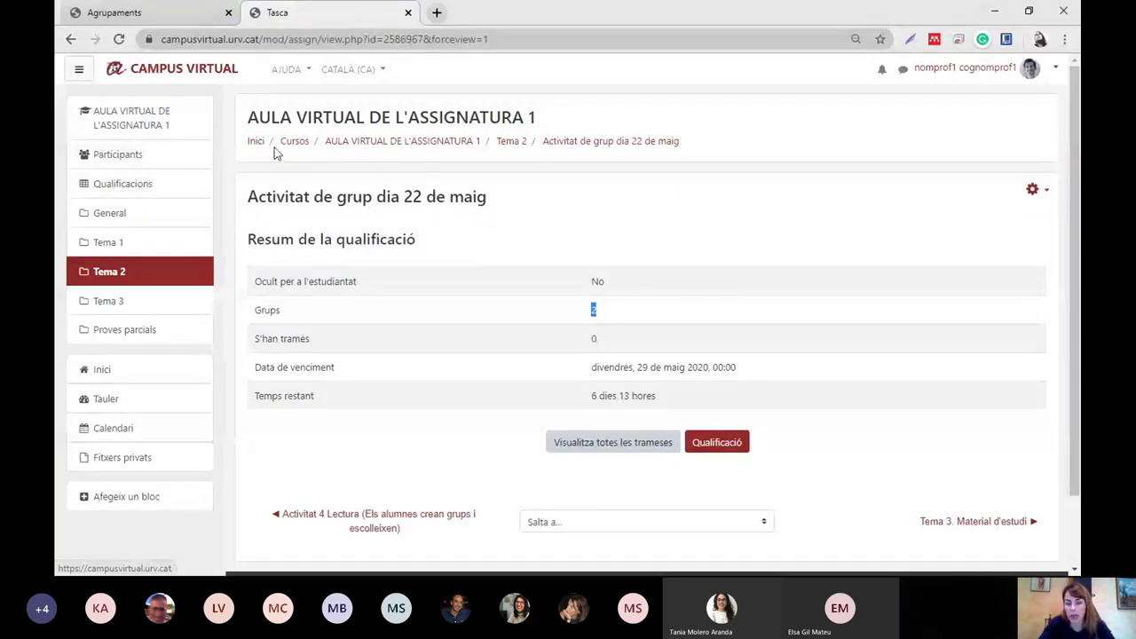
Step: Return to the Agrupaments page and open the course's Grups page by way of its participants
{"action": "left_click", "coordinate": [133, 12]}
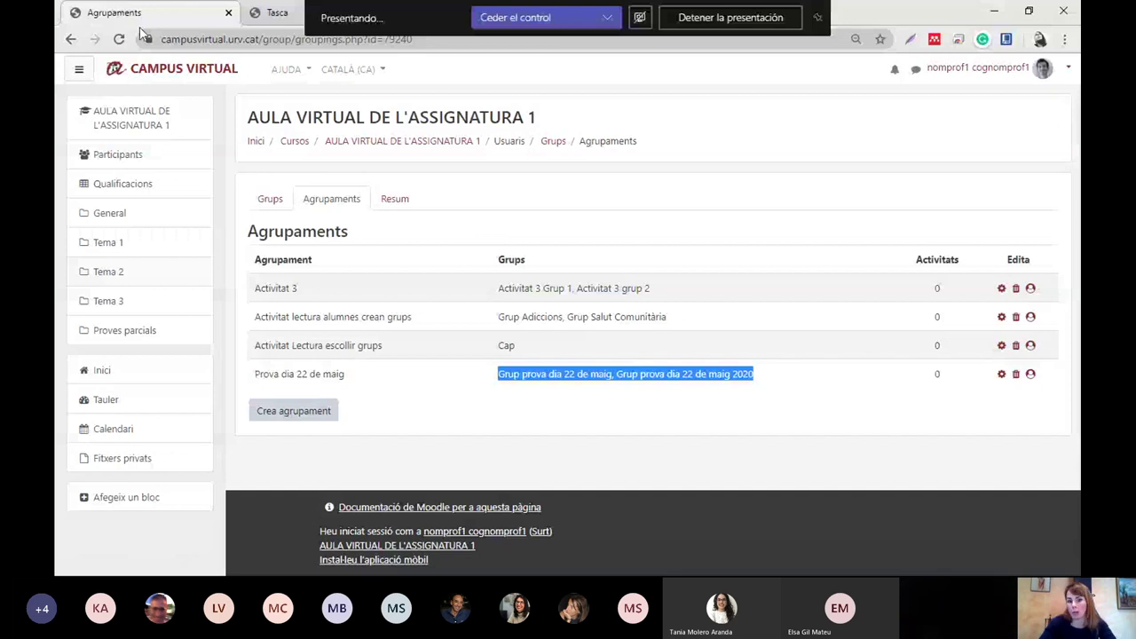
{"action": "left_click", "coordinate": [697, 134]}
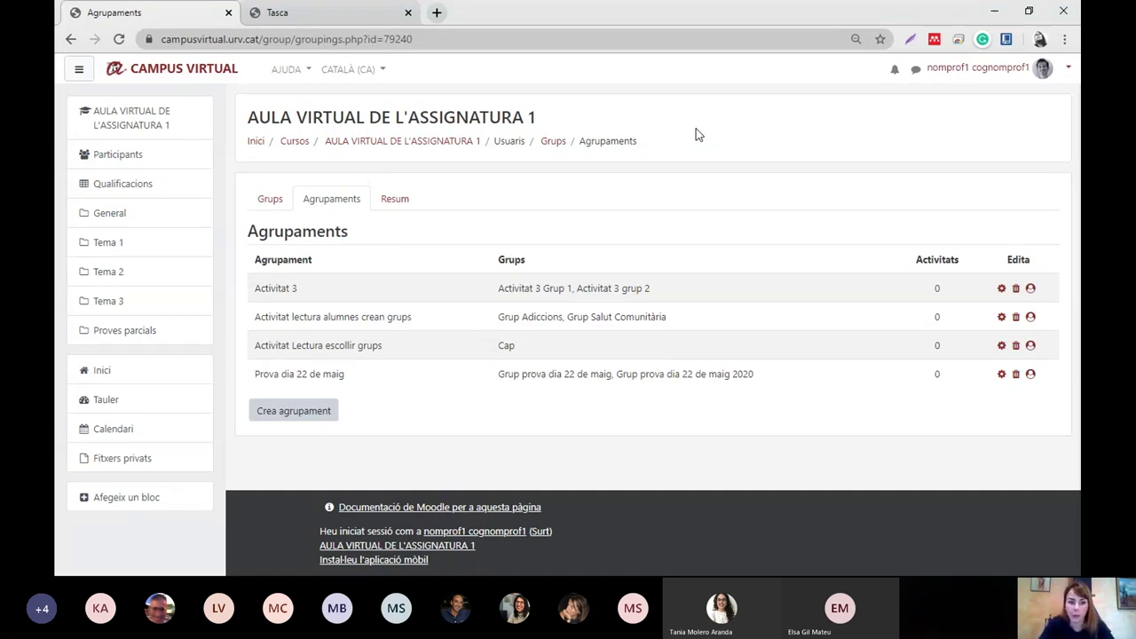
{"action": "left_click_drag", "start_coordinate": [246, 201], "coordinate": [163, 171]}
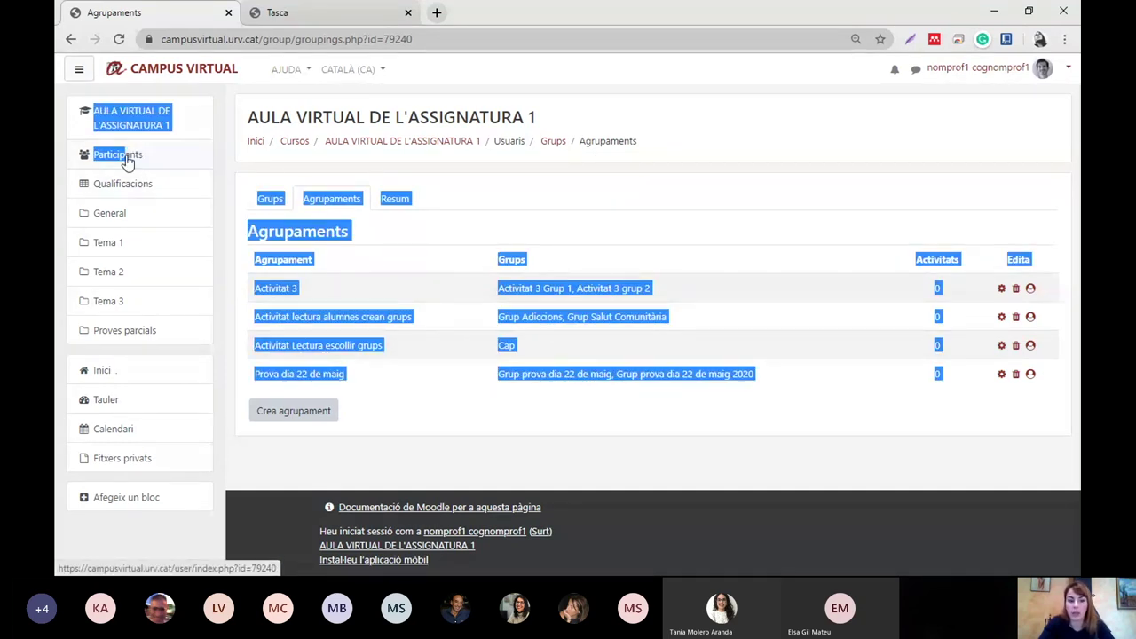
{"action": "left_click", "coordinate": [127, 162]}
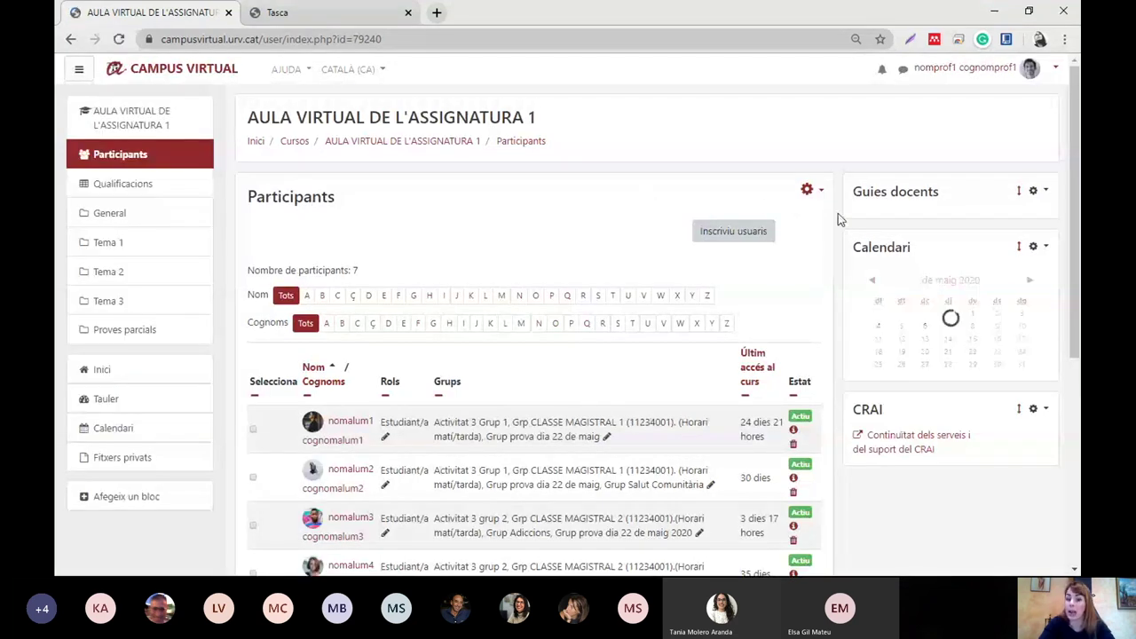
{"action": "left_click", "coordinate": [807, 190]}
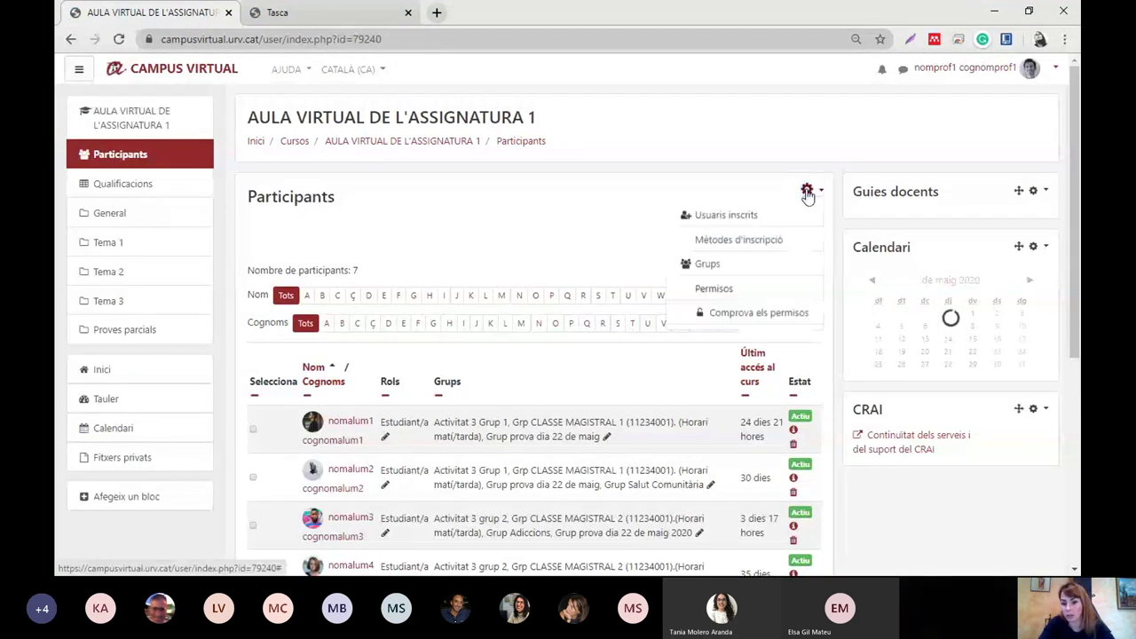
{"action": "left_click", "coordinate": [708, 265]}
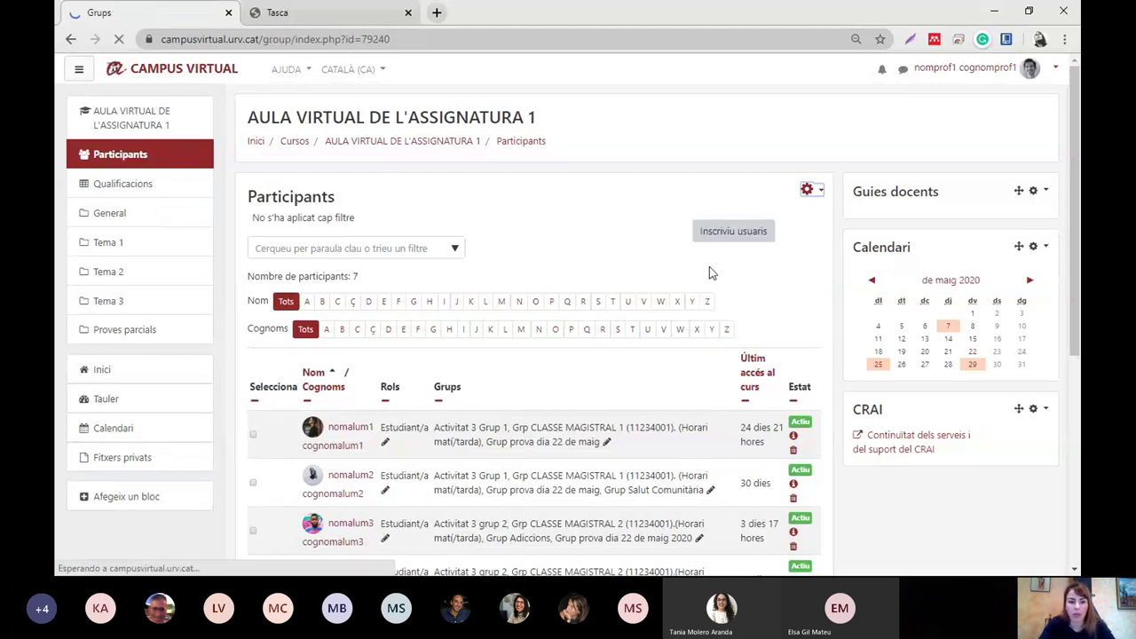
Step: Open the form for creating groups automatically and show the help for the naming scheme (Esquema de noms)
{"action": "scroll", "coordinate": [572, 228], "scroll_direction": "down", "scroll_amount": 1}
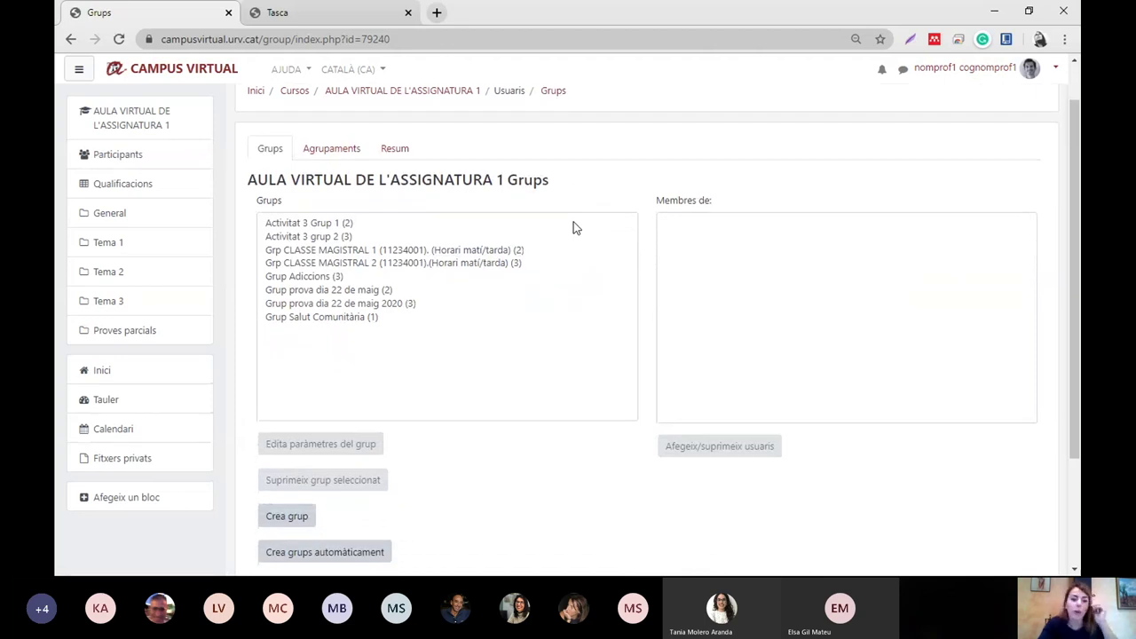
{"action": "scroll", "coordinate": [572, 228], "scroll_direction": "down", "scroll_amount": 3}
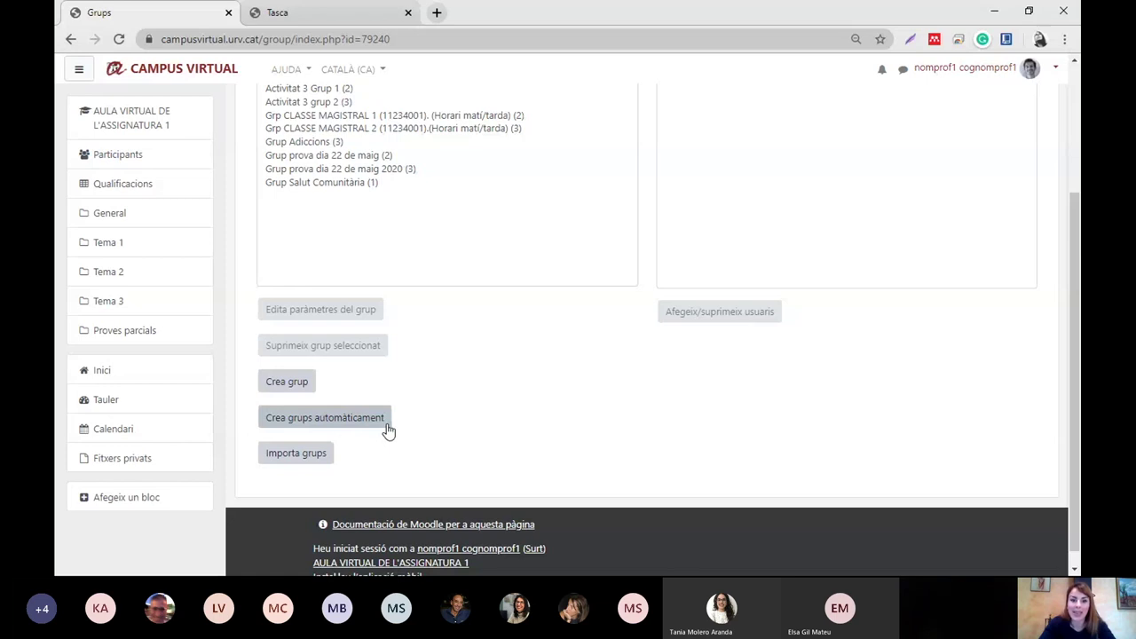
{"action": "left_click", "coordinate": [360, 425]}
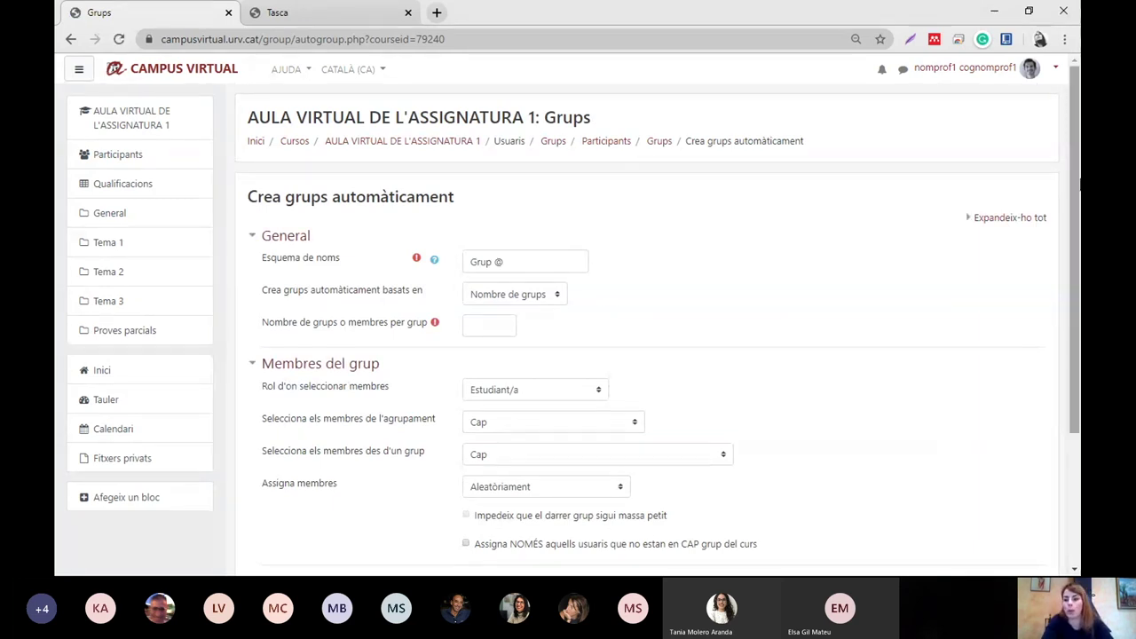
{"action": "scroll", "coordinate": [1074, 186], "scroll_direction": "down", "scroll_amount": 1}
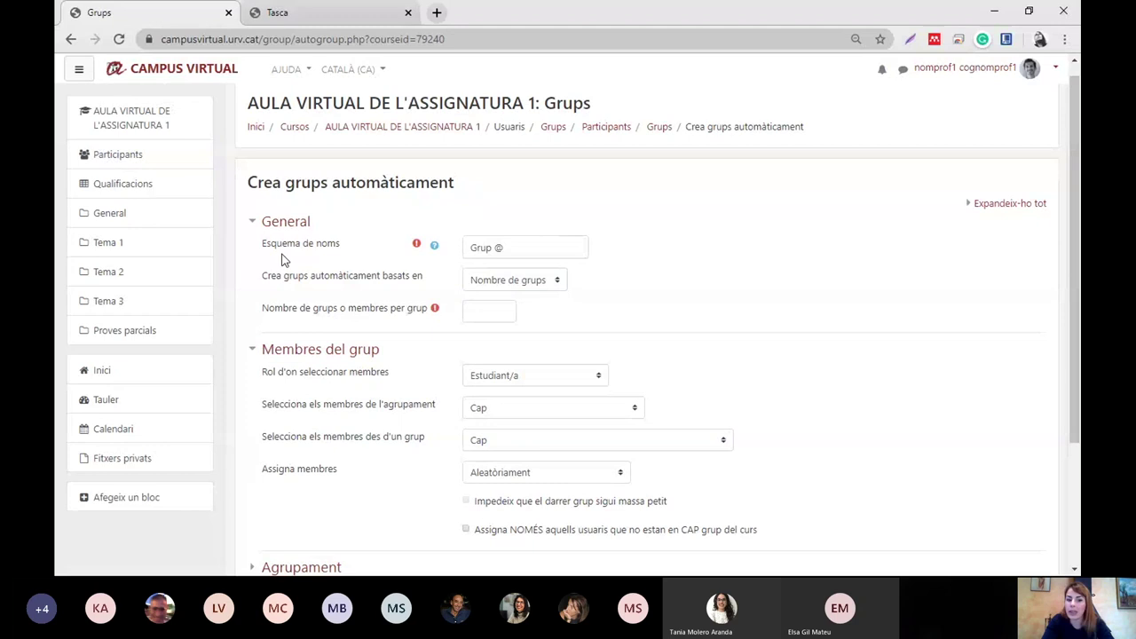
{"action": "left_click", "coordinate": [433, 252]}
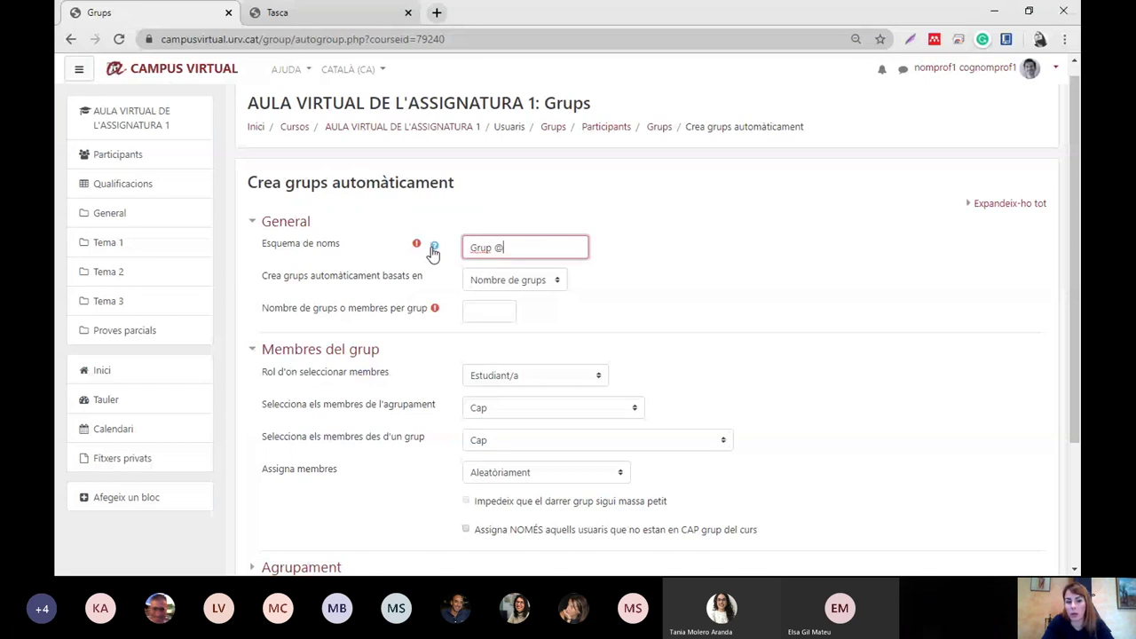
{"action": "left_click", "coordinate": [434, 250]}
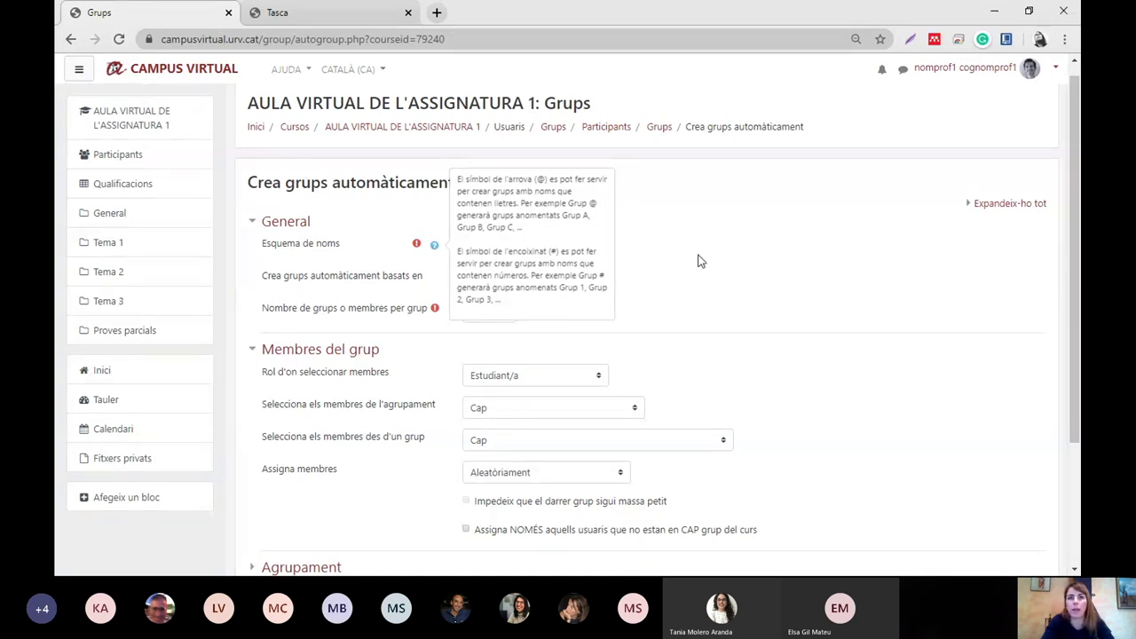
Step: Try the numbered naming scheme "Grup #" and restore the lettered scheme "Grup @"
{"action": "left_click", "coordinate": [557, 255]}
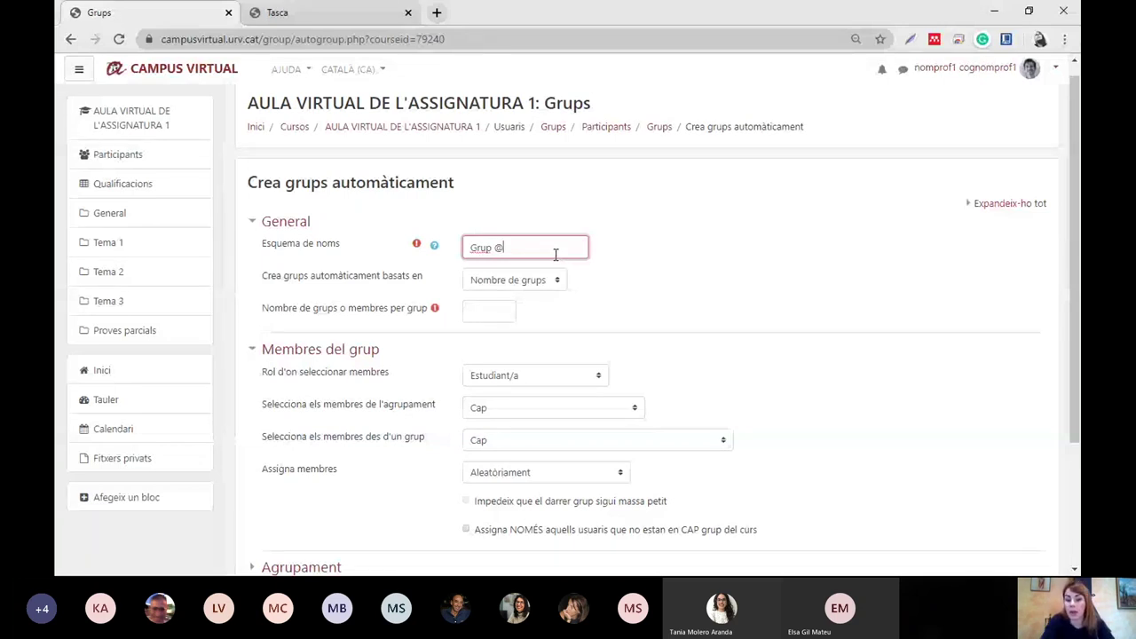
{"action": "key", "text": "shift+Left"}
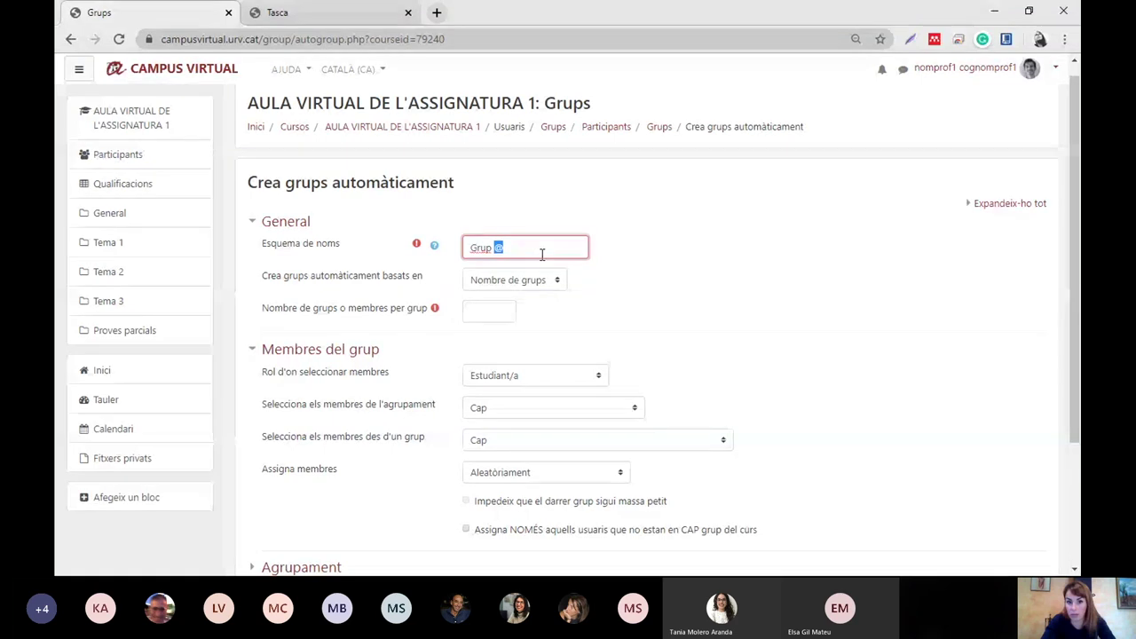
{"action": "key", "text": "BackSpace"}
{"action": "type", "text": "#"}
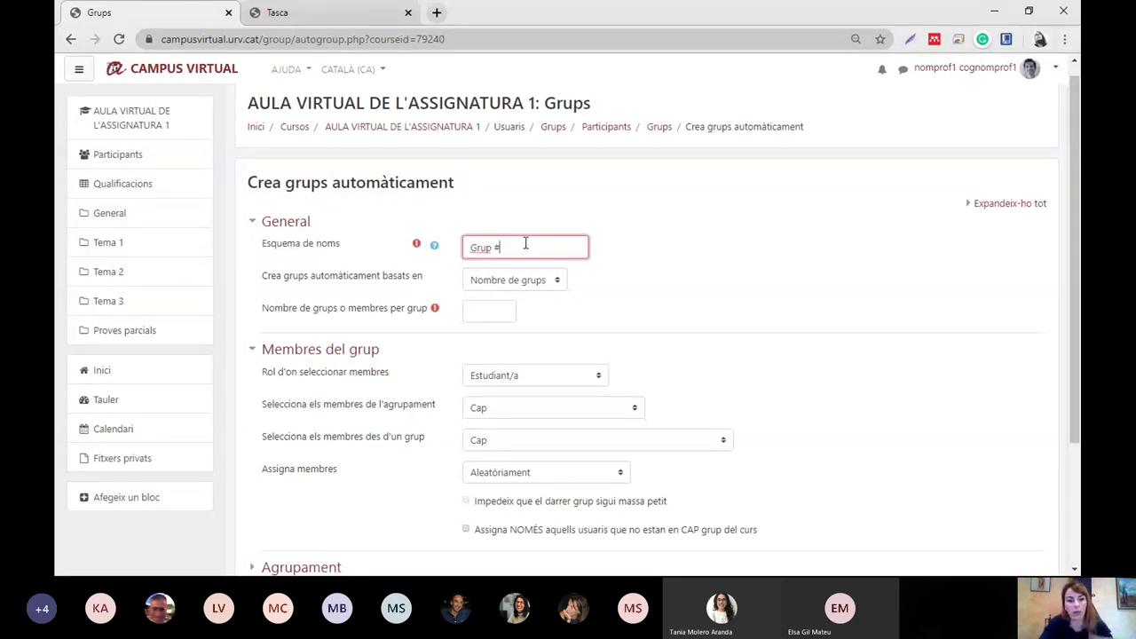
{"action": "key", "text": "BackSpace"}
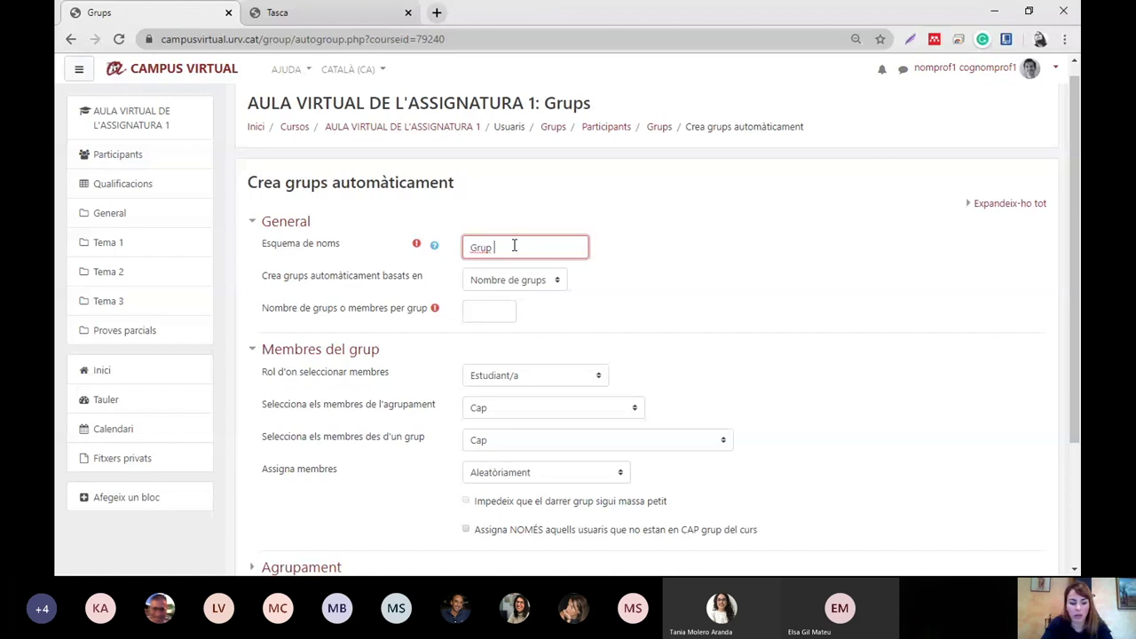
{"action": "type", "text": "@"}
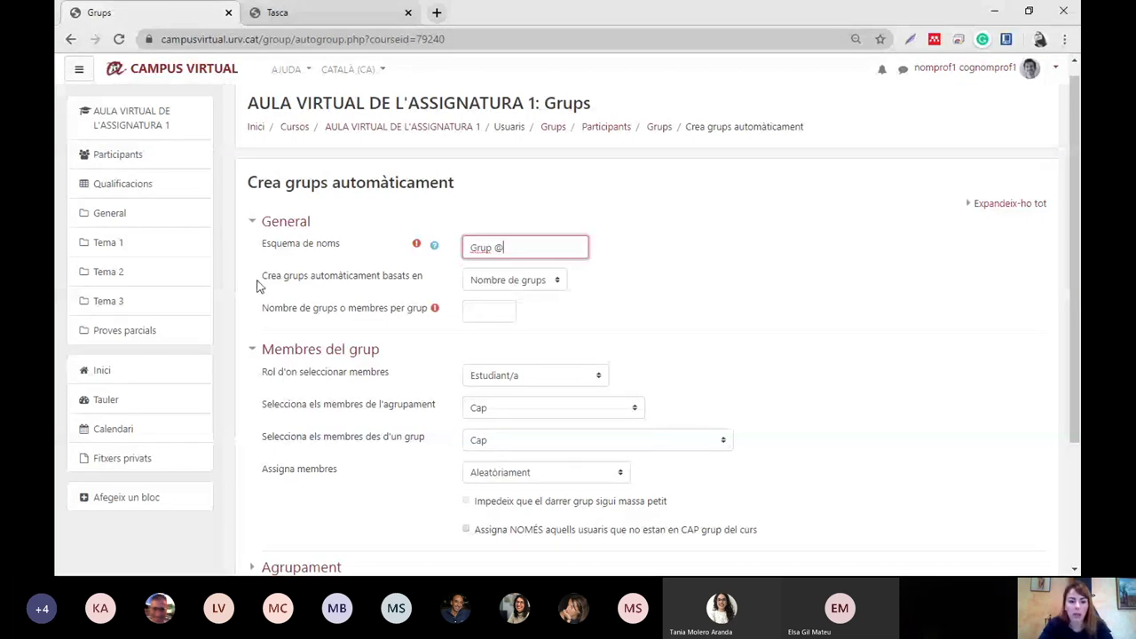
Step: Base the automatic group creation on "Nombre de grups" and set the number of groups to 3
{"action": "left_click_drag", "start_coordinate": [258, 282], "coordinate": [329, 281]}
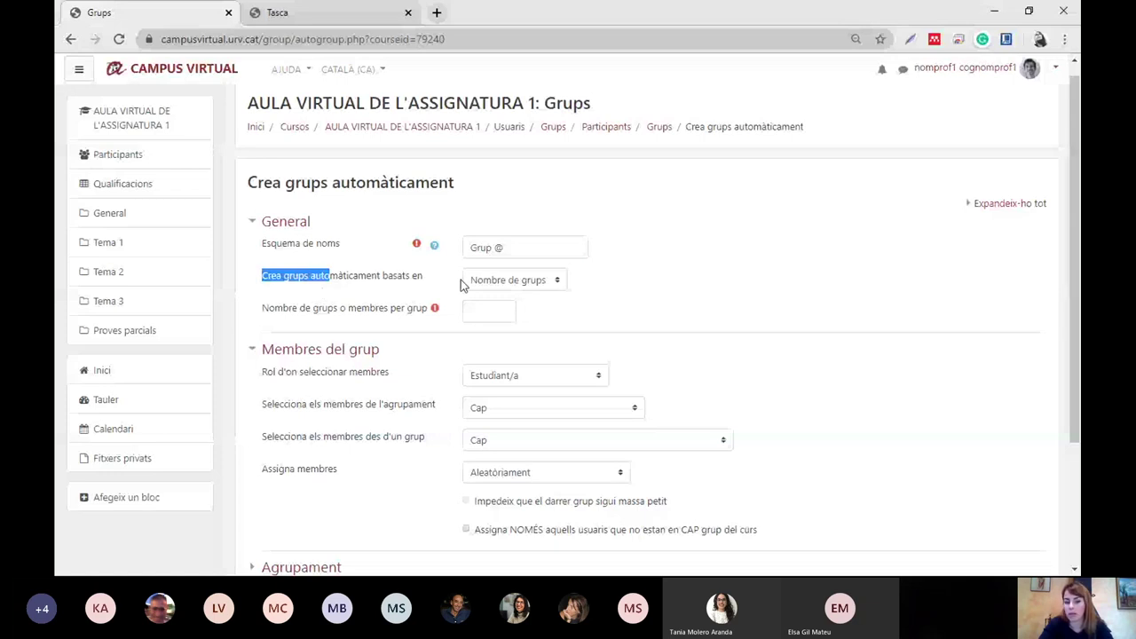
{"action": "left_click_drag", "start_coordinate": [490, 248], "coordinate": [470, 248]}
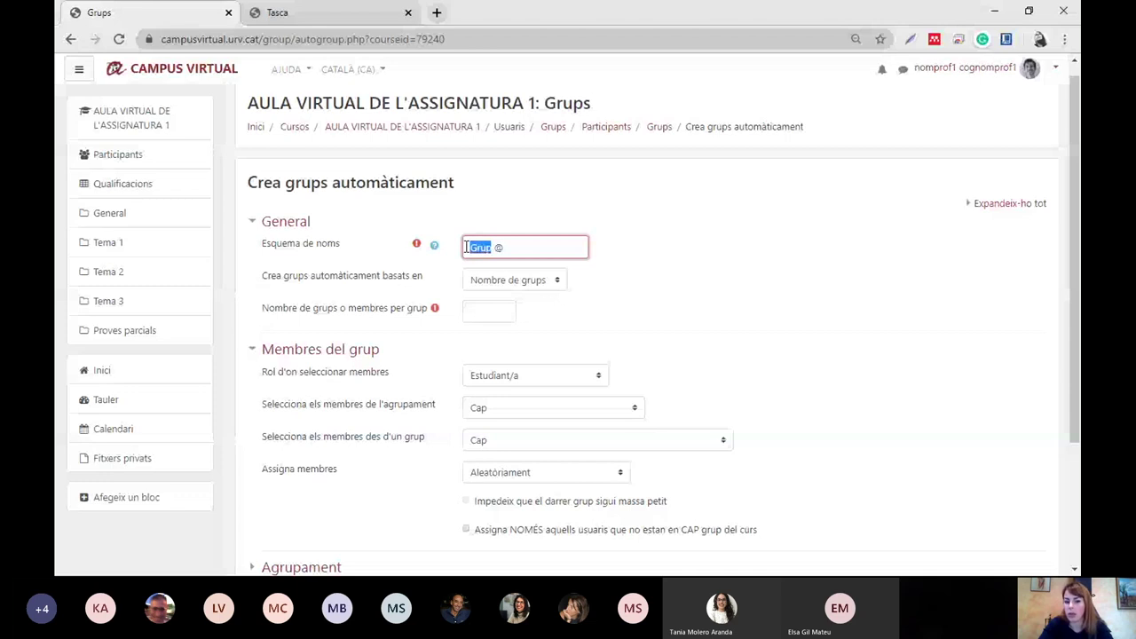
{"action": "left_click", "coordinate": [407, 287]}
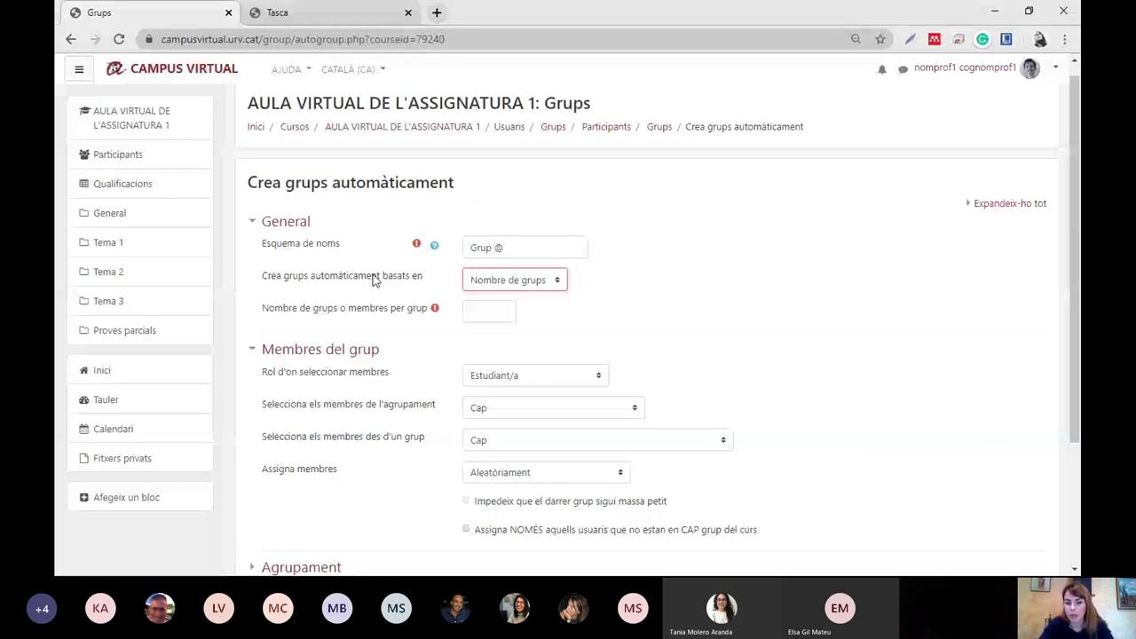
{"action": "left_click", "coordinate": [499, 282]}
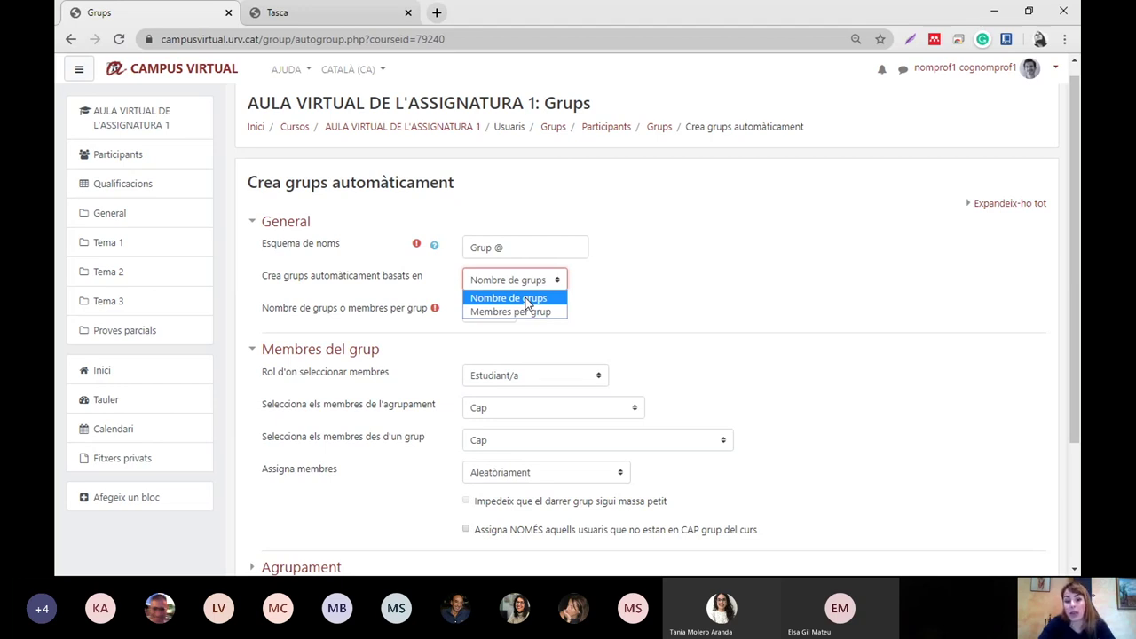
{"action": "left_click", "coordinate": [527, 300]}
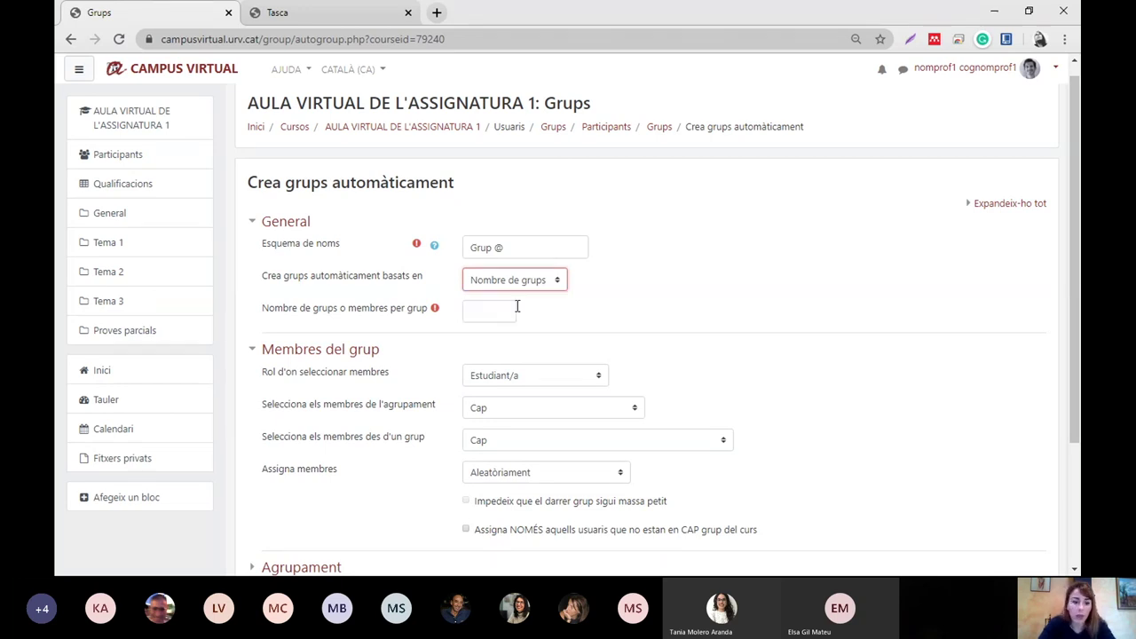
{"action": "left_click", "coordinate": [472, 310]}
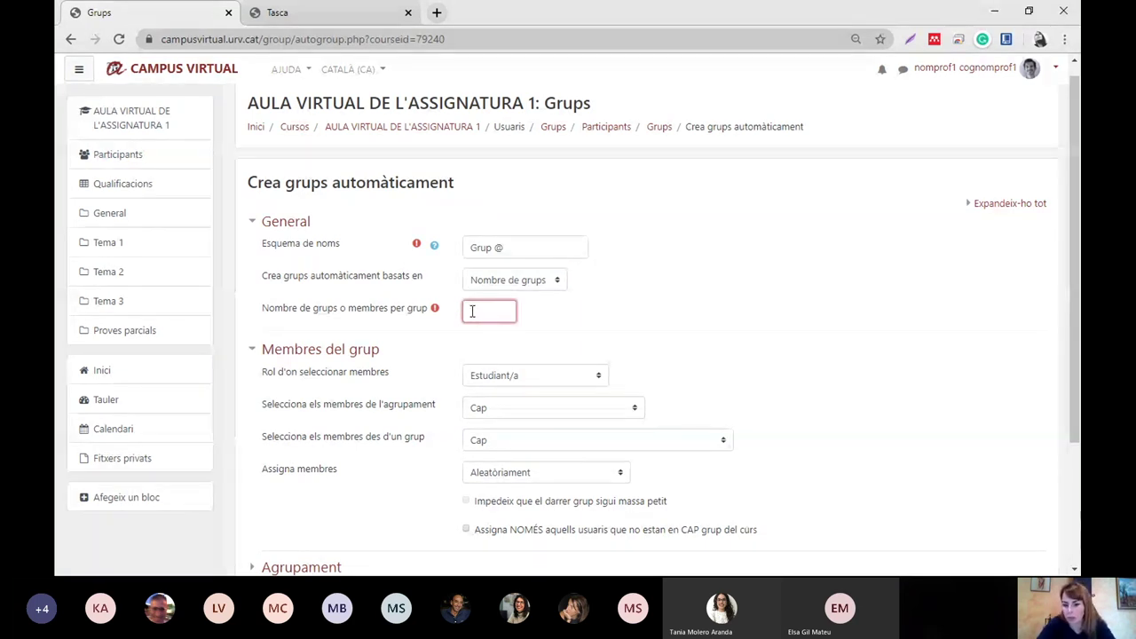
{"action": "type", "text": "3"}
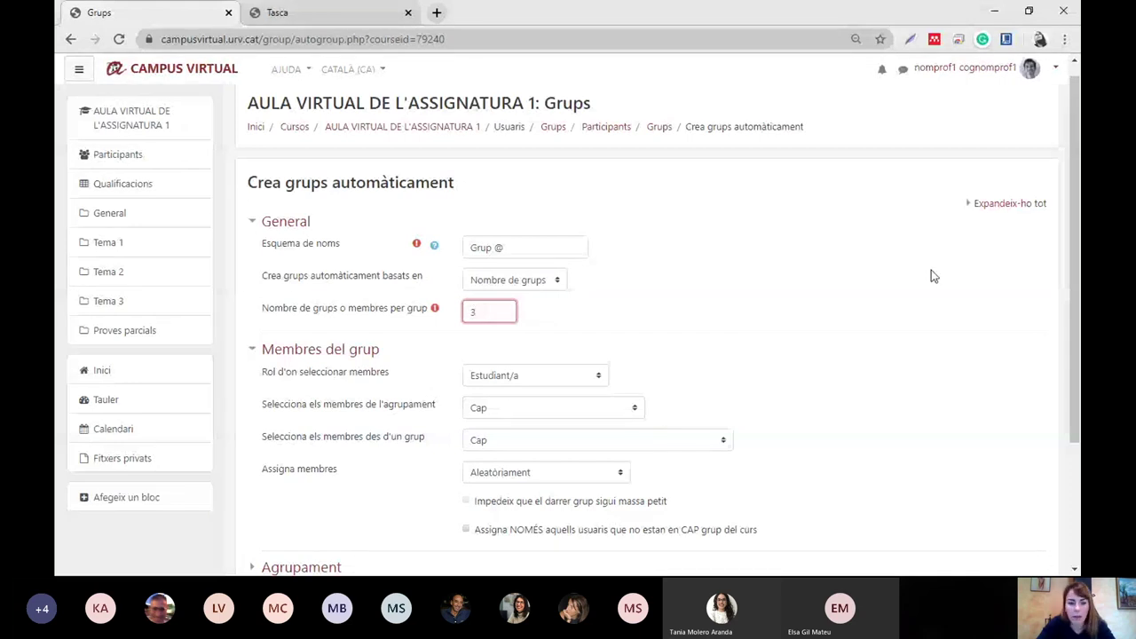
Step: Examine the role and grouping options for selecting members in the Membres del grup section
{"action": "scroll", "coordinate": [1068, 329], "scroll_direction": "down", "scroll_amount": 3}
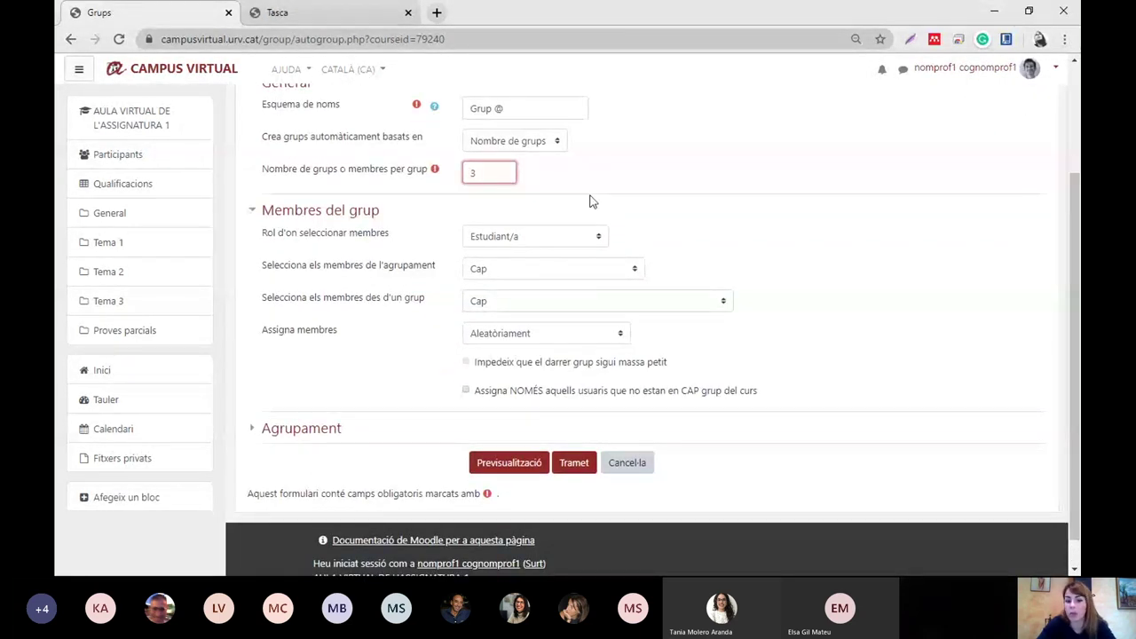
{"action": "left_click_drag", "start_coordinate": [371, 234], "coordinate": [544, 245]}
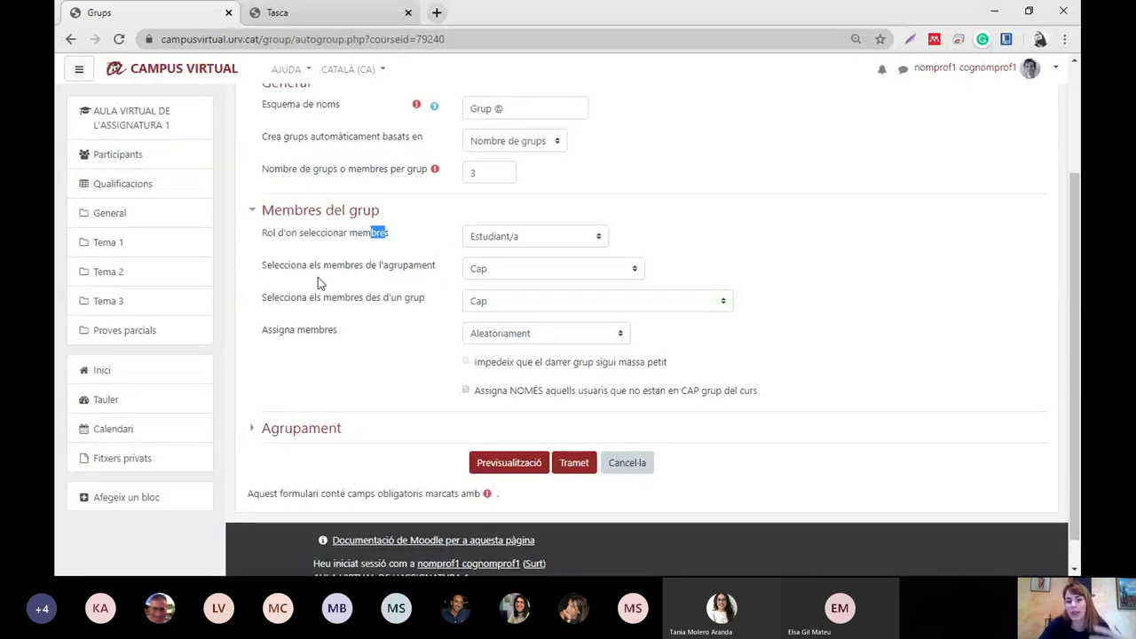
{"action": "left_click", "coordinate": [716, 242]}
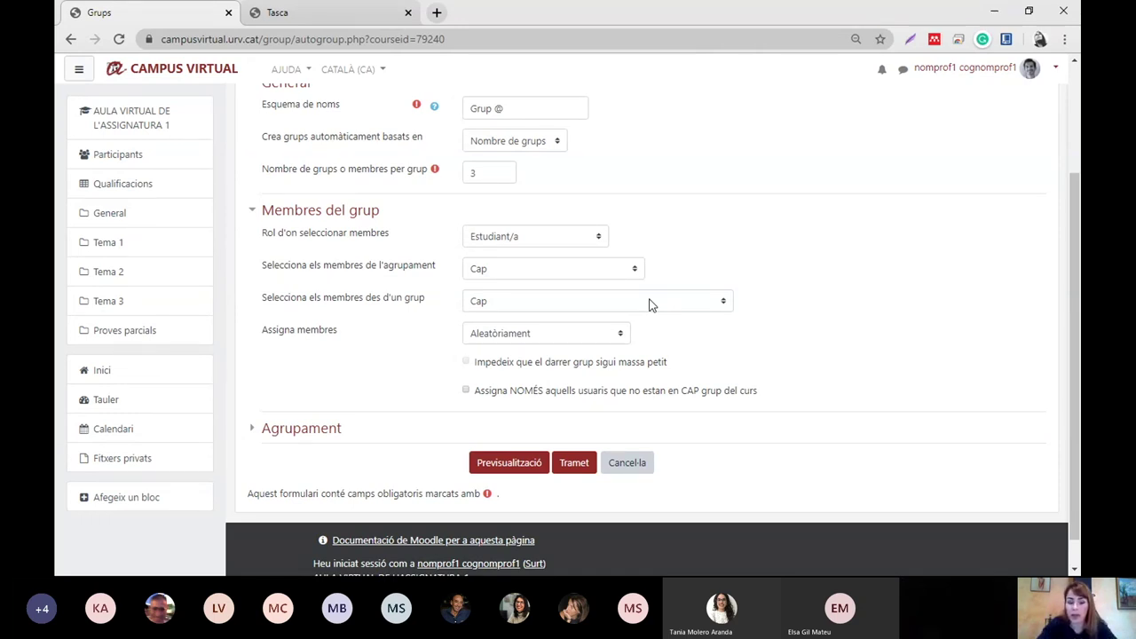
{"action": "left_click", "coordinate": [632, 272]}
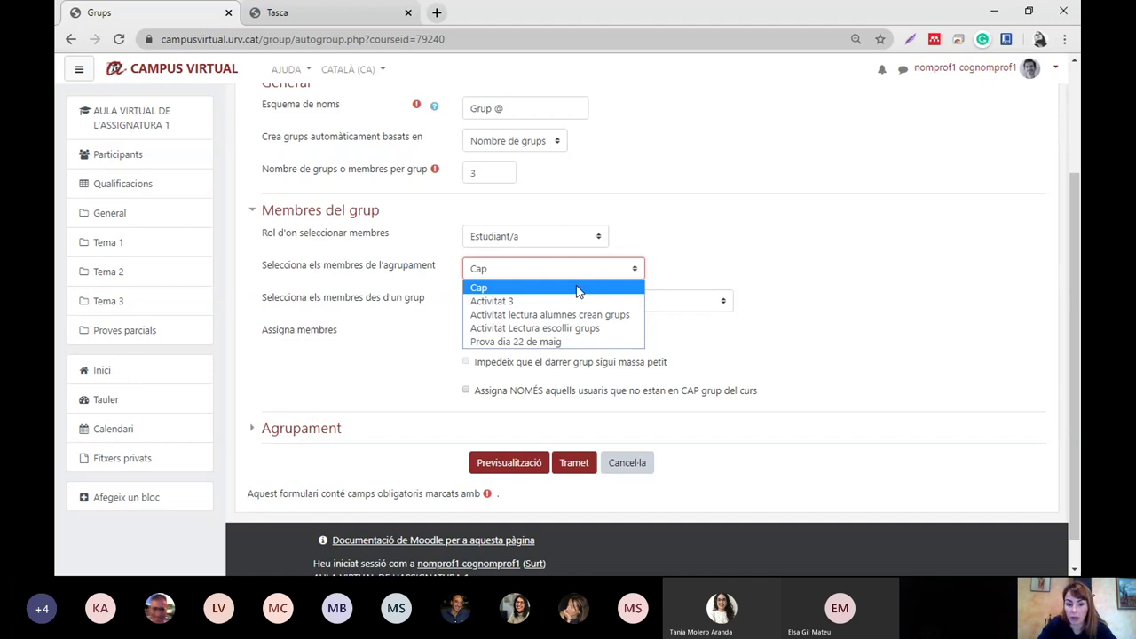
{"action": "left_click", "coordinate": [719, 277]}
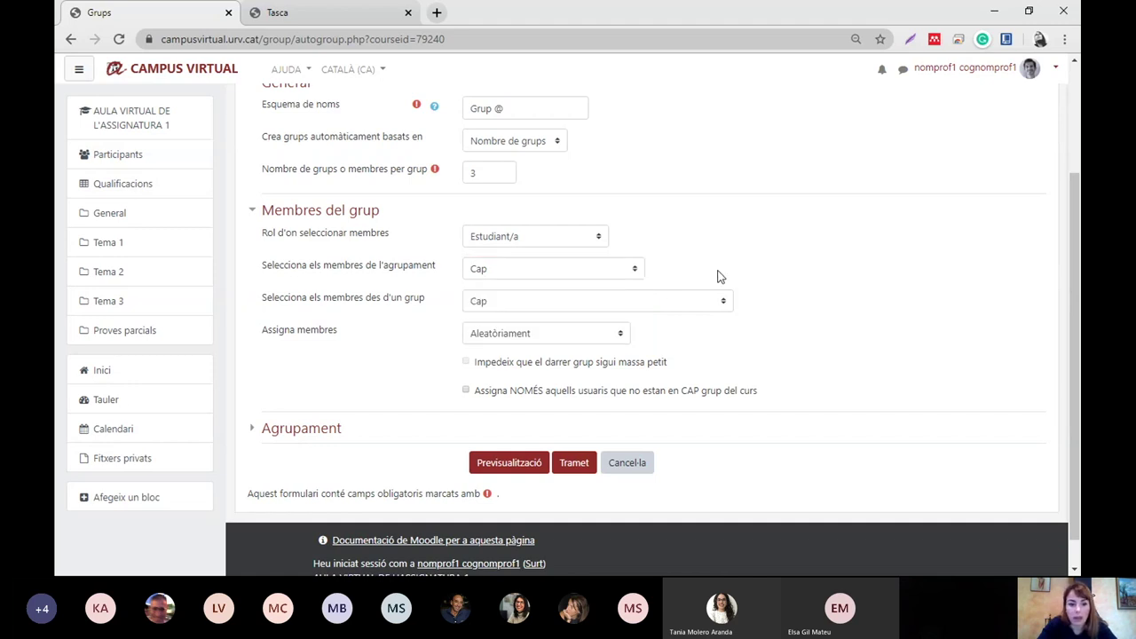
Step: Choose "Aleatòriament" as the method for assigning members to the automatic groups
{"action": "scroll", "coordinate": [670, 368], "scroll_direction": "down", "scroll_amount": 1}
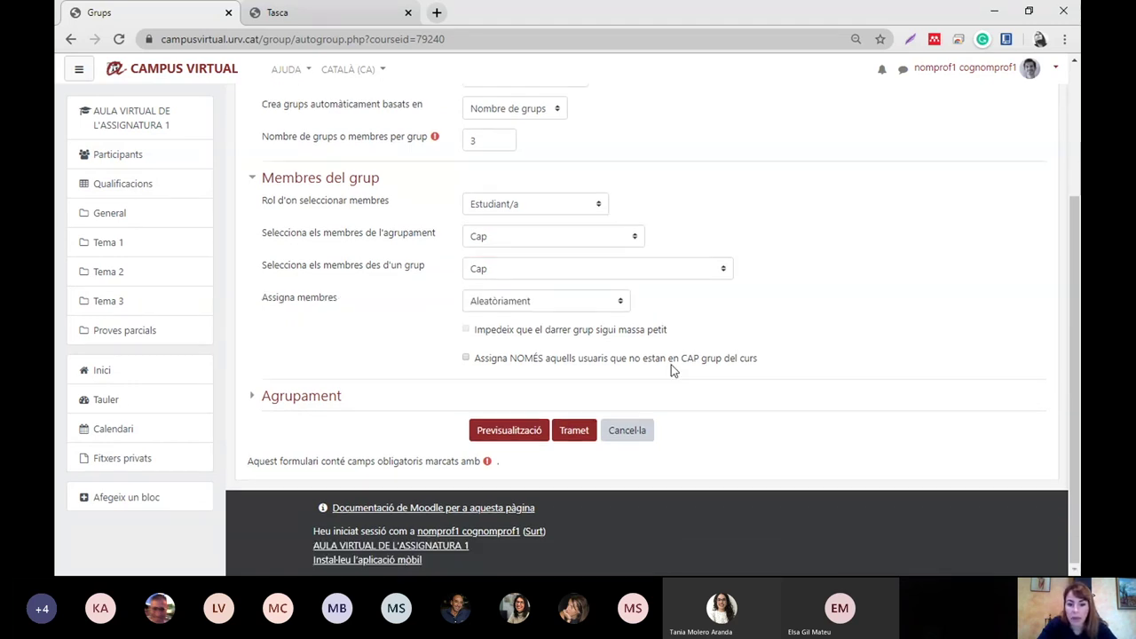
{"action": "left_click", "coordinate": [577, 301]}
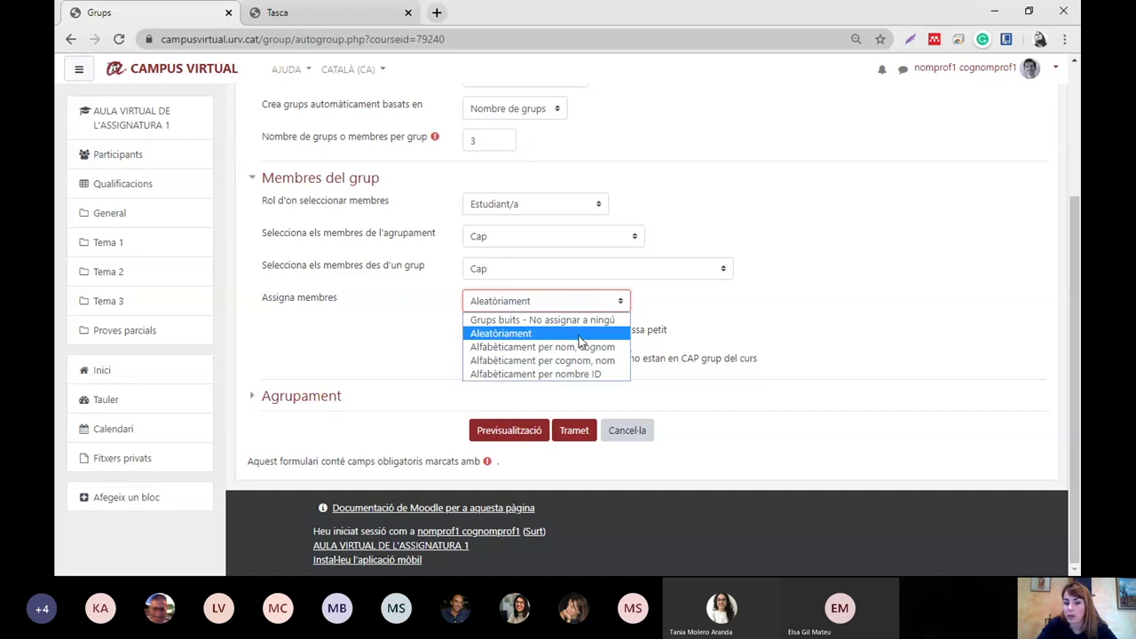
{"action": "left_click", "coordinate": [581, 339]}
{"action": "left_click", "coordinate": [716, 322]}
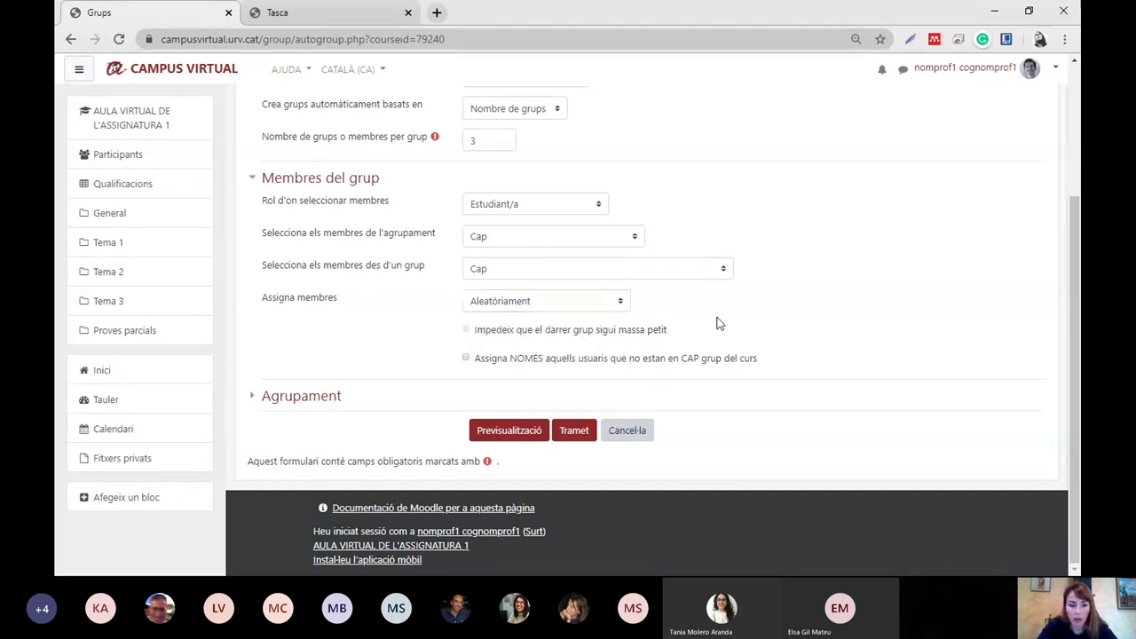
Step: Expand the Agrupament section and name the new grouping "Prova 2 dia 22 de maig"
{"action": "left_click", "coordinate": [293, 396]}
{"action": "scroll", "coordinate": [795, 392], "scroll_direction": "down", "scroll_amount": 1}
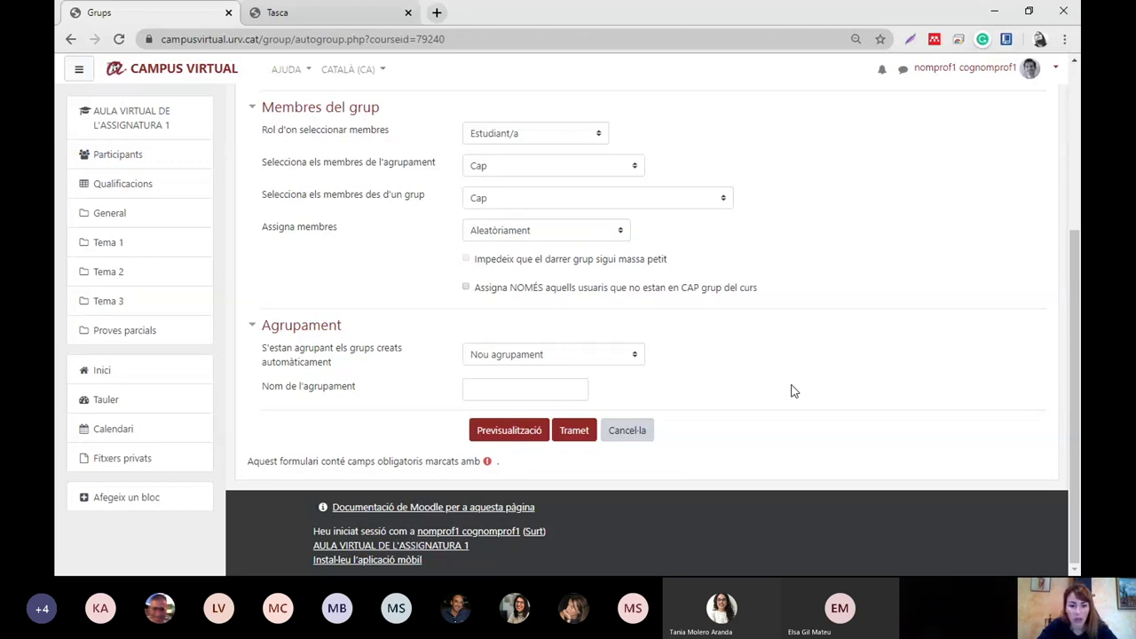
{"action": "left_click", "coordinate": [572, 387]}
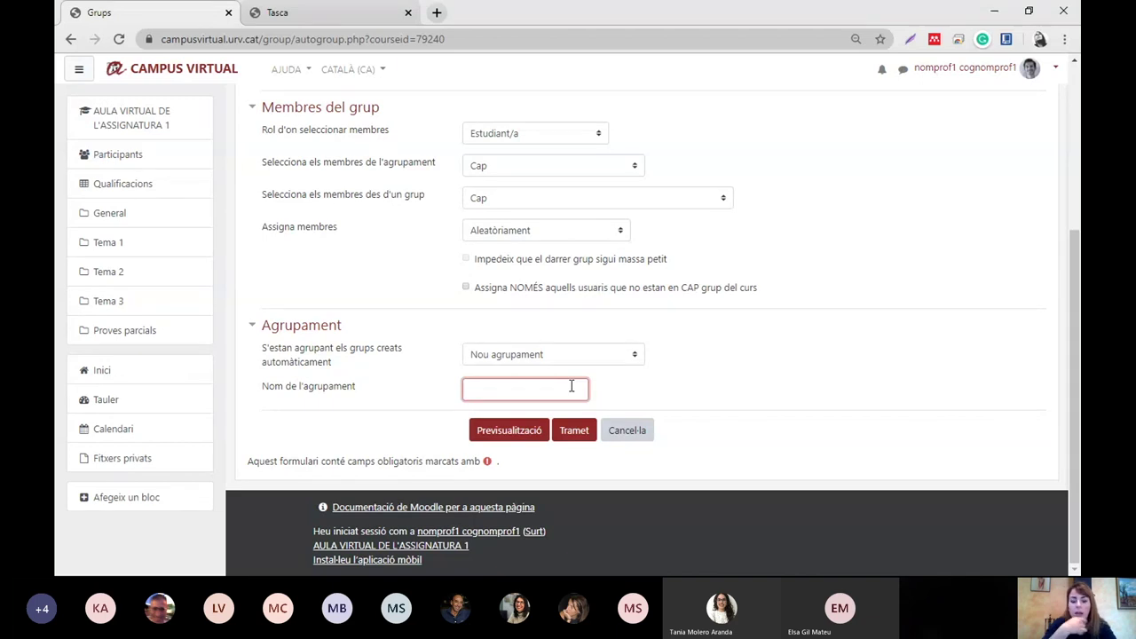
{"action": "type", "text": "Prova 2"}
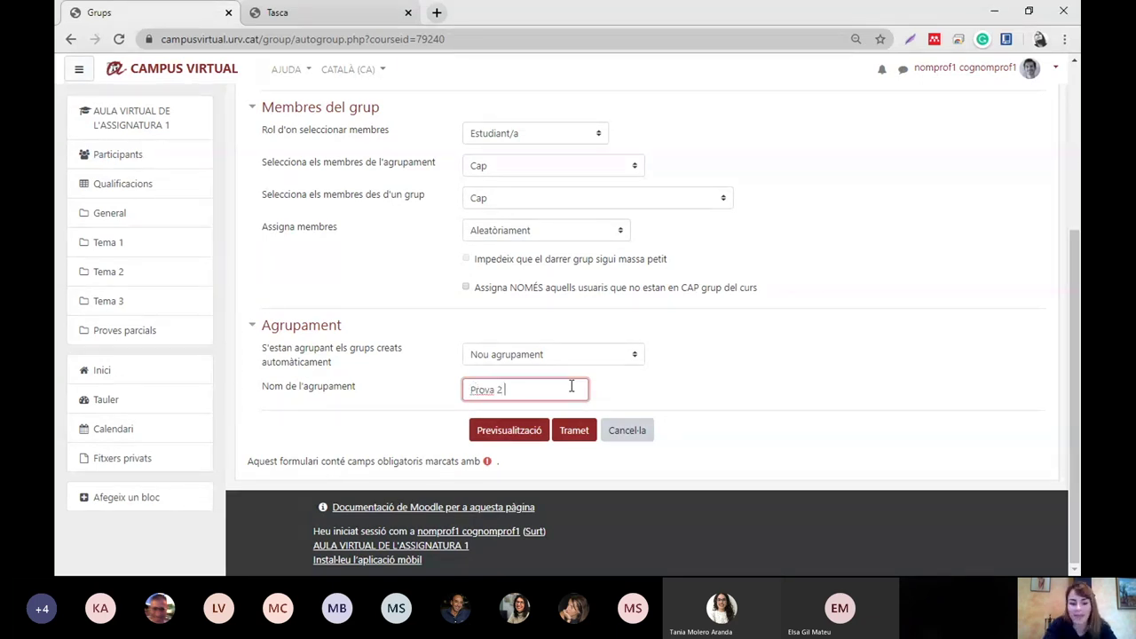
{"action": "type", "text": " dia 22"}
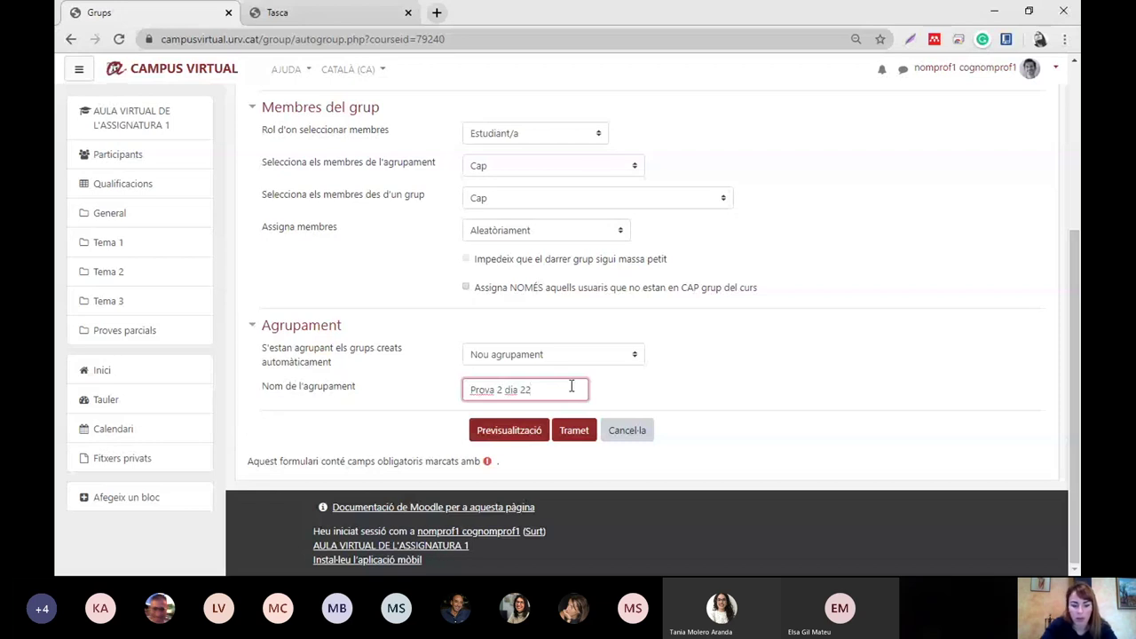
{"action": "type", "text": " de maig"}
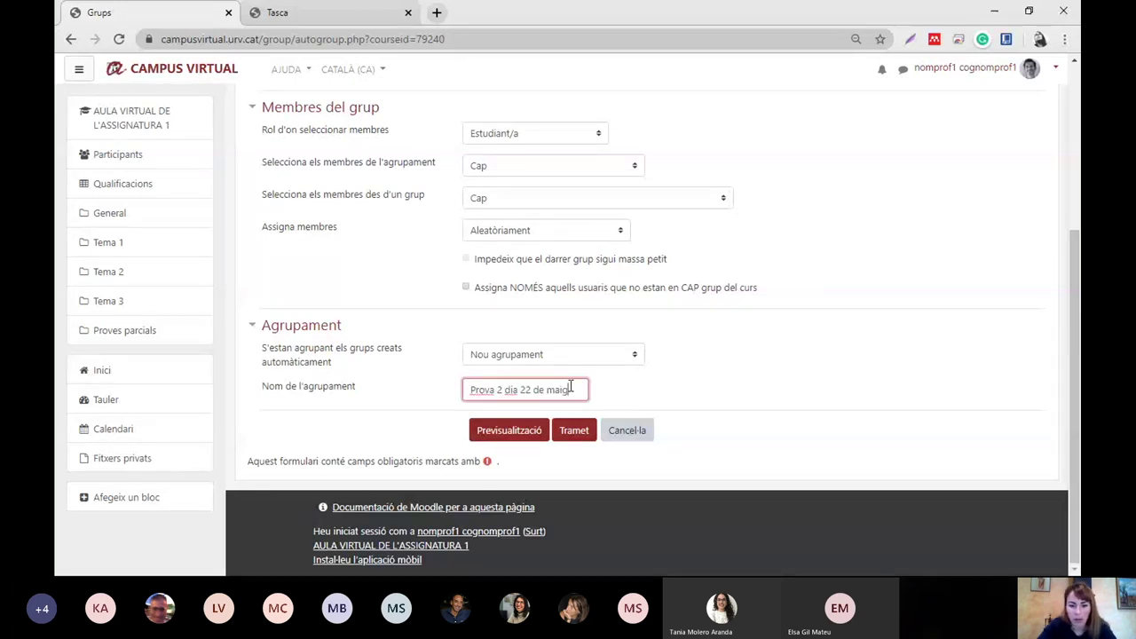
Step: Preview the automatic groups and examine how the students are distributed among them
{"action": "left_click", "coordinate": [489, 435]}
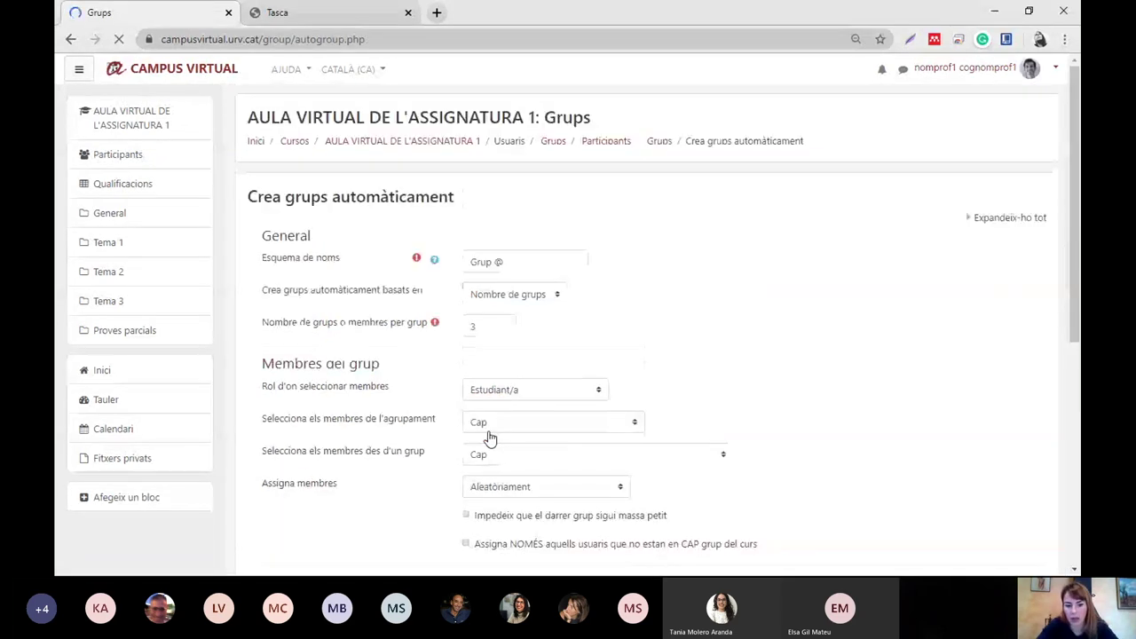
{"action": "scroll", "coordinate": [1010, 344], "scroll_direction": "down", "scroll_amount": 4}
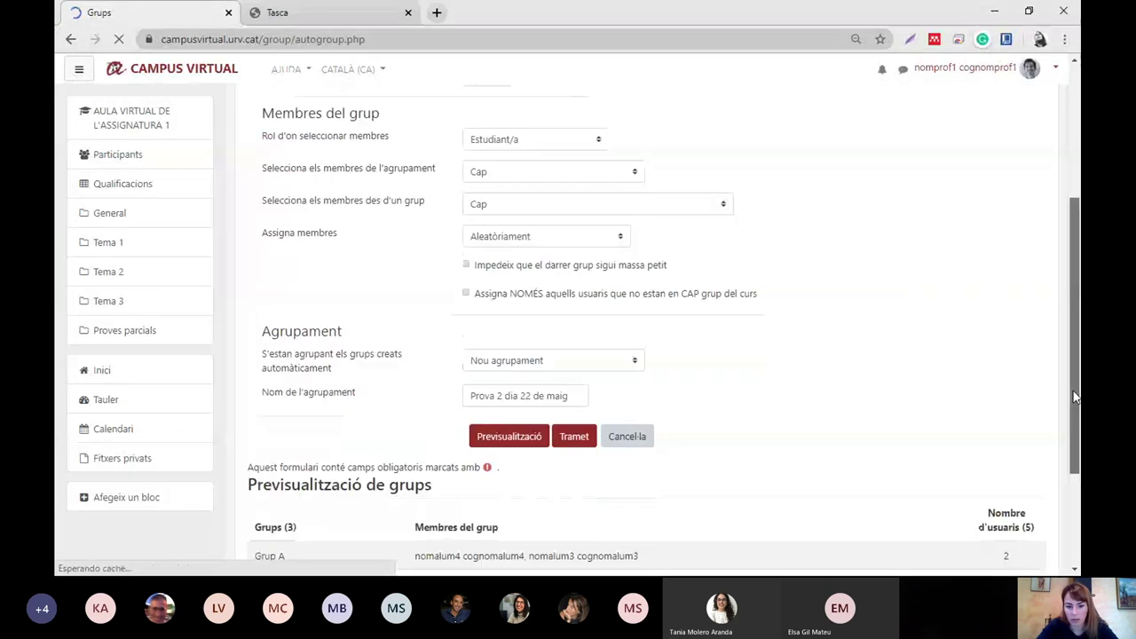
{"action": "left_click_drag", "start_coordinate": [1074, 460], "coordinate": [1074, 498]}
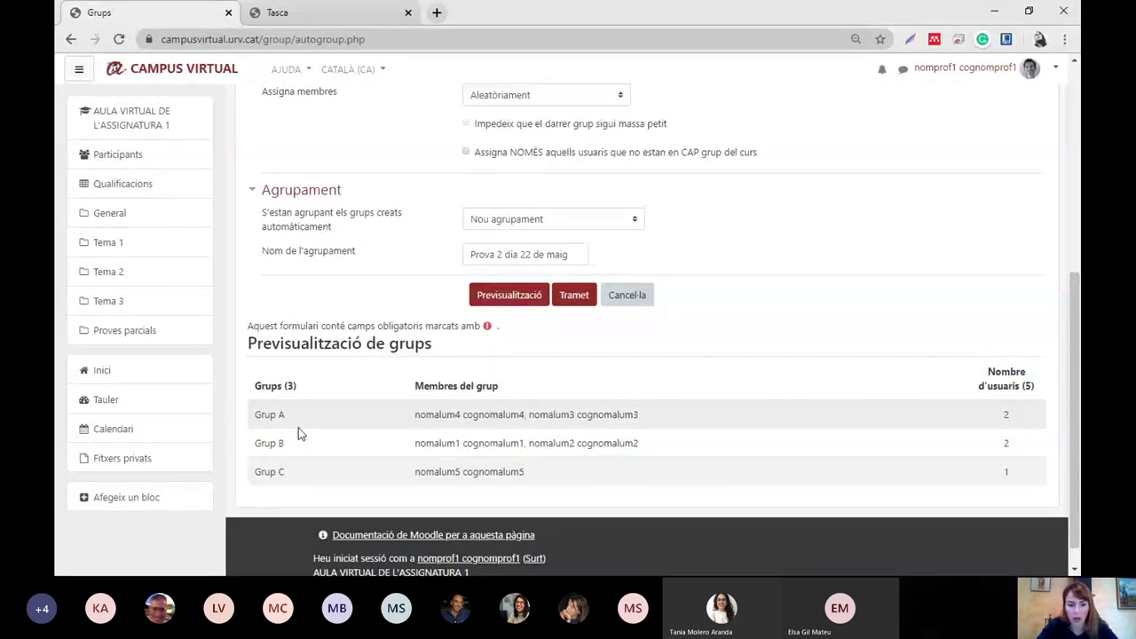
{"action": "left_click_drag", "start_coordinate": [298, 428], "coordinate": [283, 487]}
{"action": "left_click", "coordinate": [284, 487]}
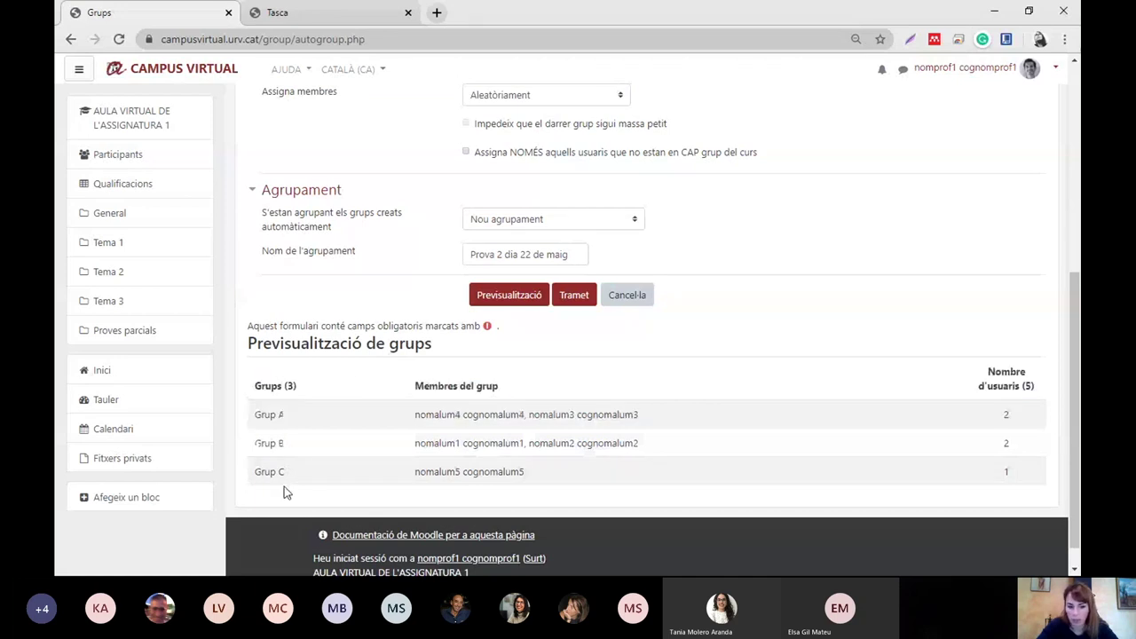
{"action": "left_click", "coordinate": [573, 302]}
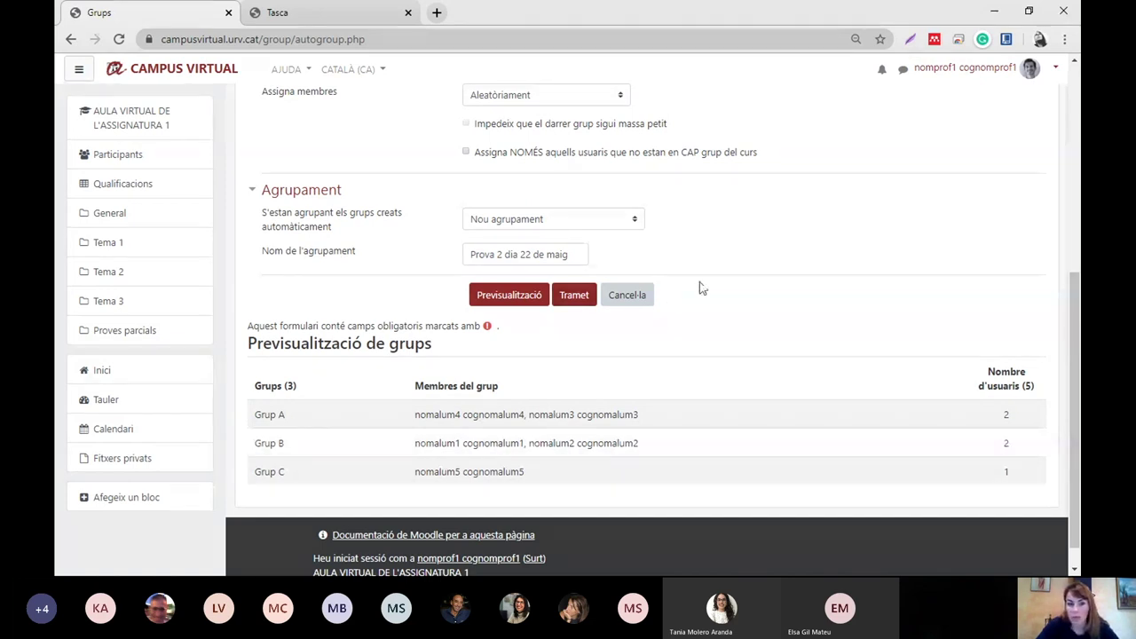
Step: Examine the groupings and existing groups from which members can be selected for the automatic creation
{"action": "scroll", "coordinate": [700, 288], "scroll_direction": "up", "scroll_amount": 1}
{"action": "scroll", "coordinate": [700, 289], "scroll_direction": "up", "scroll_amount": 4}
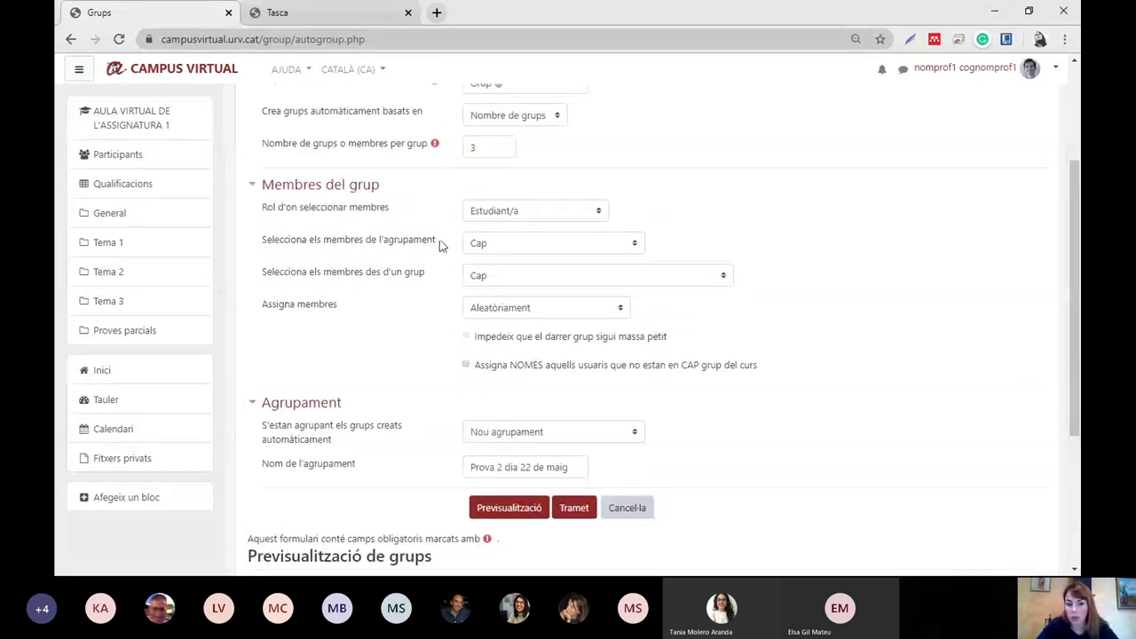
{"action": "left_click_drag", "start_coordinate": [297, 245], "coordinate": [310, 245]}
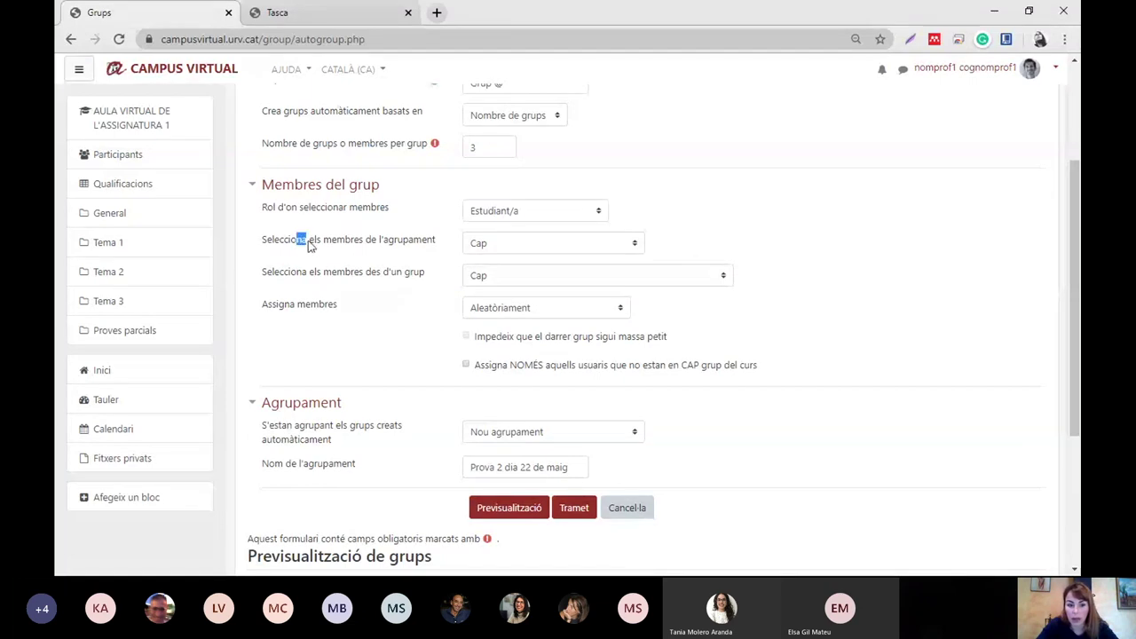
{"action": "left_click", "coordinate": [498, 252]}
{"action": "left_click", "coordinate": [689, 256]}
{"action": "left_click", "coordinate": [673, 280]}
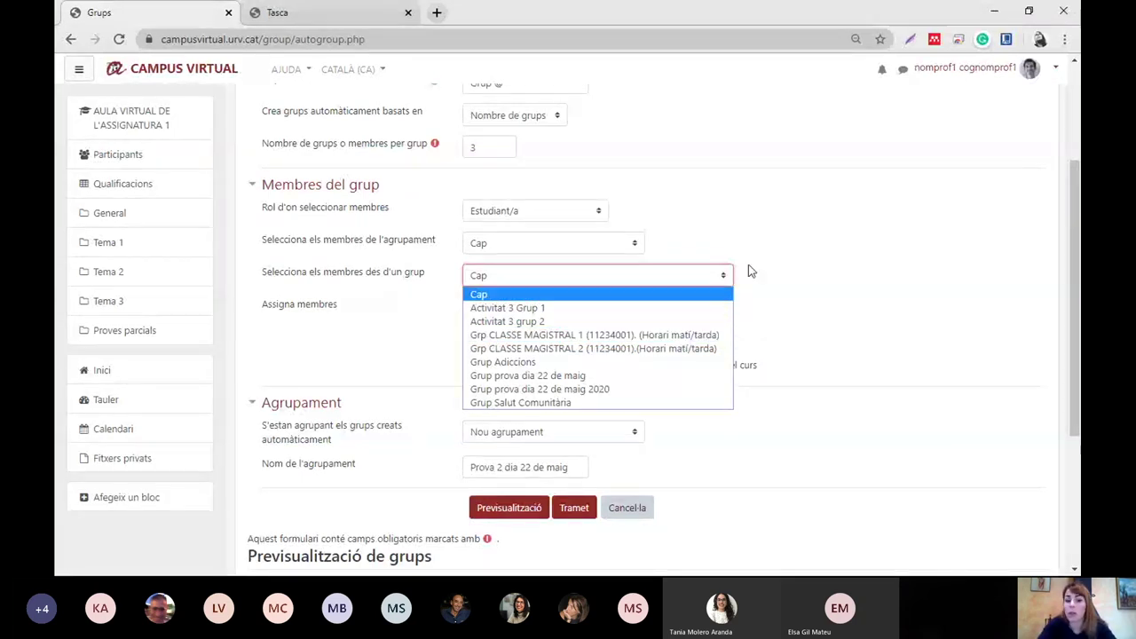
{"action": "left_click", "coordinate": [868, 201]}
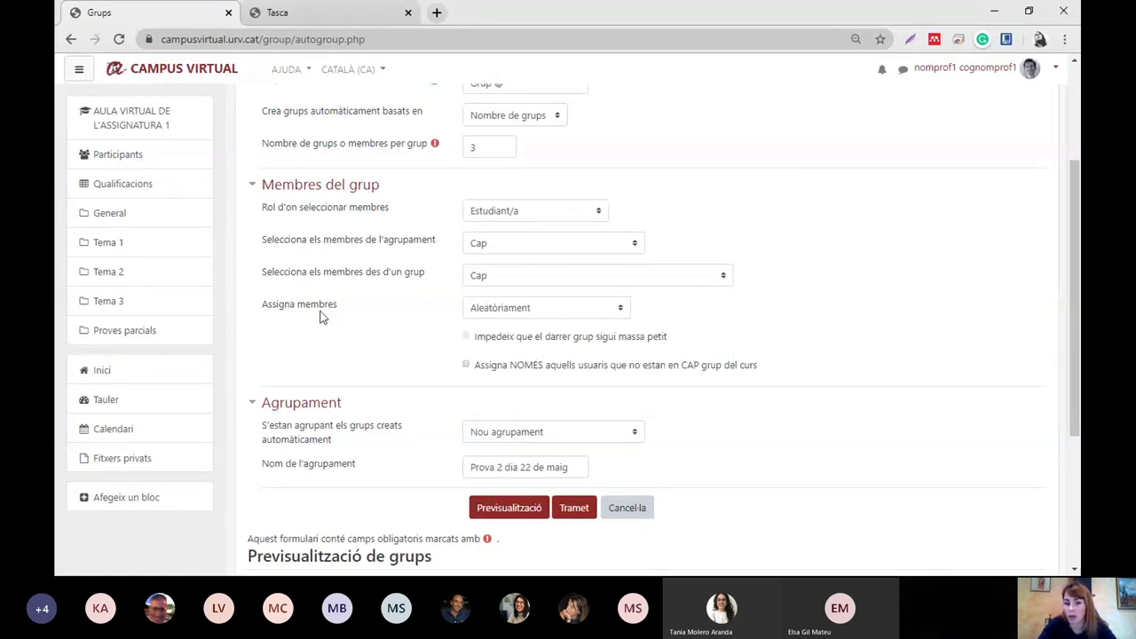
Step: Try taking the members from the group "Grp CLASSE MAGISTRAL 1" and restore the group selection to "Cap"
{"action": "left_click", "coordinate": [498, 279]}
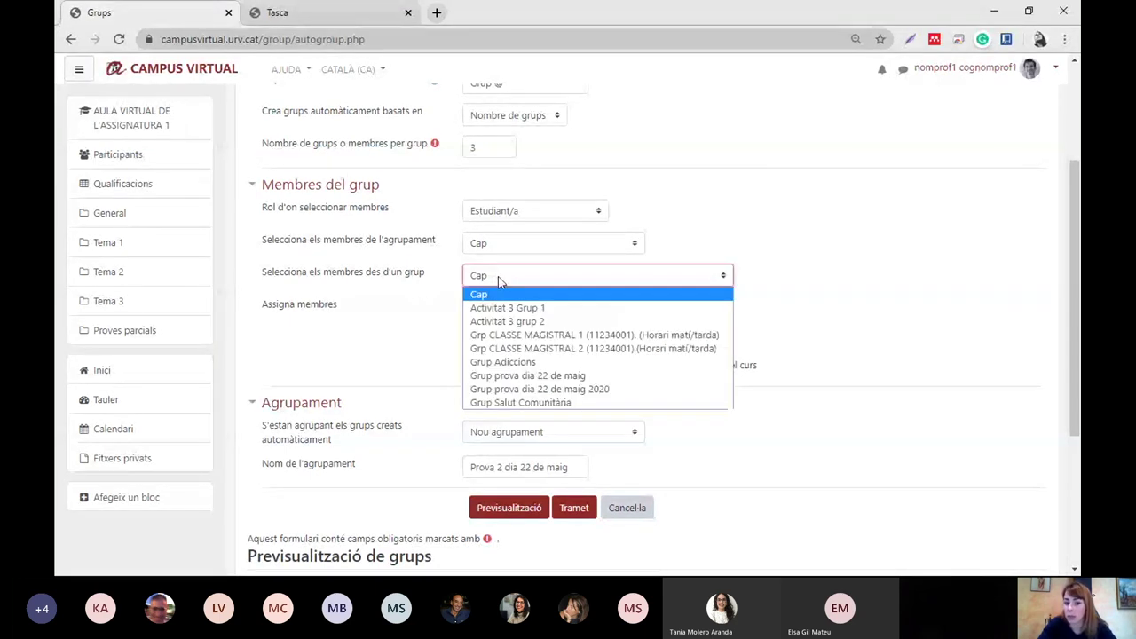
{"action": "left_click", "coordinate": [560, 336]}
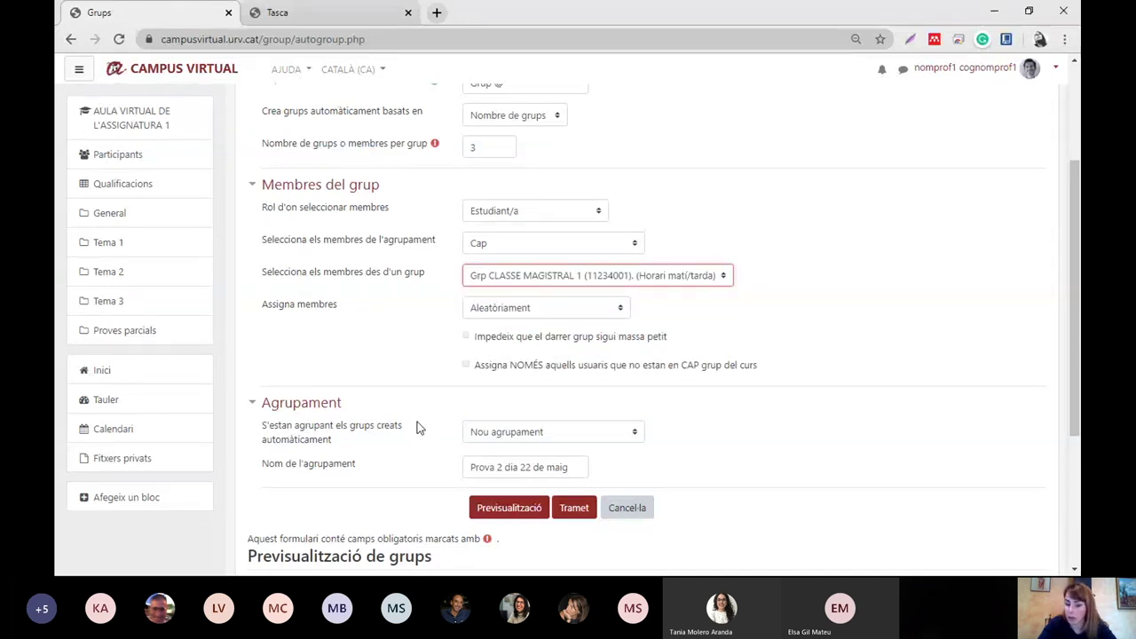
{"action": "left_click", "coordinate": [512, 505]}
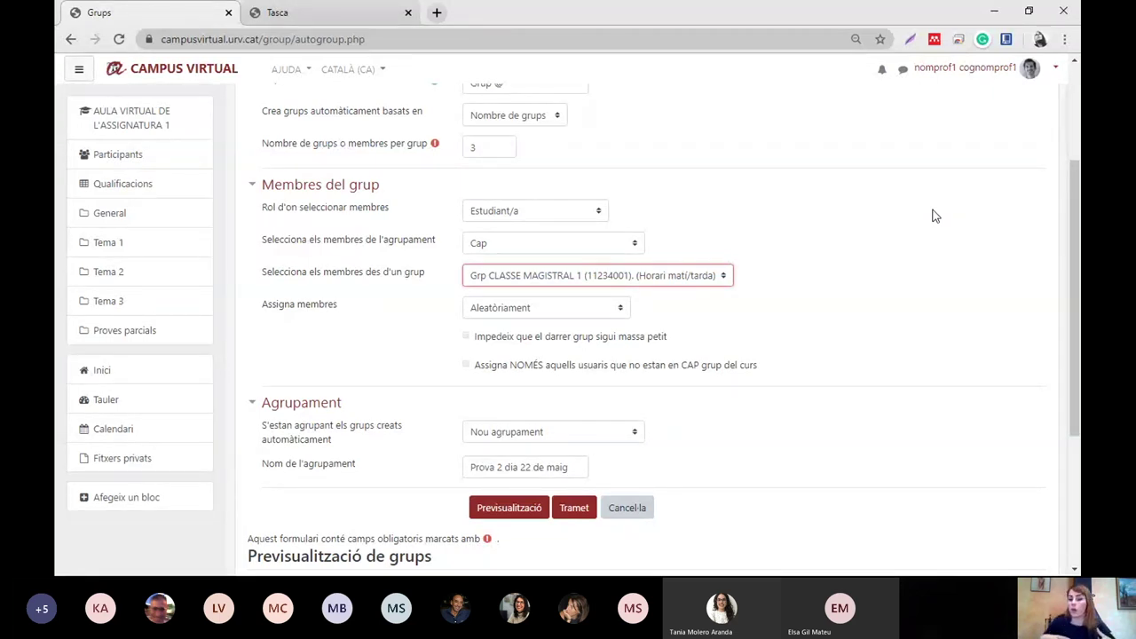
{"action": "left_click", "coordinate": [606, 278]}
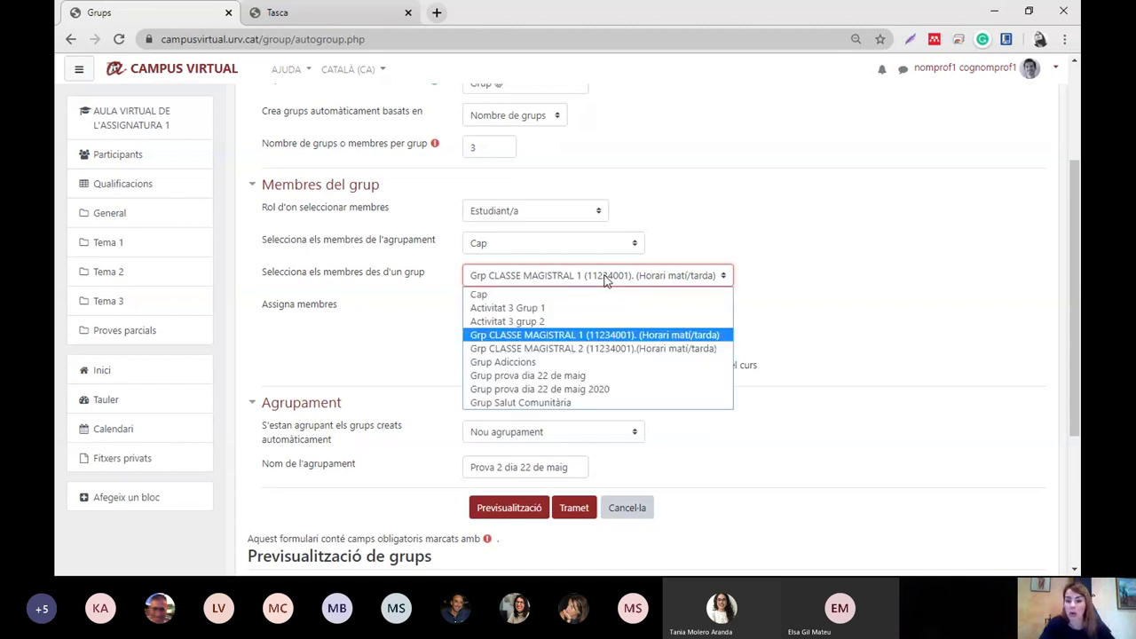
{"action": "left_click", "coordinate": [596, 294]}
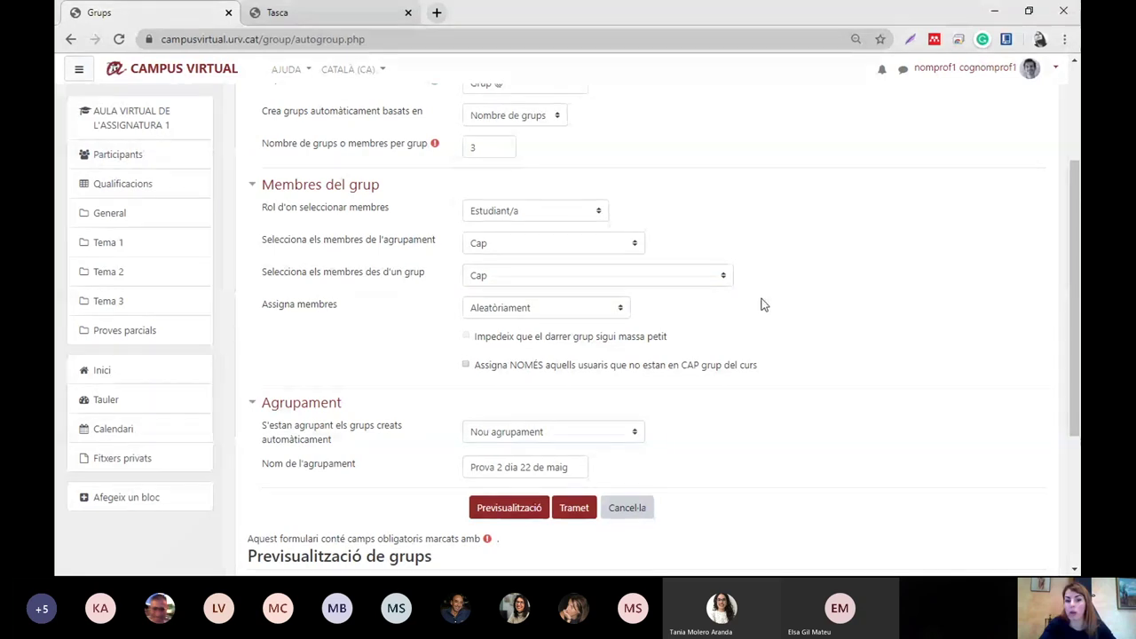
Step: Check the group preview again and submit the form to create the automatic groups and their grouping
{"action": "scroll", "coordinate": [761, 305], "scroll_direction": "down", "scroll_amount": 3}
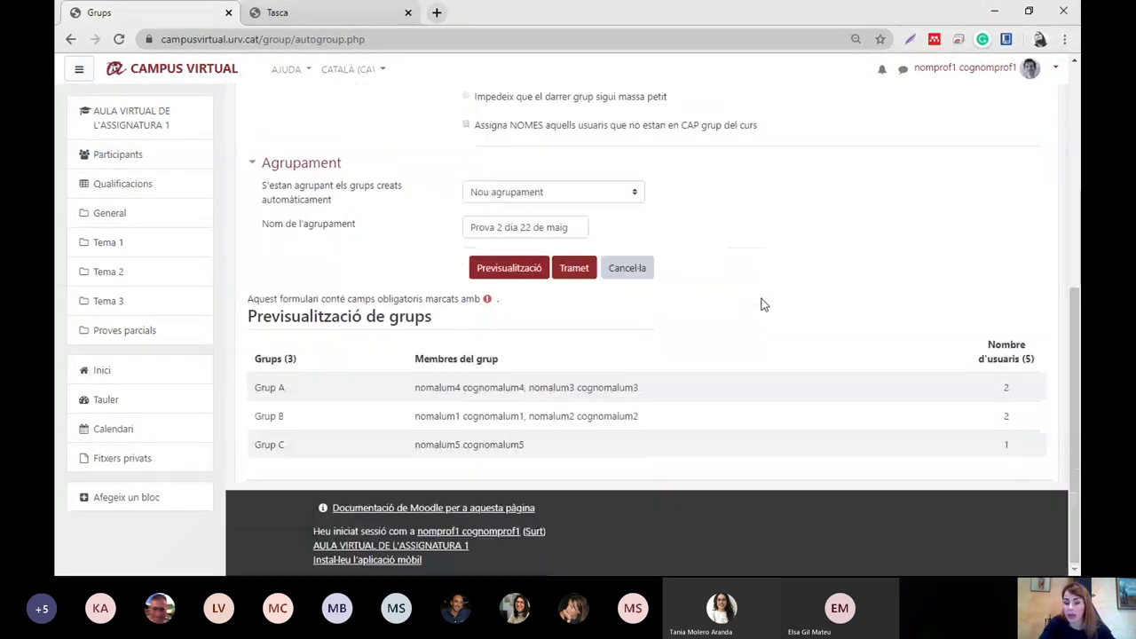
{"action": "right_click", "coordinate": [760, 304]}
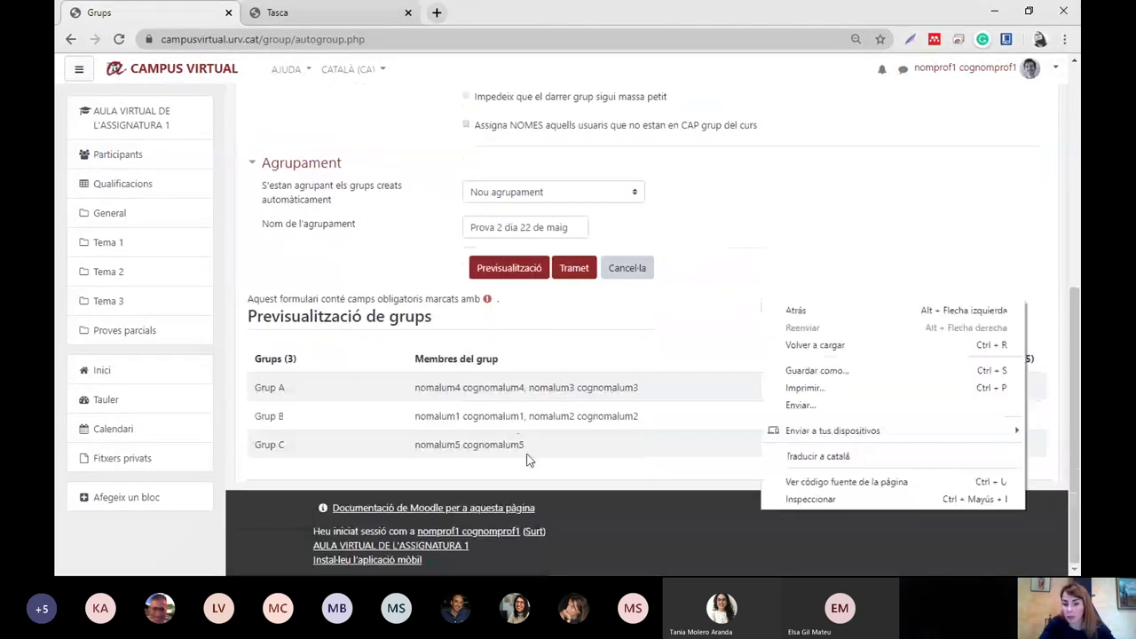
{"action": "left_click", "coordinate": [757, 237]}
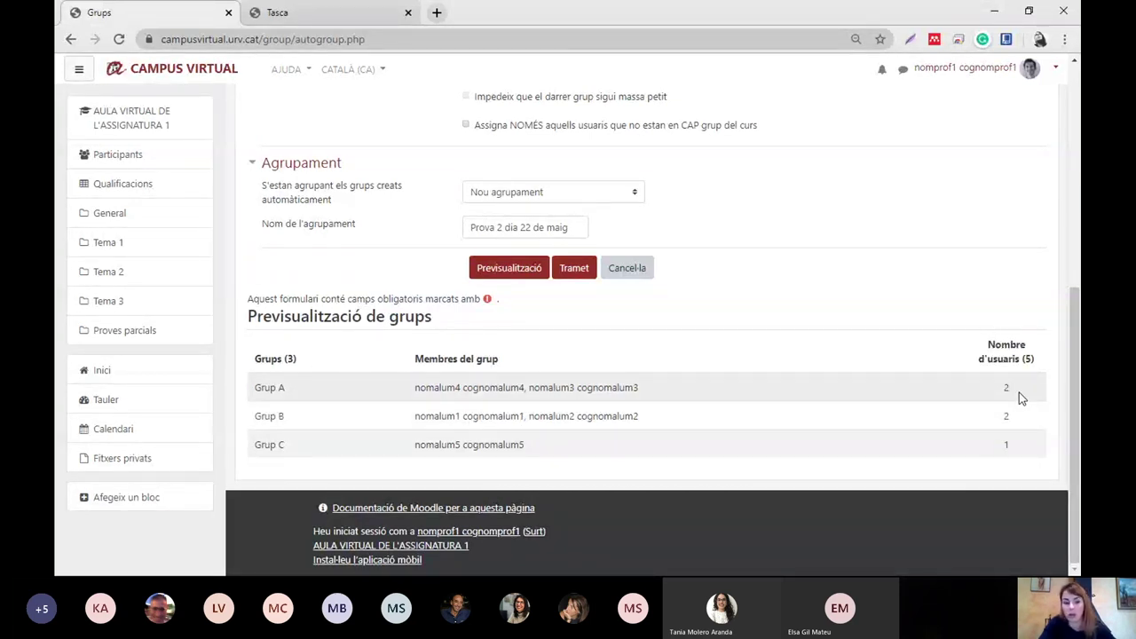
{"action": "left_click", "coordinate": [575, 270]}
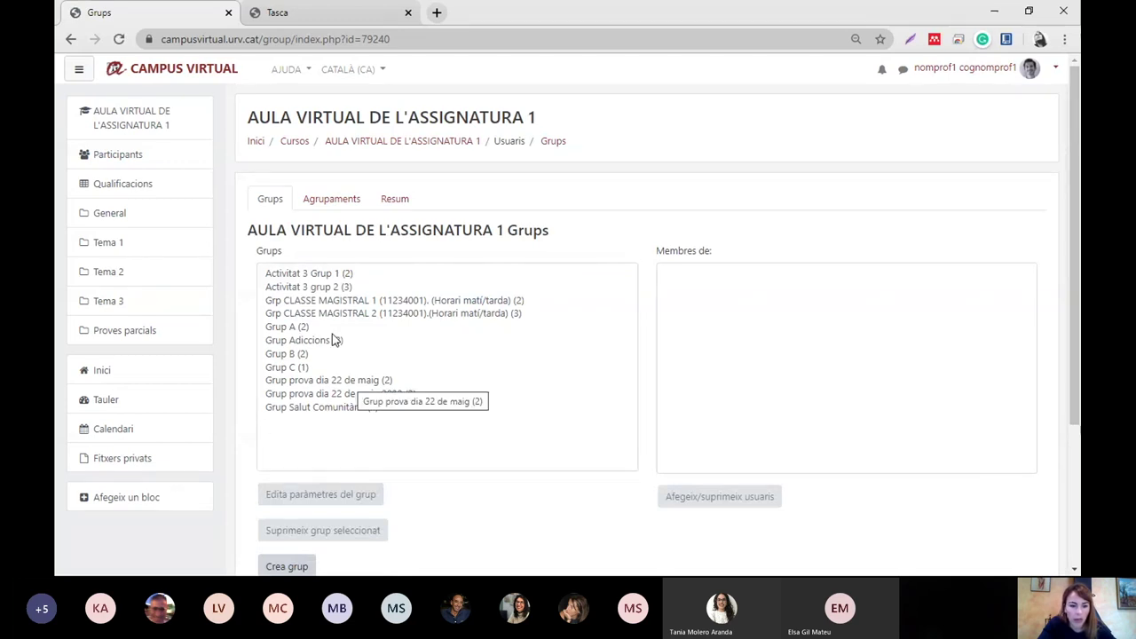
Step: Show the members of Activitat 3 Grup 1 and the new Grup A, B and C, and open the Agrupaments page
{"action": "left_click", "coordinate": [304, 274]}
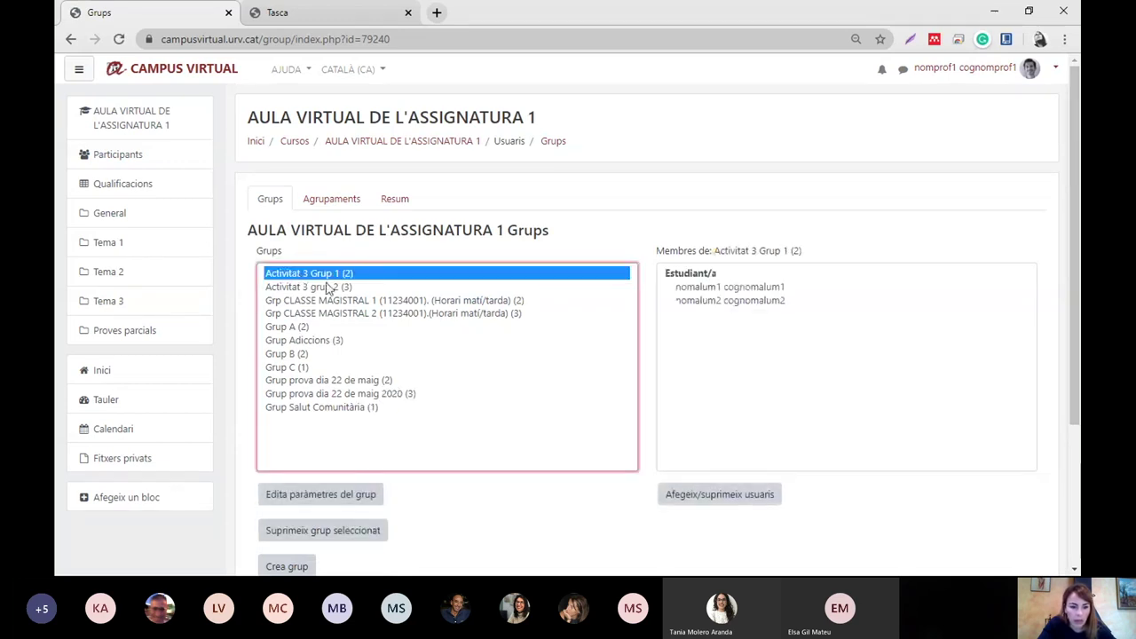
{"action": "left_click", "coordinate": [294, 327]}
{"action": "left_click", "coordinate": [298, 354]}
{"action": "left_click", "coordinate": [303, 368]}
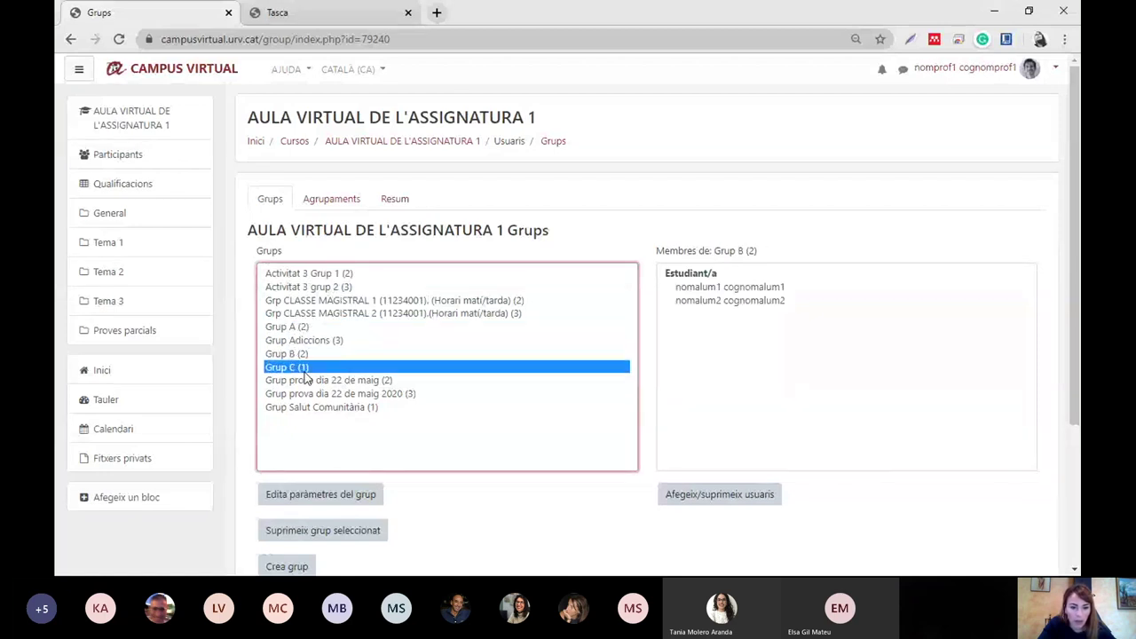
{"action": "left_click", "coordinate": [299, 329]}
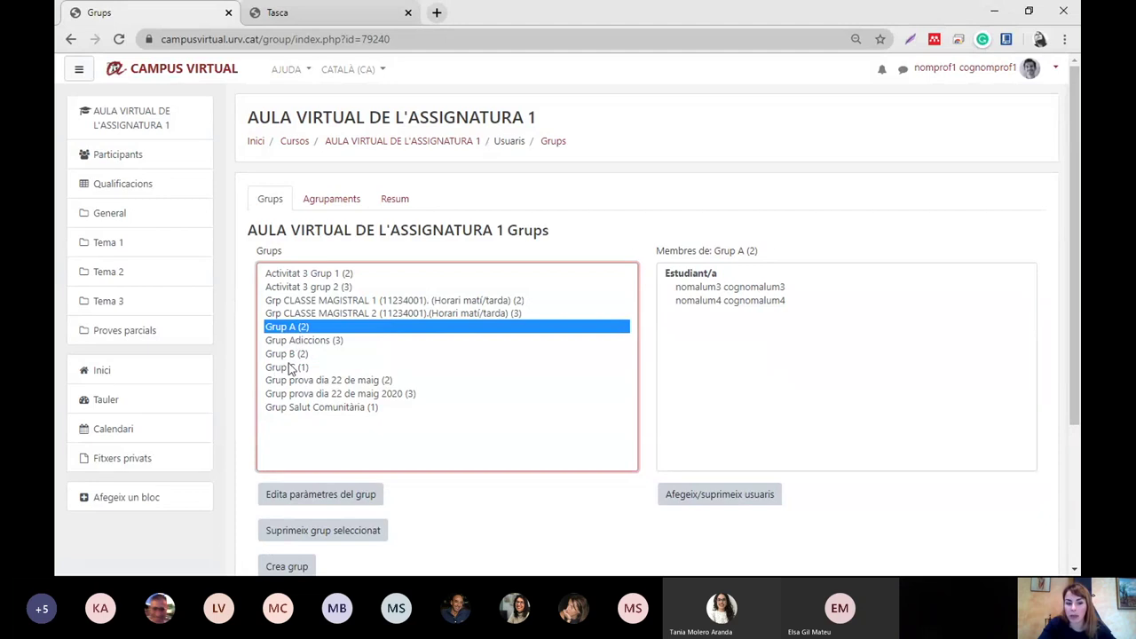
{"action": "left_click", "coordinate": [333, 197]}
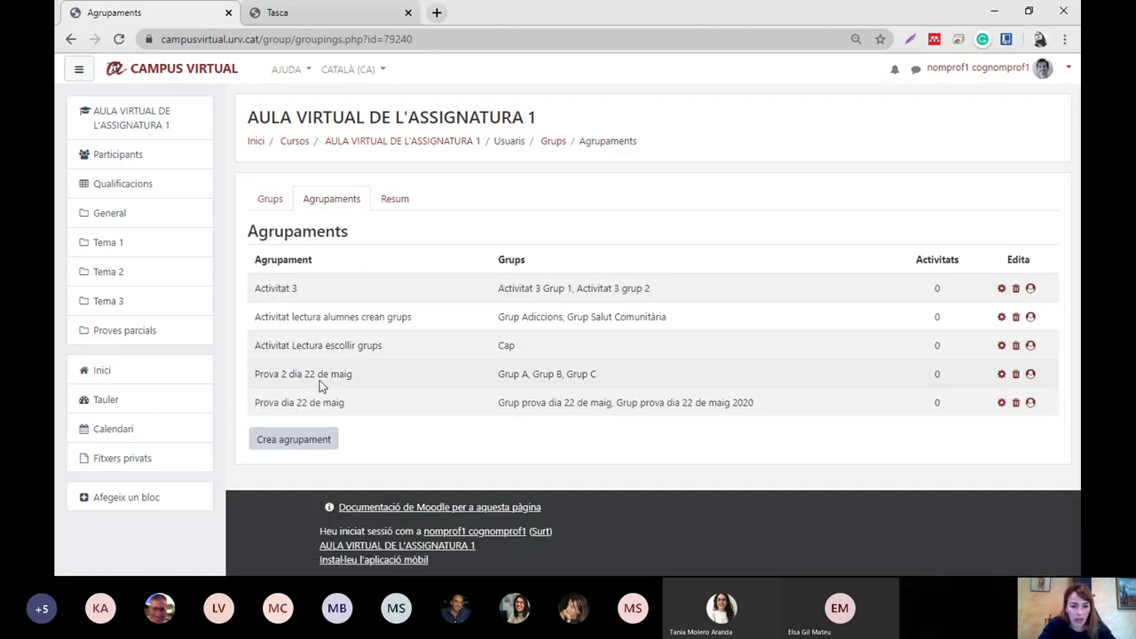
Step: Review the grouping "Prova 2 dia 22 de maig" and the groups assigned to it
{"action": "left_click_drag", "start_coordinate": [358, 378], "coordinate": [254, 380]}
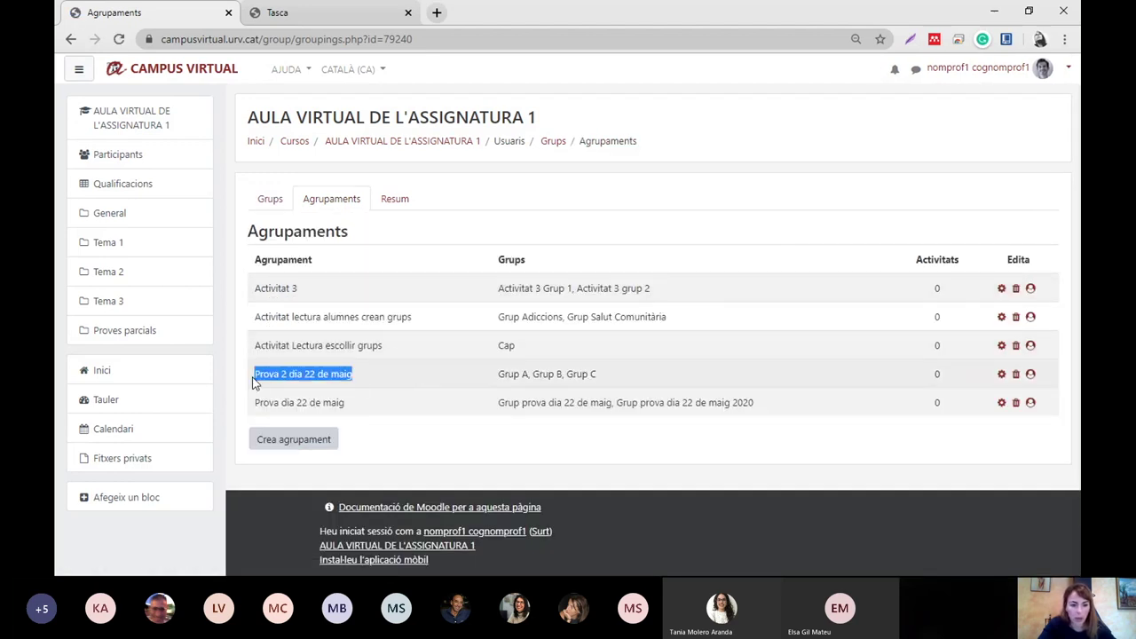
{"action": "left_click_drag", "start_coordinate": [606, 373], "coordinate": [500, 377]}
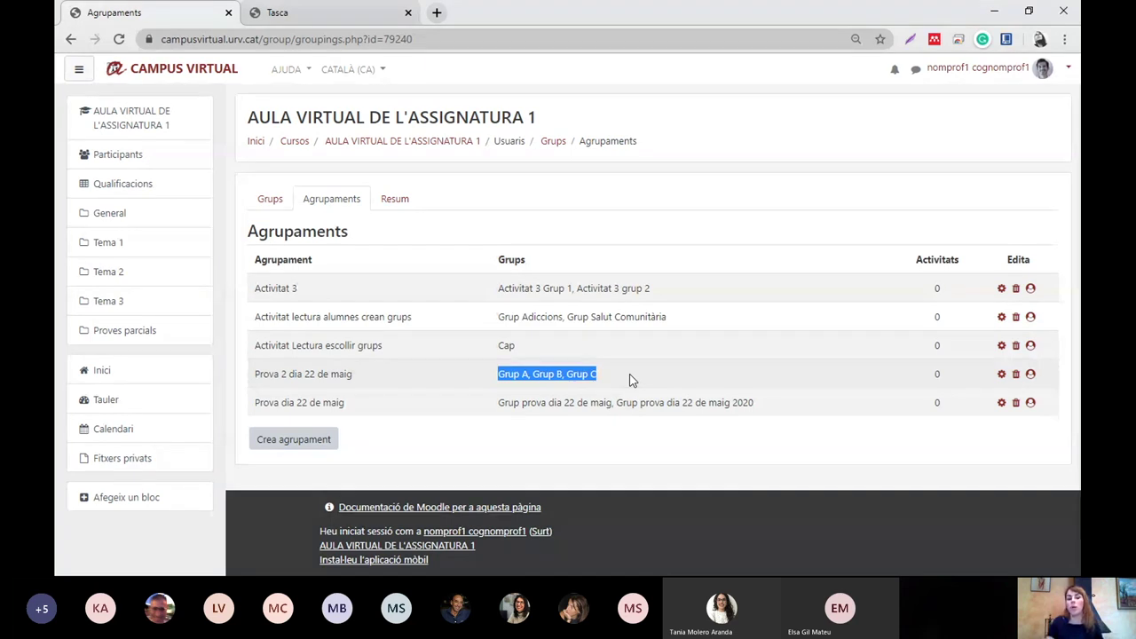
{"action": "left_click_drag", "start_coordinate": [367, 376], "coordinate": [253, 376]}
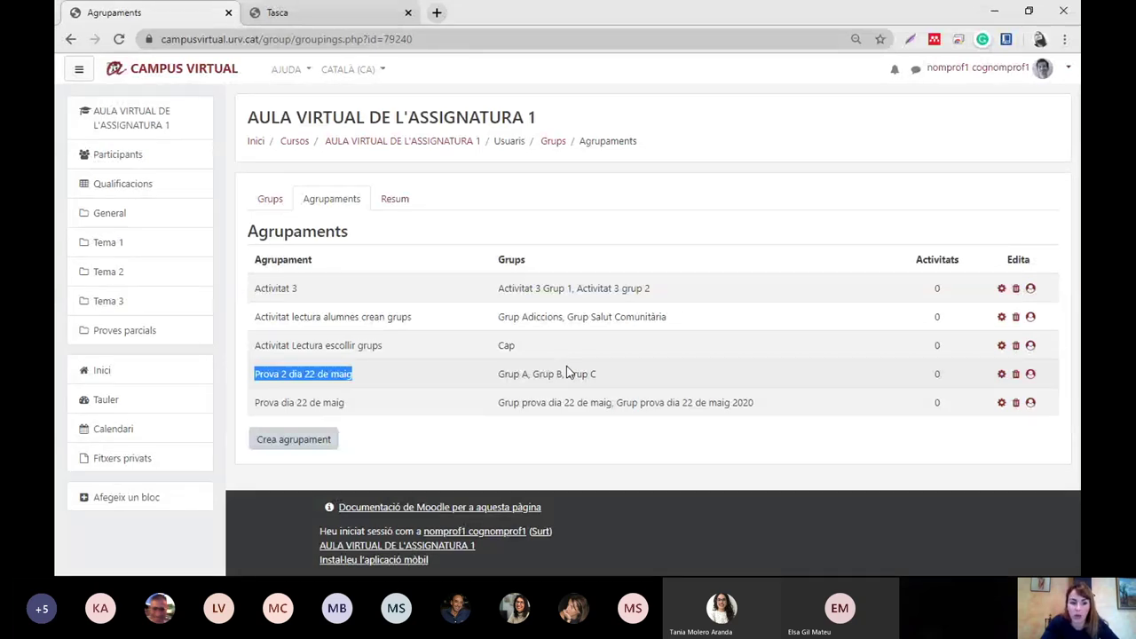
Step: Open Activitat 3 (activitat grupal) in Tema 2 and review its description, delivery dates and grading summary
{"action": "left_click", "coordinate": [132, 279]}
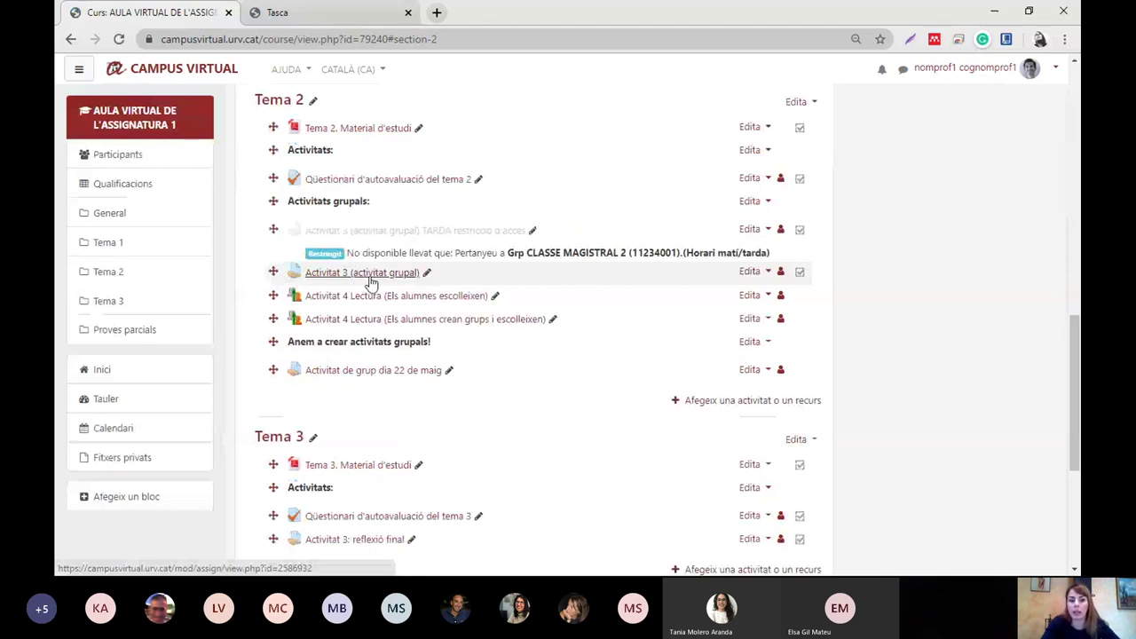
{"action": "left_click", "coordinate": [371, 277]}
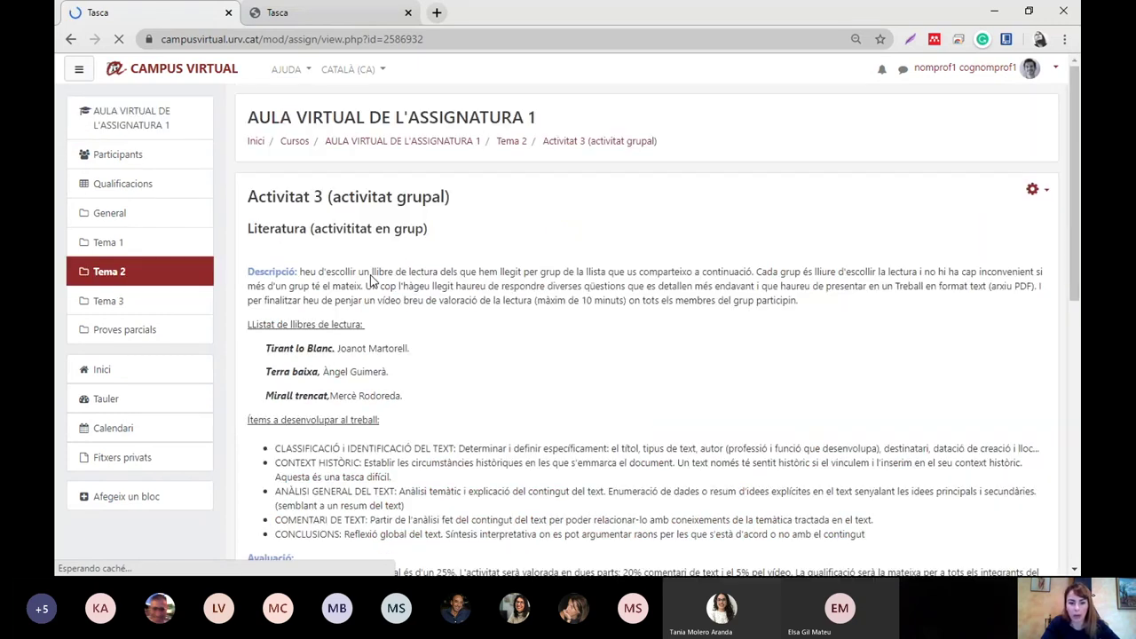
{"action": "scroll", "coordinate": [530, 375], "scroll_direction": "down", "scroll_amount": 1}
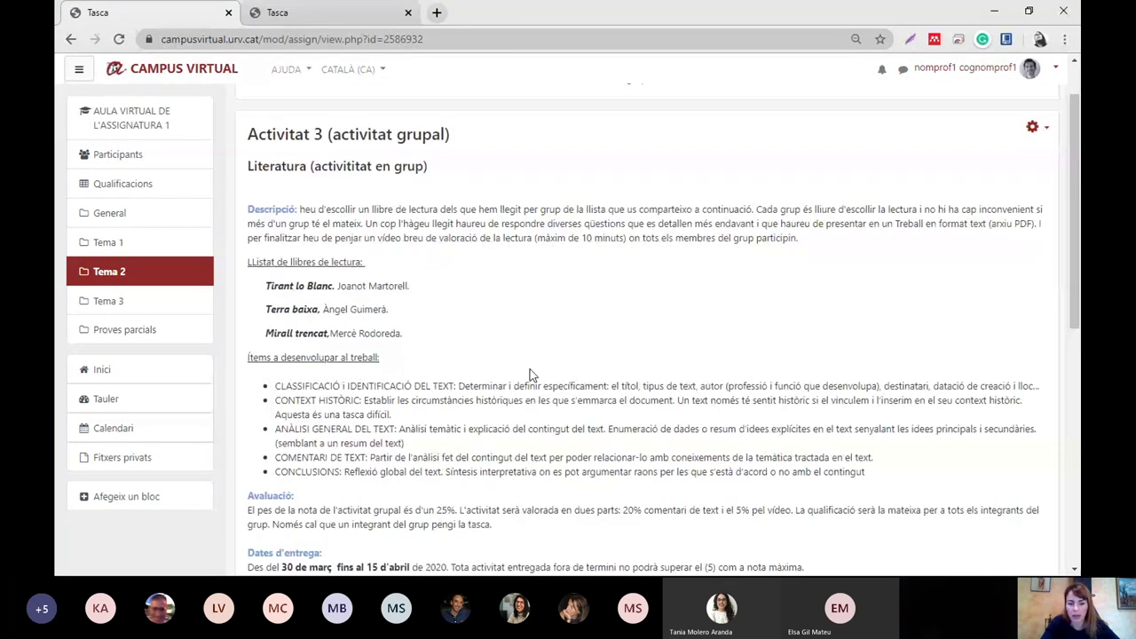
{"action": "scroll", "coordinate": [530, 374], "scroll_direction": "down", "scroll_amount": 1}
{"action": "scroll", "coordinate": [530, 375], "scroll_direction": "down", "scroll_amount": 1}
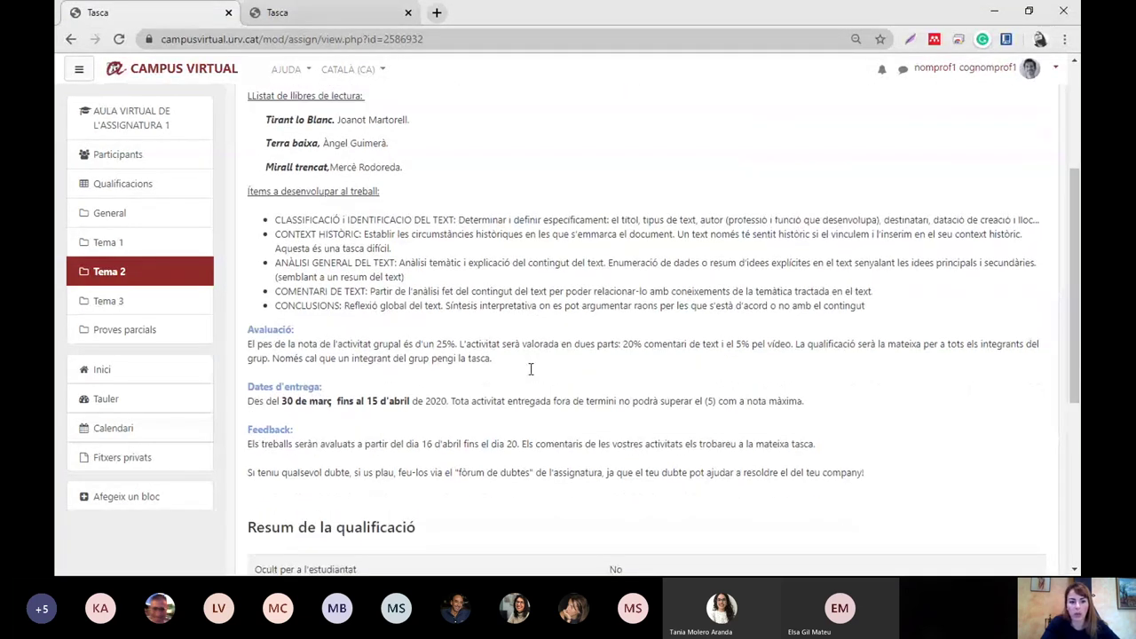
{"action": "scroll", "coordinate": [531, 369], "scroll_direction": "down", "scroll_amount": 1}
{"action": "scroll", "coordinate": [531, 369], "scroll_direction": "down", "scroll_amount": 2}
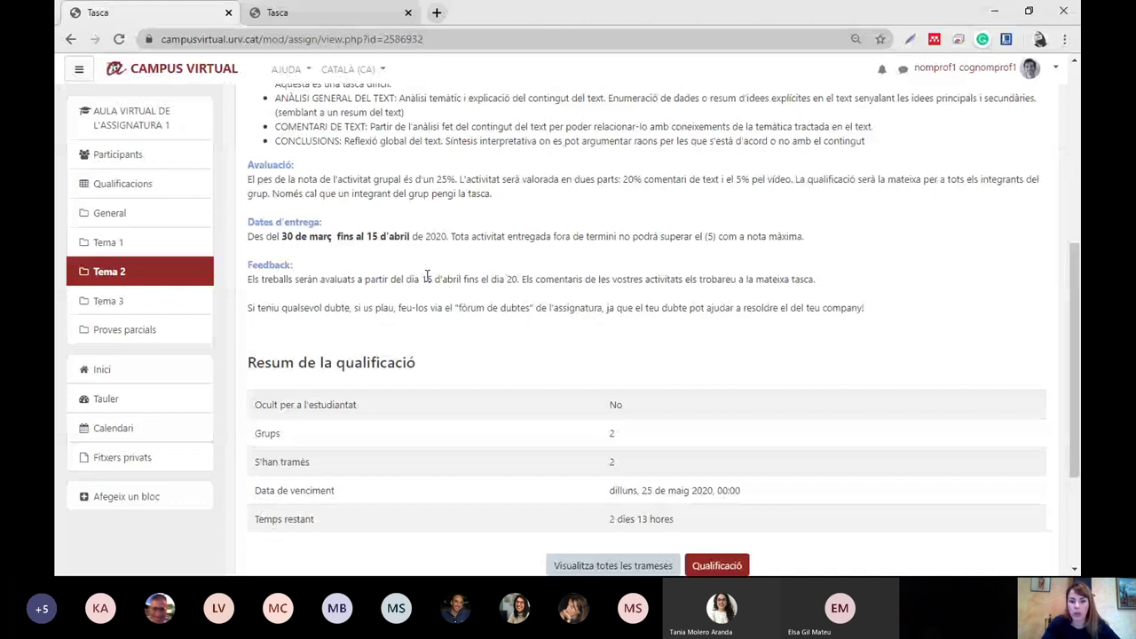
{"action": "scroll", "coordinate": [618, 240], "scroll_direction": "down", "scroll_amount": 3}
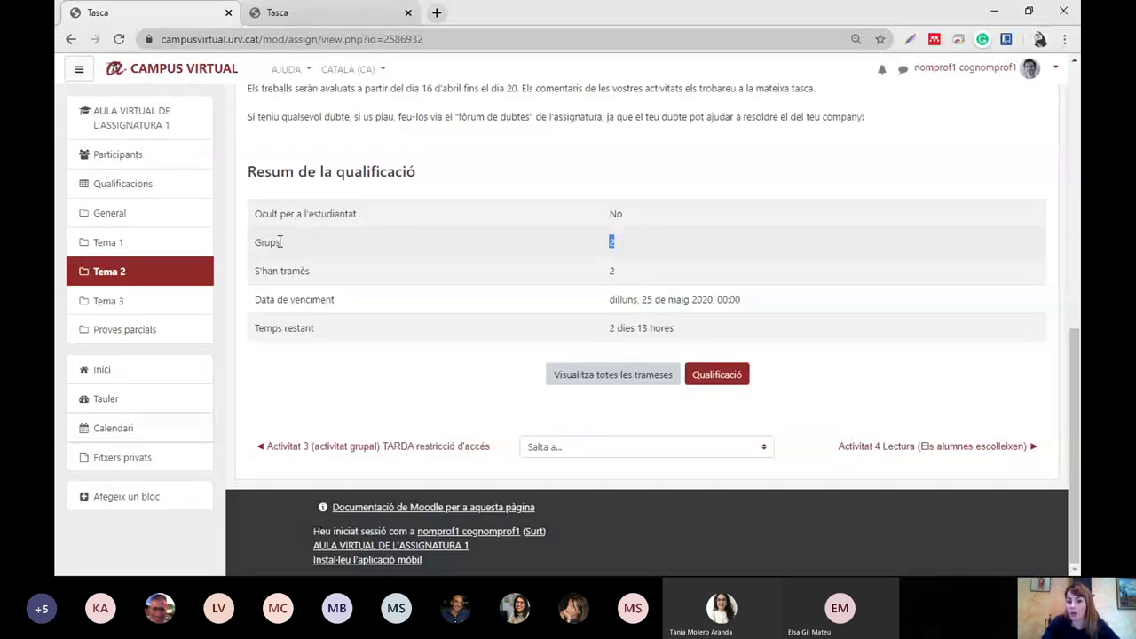
Step: View all submissions of Activitat 3 and examine each student's group, status and submitted file
{"action": "left_click", "coordinate": [646, 380]}
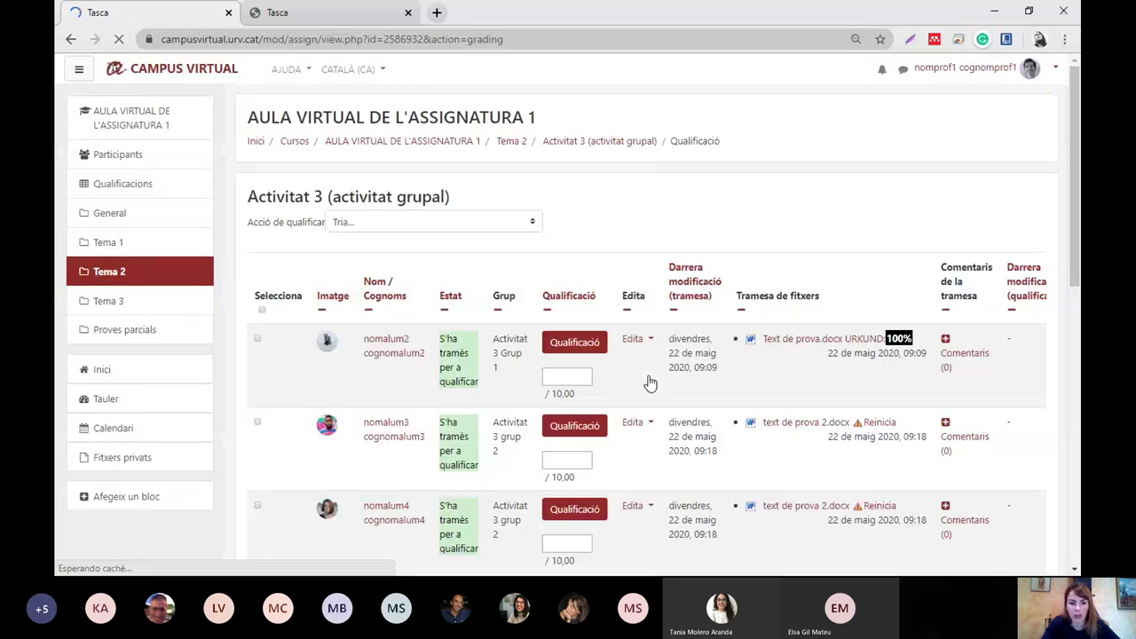
{"action": "scroll", "coordinate": [470, 275], "scroll_direction": "down", "scroll_amount": 1}
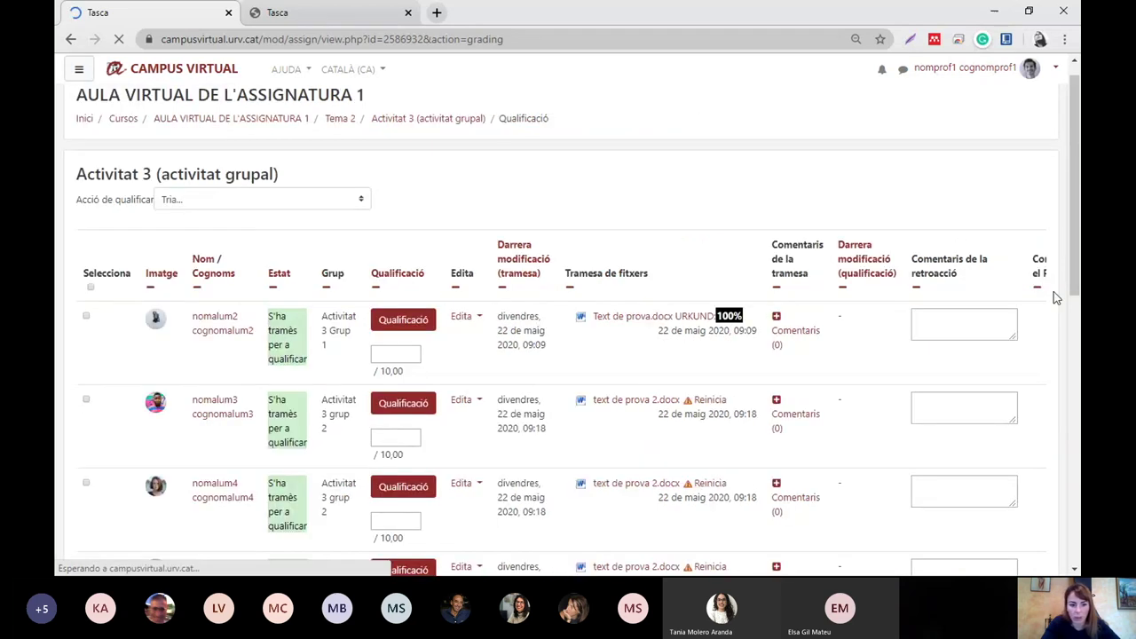
{"action": "scroll", "coordinate": [1054, 298], "scroll_direction": "down", "scroll_amount": 1}
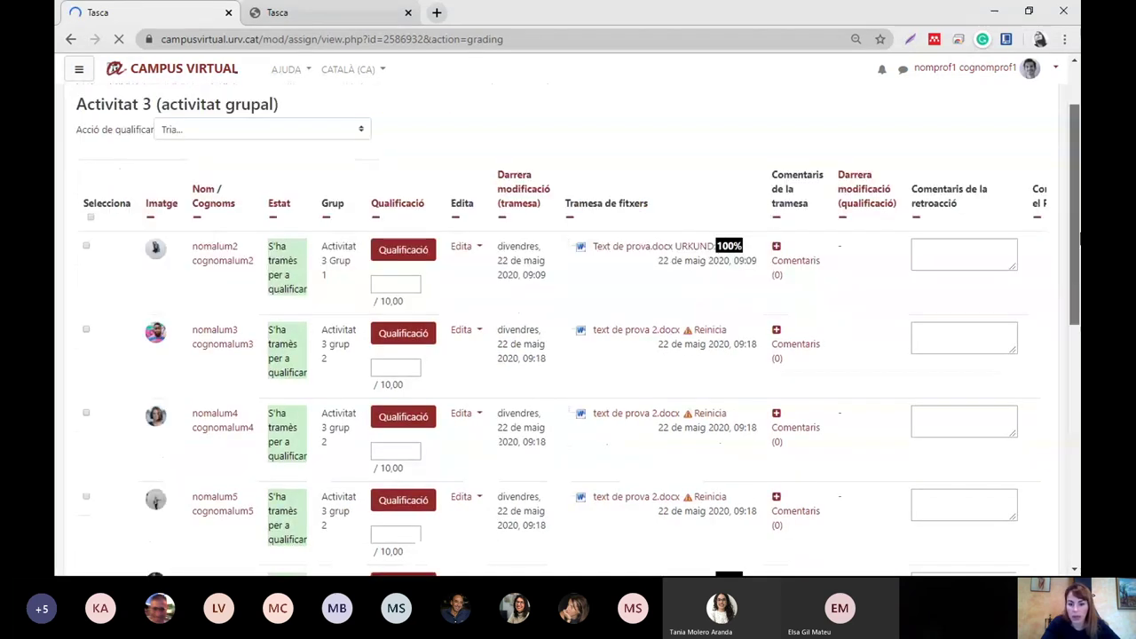
{"action": "scroll", "coordinate": [1076, 246], "scroll_direction": "down", "scroll_amount": 1}
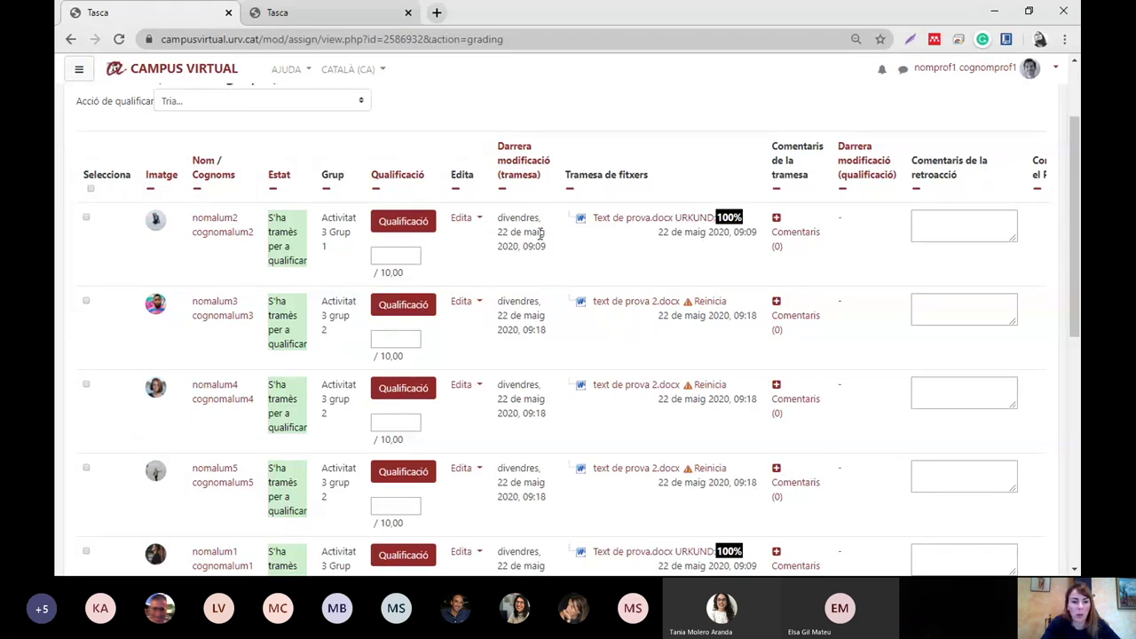
Step: Open the first listed Activitat 3 Grup 1 submission for grading and highlight most of the subtitle's first line in green
{"action": "left_click", "coordinate": [406, 229]}
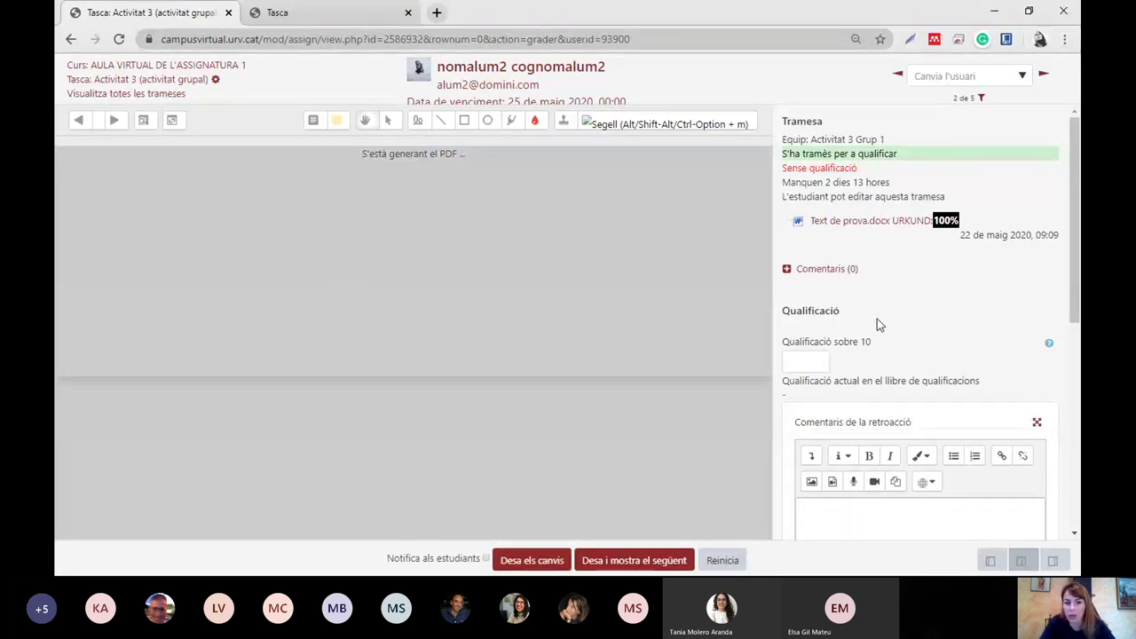
{"action": "scroll", "coordinate": [877, 321], "scroll_direction": "down", "scroll_amount": 1}
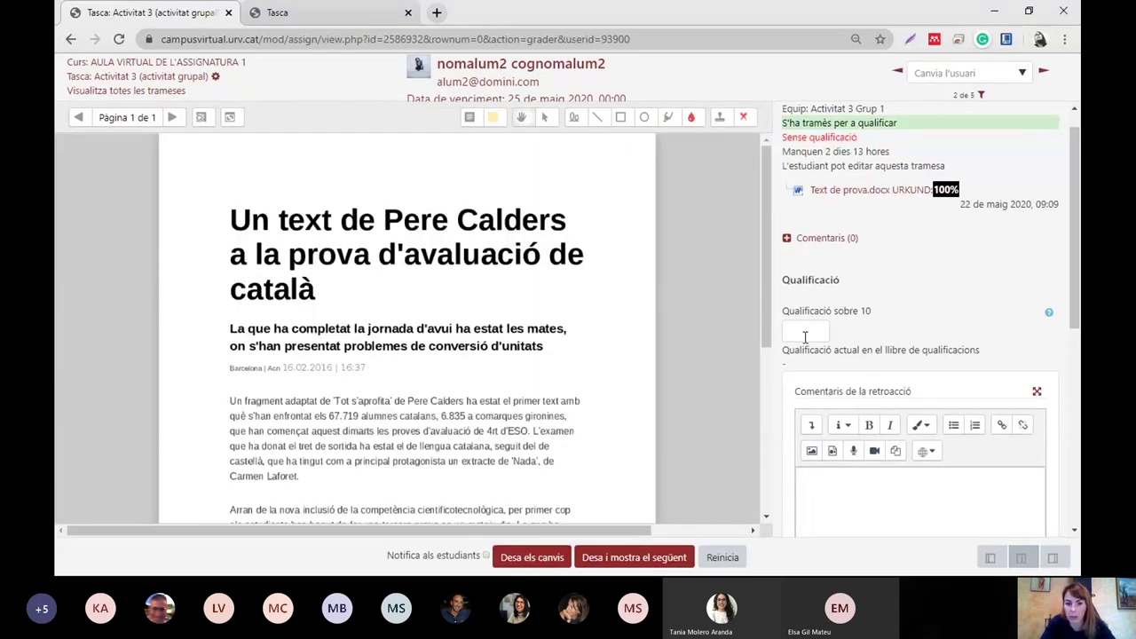
{"action": "left_click", "coordinate": [815, 333]}
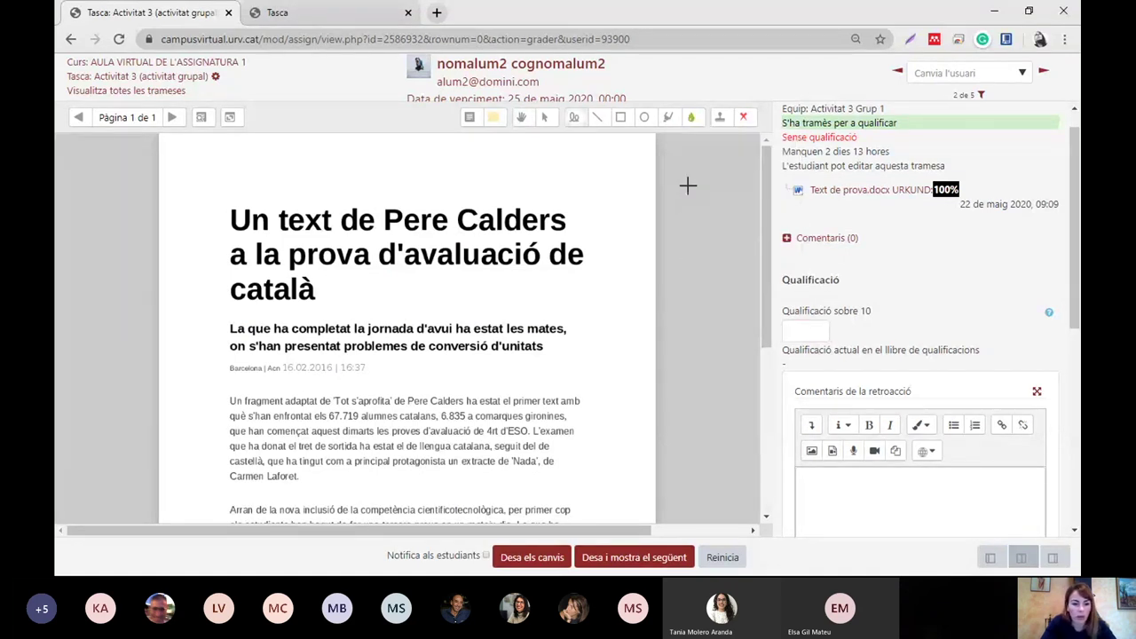
{"action": "left_click_drag", "start_coordinate": [230, 329], "coordinate": [519, 325]}
{"action": "scroll", "coordinate": [769, 281], "scroll_direction": "down", "scroll_amount": 1}
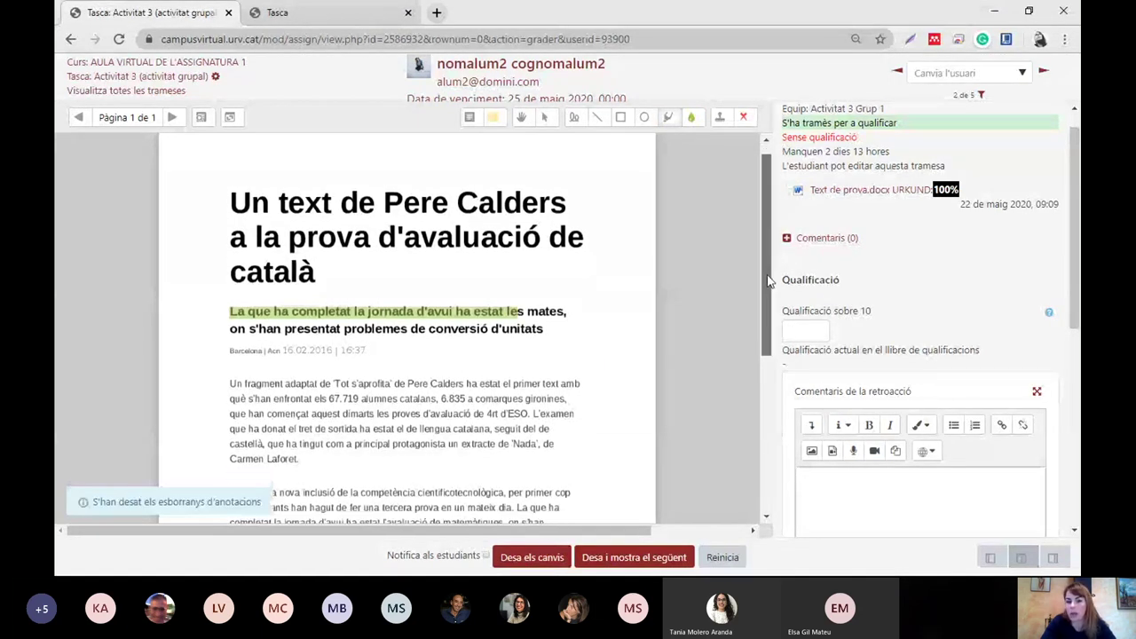
Step: Stamp red crosses beside the title and below the subtitle, and a green tick beside the first paragraph
{"action": "left_click", "coordinate": [743, 119]}
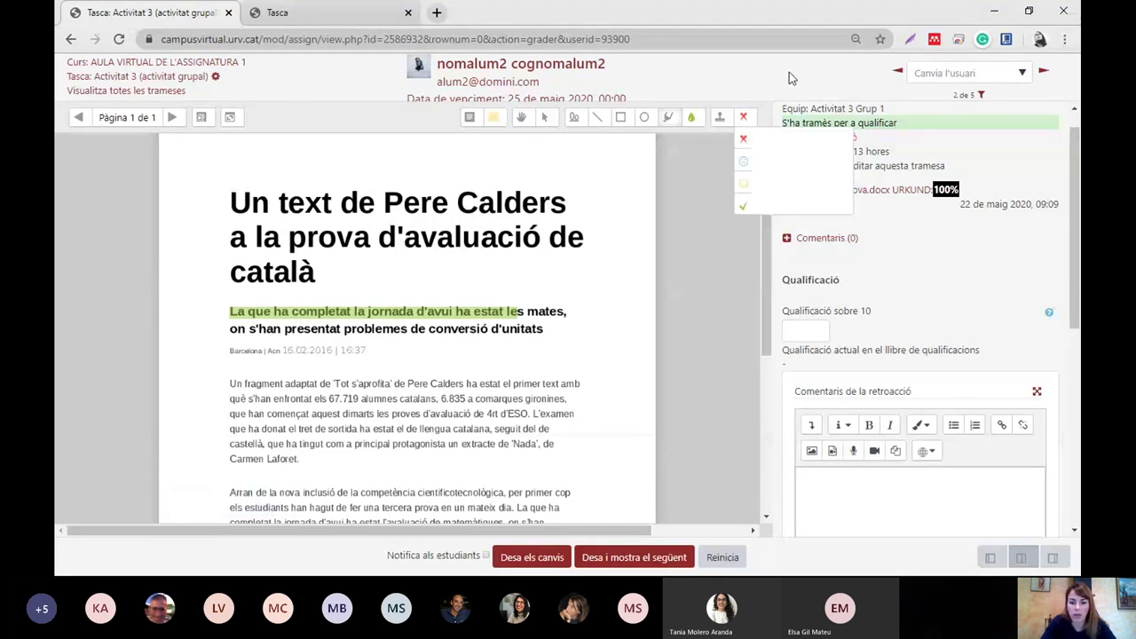
{"action": "left_click", "coordinate": [586, 199]}
{"action": "left_click", "coordinate": [577, 352]}
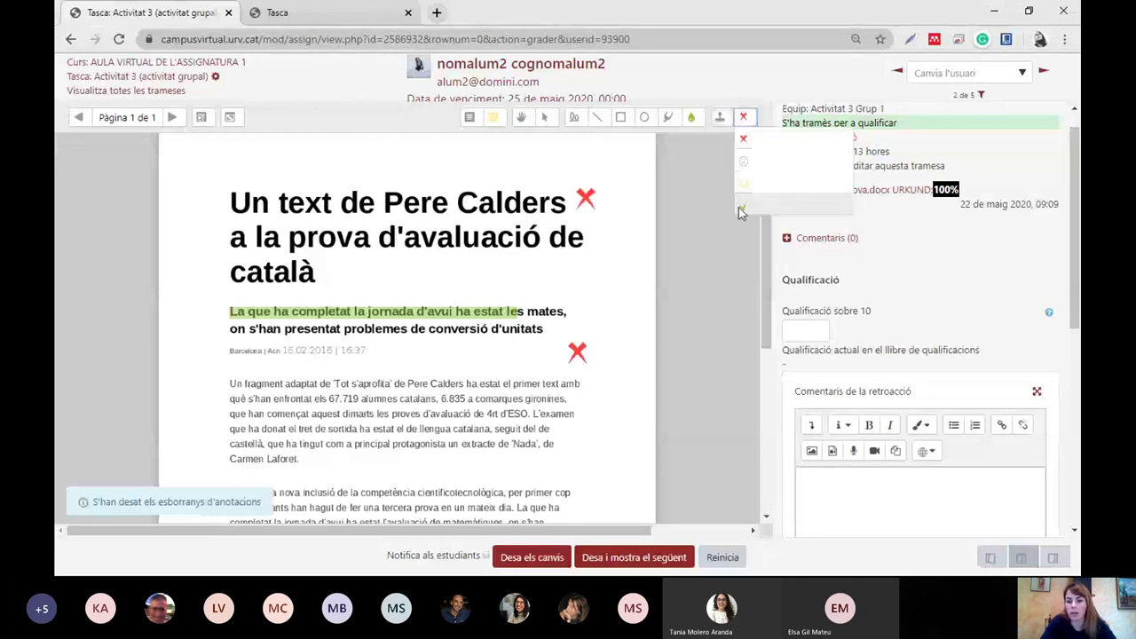
{"action": "left_click", "coordinate": [742, 209]}
{"action": "left_click", "coordinate": [569, 435]}
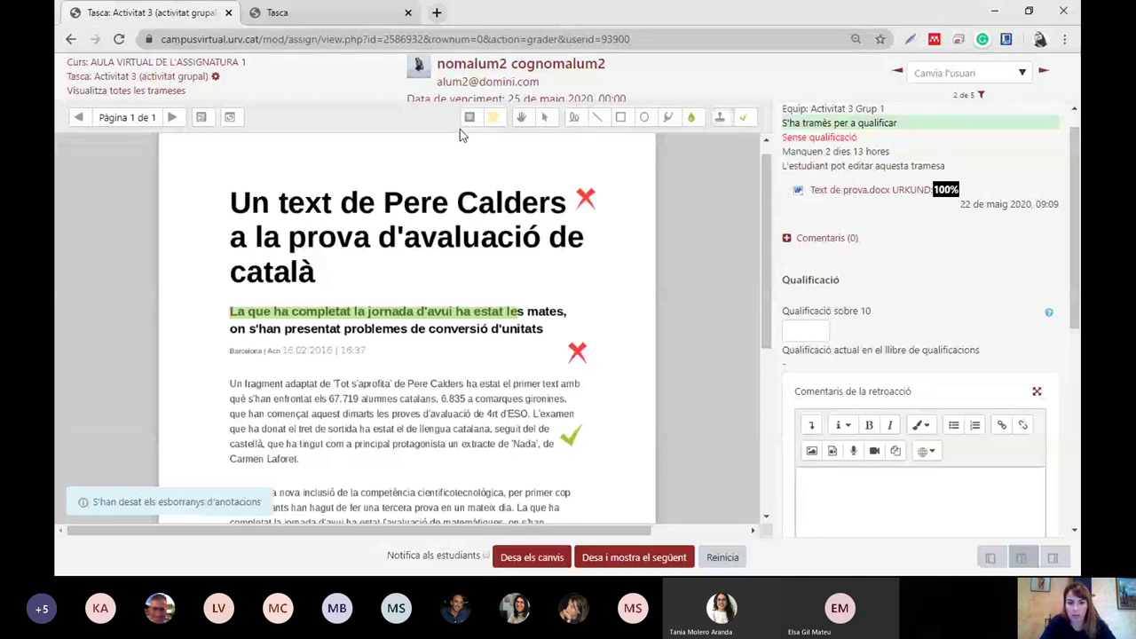
Step: Add a yellow comment note over the title with the text "hsgdksbdkajsbdkjasbdç sadasd"
{"action": "left_click", "coordinate": [469, 117]}
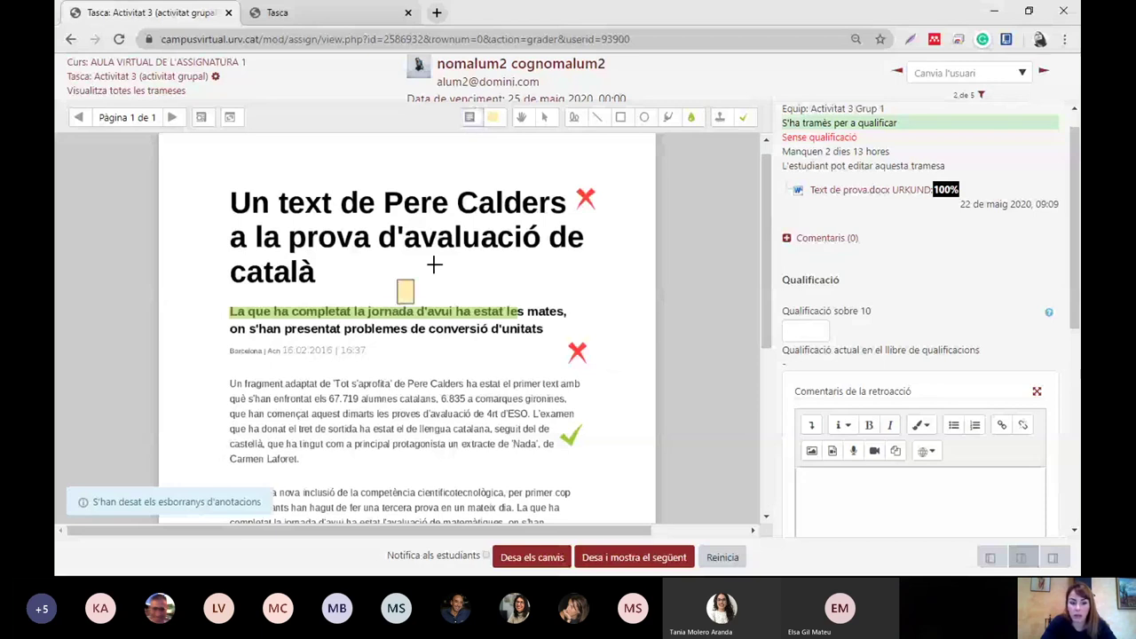
{"action": "left_click", "coordinate": [398, 234]}
{"action": "type", "text": "hsgd"}
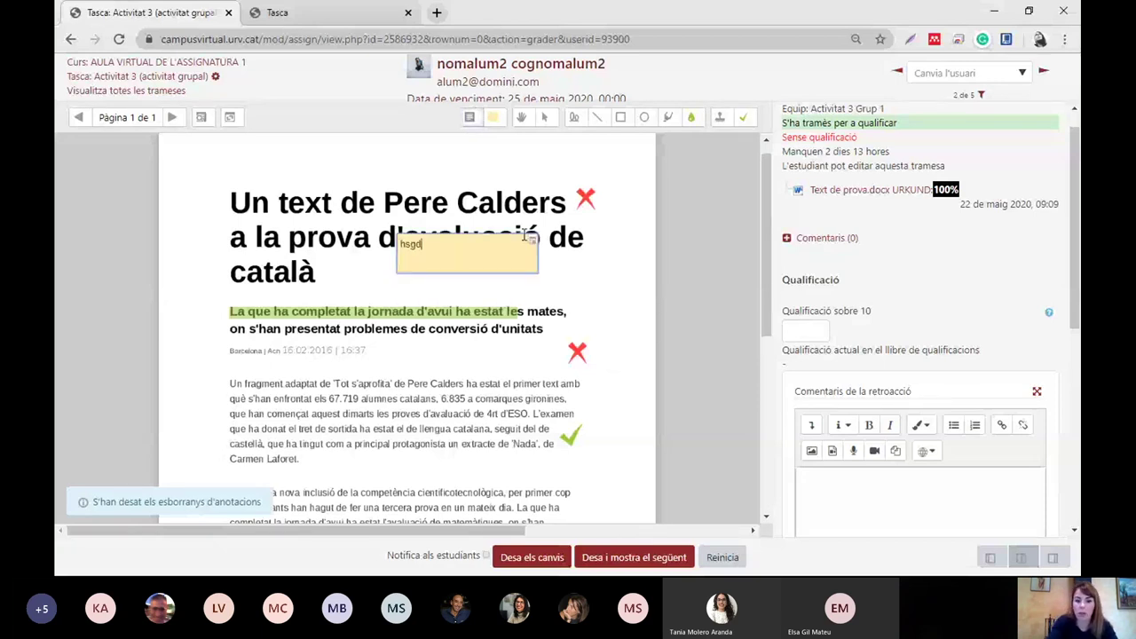
{"action": "type", "text": "ksbdkajsbdkjasbd"}
{"action": "type", "text": "d"}
{"action": "type", "text": " sadasd"}
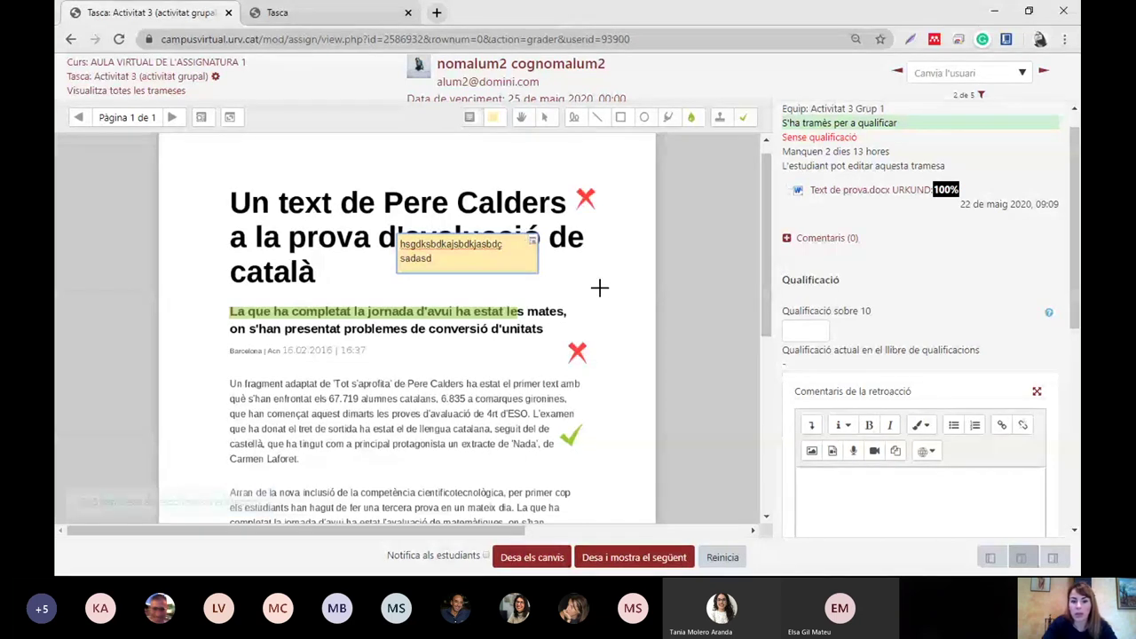
Step: Select the red cross stamp beside the title and delete it
{"action": "left_click", "coordinate": [546, 119]}
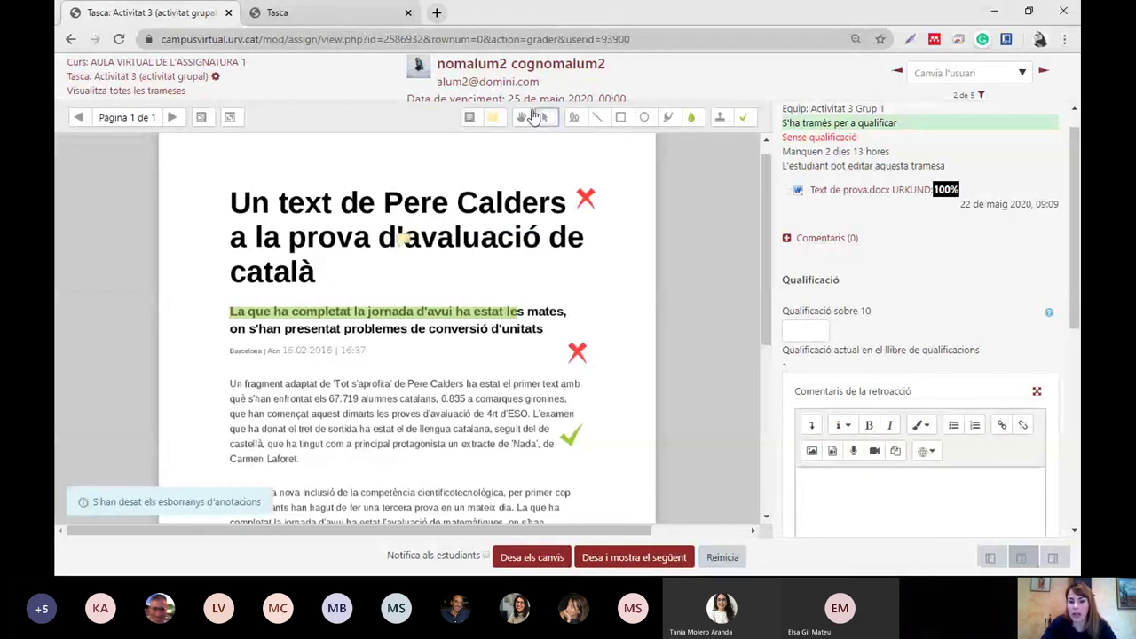
{"action": "left_click", "coordinate": [586, 199]}
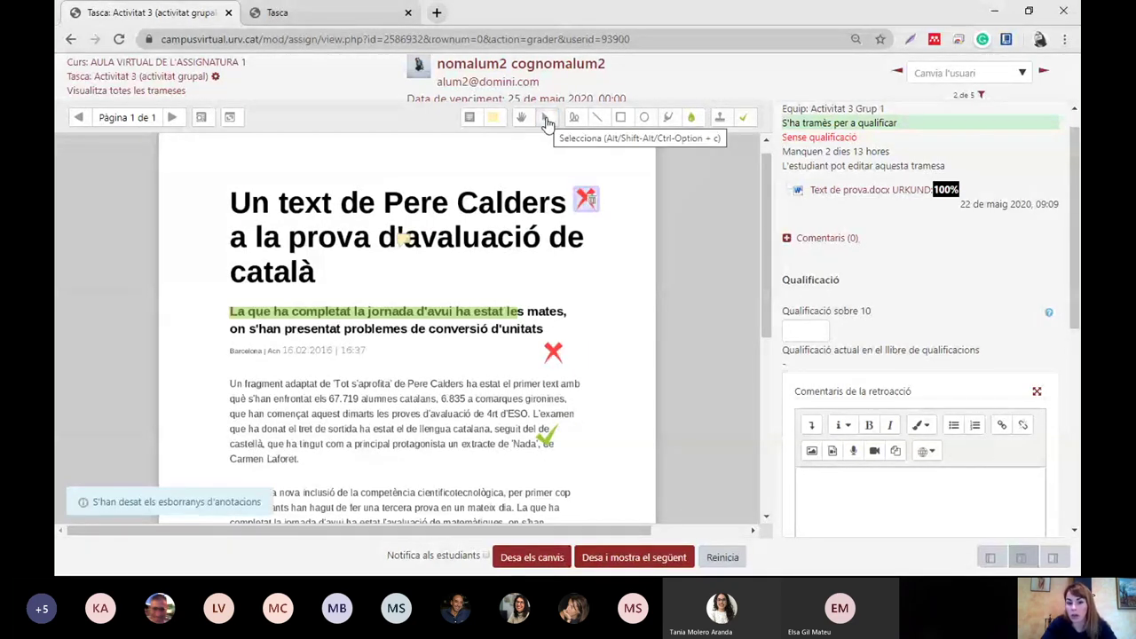
{"action": "left_click", "coordinate": [593, 204]}
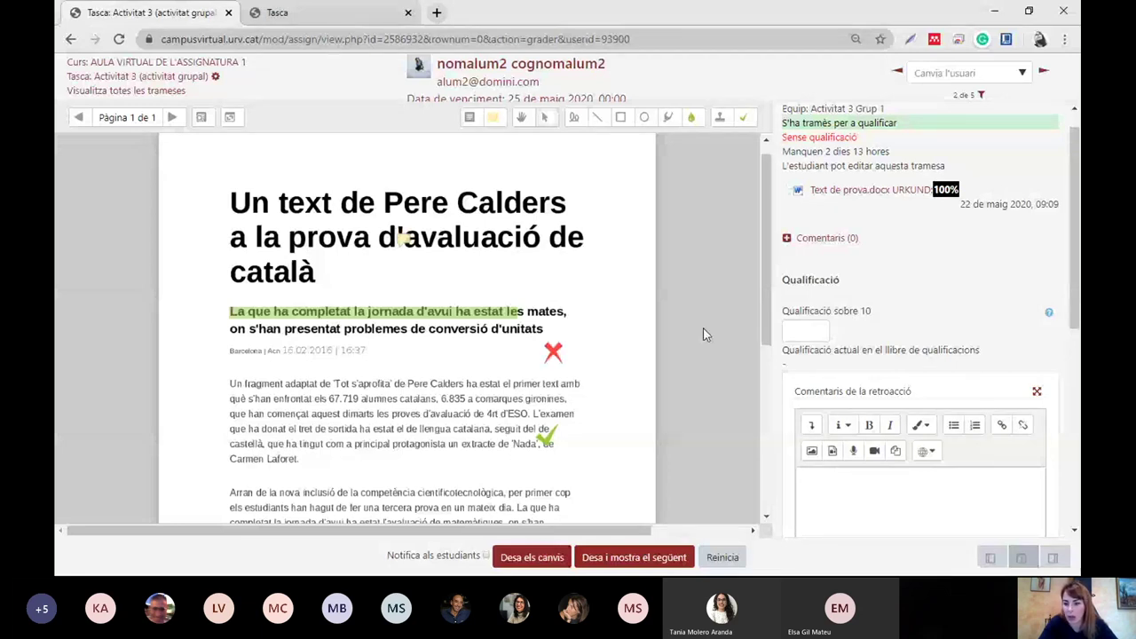
Step: Set the submission's grade out of 10 to 7,5
{"action": "scroll", "coordinate": [703, 335], "scroll_direction": "down", "scroll_amount": 1}
{"action": "left_click", "coordinate": [802, 329]}
{"action": "type", "text": "7,"}
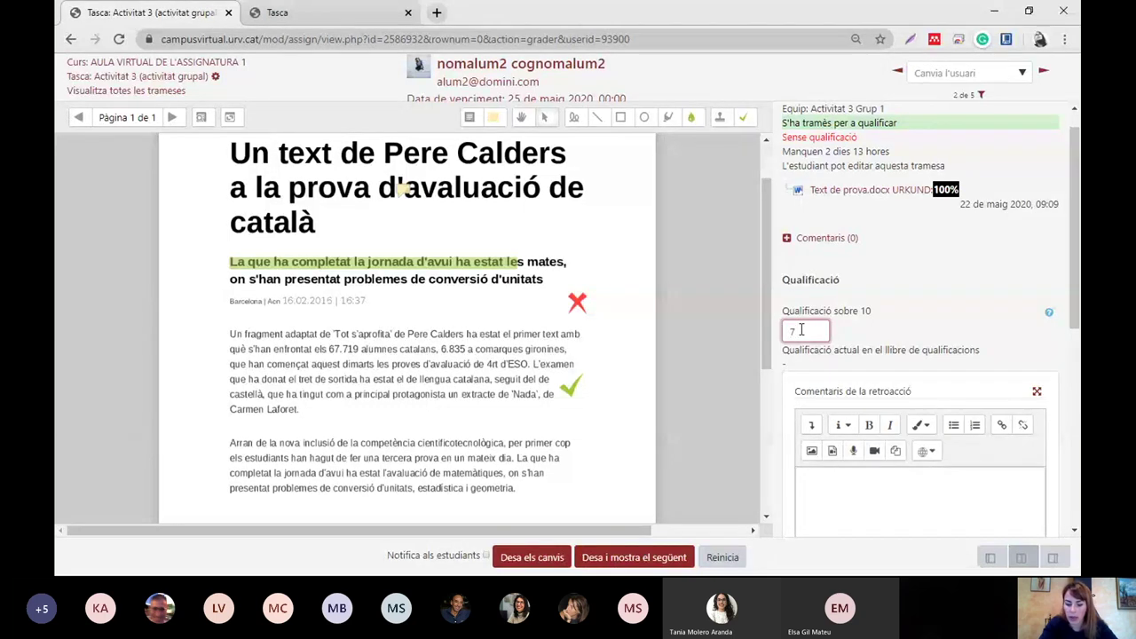
{"action": "type", "text": "5"}
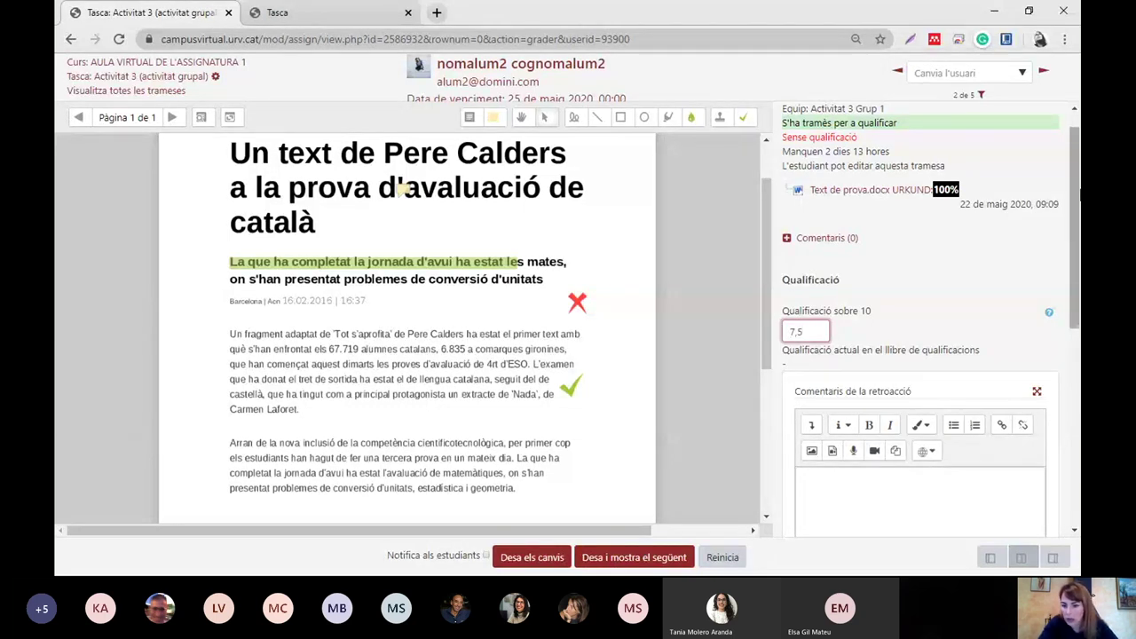
Step: Write the feedback comment "ajkshdkajshdash" with "kjasbdkjabsd" on a second line
{"action": "scroll", "coordinate": [976, 311], "scroll_direction": "down", "scroll_amount": 3}
{"action": "left_click", "coordinate": [982, 309]}
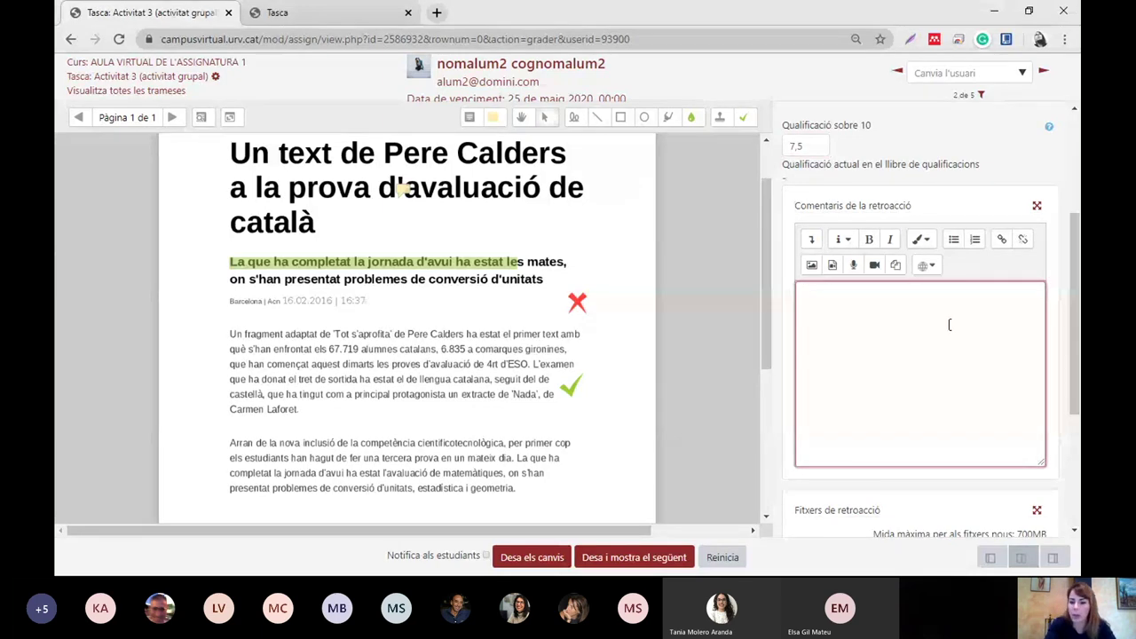
{"action": "type", "text": "ajkshdkajshdash"}
{"action": "key", "text": "Return"}
{"action": "type", "text": "kjasbdkjabsd"}
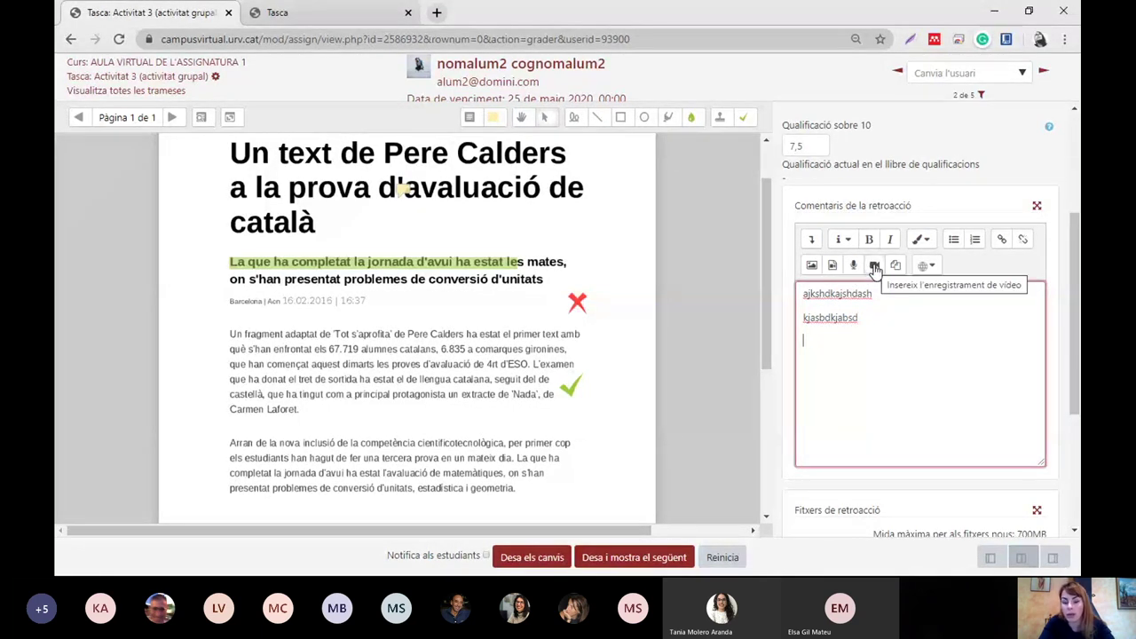
Step: Record a short audio message and attach it to the feedback comment below the text
{"action": "left_click", "coordinate": [853, 265]}
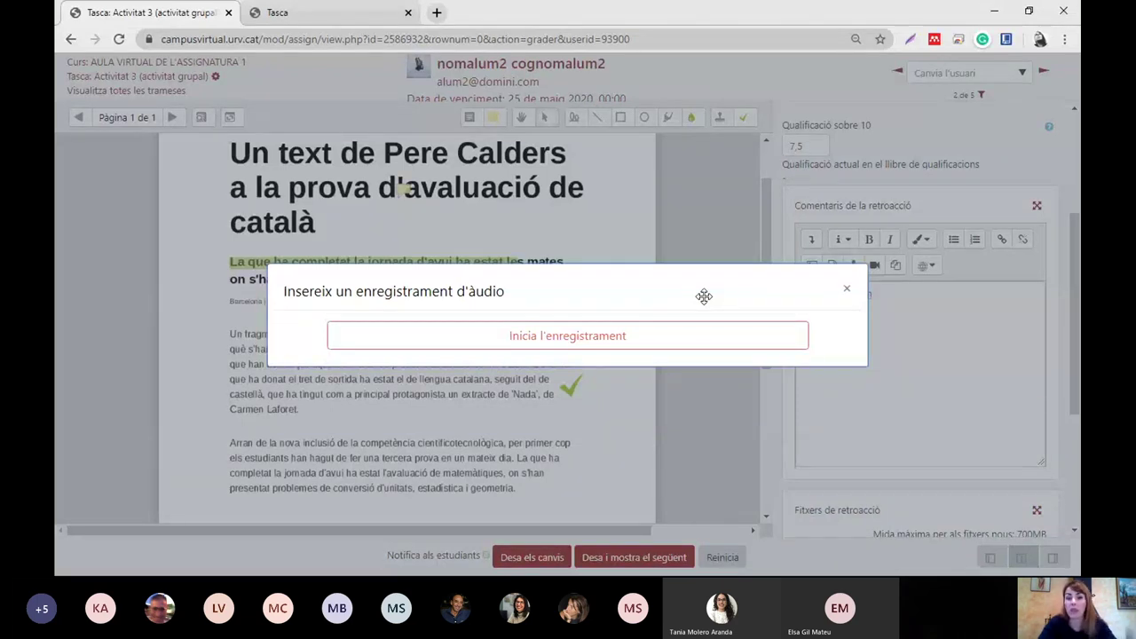
{"action": "left_click", "coordinate": [580, 343]}
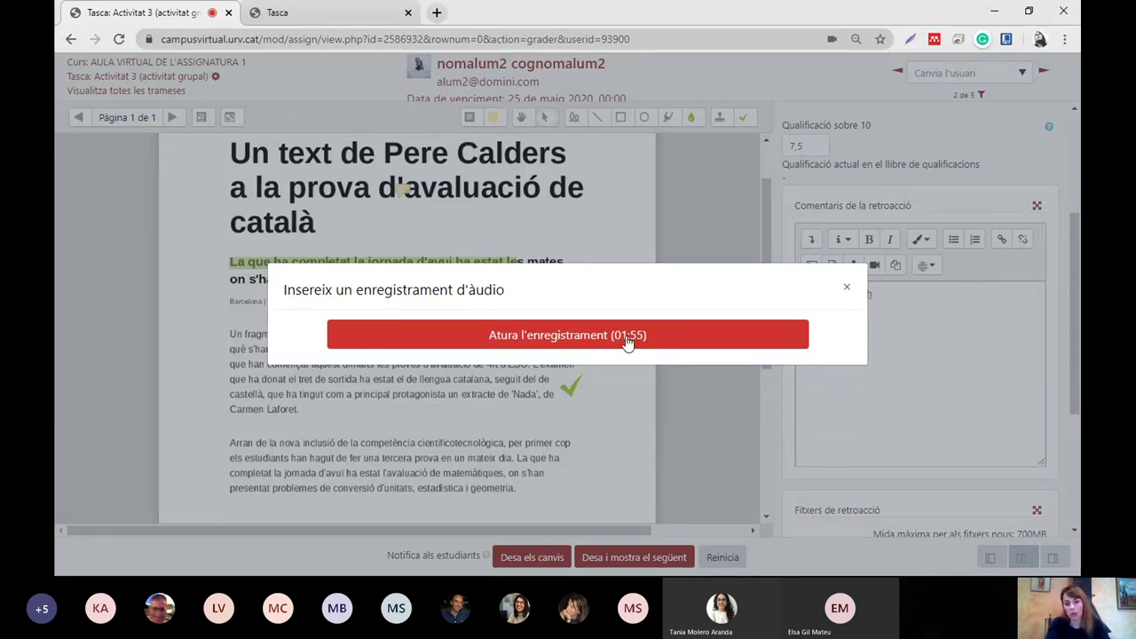
{"action": "left_click", "coordinate": [627, 339]}
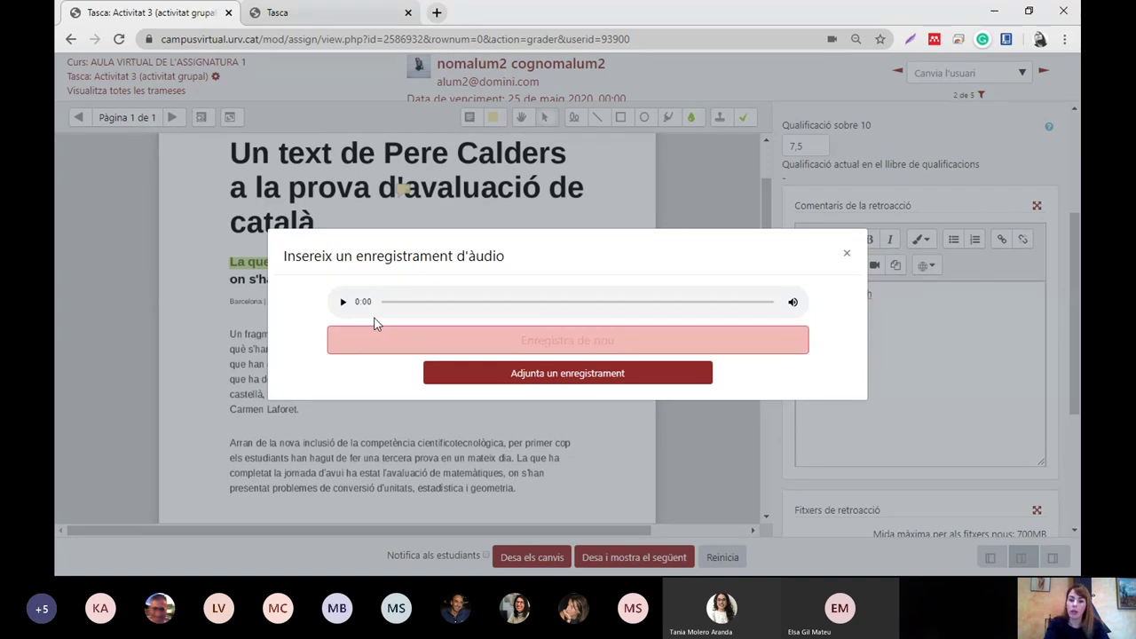
{"action": "left_click", "coordinate": [584, 381]}
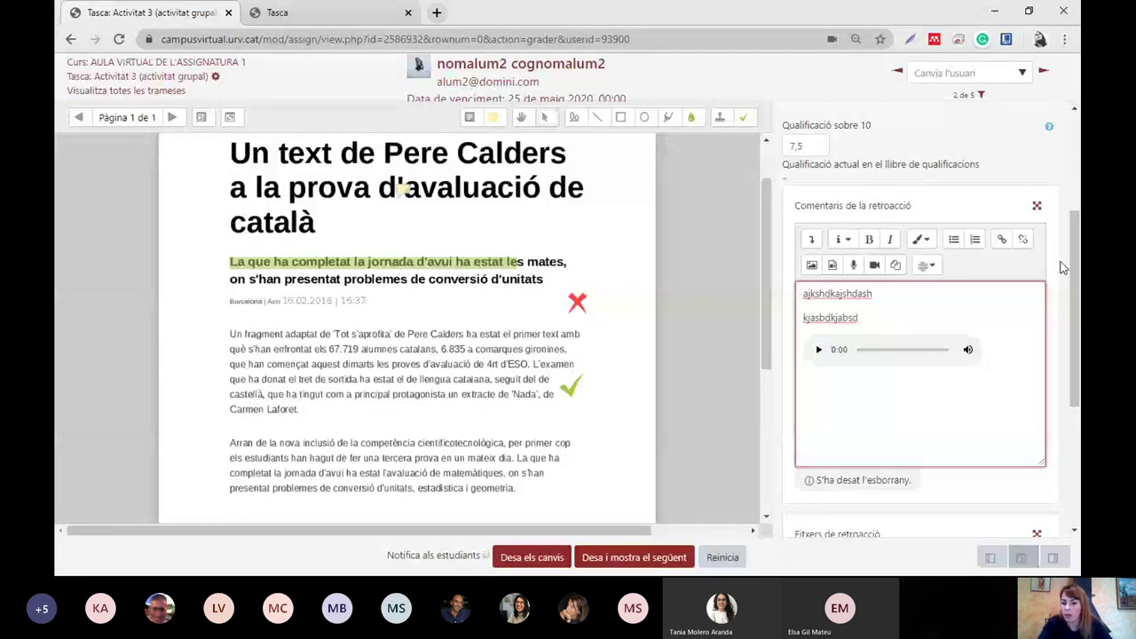
{"action": "scroll", "coordinate": [1063, 268], "scroll_direction": "down", "scroll_amount": 3}
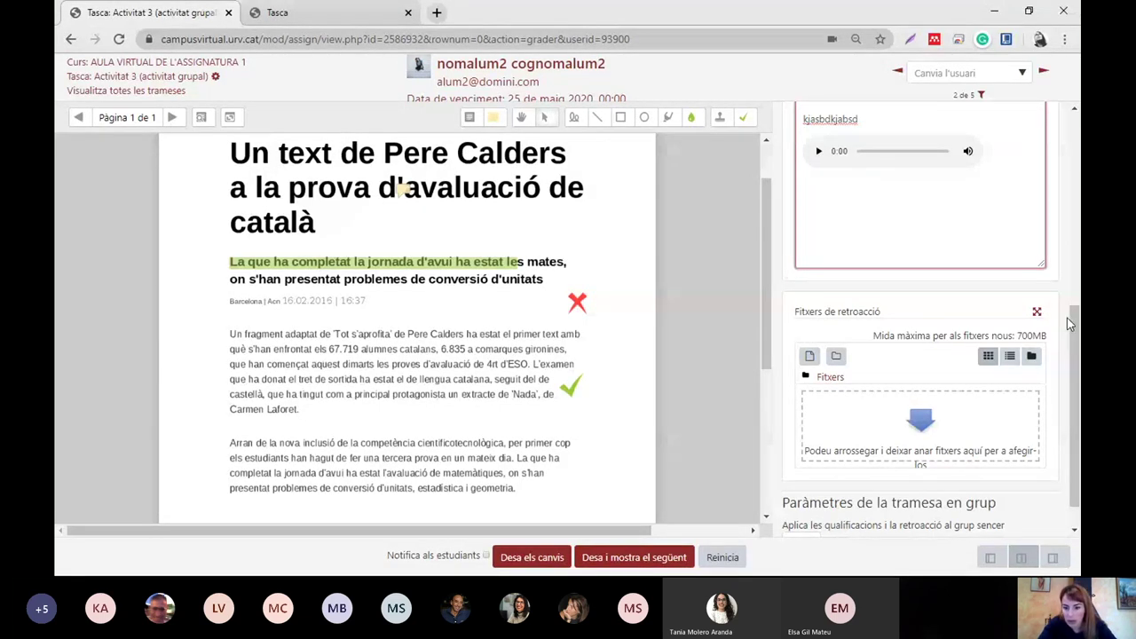
Step: Turn on student notification and save the grade and feedback for the submission, keeping them applied to the whole group
{"action": "scroll", "coordinate": [1079, 384], "scroll_direction": "down", "scroll_amount": 1}
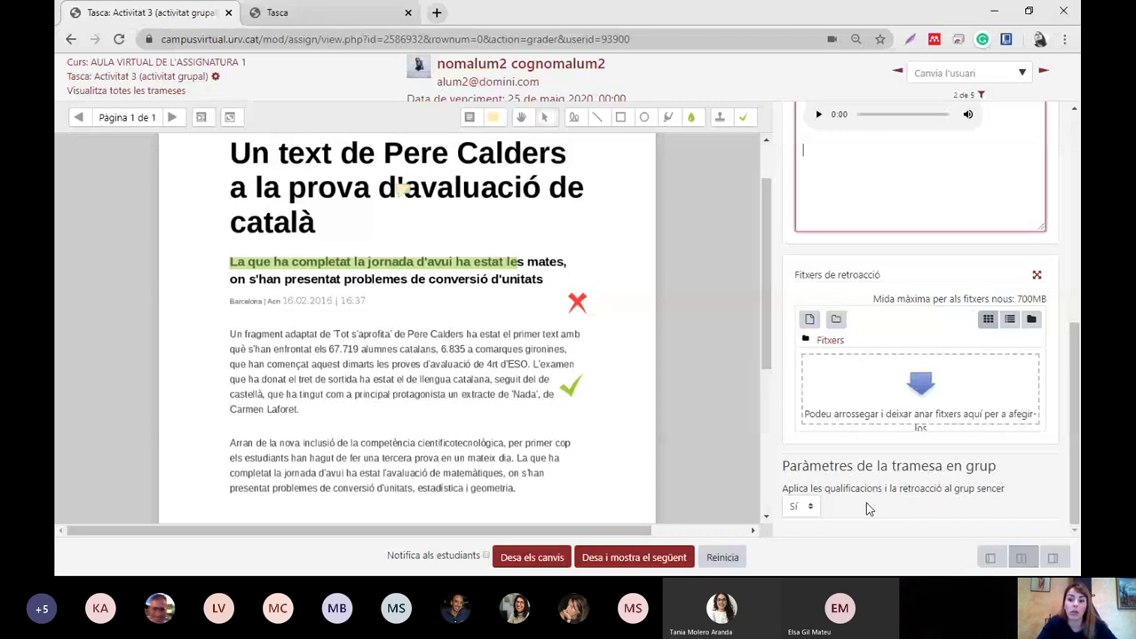
{"action": "scroll", "coordinate": [867, 502], "scroll_direction": "up", "scroll_amount": 2}
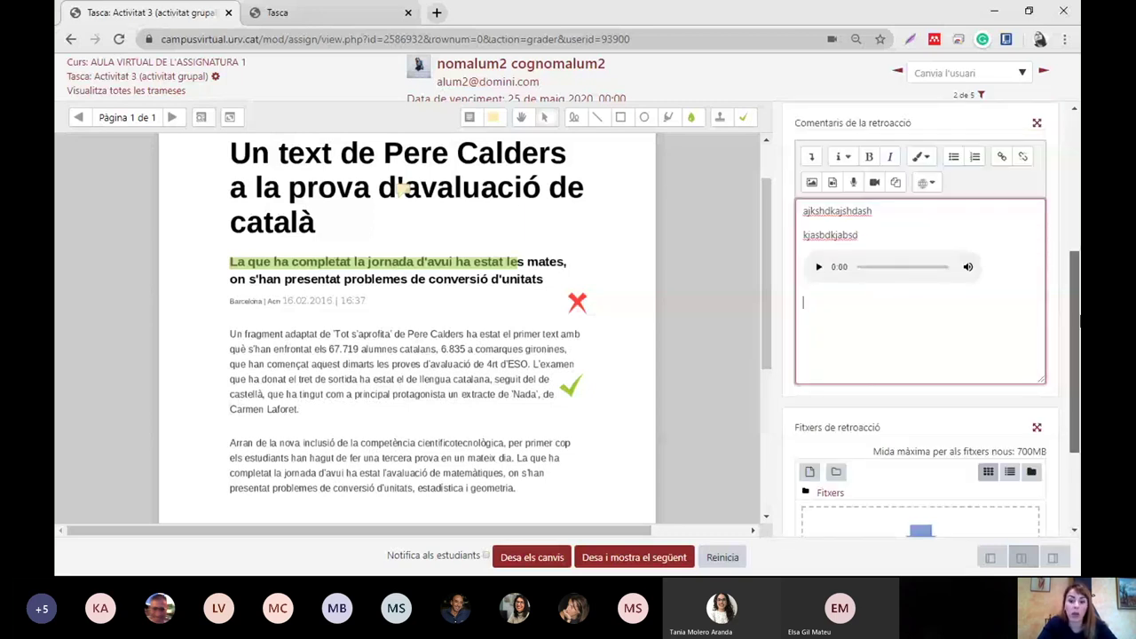
{"action": "scroll", "coordinate": [920, 319], "scroll_direction": "down", "scroll_amount": 1}
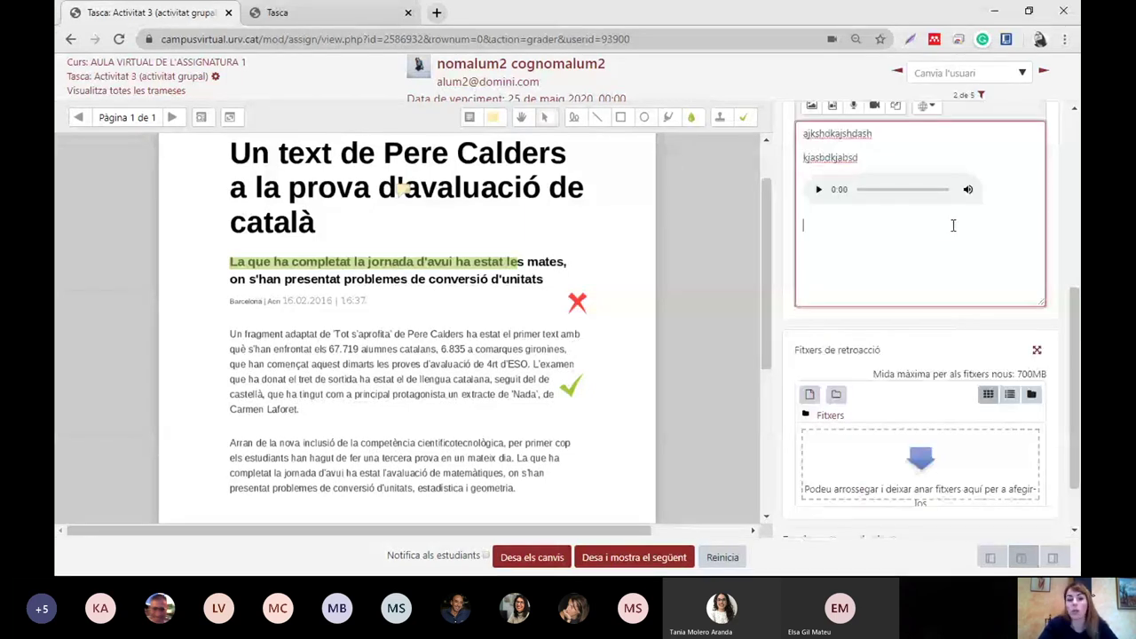
{"action": "left_click", "coordinate": [485, 556]}
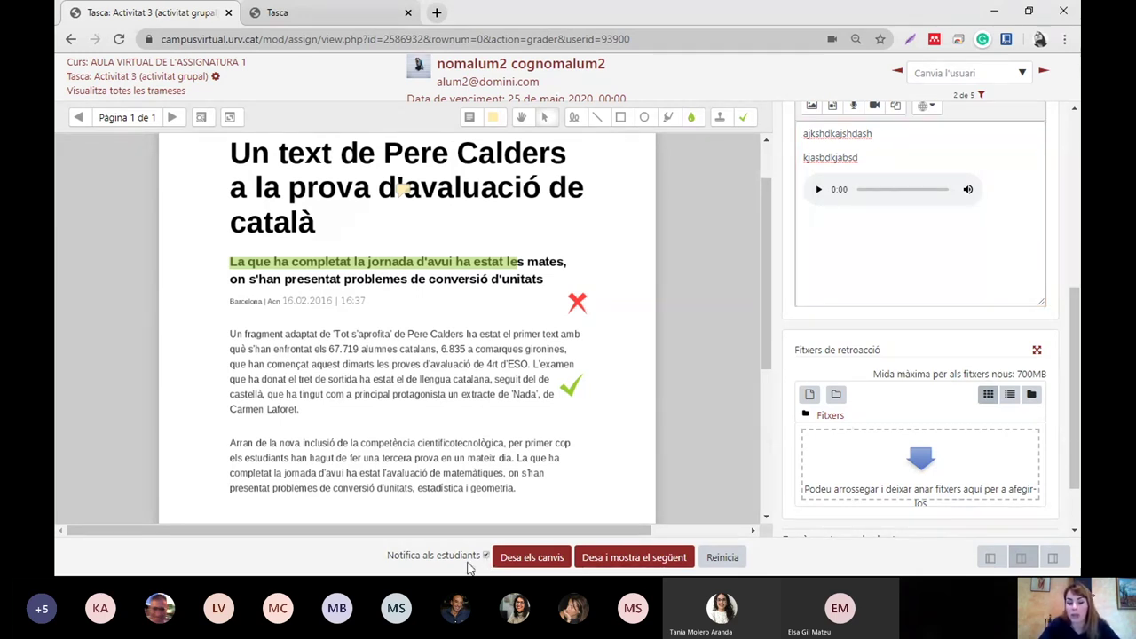
{"action": "left_click", "coordinate": [563, 566]}
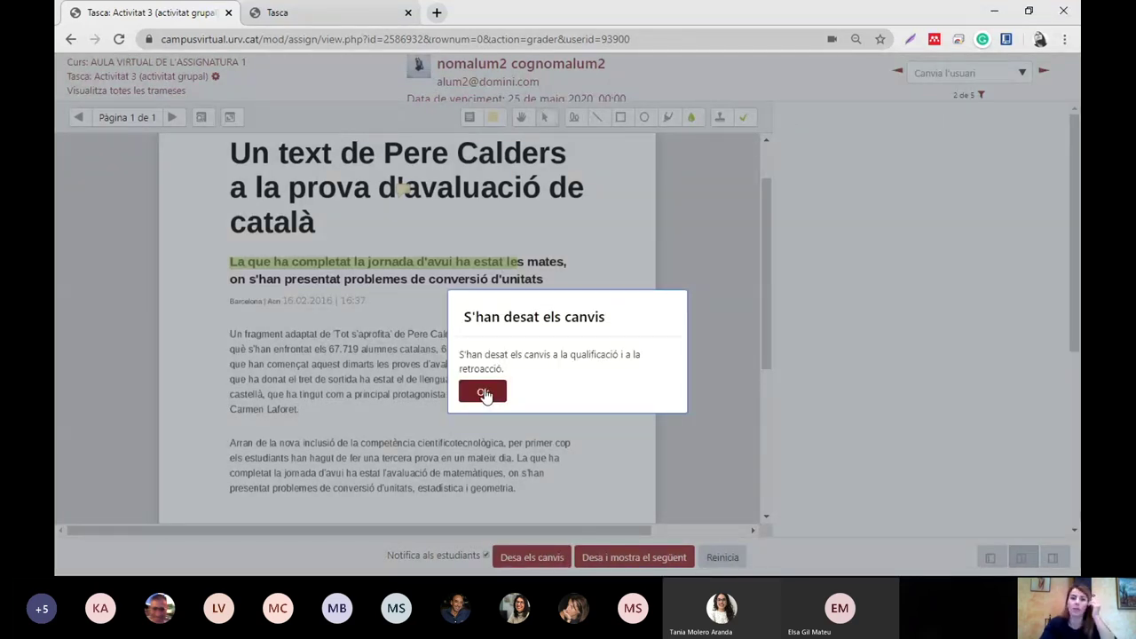
{"action": "left_click", "coordinate": [485, 396]}
Step: Leave the grader for the list of all Activitat 3 submissions and check the grades and feedback of the Grup 1 members
{"action": "left_click", "coordinate": [152, 93]}
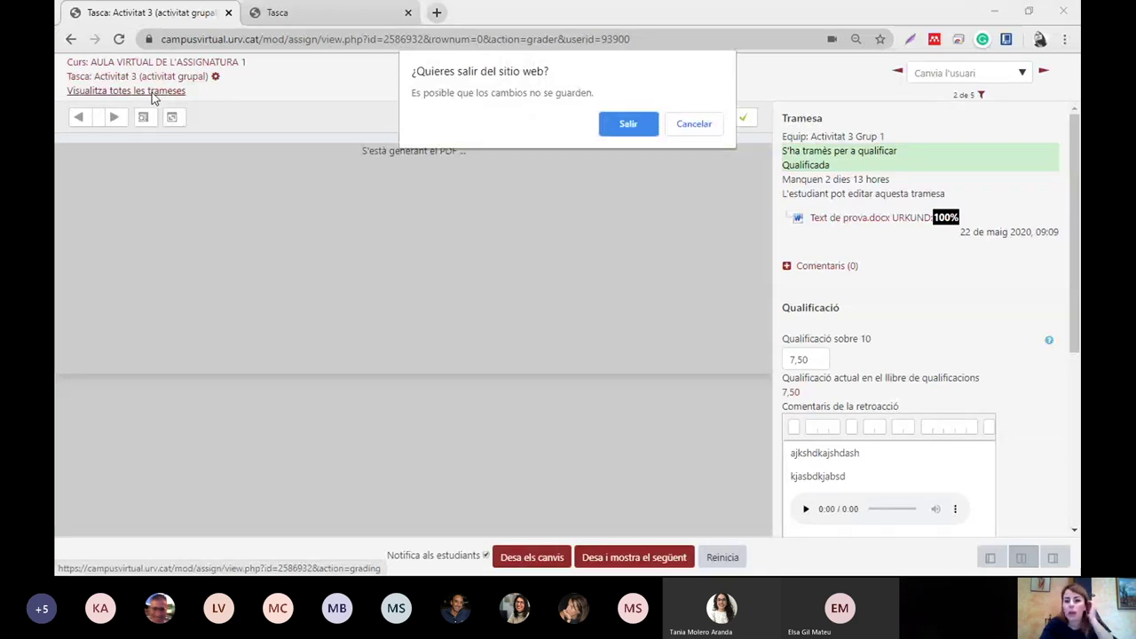
{"action": "left_click", "coordinate": [629, 124]}
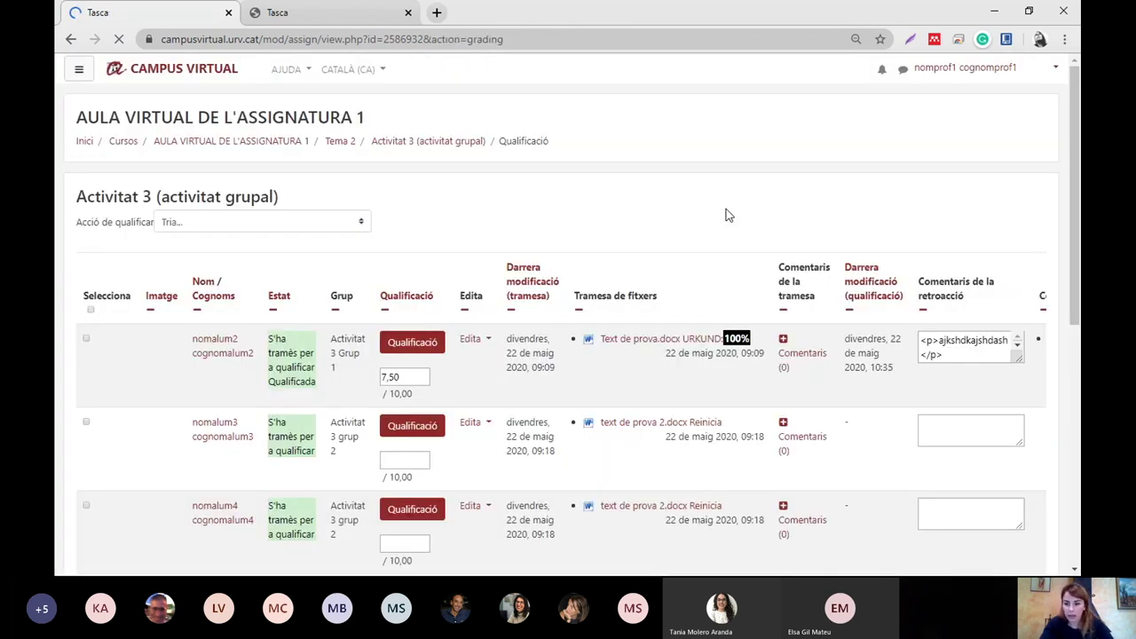
{"action": "left_click_drag", "start_coordinate": [1078, 202], "coordinate": [1070, 378]}
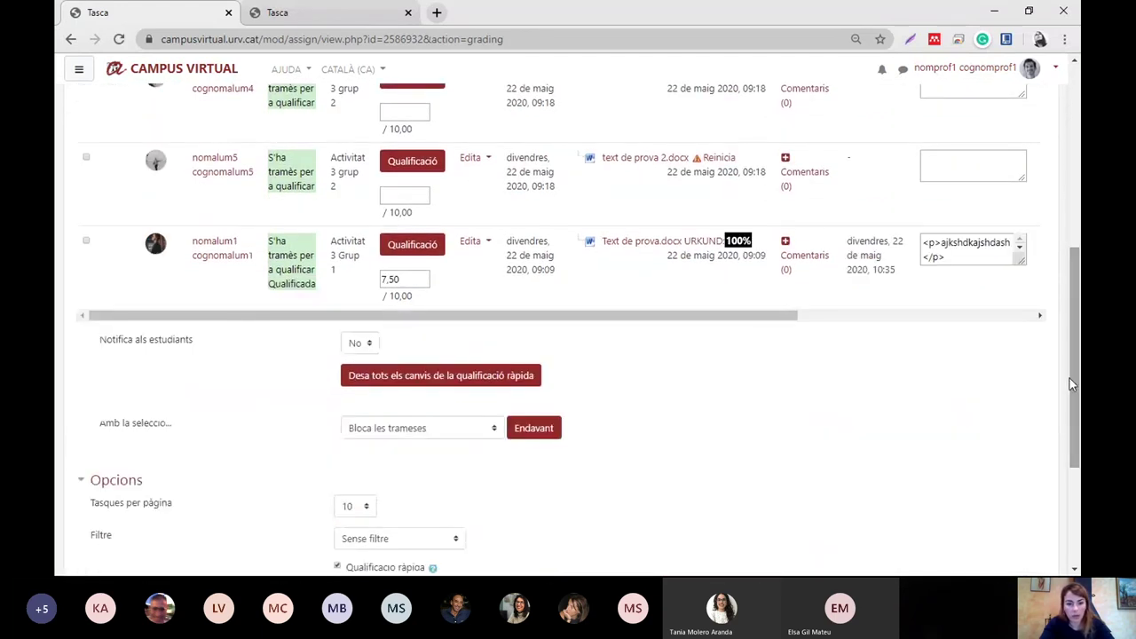
Step: Examine the Activitat 3 grading table, including each student's group, submission, feedback comments, annotated PDF and final grade
{"action": "left_click_drag", "start_coordinate": [345, 282], "coordinate": [330, 274]}
{"action": "left_click", "coordinate": [337, 286]}
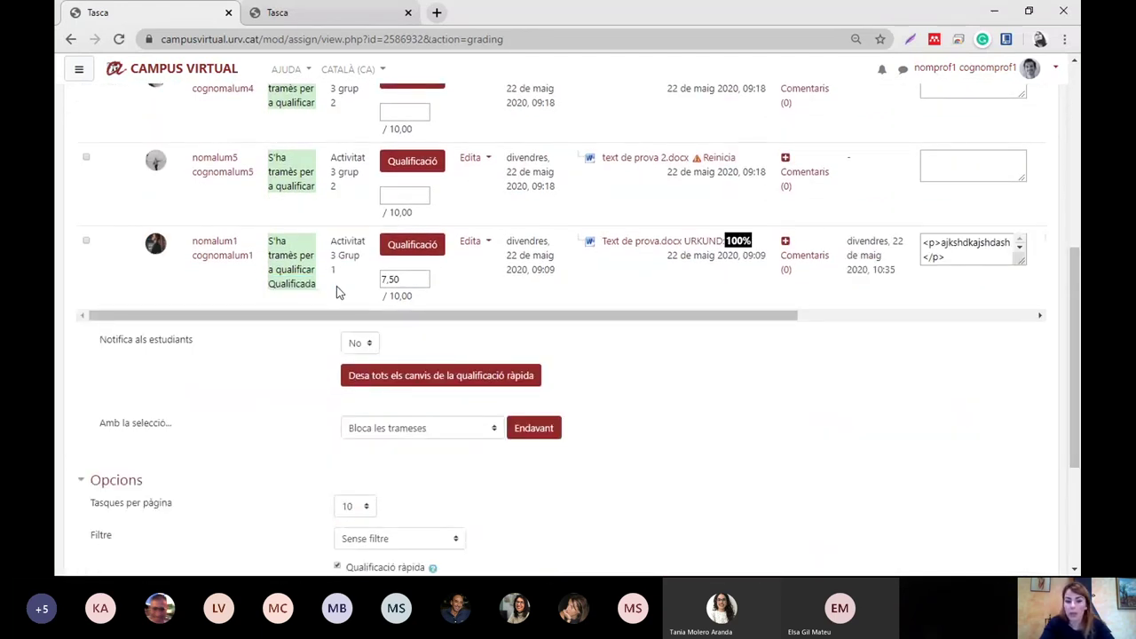
{"action": "scroll", "coordinate": [675, 257], "scroll_direction": "right", "scroll_amount": 3}
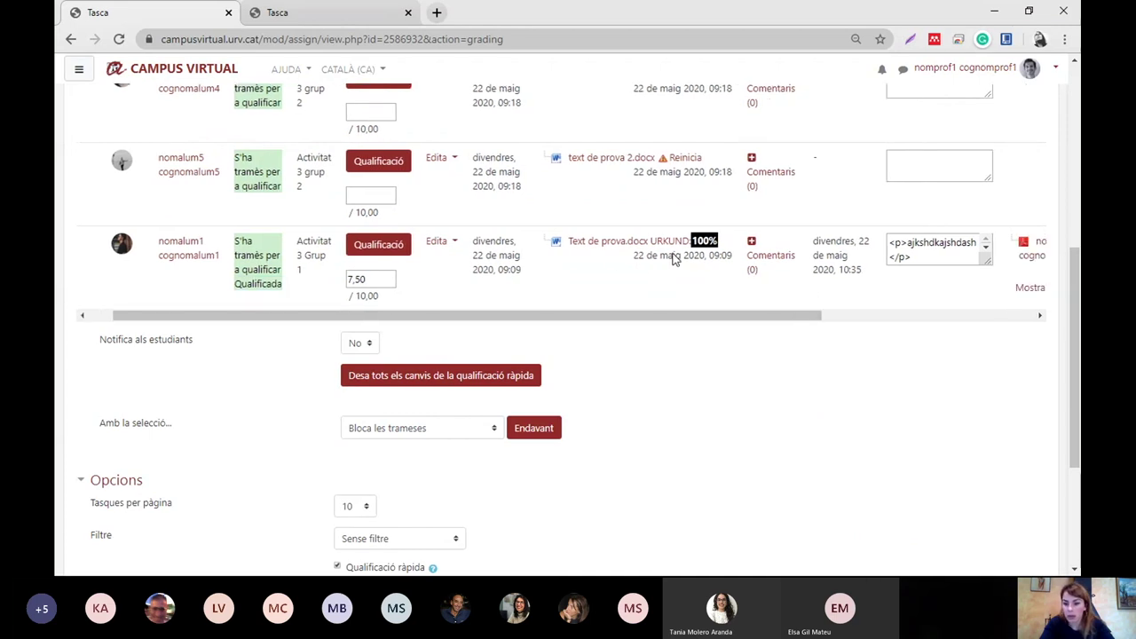
{"action": "scroll", "coordinate": [675, 257], "scroll_direction": "right", "scroll_amount": 5}
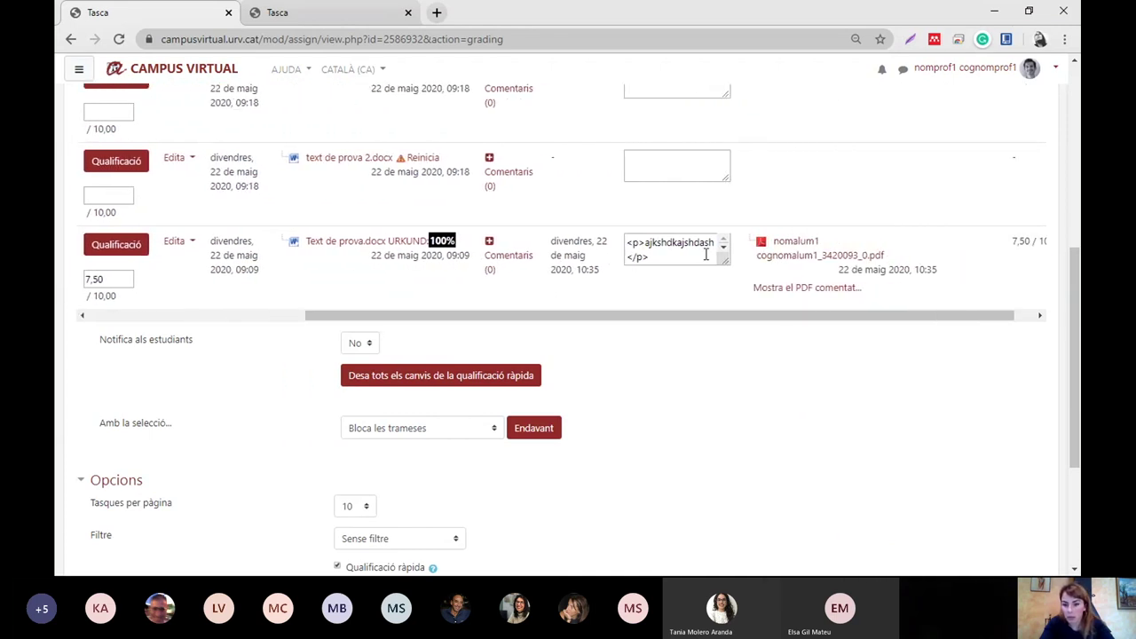
{"action": "scroll", "coordinate": [881, 247], "scroll_direction": "up", "scroll_amount": 1}
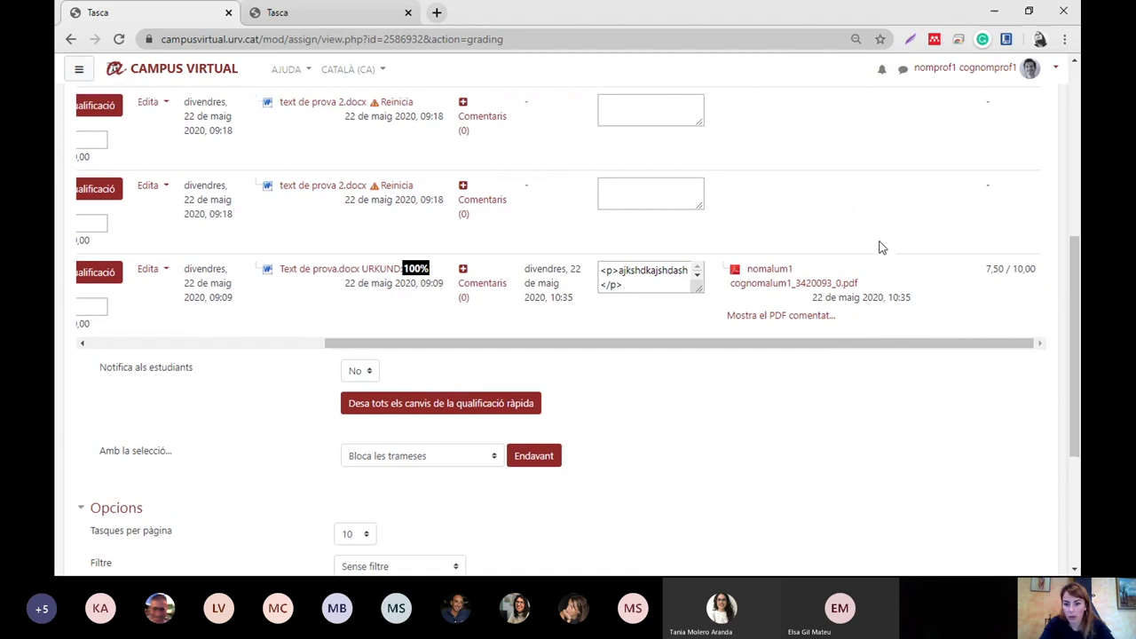
{"action": "scroll", "coordinate": [881, 248], "scroll_direction": "up", "scroll_amount": 3}
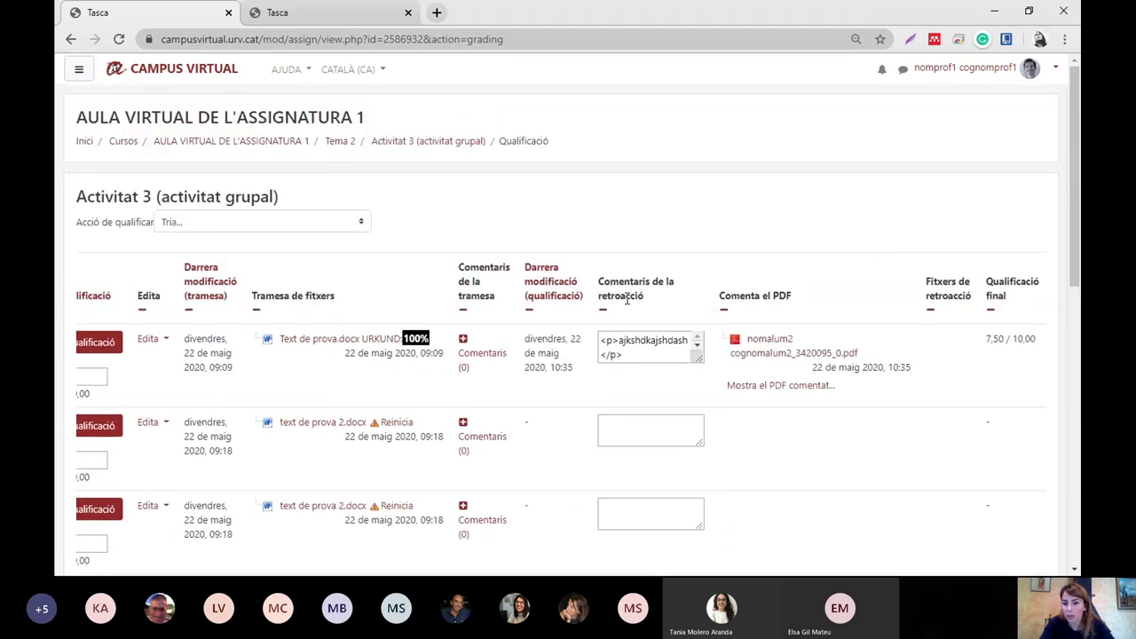
{"action": "scroll", "coordinate": [753, 249], "scroll_direction": "down", "scroll_amount": 2}
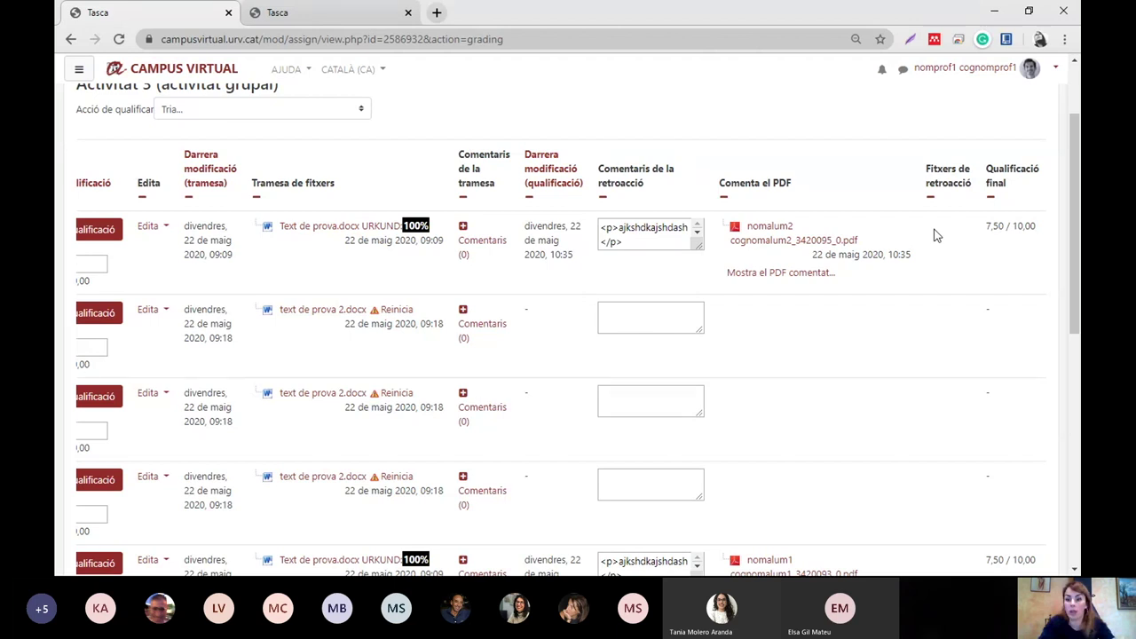
{"action": "scroll", "coordinate": [521, 277], "scroll_direction": "left", "scroll_amount": 1}
{"action": "scroll", "coordinate": [521, 278], "scroll_direction": "left", "scroll_amount": 5}
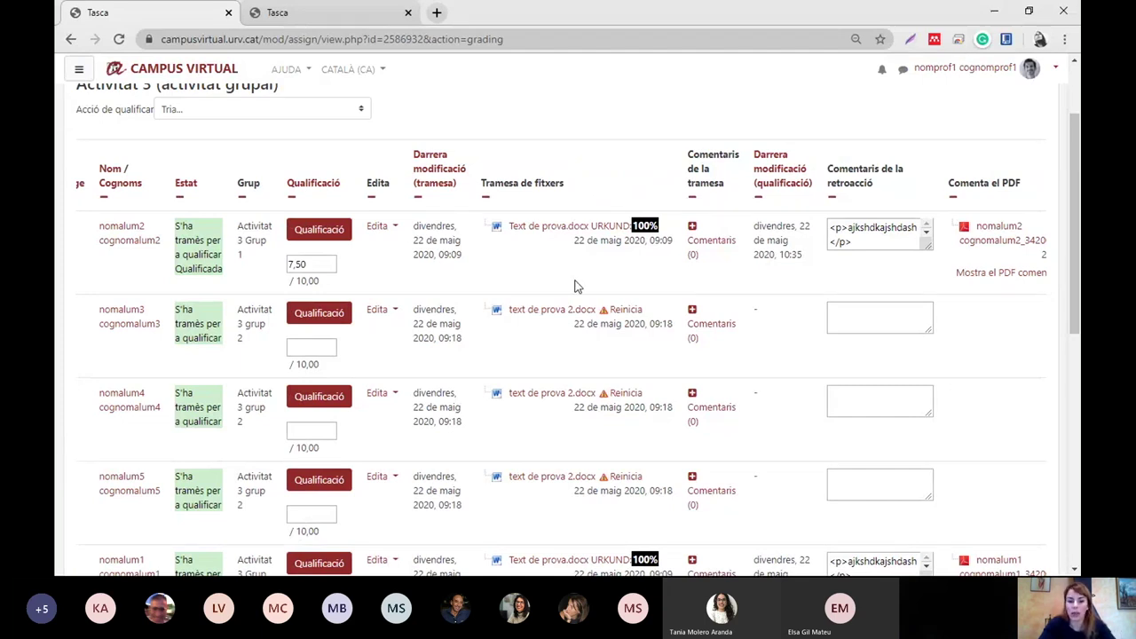
{"action": "scroll", "coordinate": [575, 286], "scroll_direction": "left", "scroll_amount": 2}
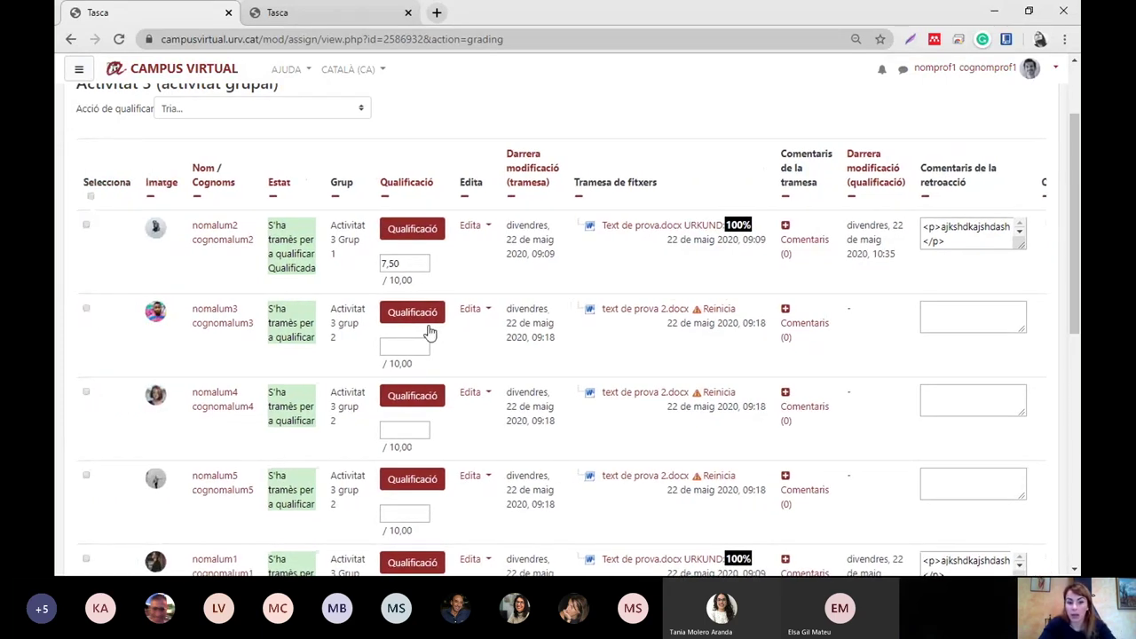
Step: Grade the ungraded Activitat 3 grup 2 submission 5 out of 10 with the feedback comment "asdasdasdasd" and save the changes
{"action": "left_click", "coordinate": [415, 313]}
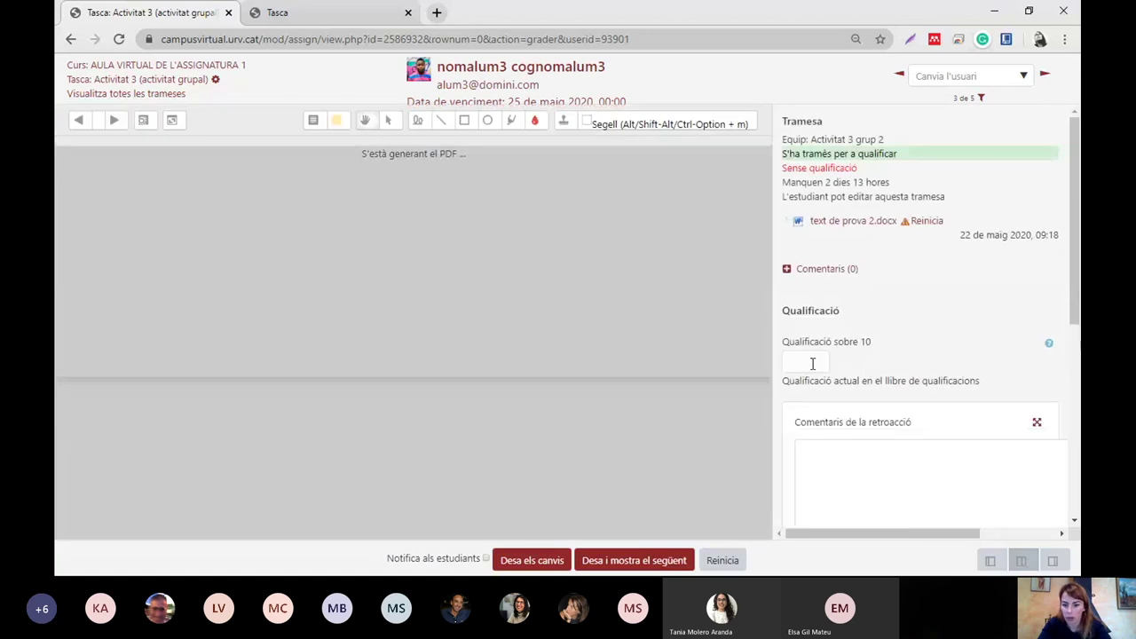
{"action": "left_click", "coordinate": [812, 362]}
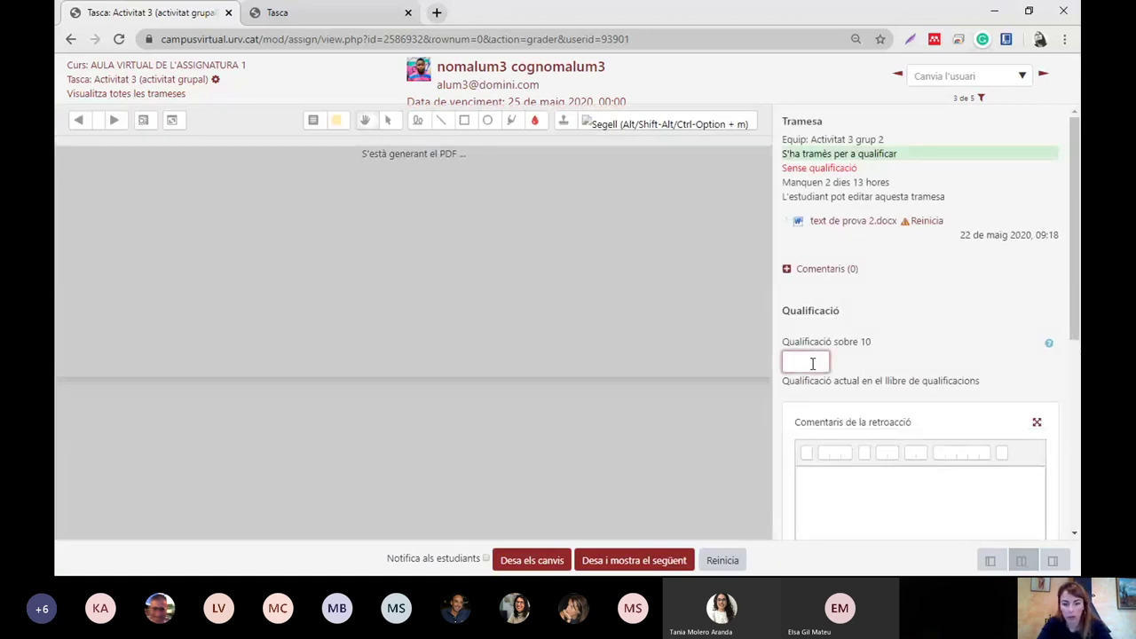
{"action": "type", "text": "5"}
{"action": "left_click_drag", "start_coordinate": [1074, 289], "coordinate": [1068, 464]}
{"action": "left_click", "coordinate": [926, 218]}
{"action": "type", "text": "asdasdasdasd"}
{"action": "left_click", "coordinate": [530, 561]}
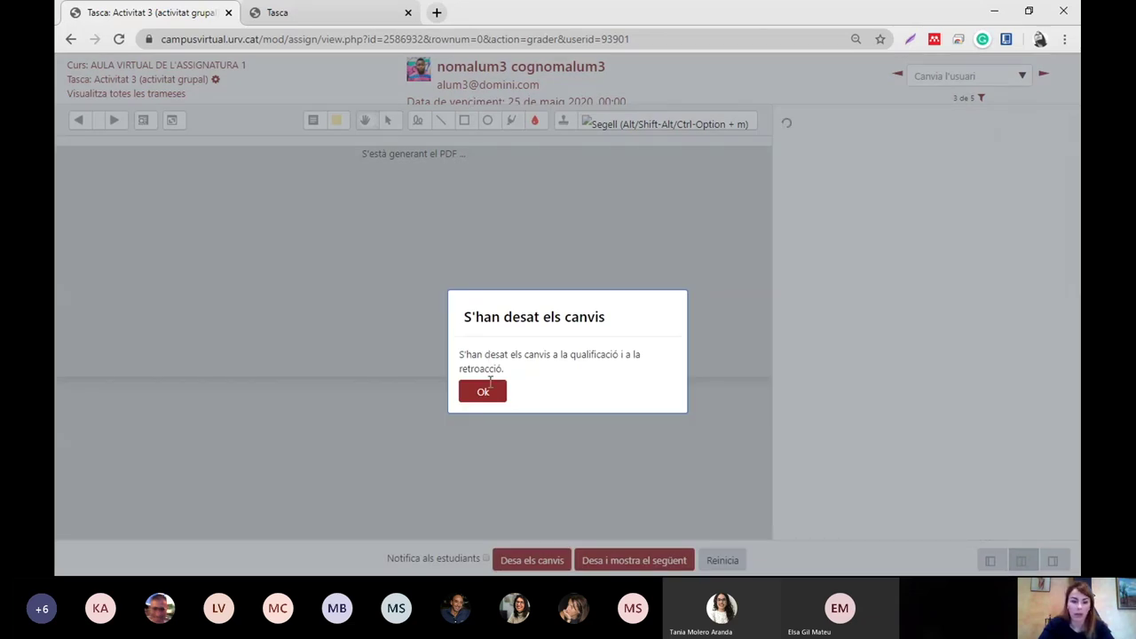
{"action": "left_click", "coordinate": [487, 389]}
Step: Return to the list of all submissions and check the grades and feedback of the grup 2 members
{"action": "left_click", "coordinate": [122, 94]}
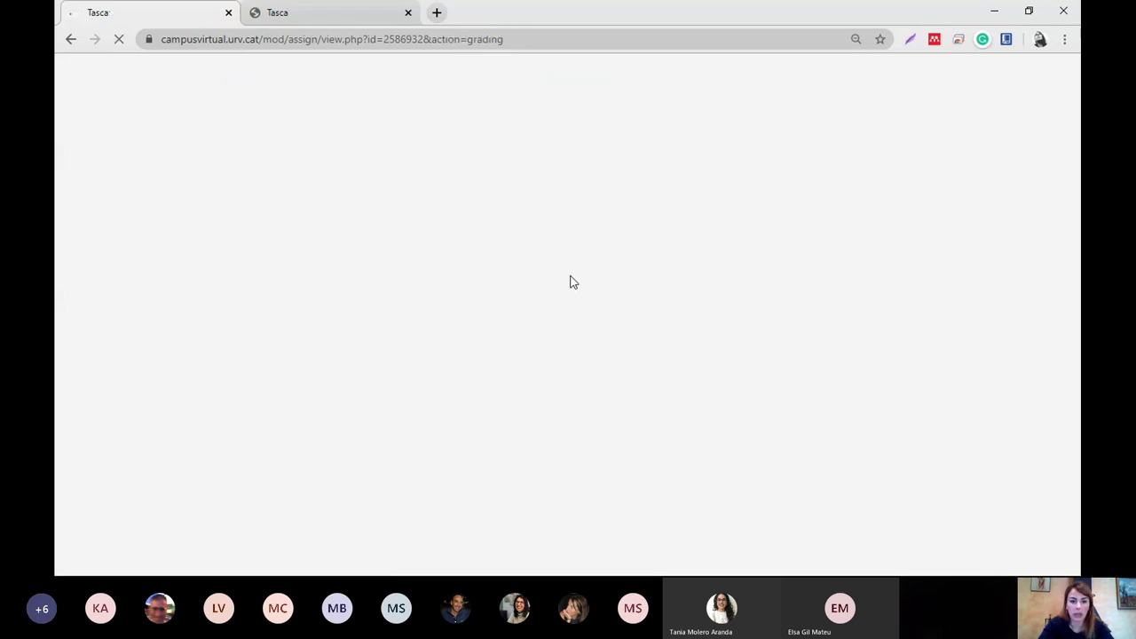
{"action": "scroll", "coordinate": [641, 283], "scroll_direction": "down", "scroll_amount": 5}
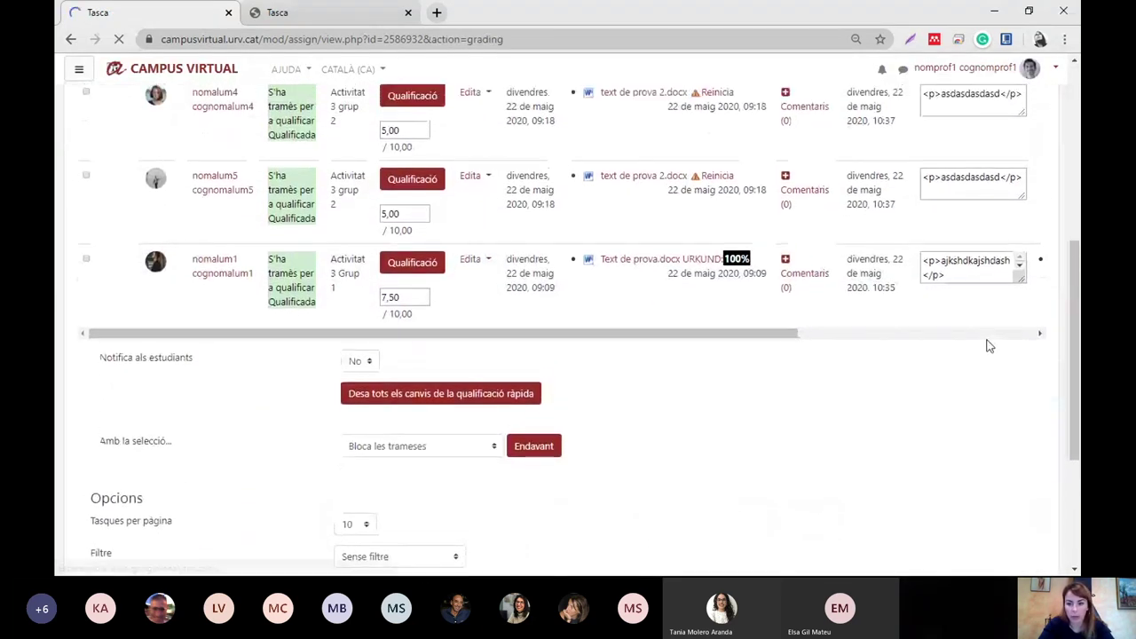
{"action": "left_click_drag", "start_coordinate": [1076, 316], "coordinate": [1078, 243]}
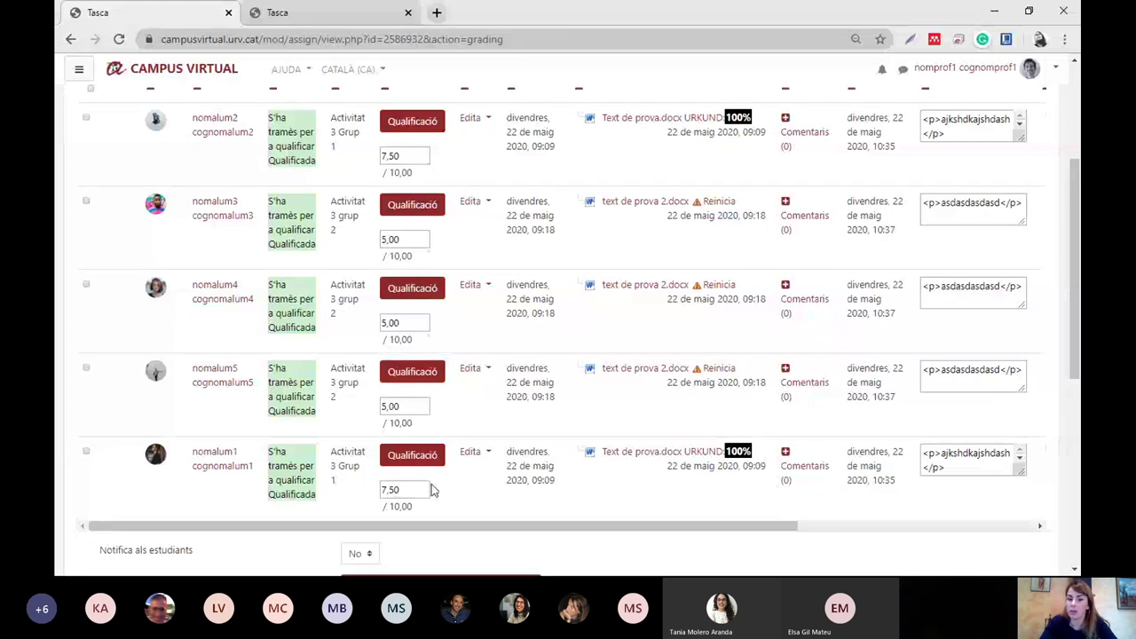
{"action": "scroll", "coordinate": [1031, 415], "scroll_direction": "up", "scroll_amount": 3}
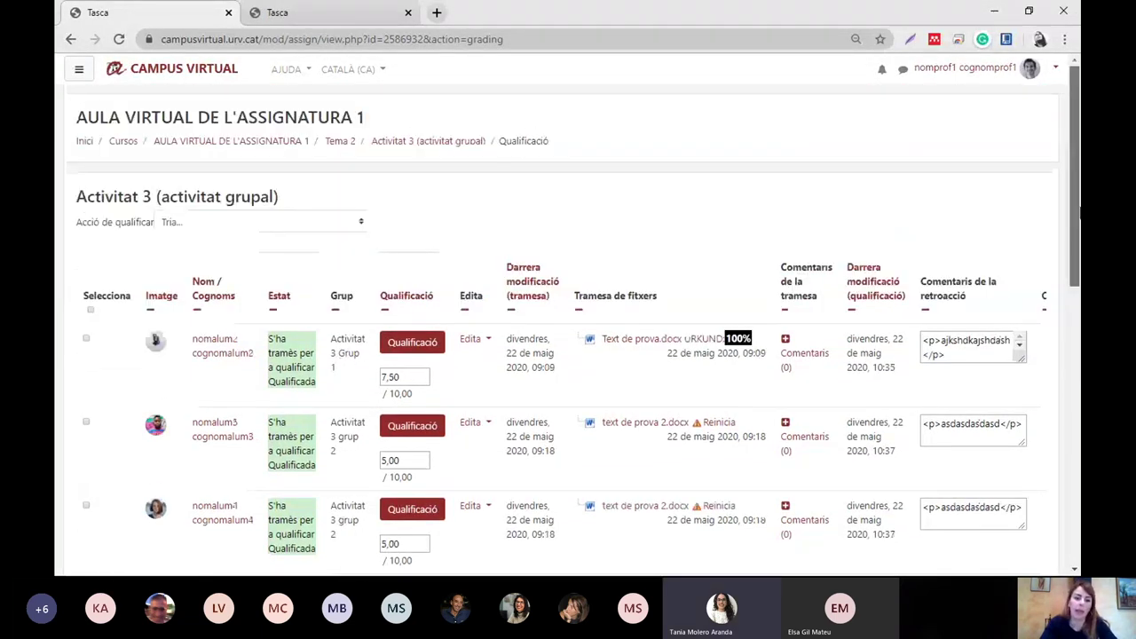
Step: Go back to the course's Tema 2 section, show the course navigation and view the group activities
{"action": "left_click", "coordinate": [345, 148]}
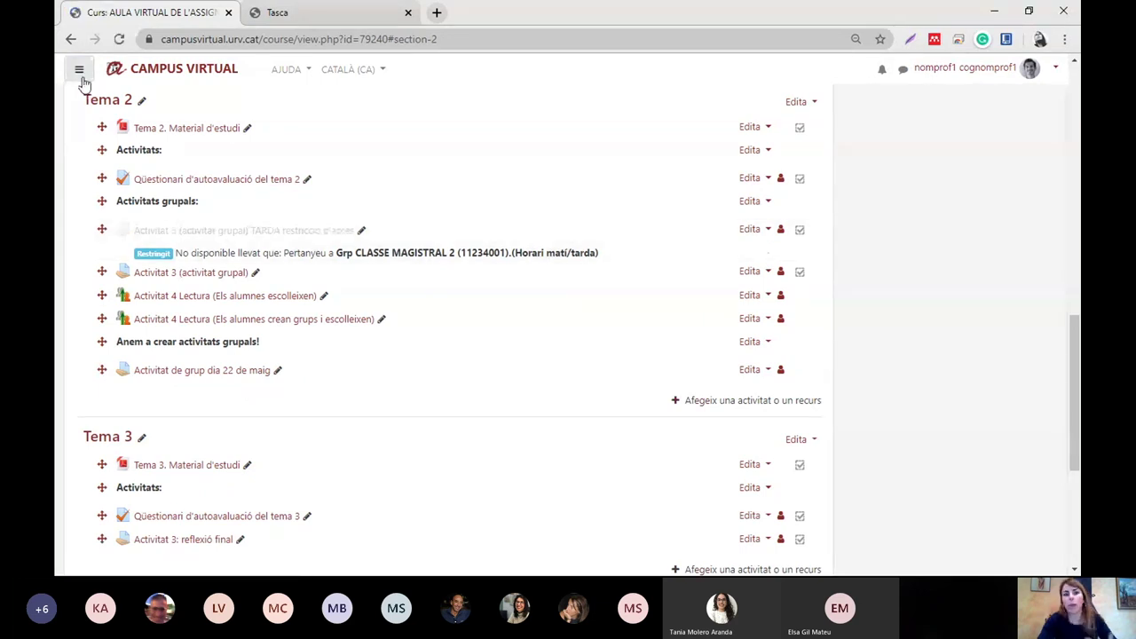
{"action": "left_click", "coordinate": [79, 72]}
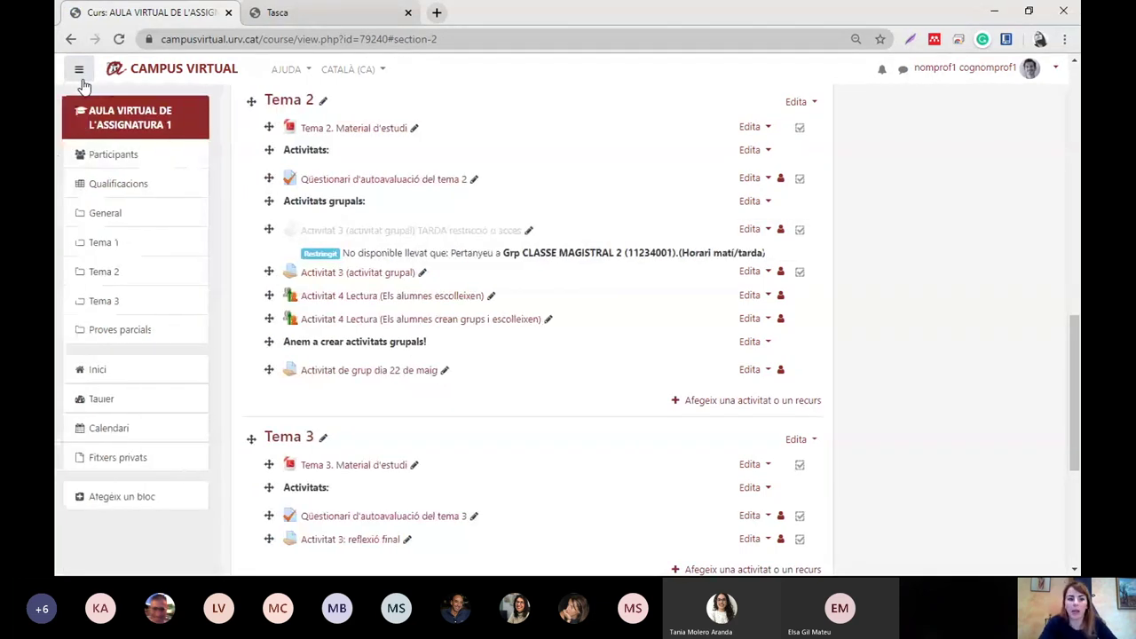
{"action": "scroll", "coordinate": [1077, 316], "scroll_direction": "up", "scroll_amount": 2}
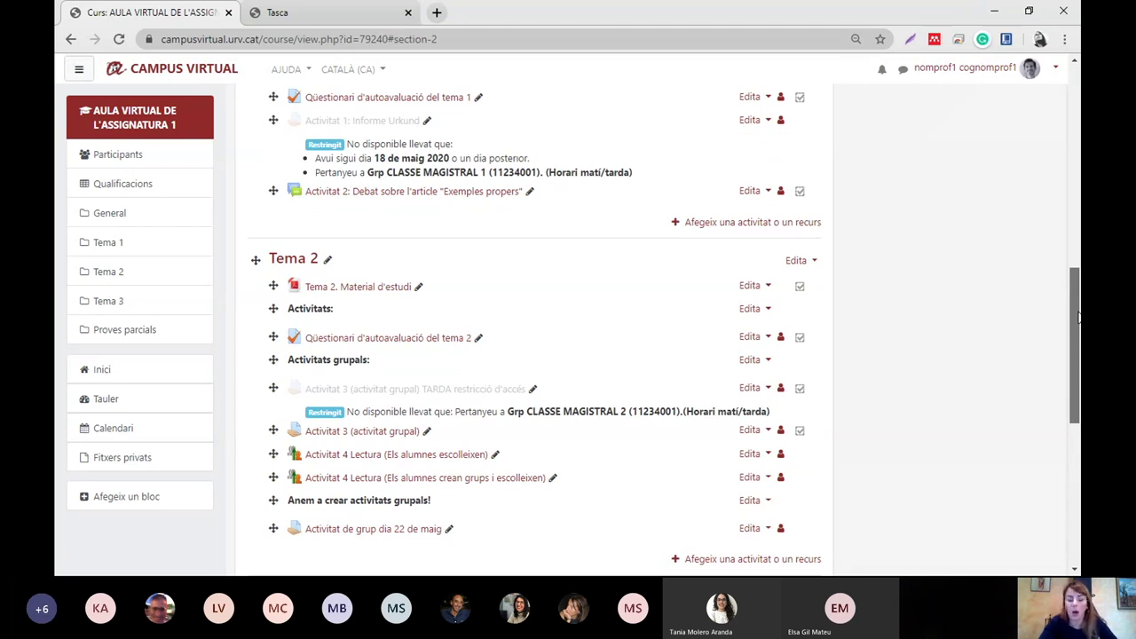
{"action": "left_click_drag", "start_coordinate": [1078, 316], "coordinate": [1078, 367]}
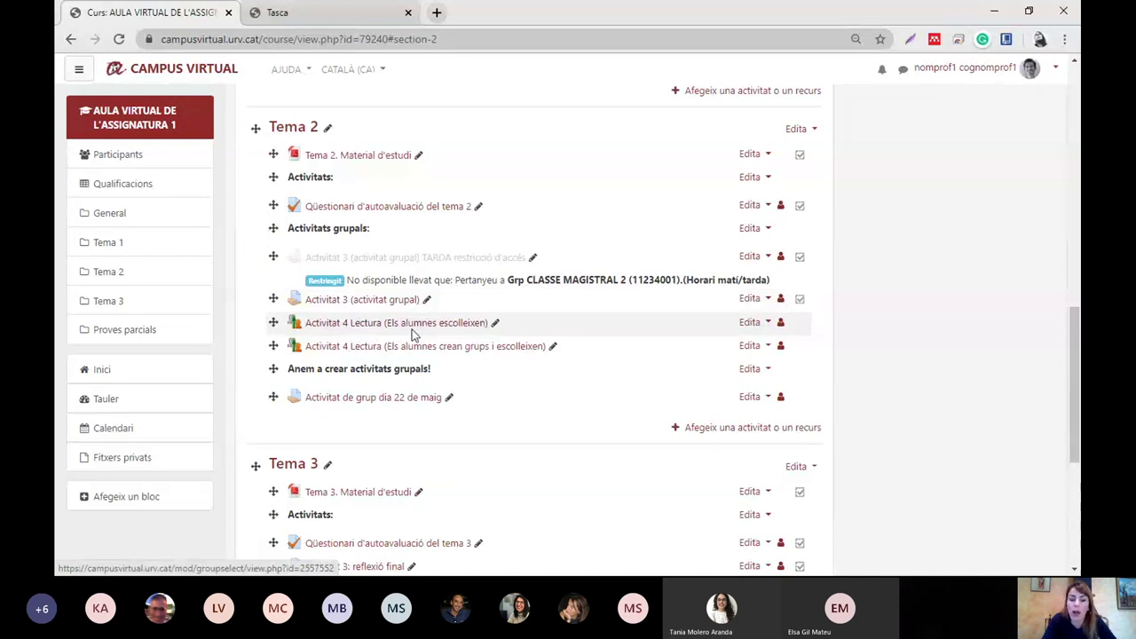
Step: Open both Activitat 4 Lectura group-choice activities in Tema 2 and examine the student-created groups, their descriptions and members
{"action": "left_click", "coordinate": [444, 325]}
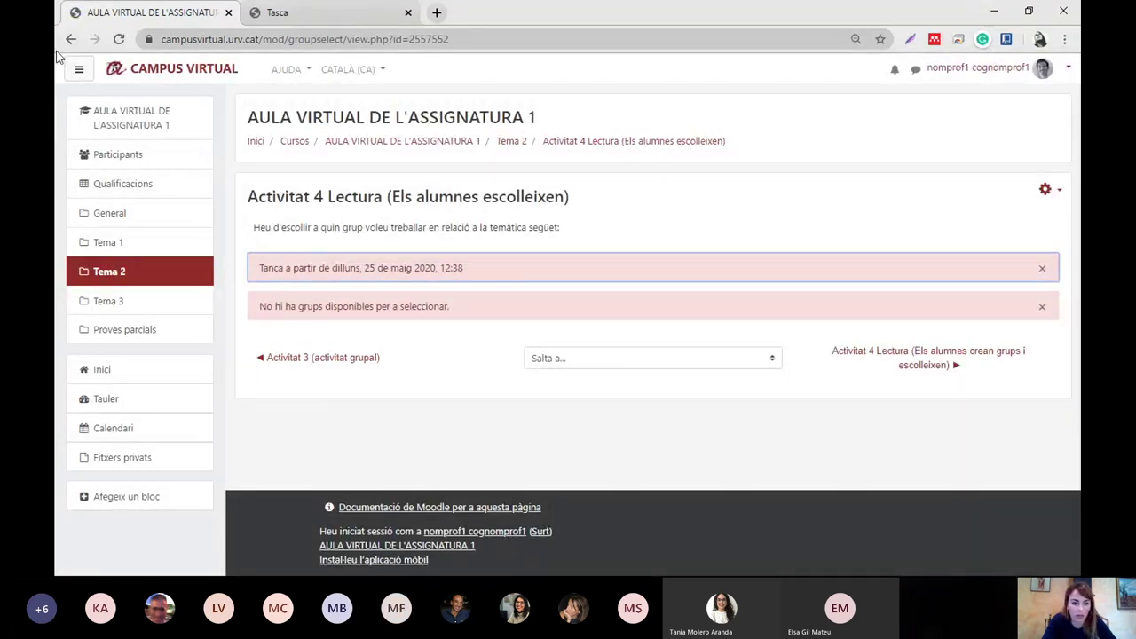
{"action": "left_click", "coordinate": [136, 131]}
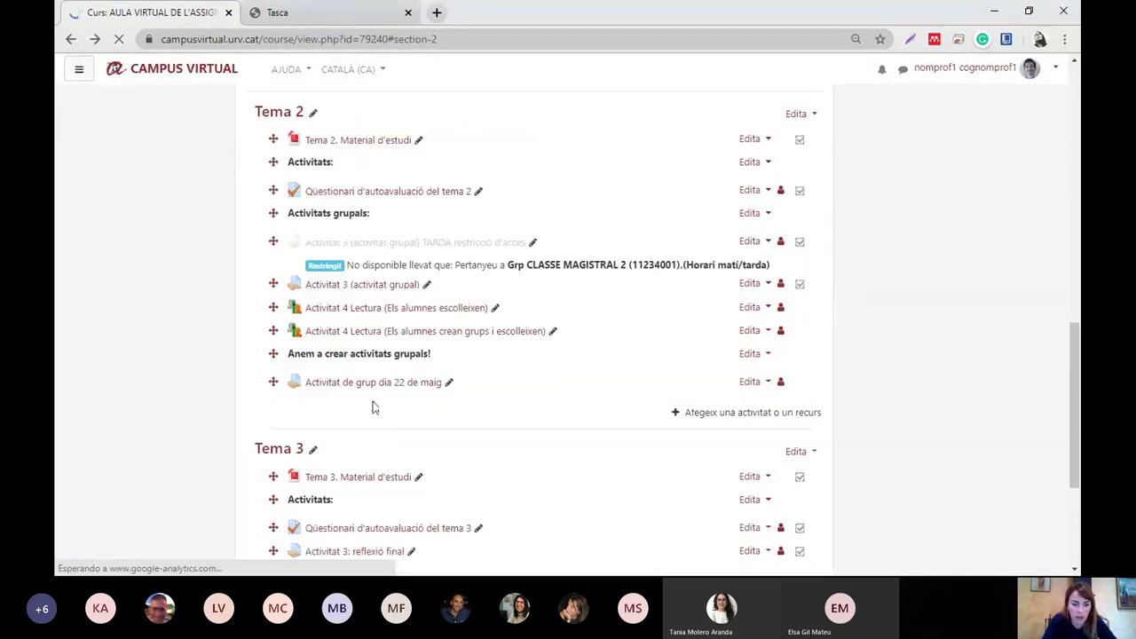
{"action": "left_click", "coordinate": [423, 340]}
{"action": "scroll", "coordinate": [568, 360], "scroll_direction": "down", "scroll_amount": 2}
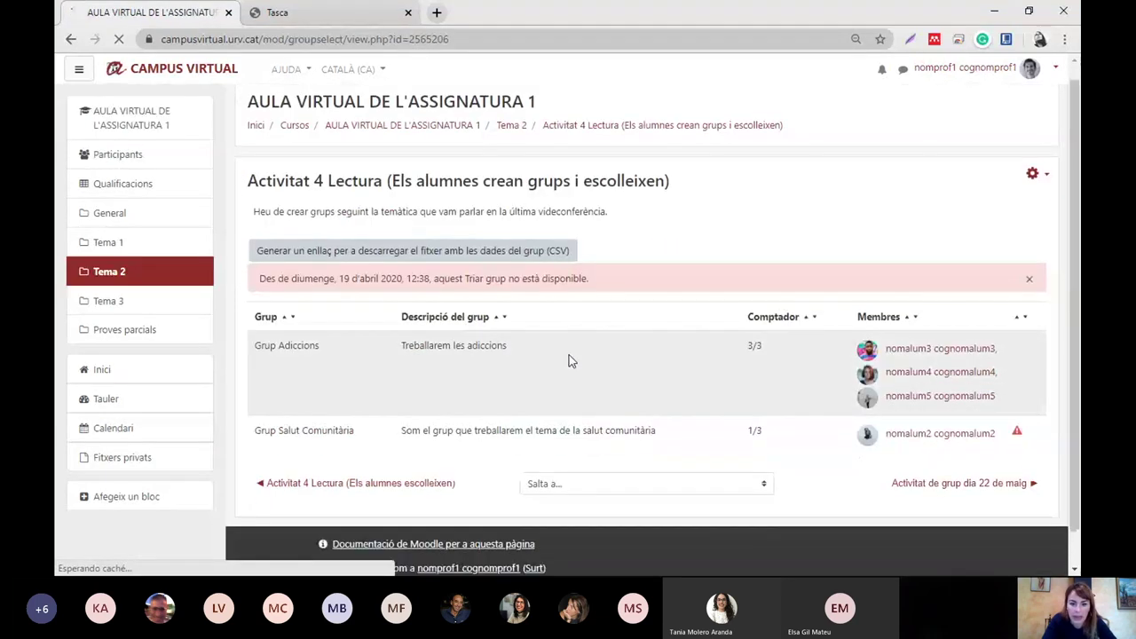
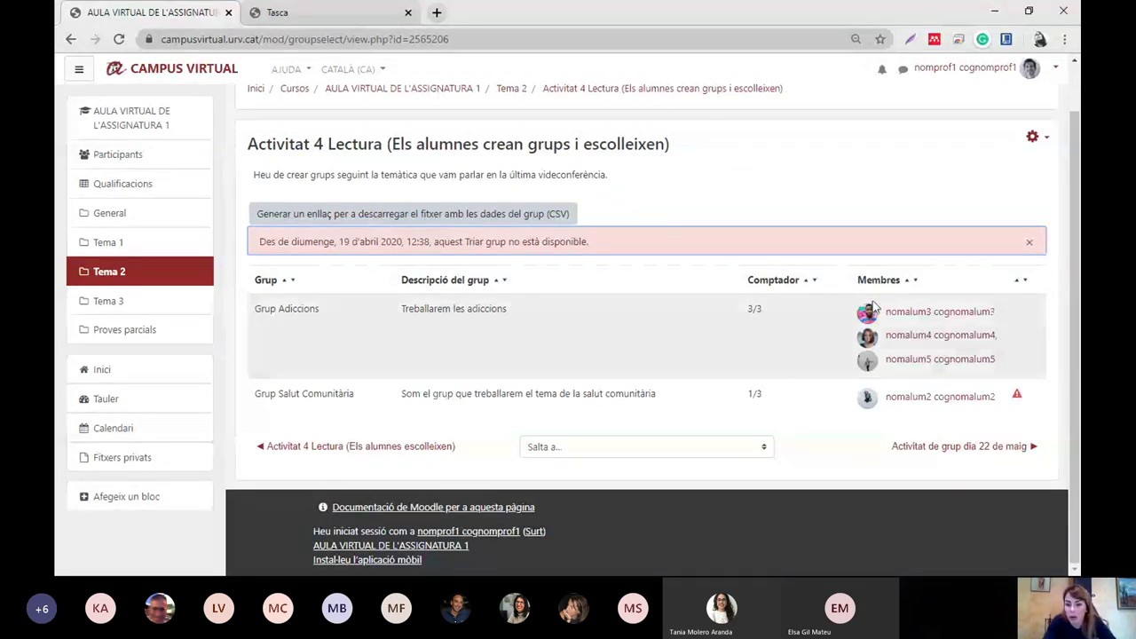
{"action": "left_click", "coordinate": [519, 312]}
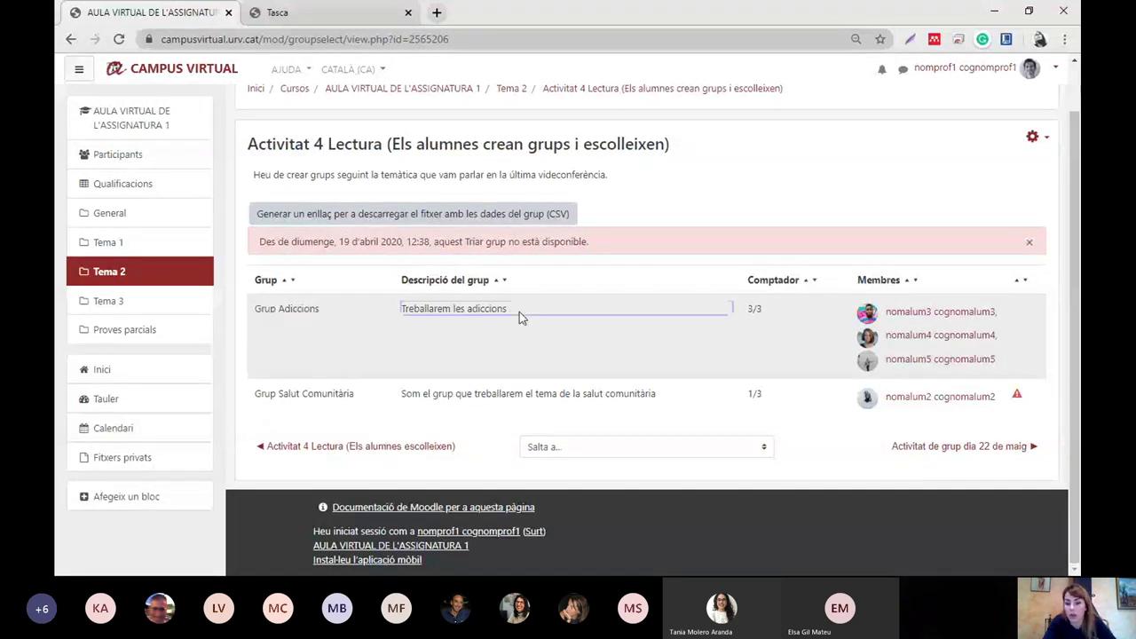
{"action": "left_click_drag", "start_coordinate": [520, 312], "coordinate": [402, 320]}
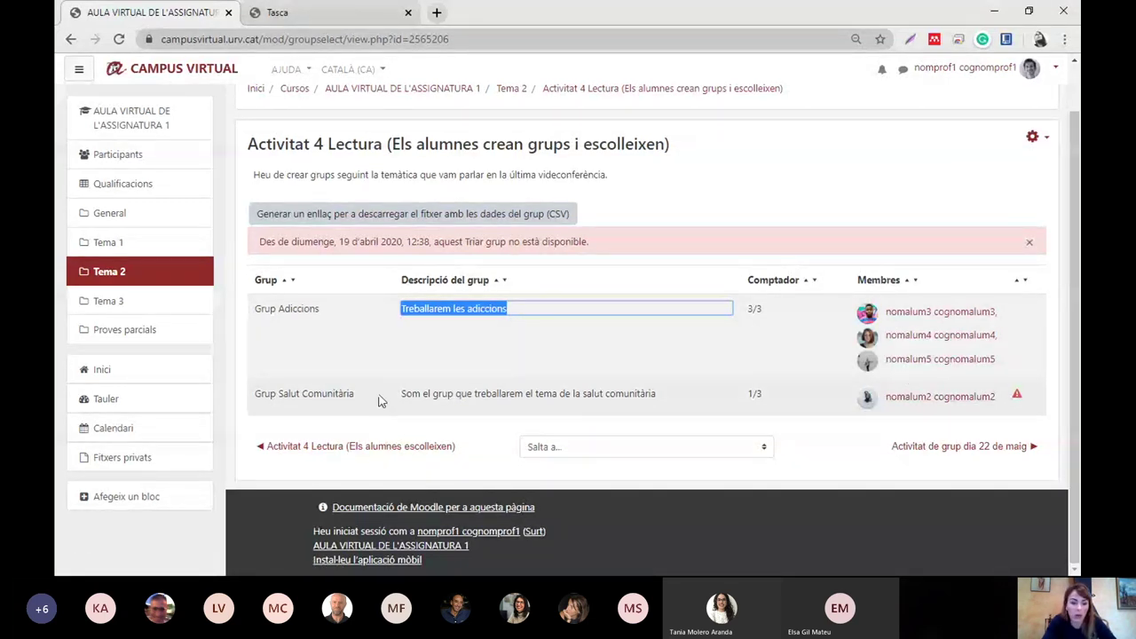
{"action": "left_click_drag", "start_coordinate": [382, 402], "coordinate": [256, 410]}
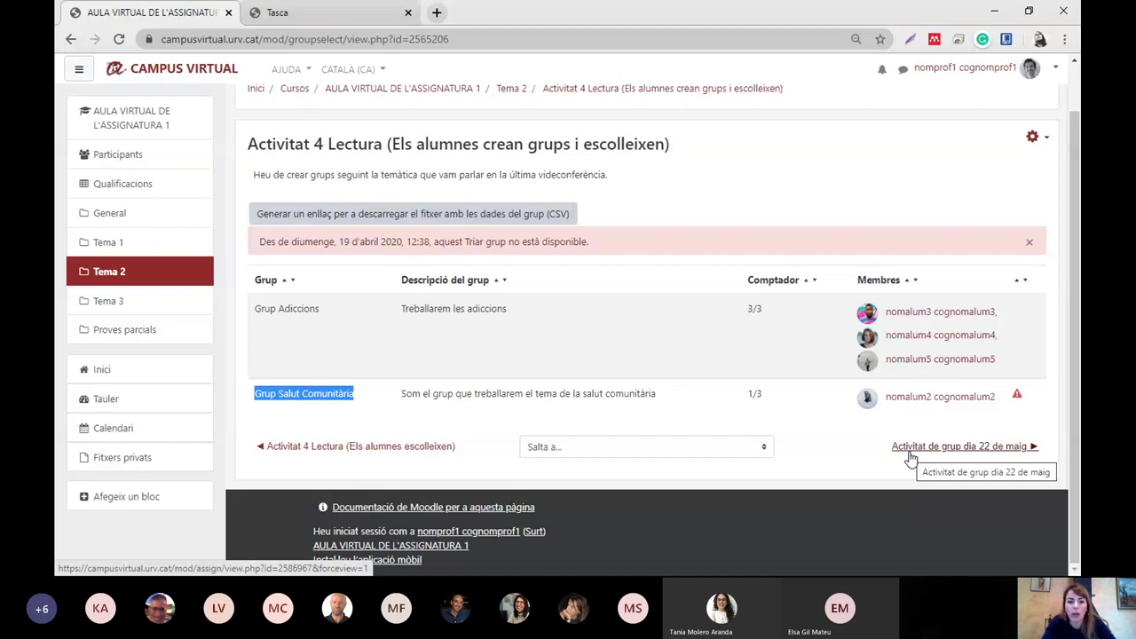
Step: Return to Tema 2, open the course participants in a new browser tab and go to the Grups management page
{"action": "left_click", "coordinate": [509, 89]}
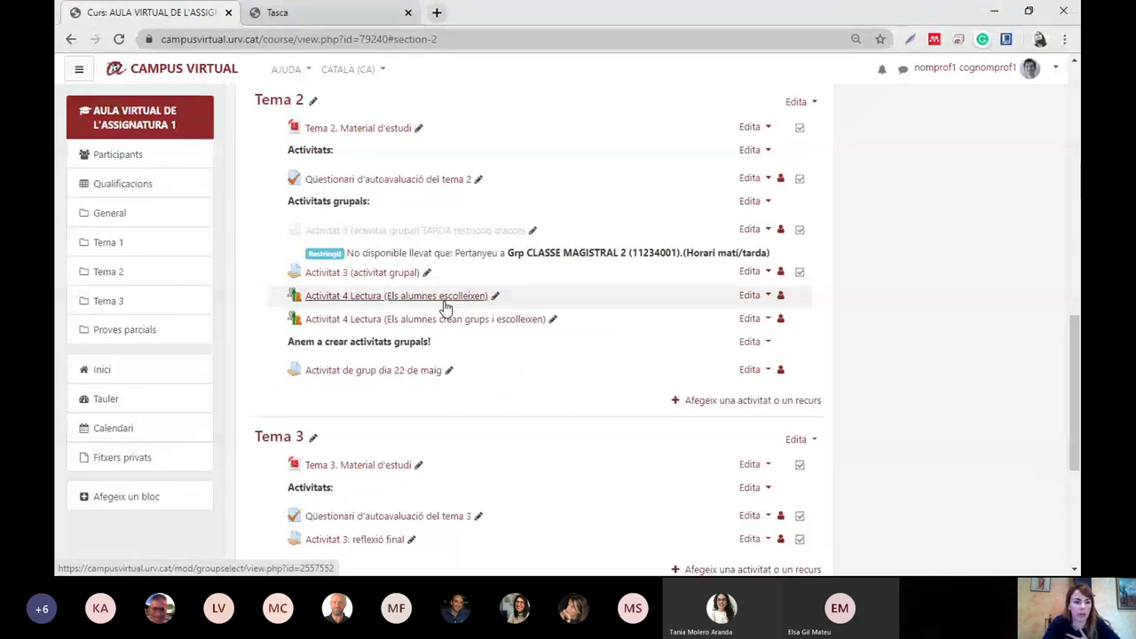
{"action": "right_click", "coordinate": [152, 157]}
{"action": "left_click", "coordinate": [195, 167]}
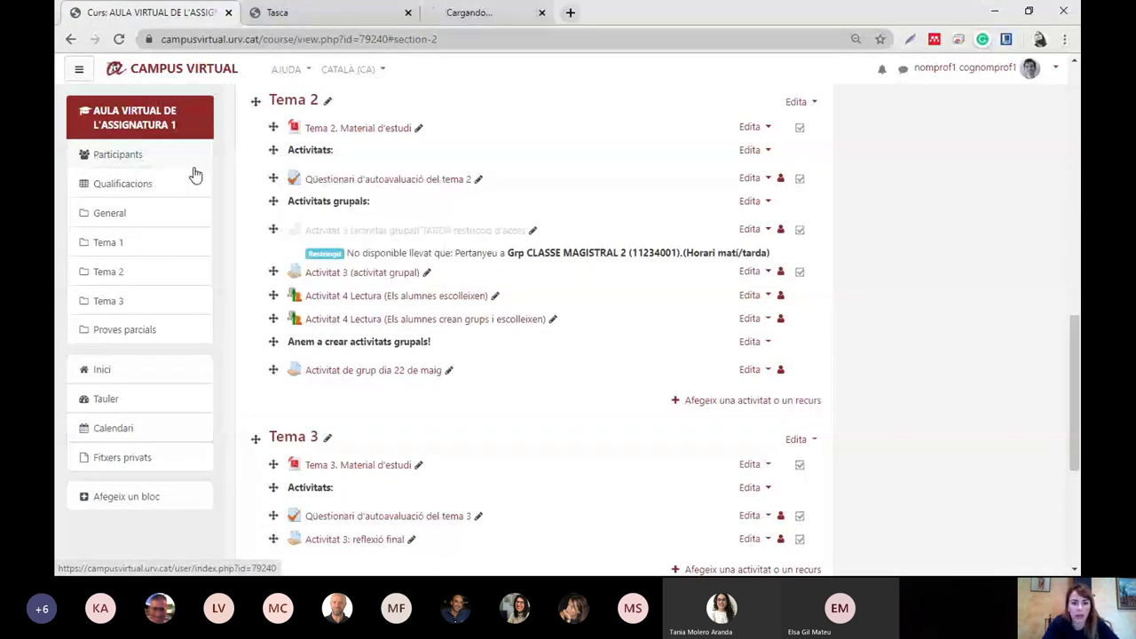
{"action": "left_click", "coordinate": [515, 13]}
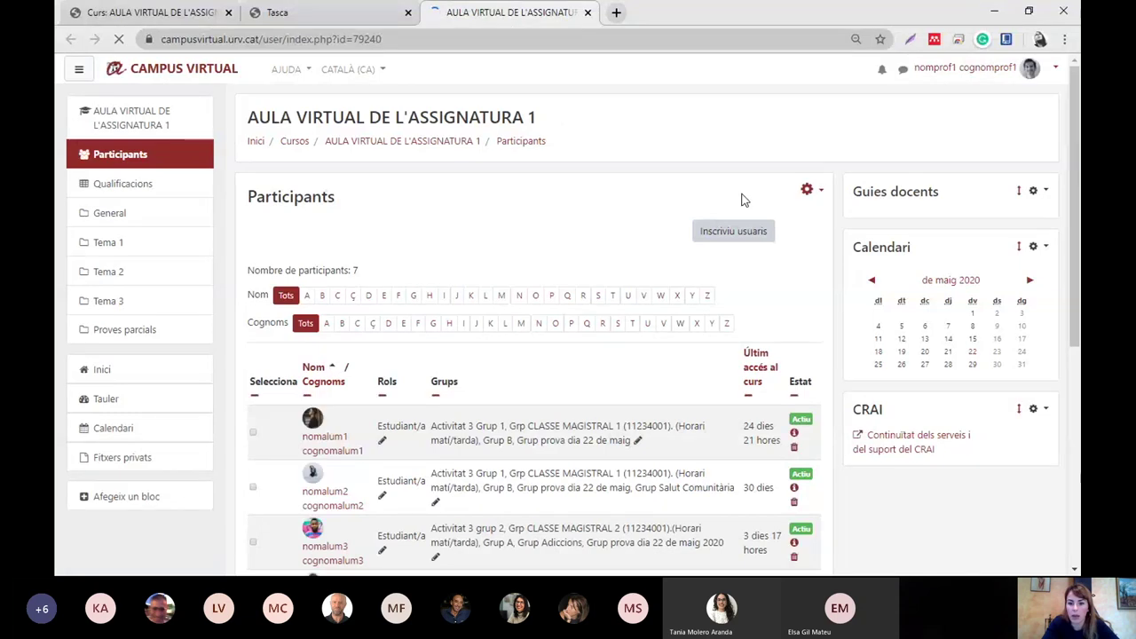
{"action": "left_click", "coordinate": [810, 196]}
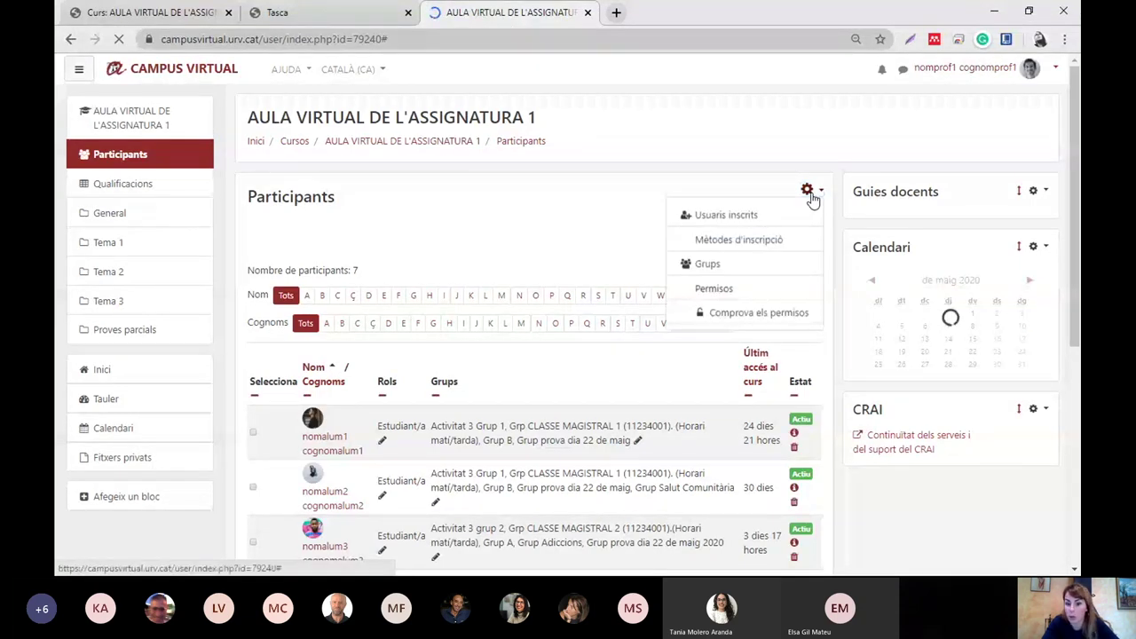
{"action": "left_click", "coordinate": [708, 264]}
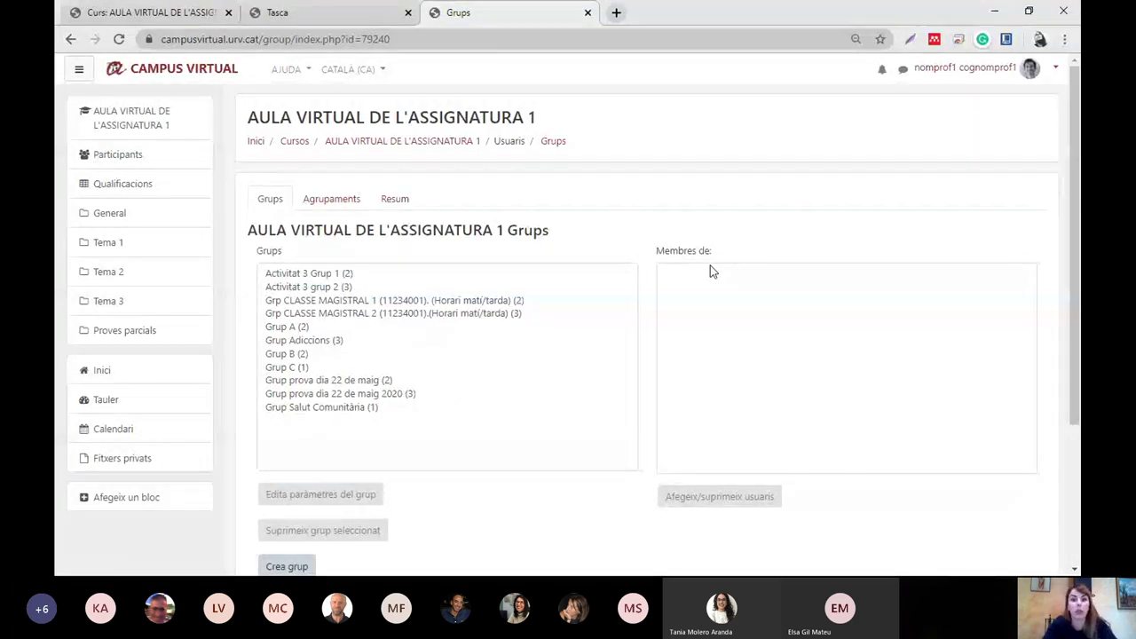
Step: Create a new course group named Instagram, leaving its other settings at their defaults, and save it
{"action": "left_click_drag", "start_coordinate": [1076, 182], "coordinate": [1070, 256]}
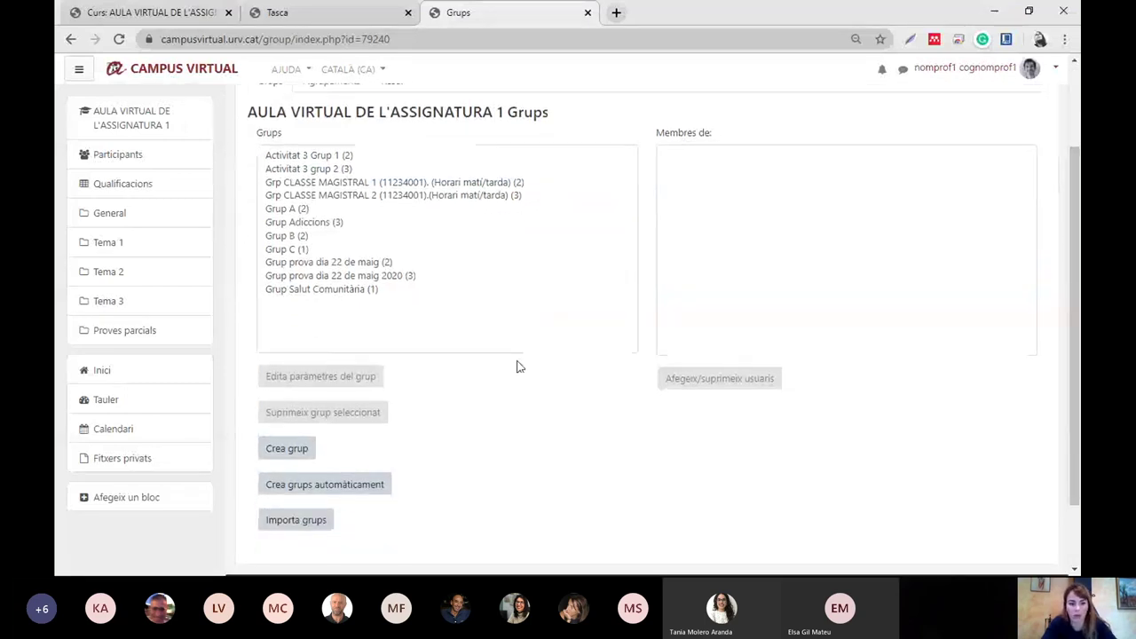
{"action": "left_click", "coordinate": [287, 450]}
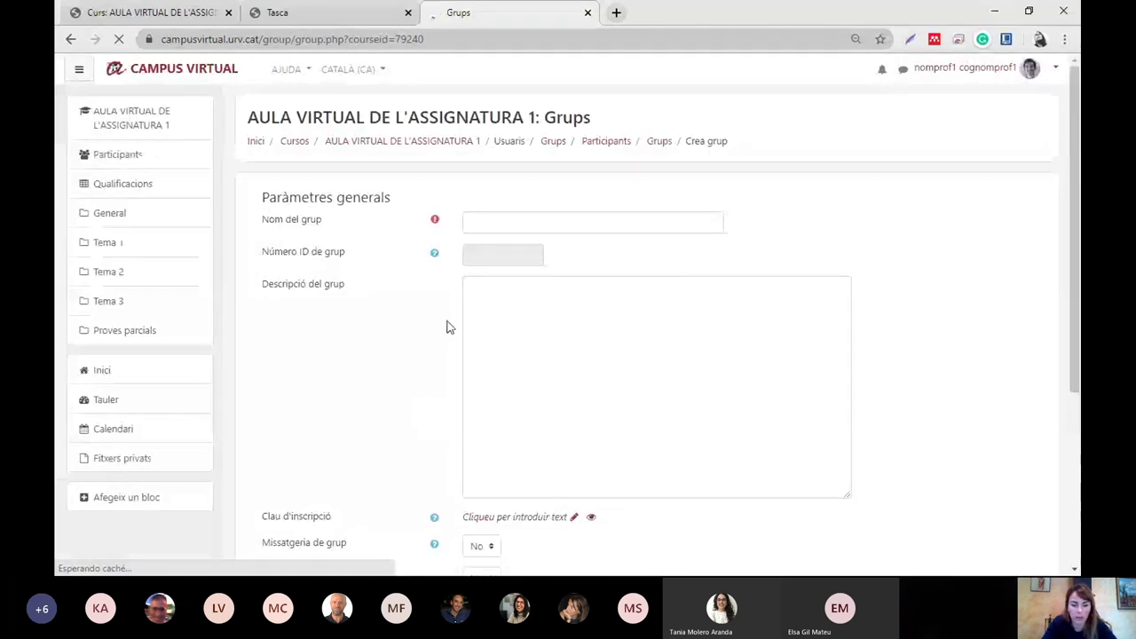
{"action": "left_click", "coordinate": [508, 225]}
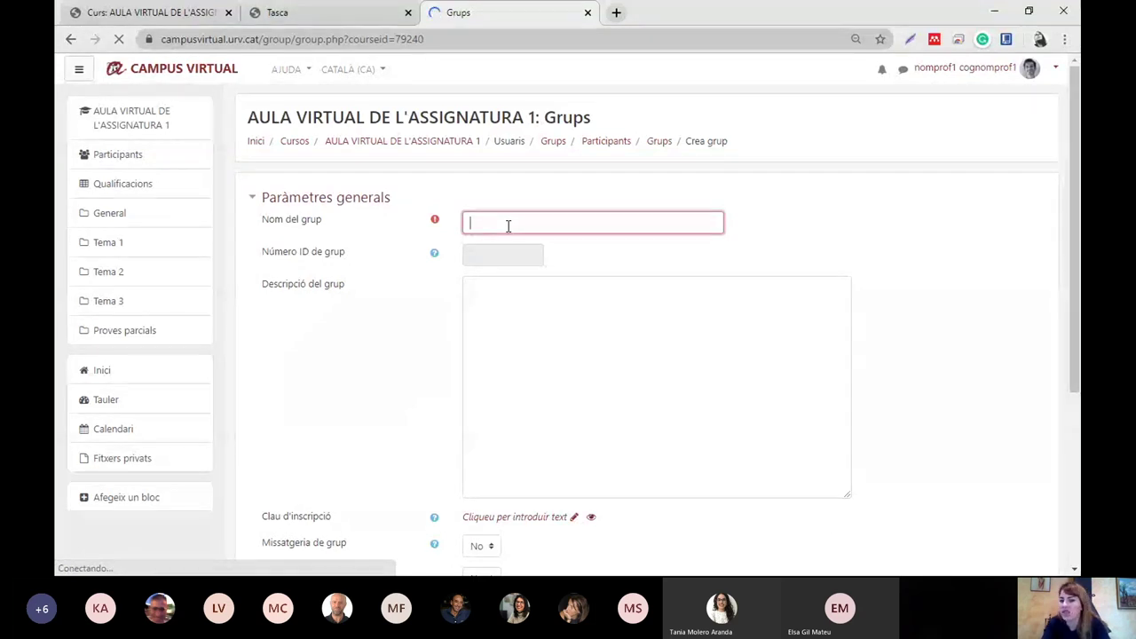
{"action": "left_click", "coordinate": [508, 226]}
{"action": "type", "text": "Instagram"}
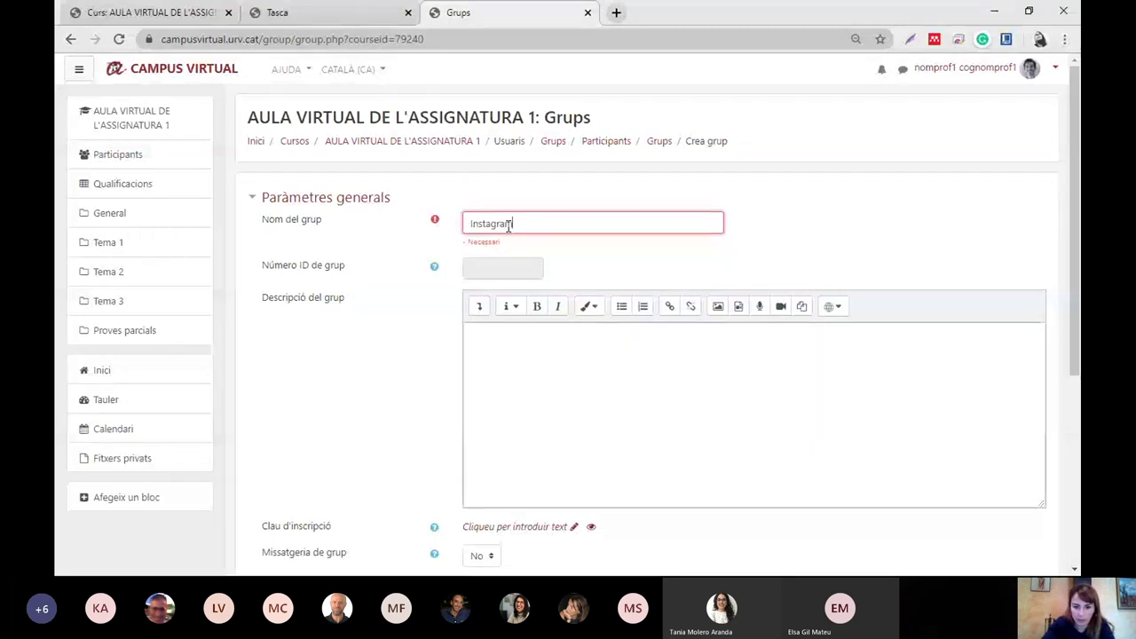
{"action": "scroll", "coordinate": [499, 568], "scroll_direction": "down", "scroll_amount": 3}
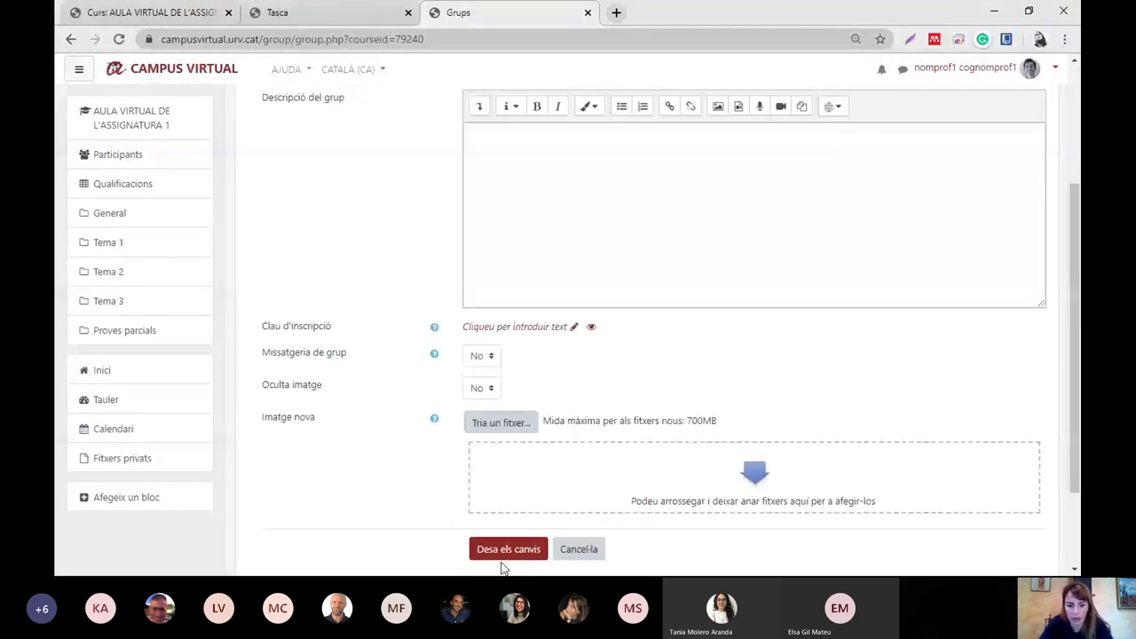
{"action": "left_click", "coordinate": [501, 551]}
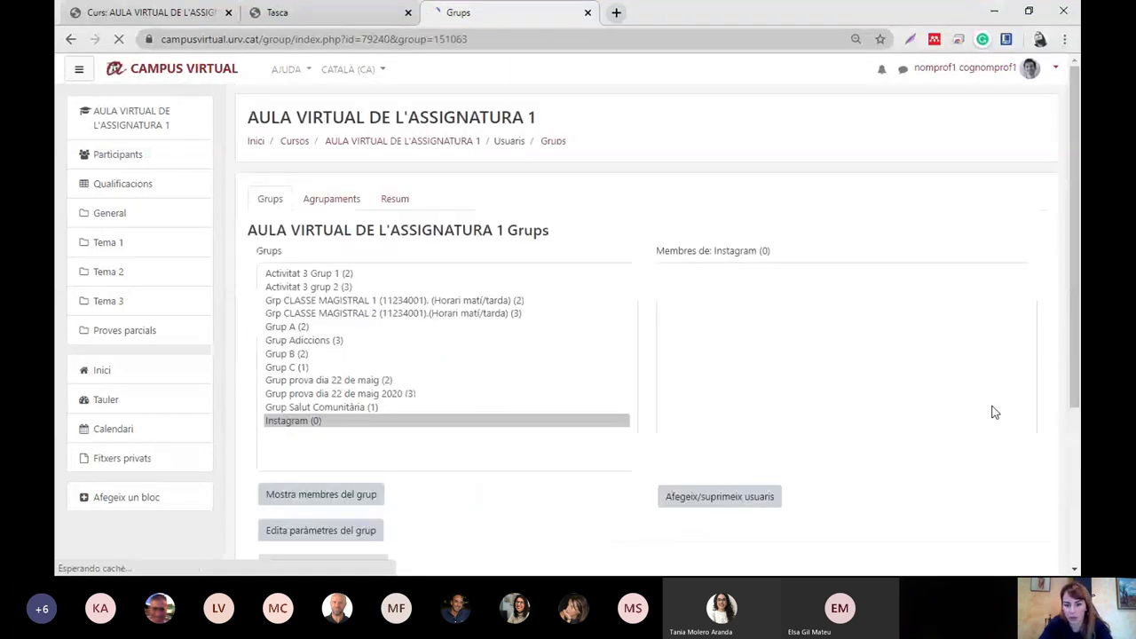
Step: Create a second course group named Facebook with default settings and save it
{"action": "scroll", "coordinate": [292, 495], "scroll_direction": "down", "scroll_amount": 1}
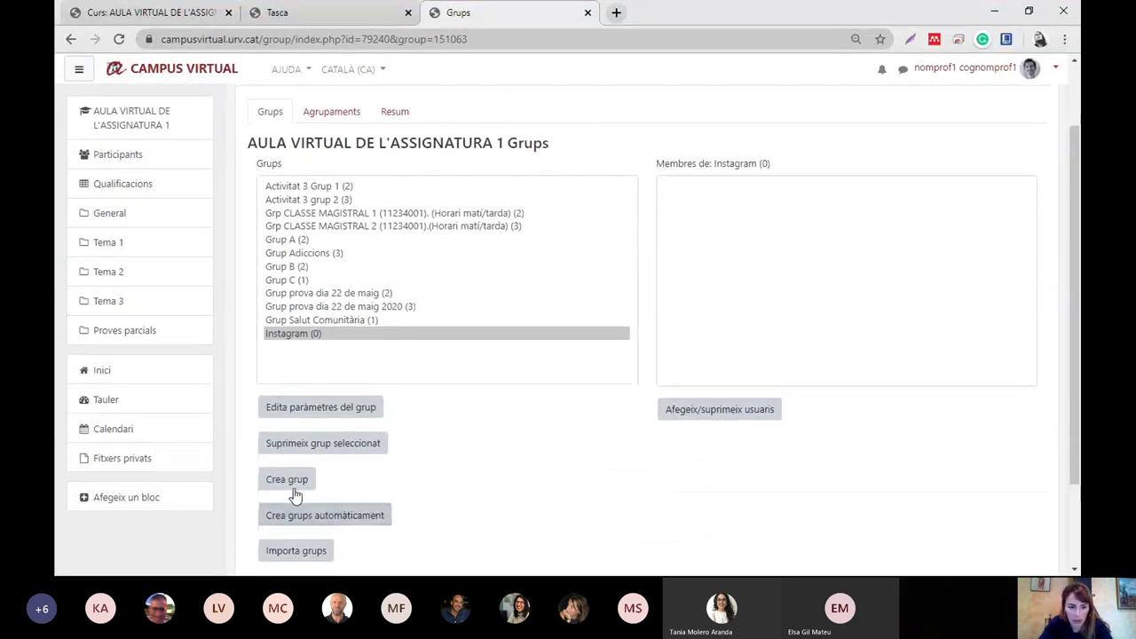
{"action": "left_click", "coordinate": [293, 482]}
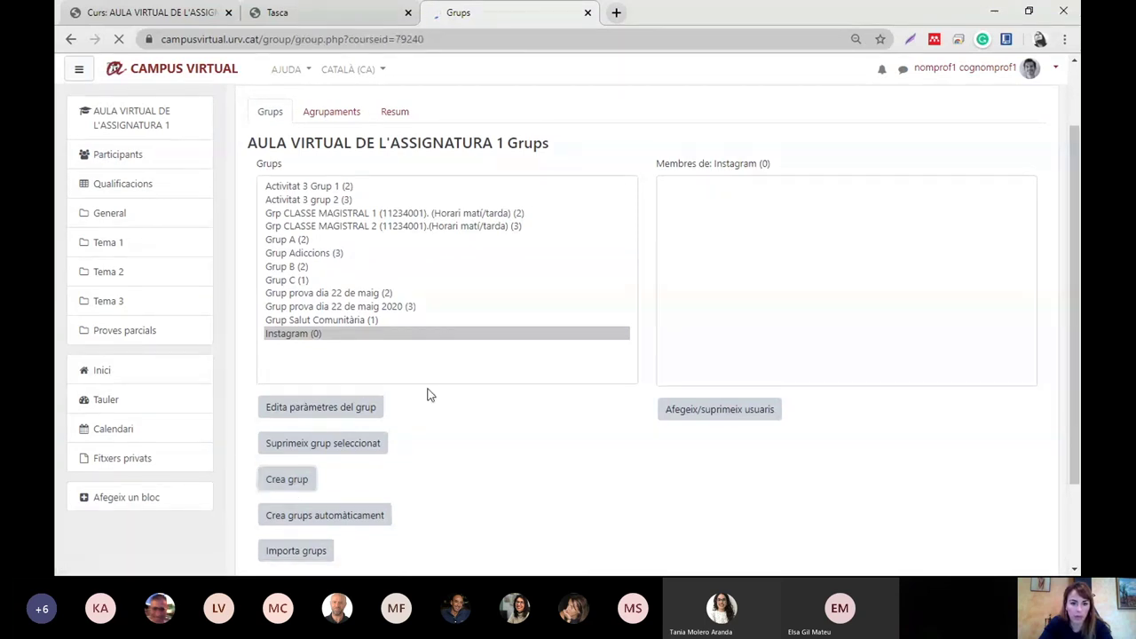
{"action": "left_click", "coordinate": [499, 223]}
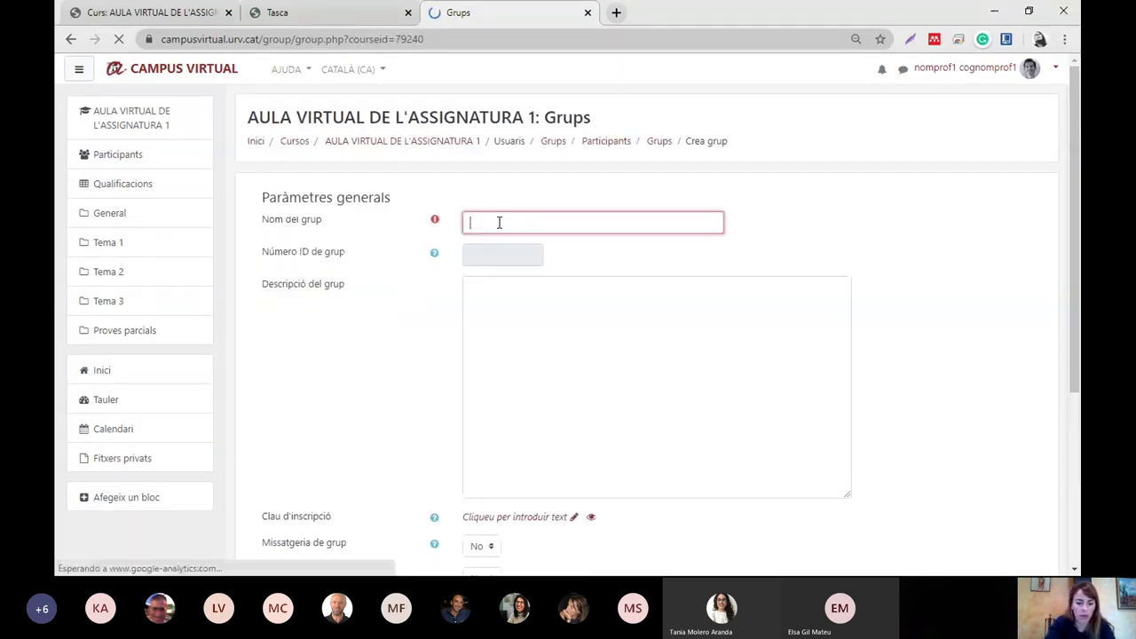
{"action": "type", "text": "Faceb"}
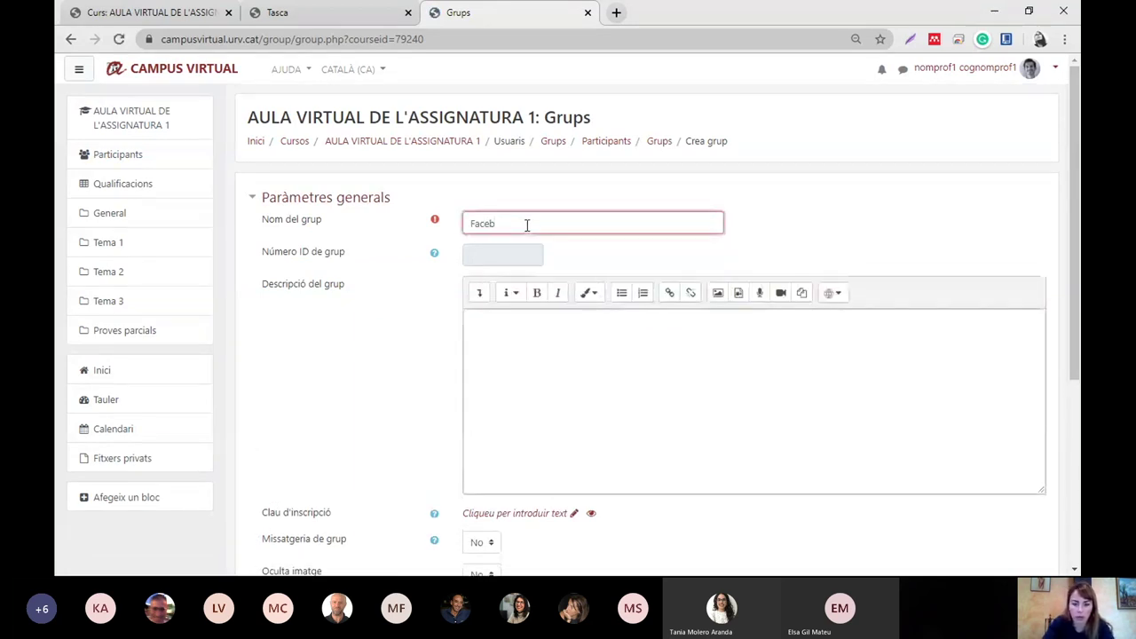
{"action": "type", "text": "ook"}
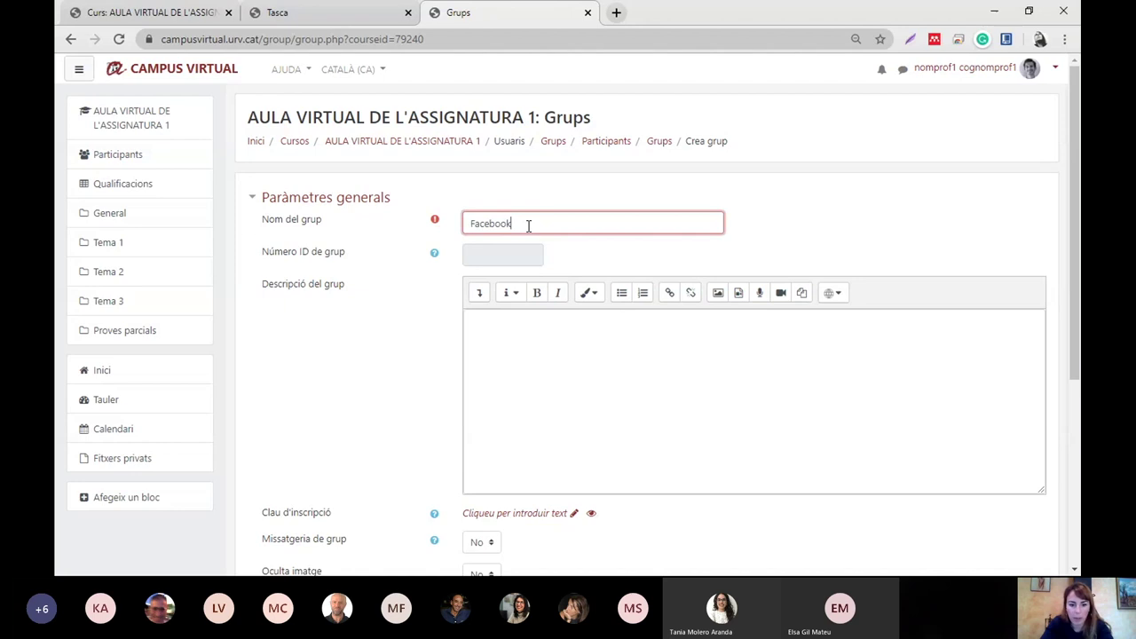
{"action": "scroll", "coordinate": [524, 355], "scroll_direction": "down", "scroll_amount": 3}
{"action": "left_click", "coordinate": [510, 479]}
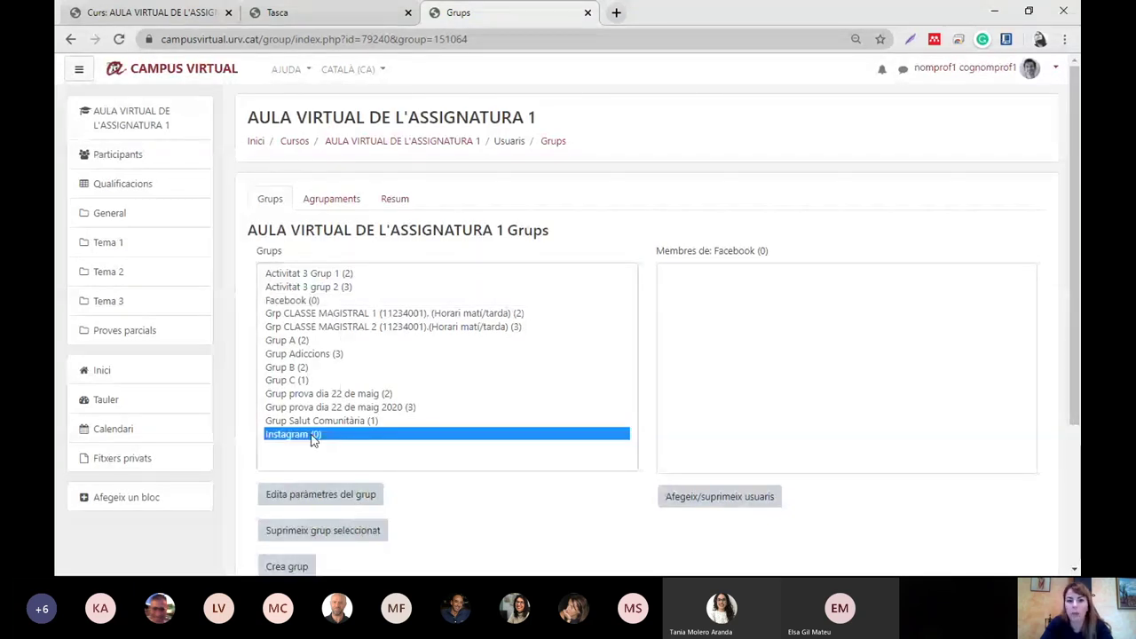
Step: Create a new grouping (agrupament) named Xarxes Socials in the course and save it
{"action": "left_click", "coordinate": [329, 209]}
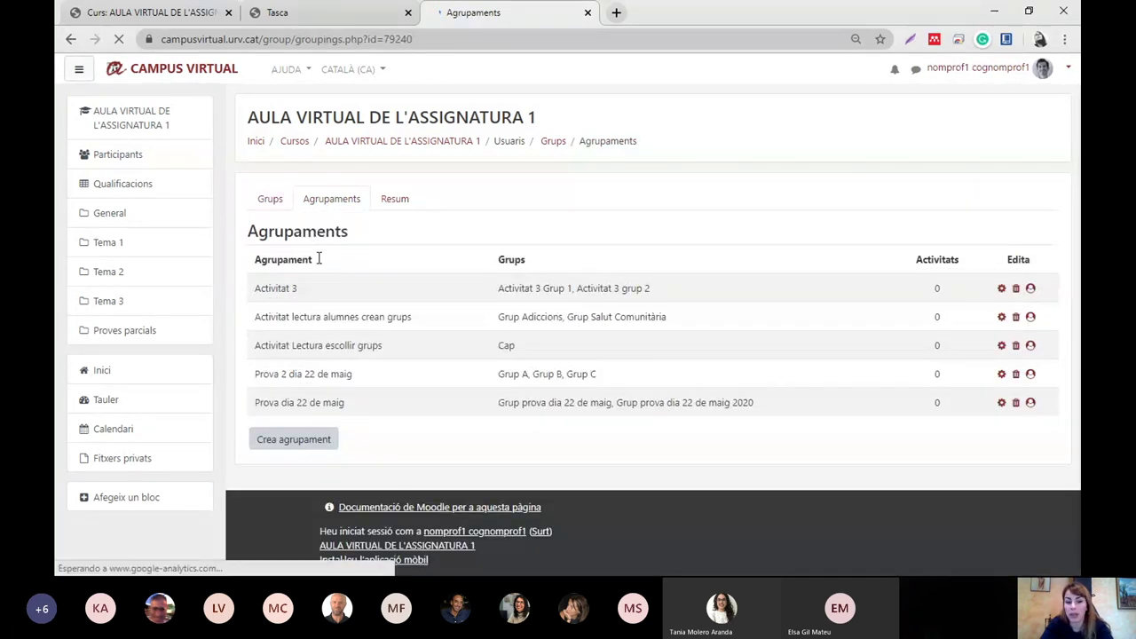
{"action": "left_click", "coordinate": [302, 439]}
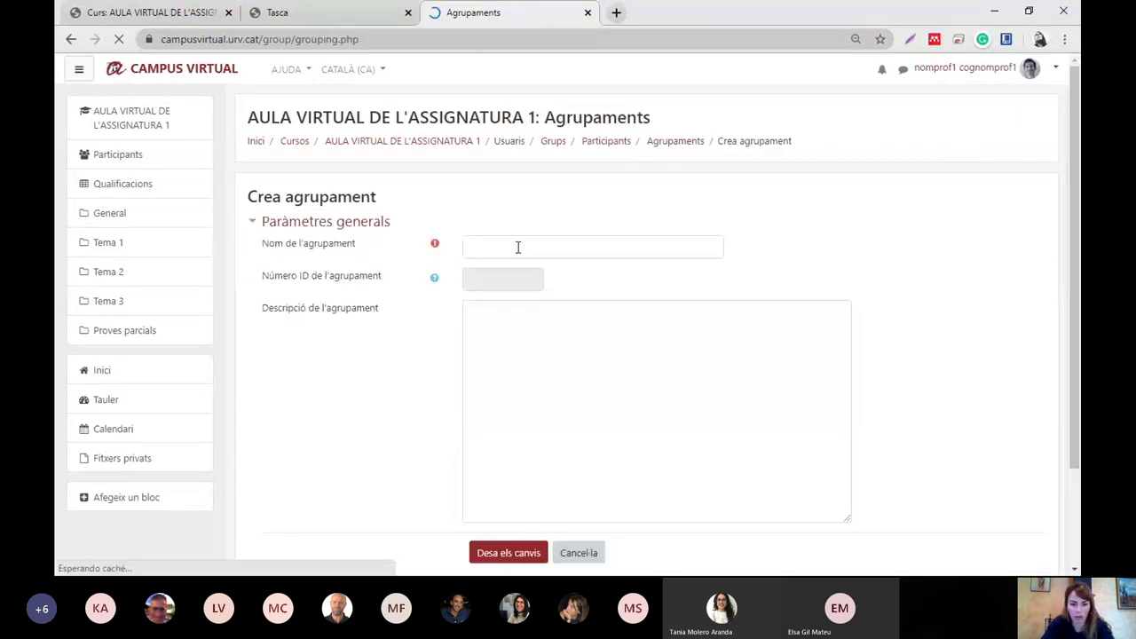
{"action": "left_click", "coordinate": [518, 246]}
{"action": "type", "text": "Xarx"}
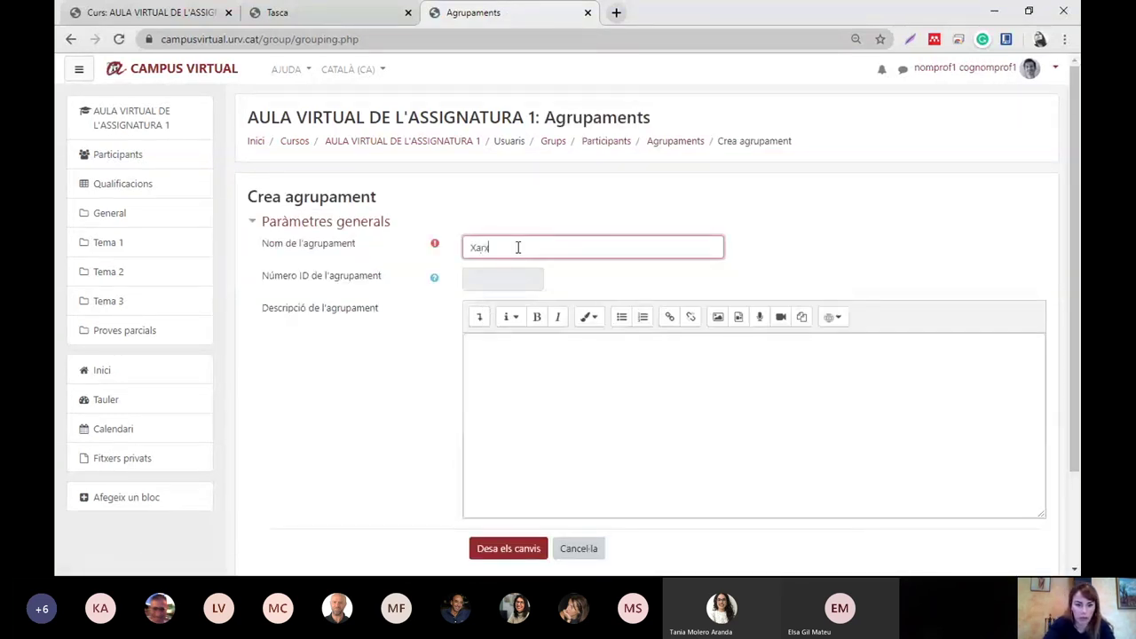
{"action": "type", "text": "es Socials"}
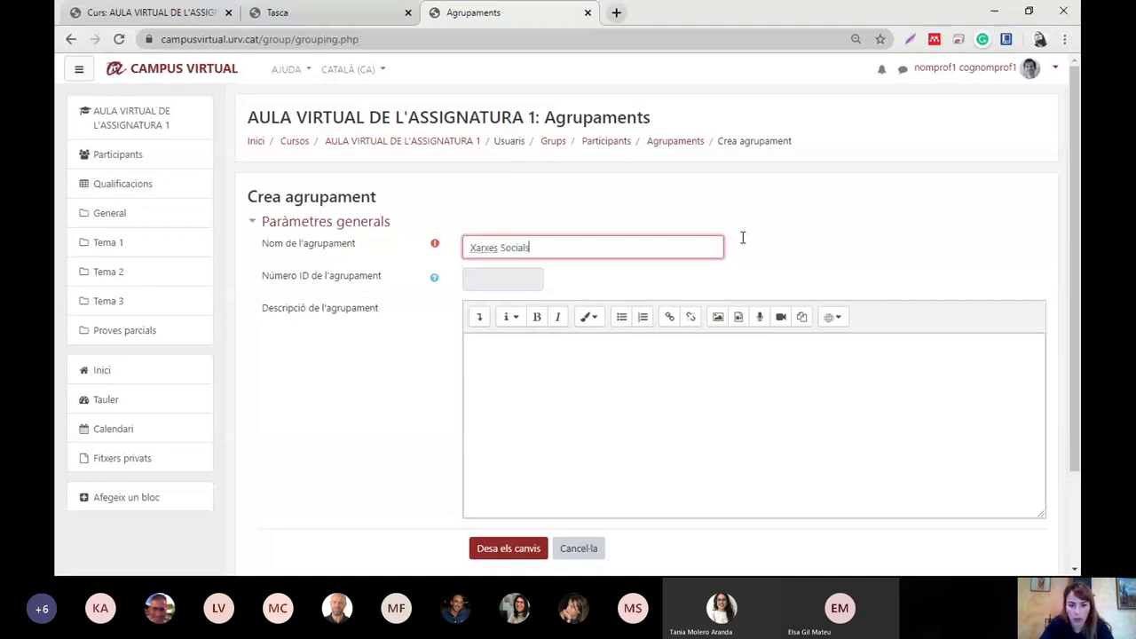
{"action": "scroll", "coordinate": [496, 410], "scroll_direction": "down", "scroll_amount": 2}
{"action": "left_click", "coordinate": [502, 435]}
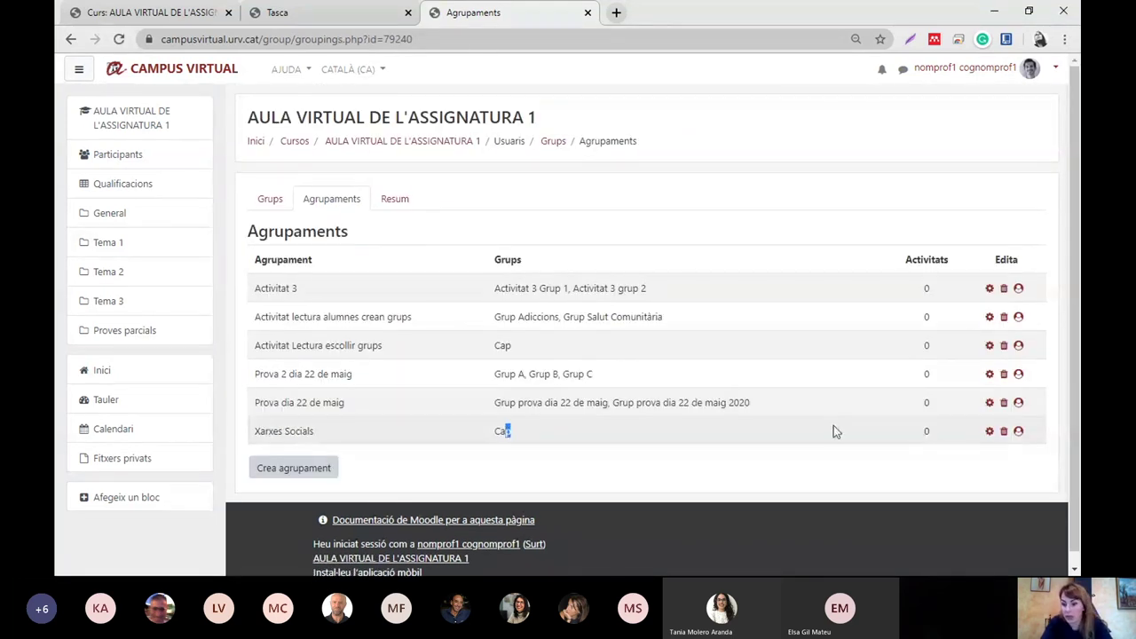
Step: Add the Instagram and Facebook groups to the Xarxes Socials grouping and return to the list of groupings
{"action": "left_click", "coordinate": [1019, 432]}
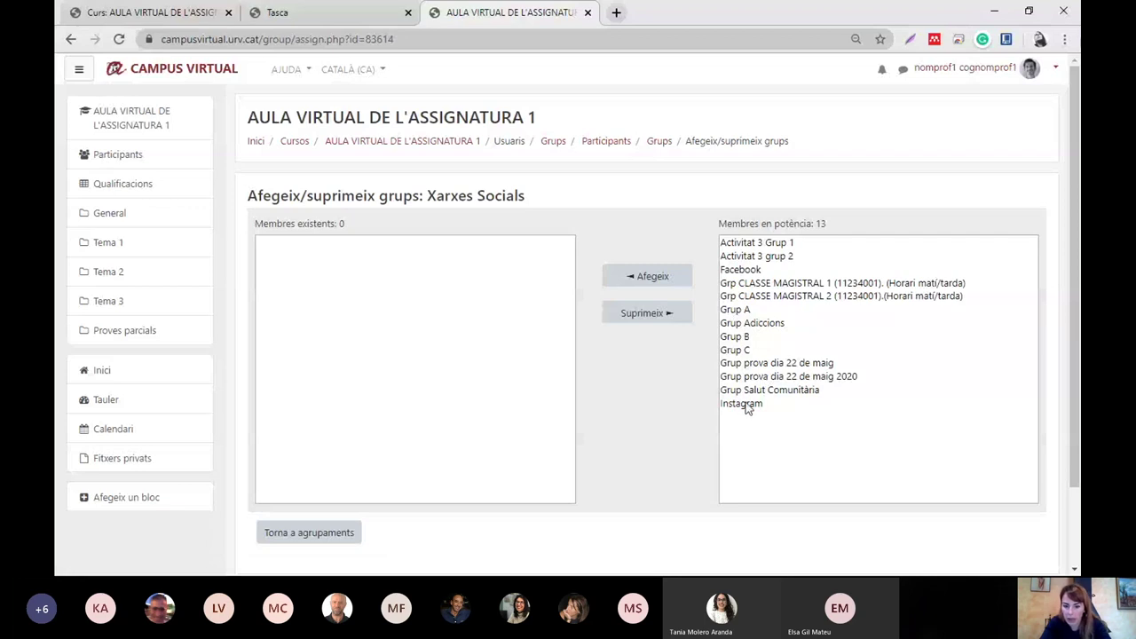
{"action": "left_click", "coordinate": [747, 405]}
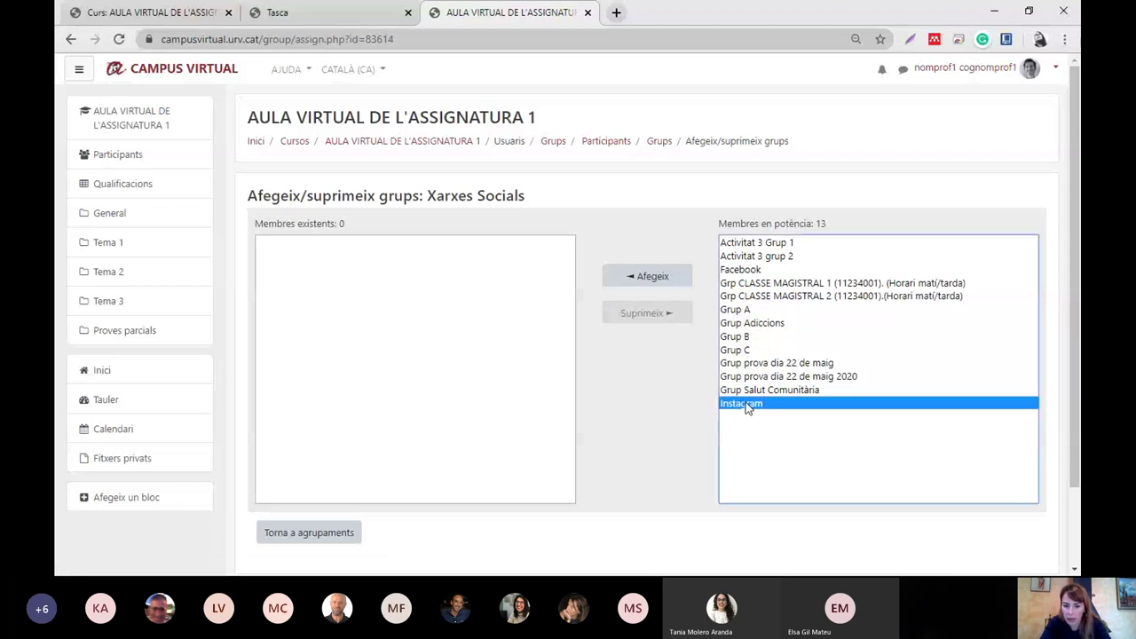
{"action": "left_click", "coordinate": [742, 271], "text": "ctrl"}
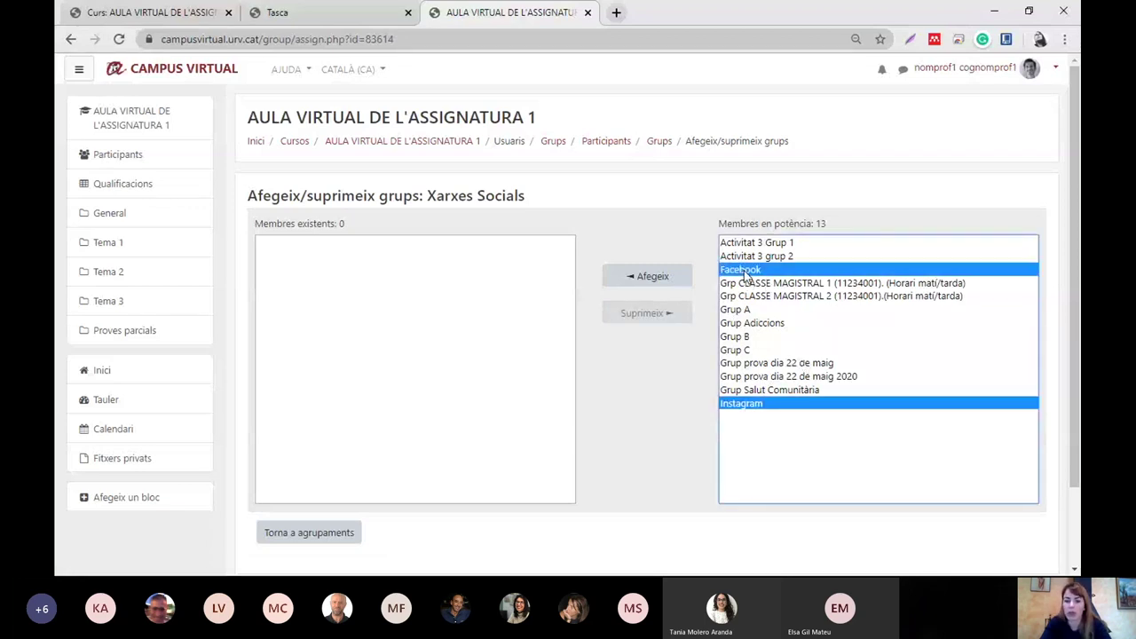
{"action": "left_click", "coordinate": [649, 278]}
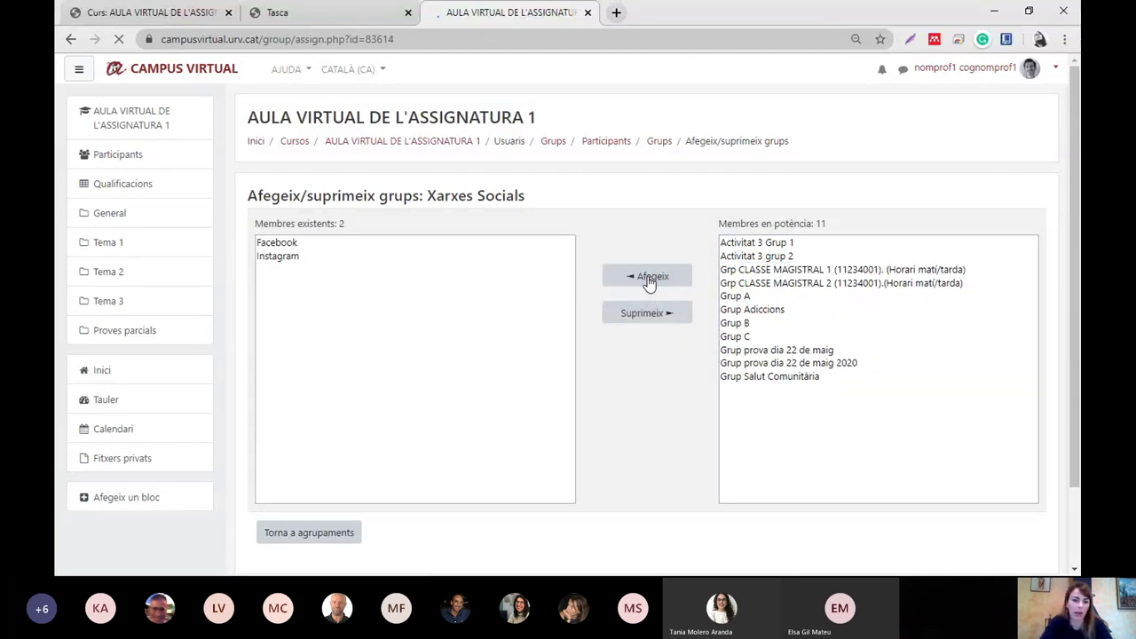
{"action": "left_click", "coordinate": [329, 535]}
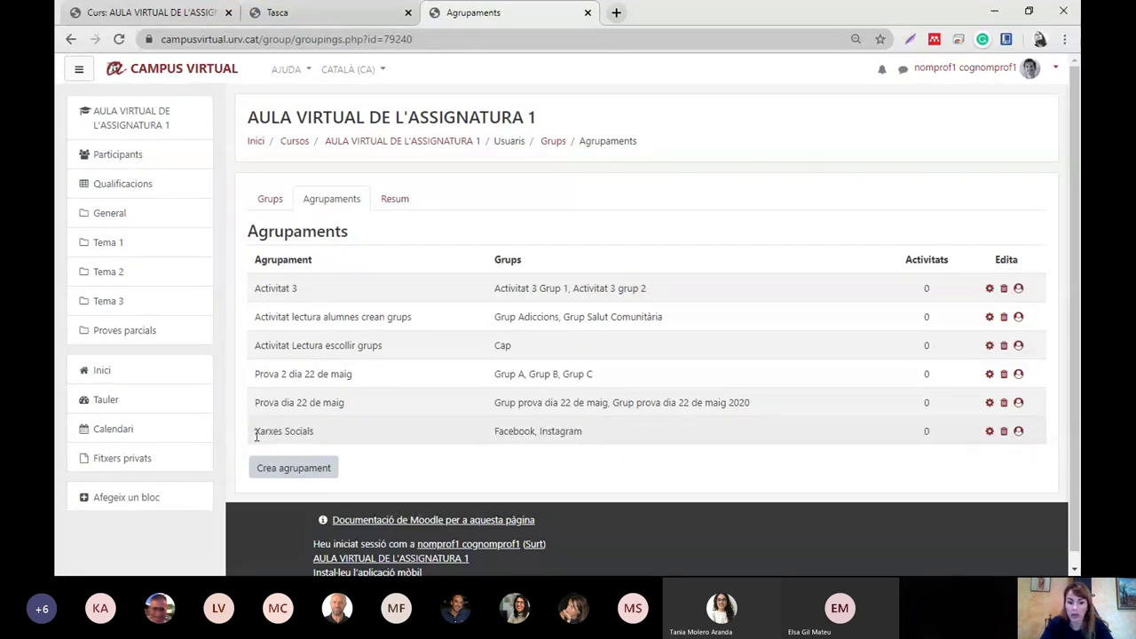
{"action": "left_click_drag", "start_coordinate": [257, 435], "coordinate": [323, 441]}
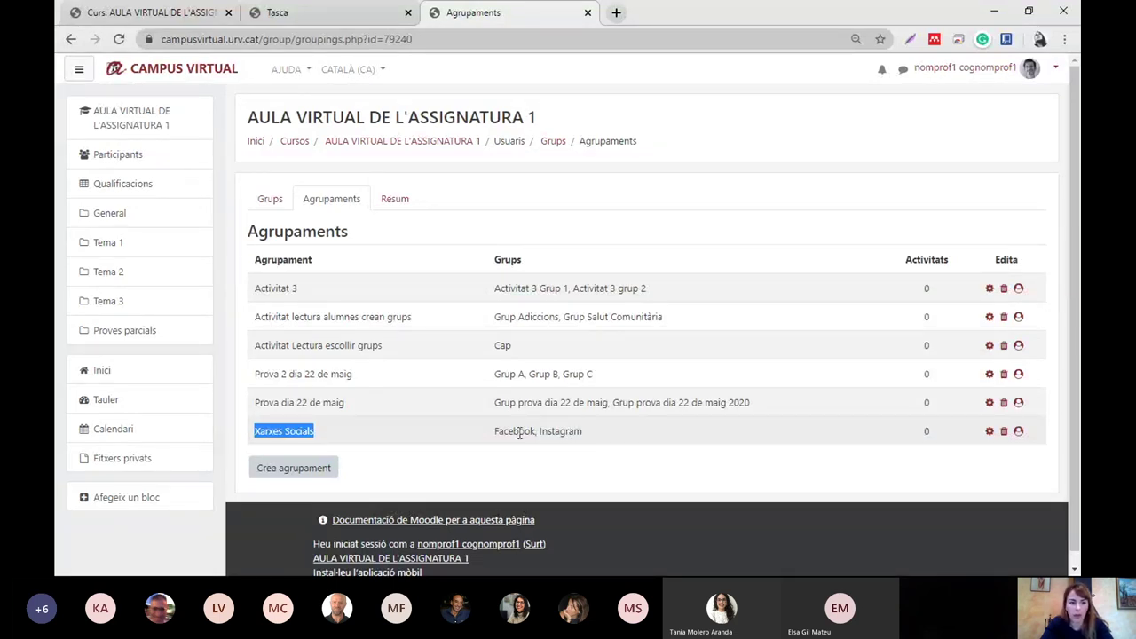
Step: Switch back to the course page and add a new Triar grup activity to the Tema 2 section
{"action": "key", "text": "ctrl+1"}
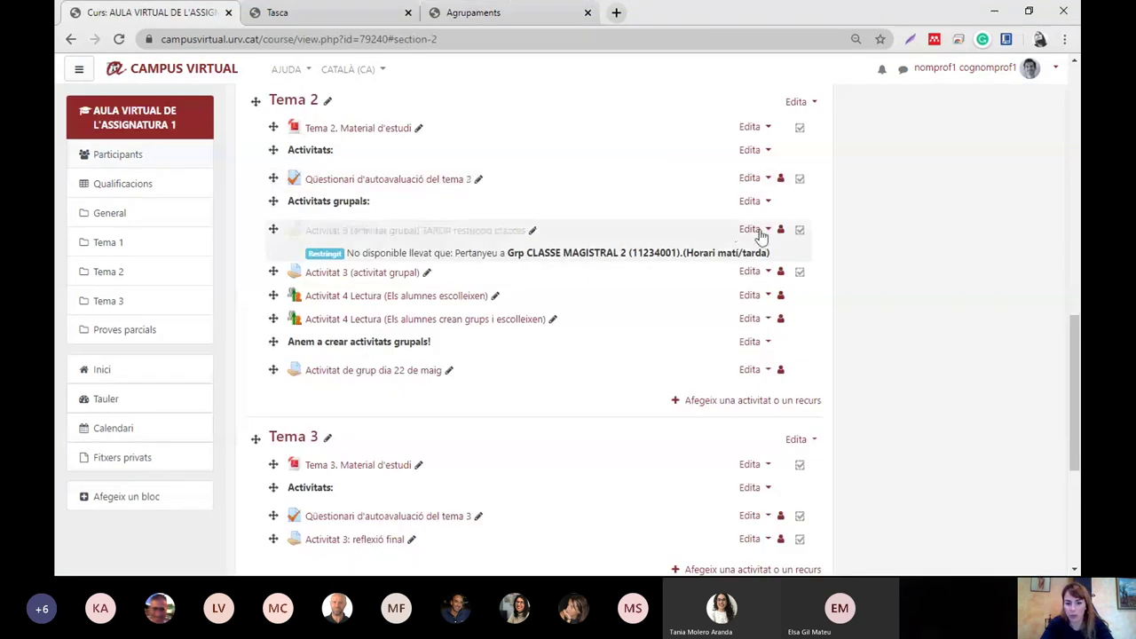
{"action": "left_click", "coordinate": [692, 405]}
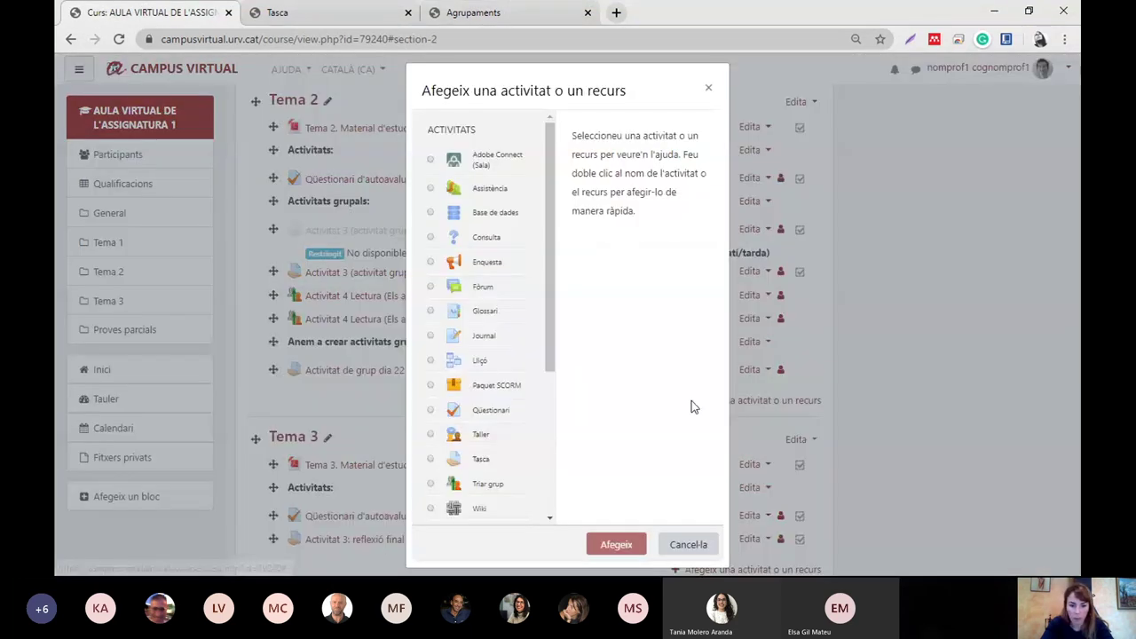
{"action": "left_click_drag", "start_coordinate": [549, 344], "coordinate": [547, 435]}
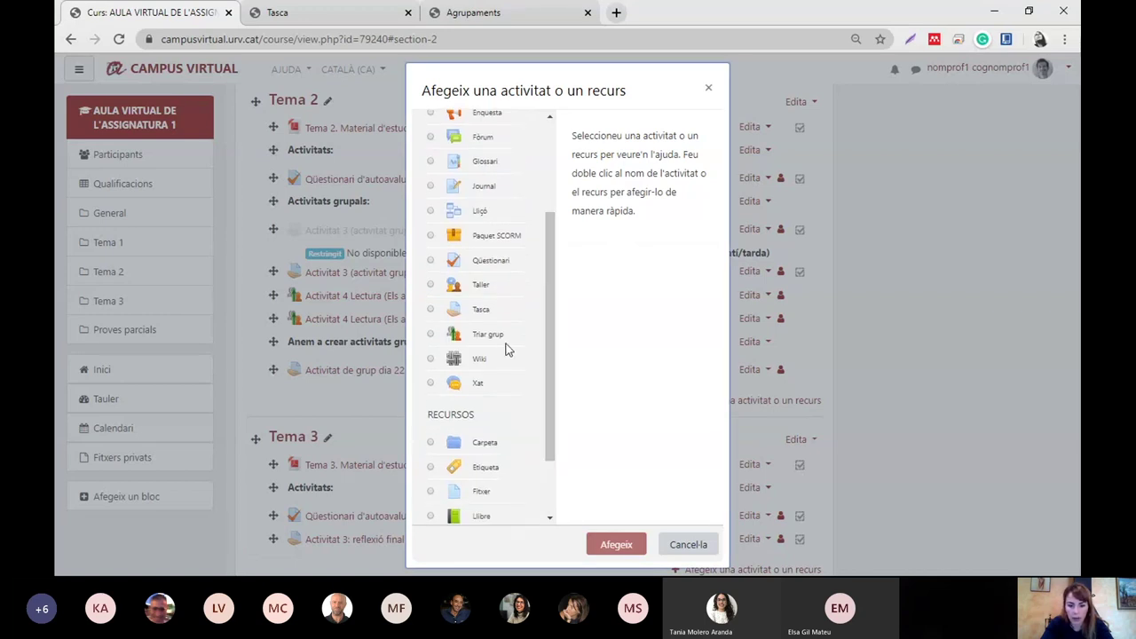
{"action": "left_click_drag", "start_coordinate": [508, 339], "coordinate": [457, 347]}
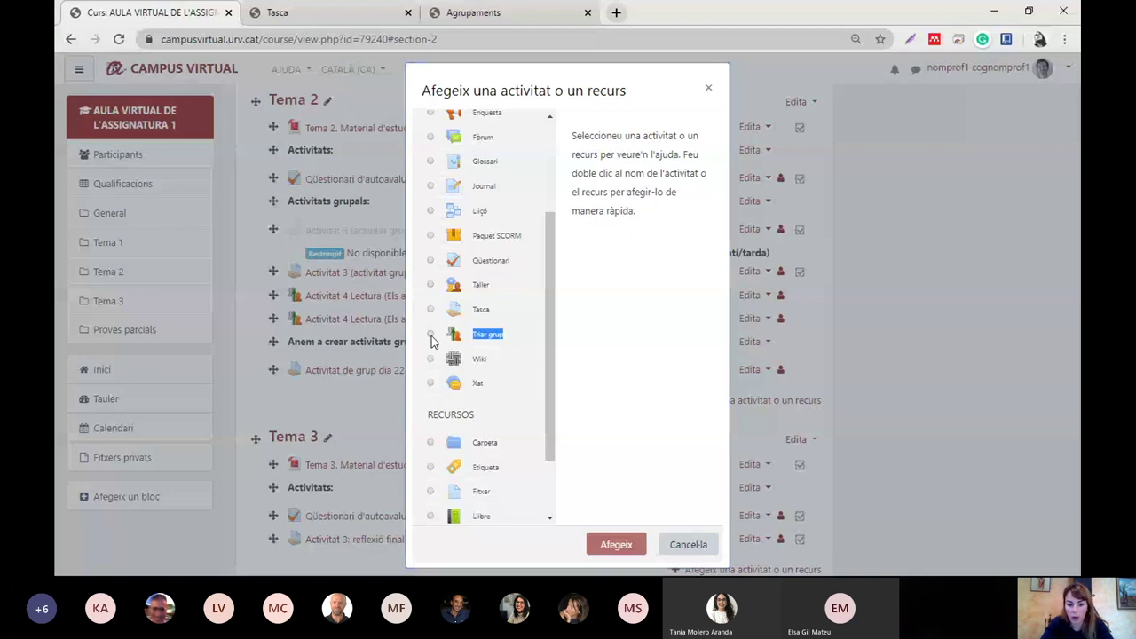
{"action": "left_click", "coordinate": [431, 337]}
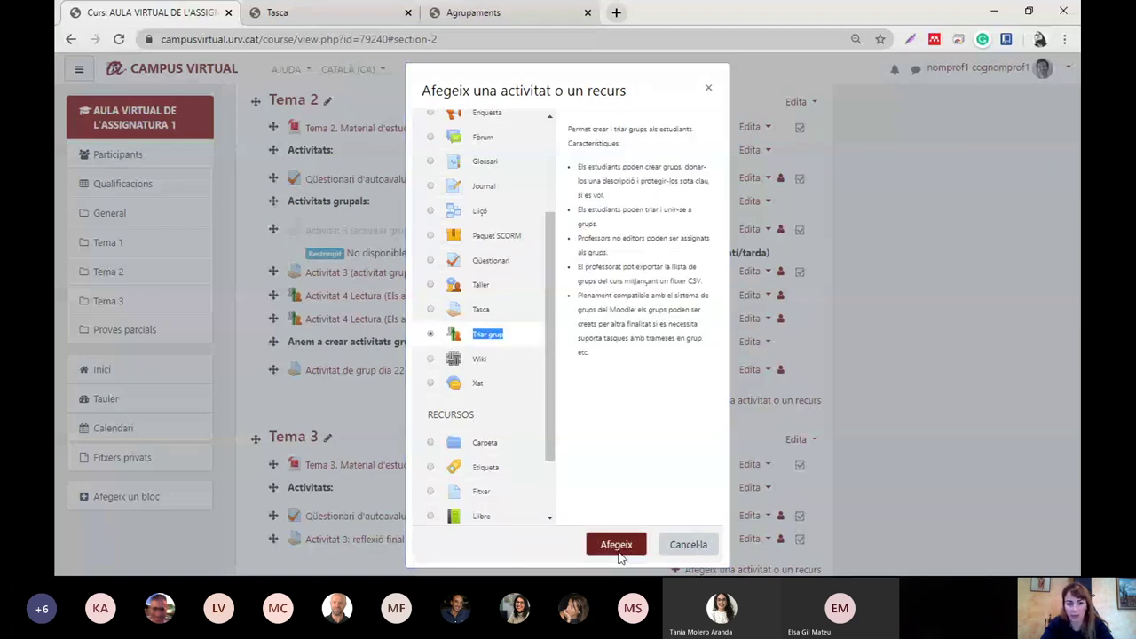
{"action": "left_click", "coordinate": [618, 547]}
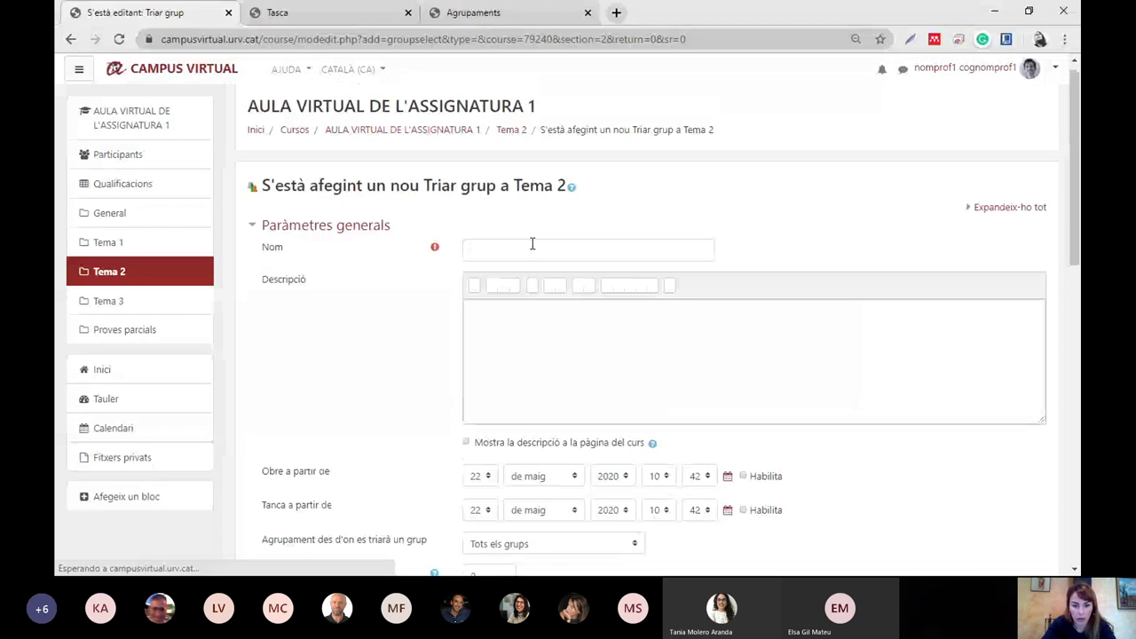
Step: Name the new group-choice activity Escollir grups per l'activitat "Xarxes Socials"
{"action": "left_click", "coordinate": [532, 248]}
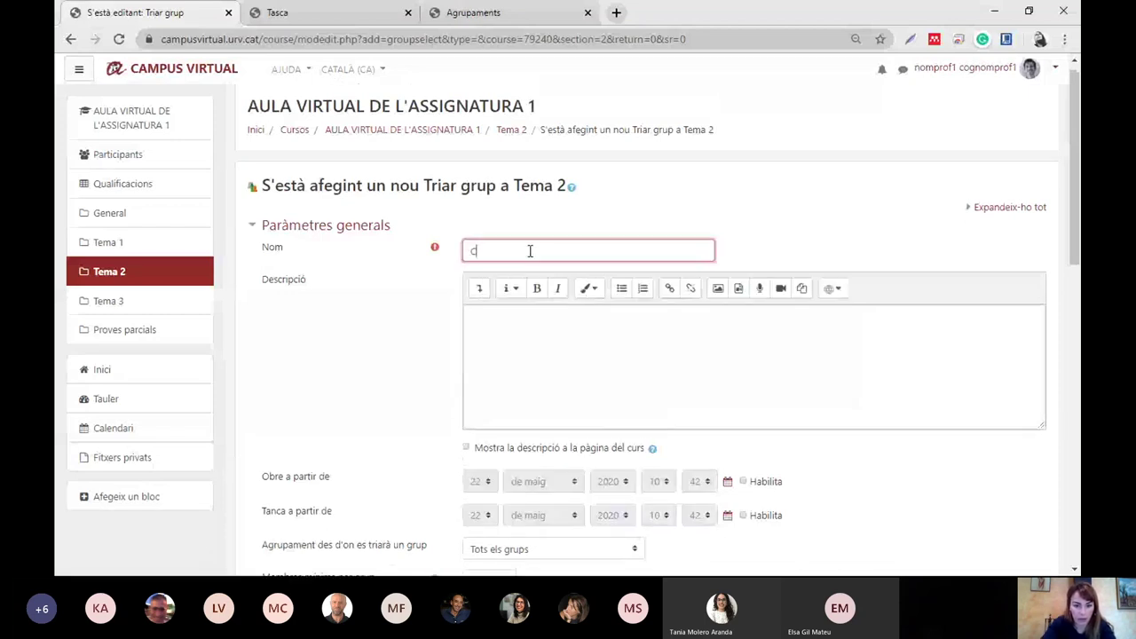
{"action": "type", "text": "Esc"}
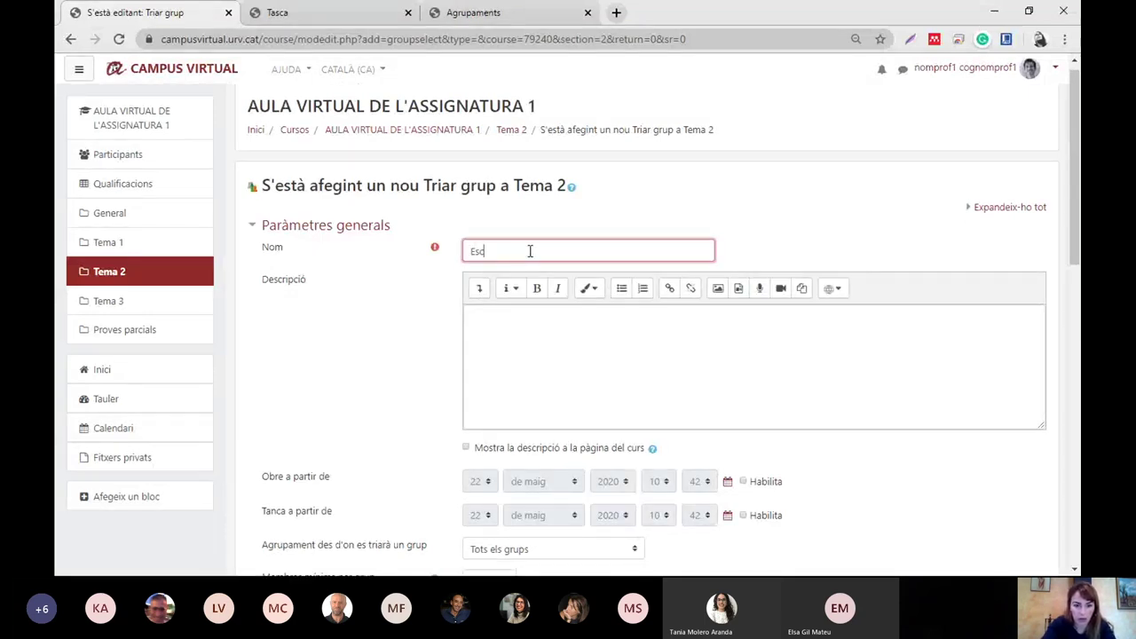
{"action": "type", "text": "ollir grups"}
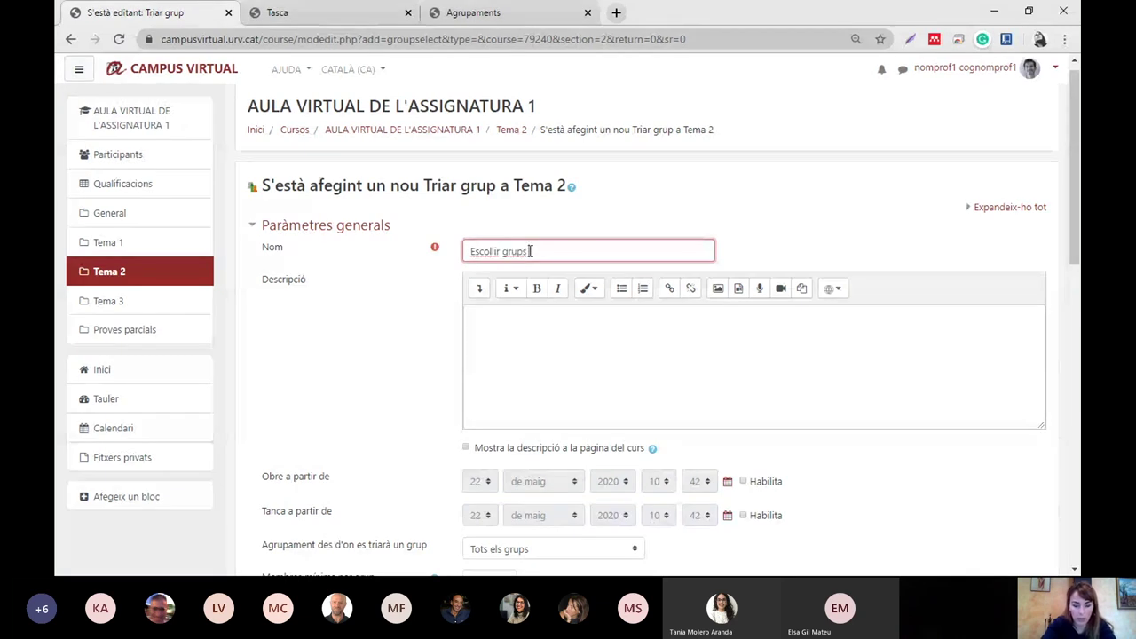
{"action": "type", "text": " der l'ac"}
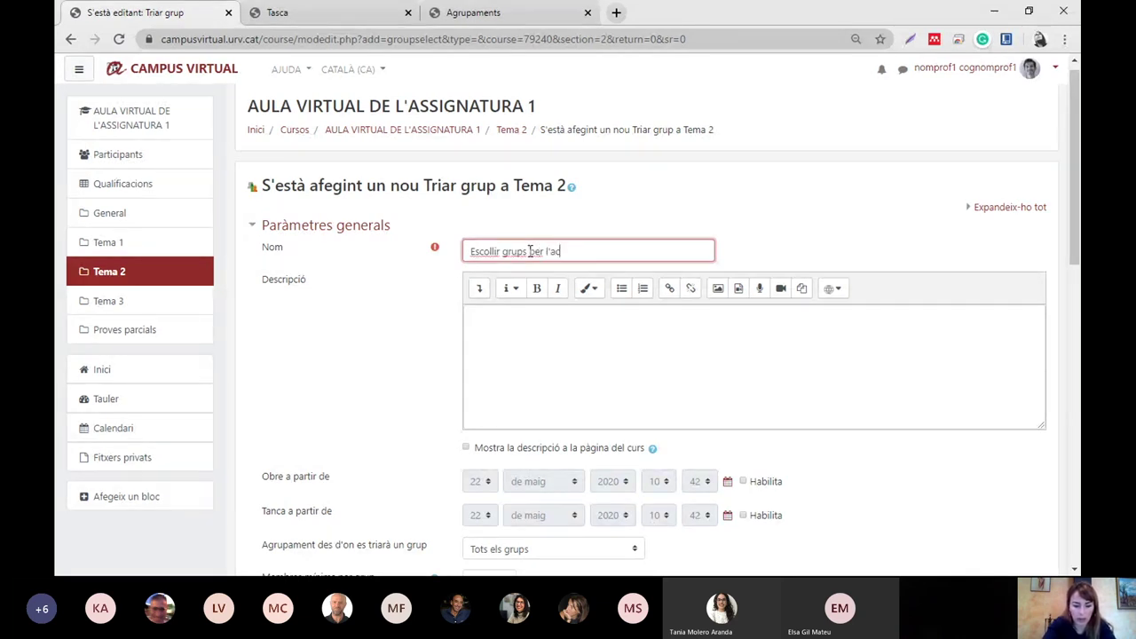
{"action": "type", "text": "tivitat \"Xarxes Socials\""}
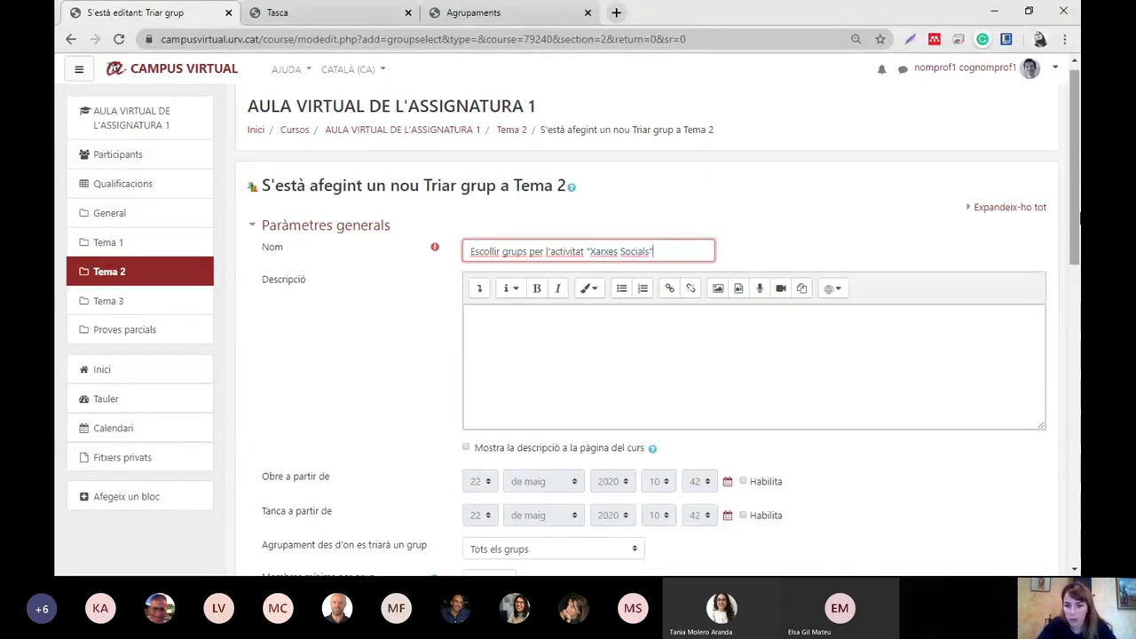
{"action": "scroll", "coordinate": [1008, 233], "scroll_direction": "down", "scroll_amount": 1}
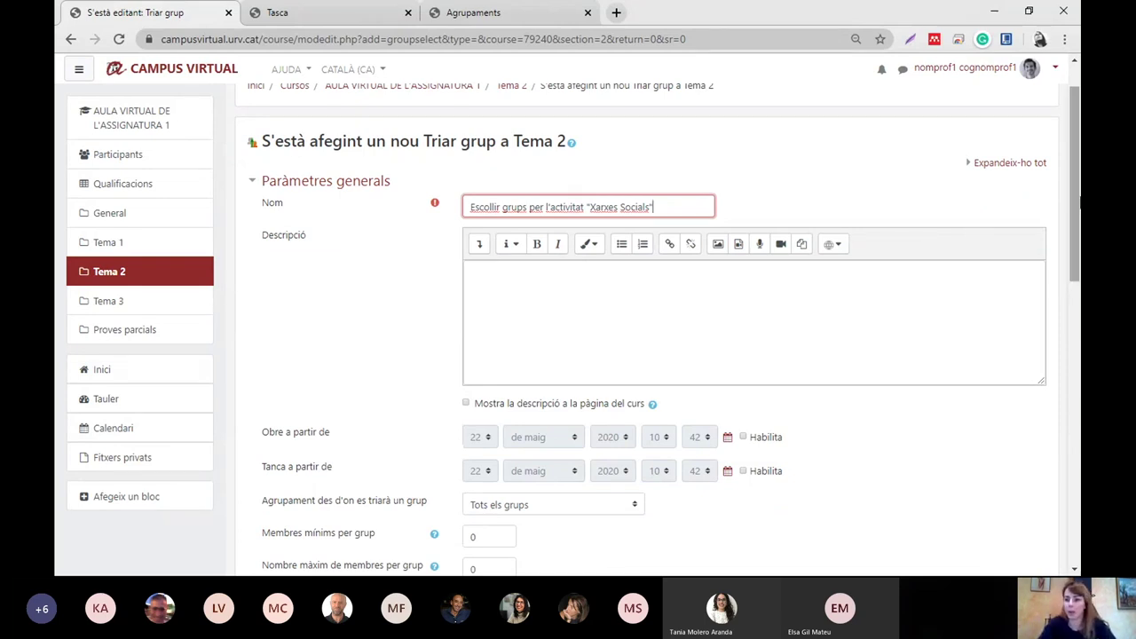
Step: Enable the opening date of the group-choice activity and set it to 22 May 2020 at 10:00
{"action": "left_click_drag", "start_coordinate": [1076, 197], "coordinate": [1078, 243]}
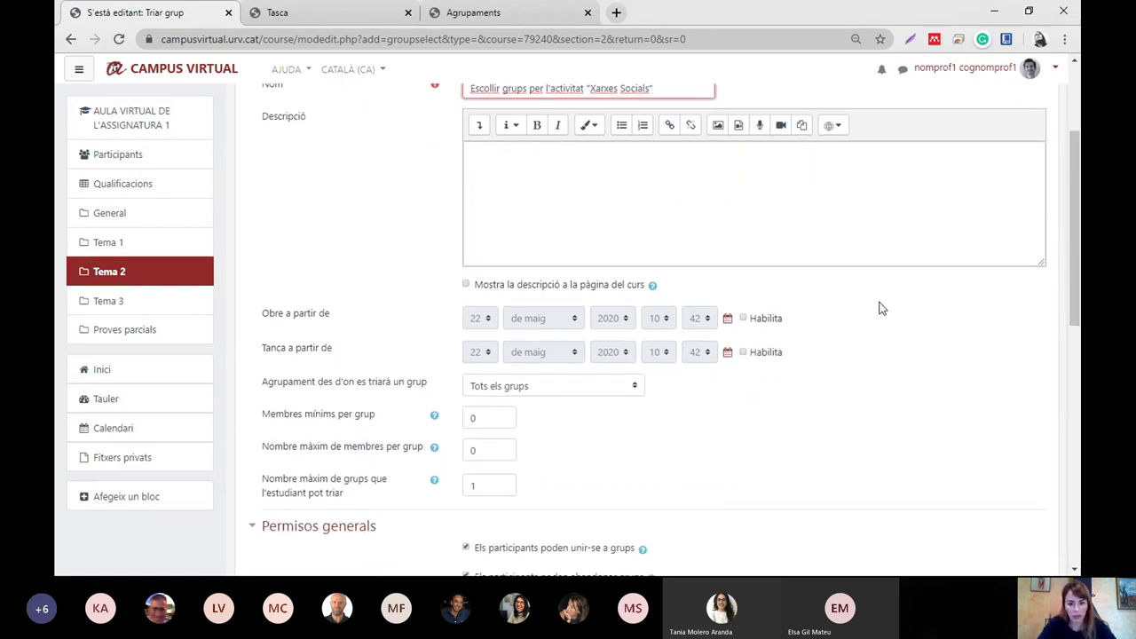
{"action": "left_click", "coordinate": [744, 319]}
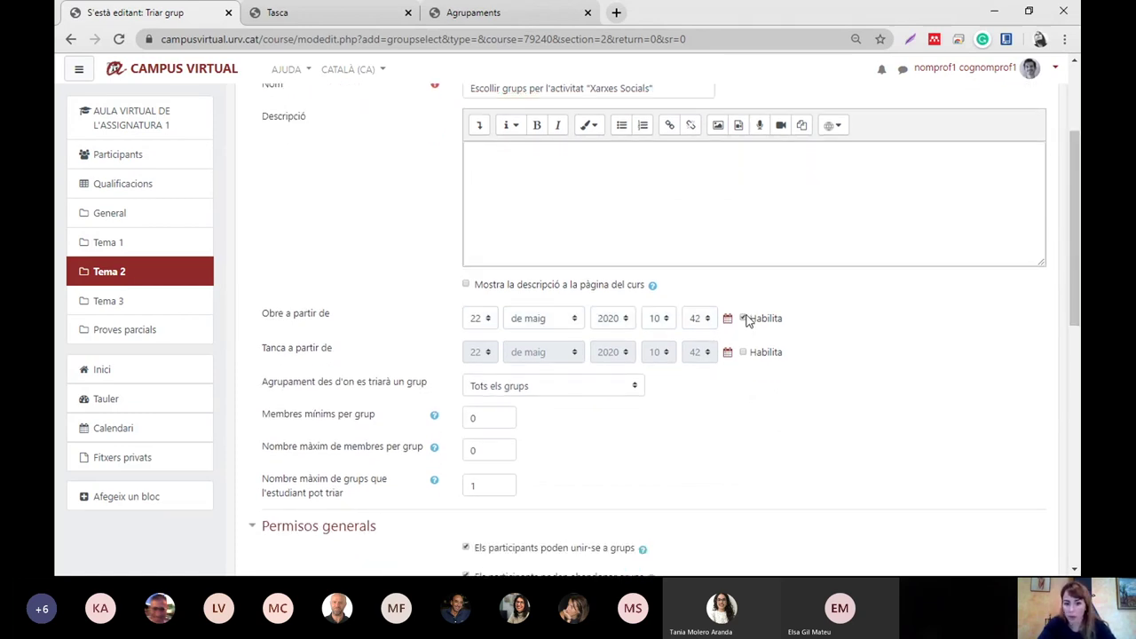
{"action": "left_click", "coordinate": [697, 320]}
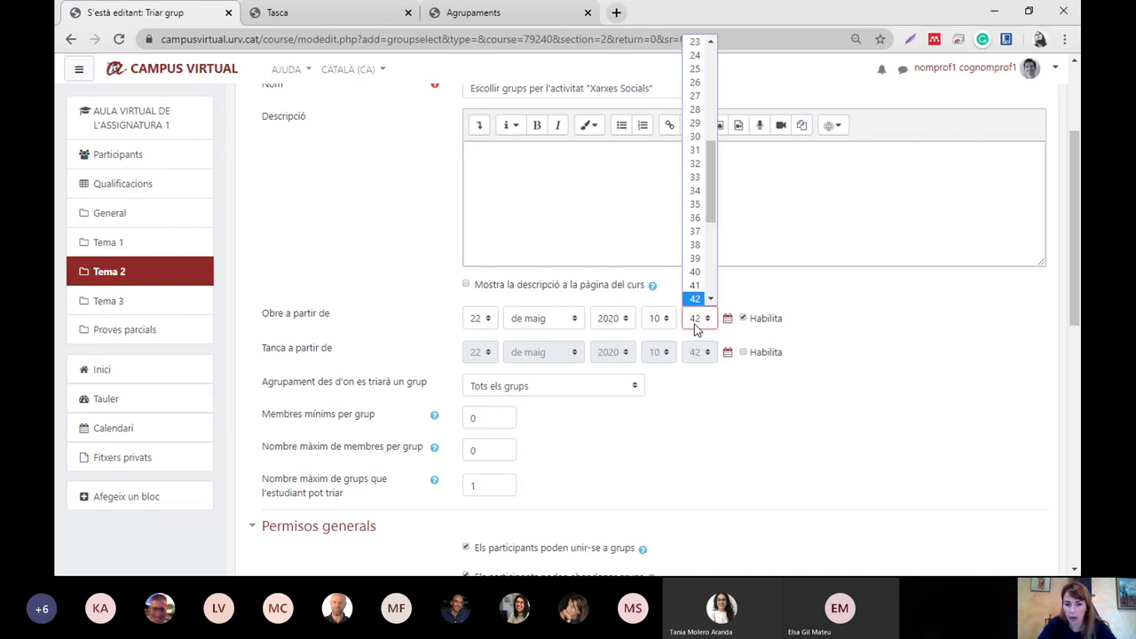
{"action": "left_click_drag", "start_coordinate": [710, 165], "coordinate": [708, 57]}
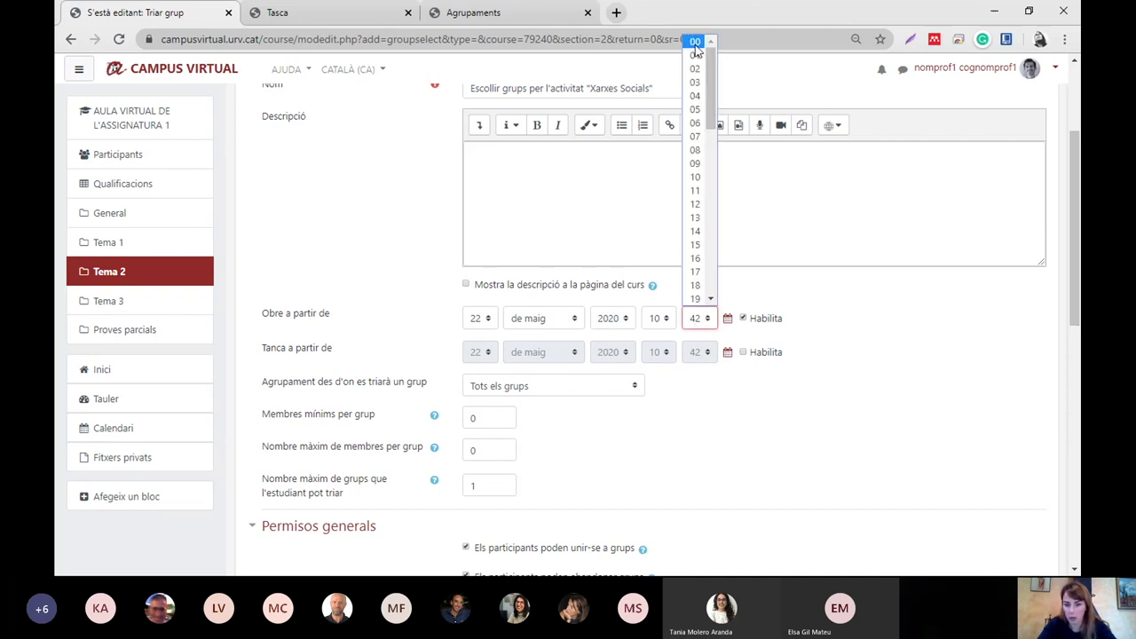
{"action": "left_click", "coordinate": [695, 42]}
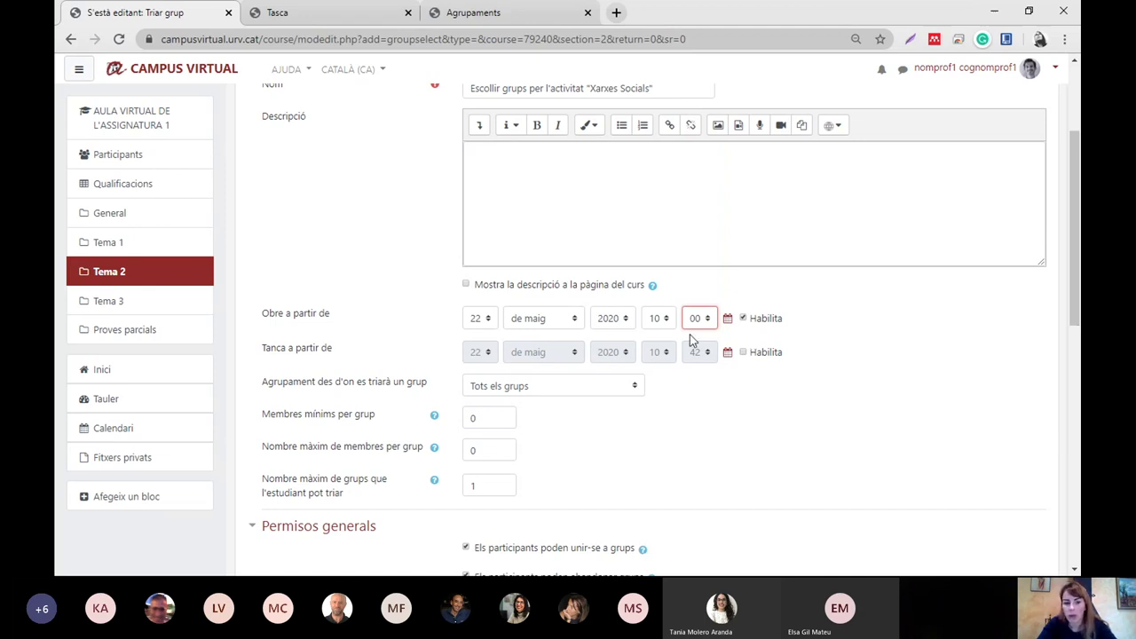
Step: Enable the closing date of the activity and set it to 25 May 2020 at 10:00
{"action": "left_click", "coordinate": [743, 352]}
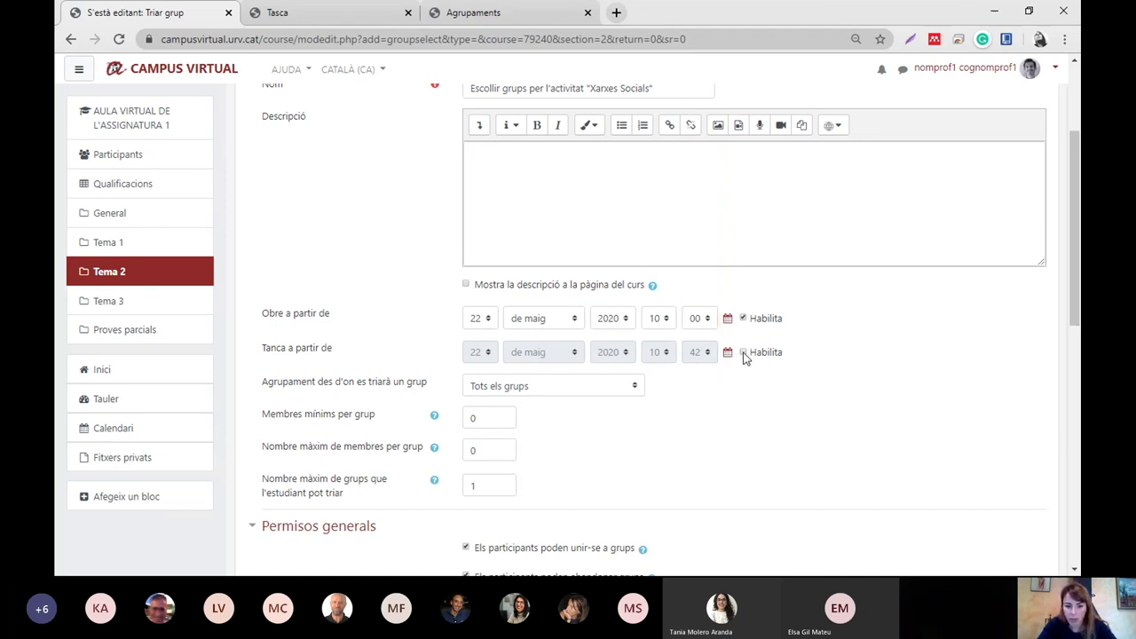
{"action": "left_click", "coordinate": [477, 353]}
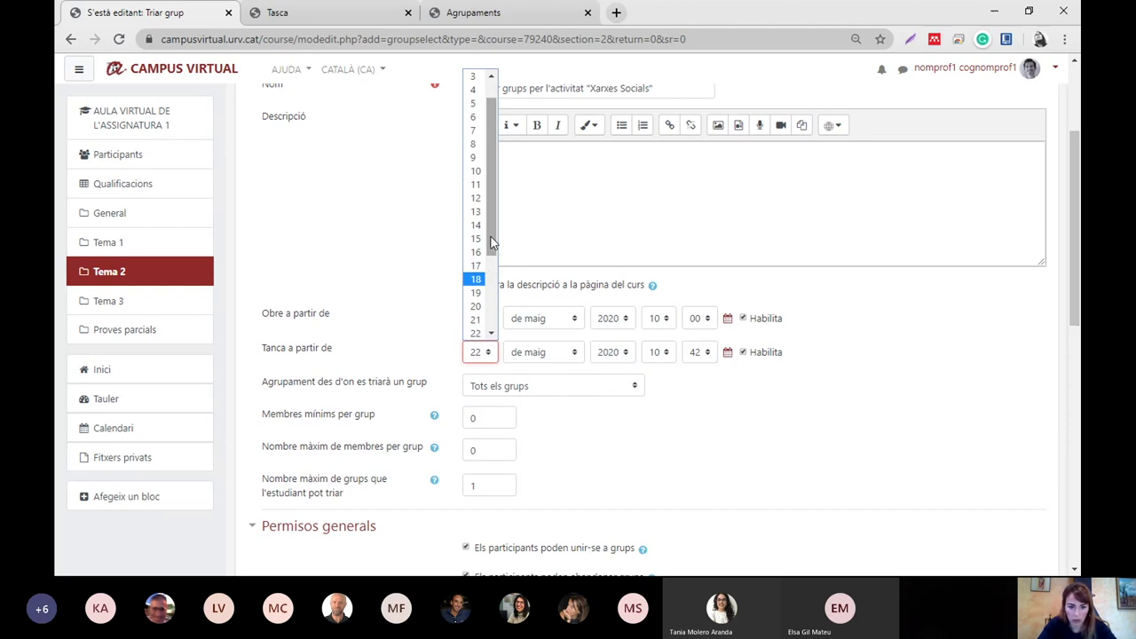
{"action": "left_click_drag", "start_coordinate": [497, 257], "coordinate": [497, 272]}
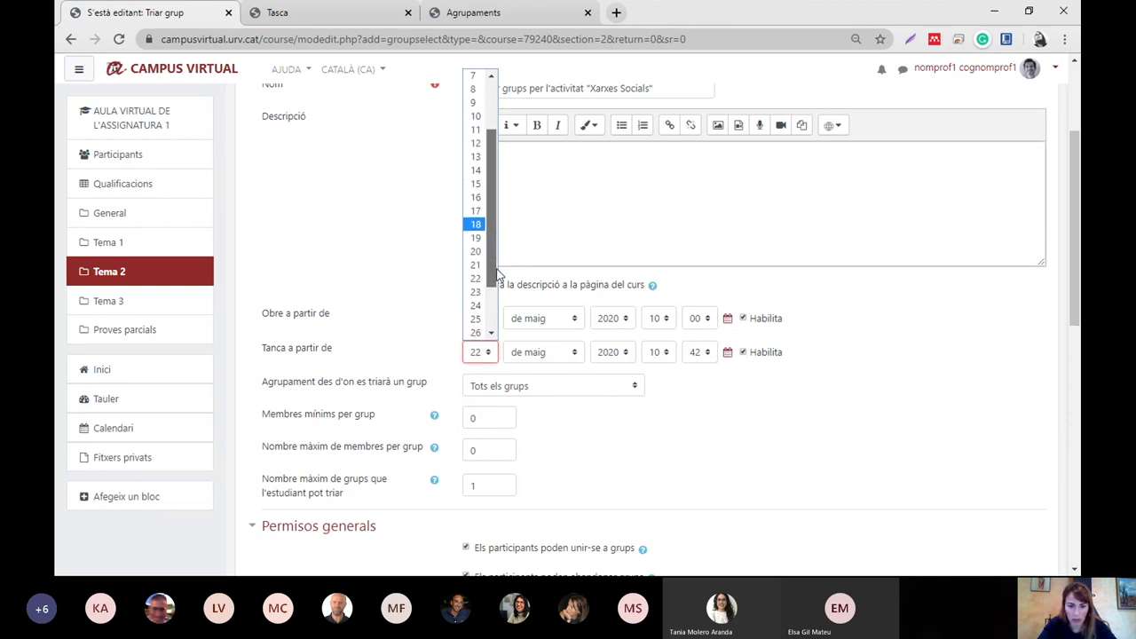
{"action": "left_click", "coordinate": [488, 322]}
{"action": "left_click", "coordinate": [706, 356]}
{"action": "scroll", "coordinate": [707, 135], "scroll_direction": "up", "scroll_amount": 7}
{"action": "left_click", "coordinate": [695, 78]}
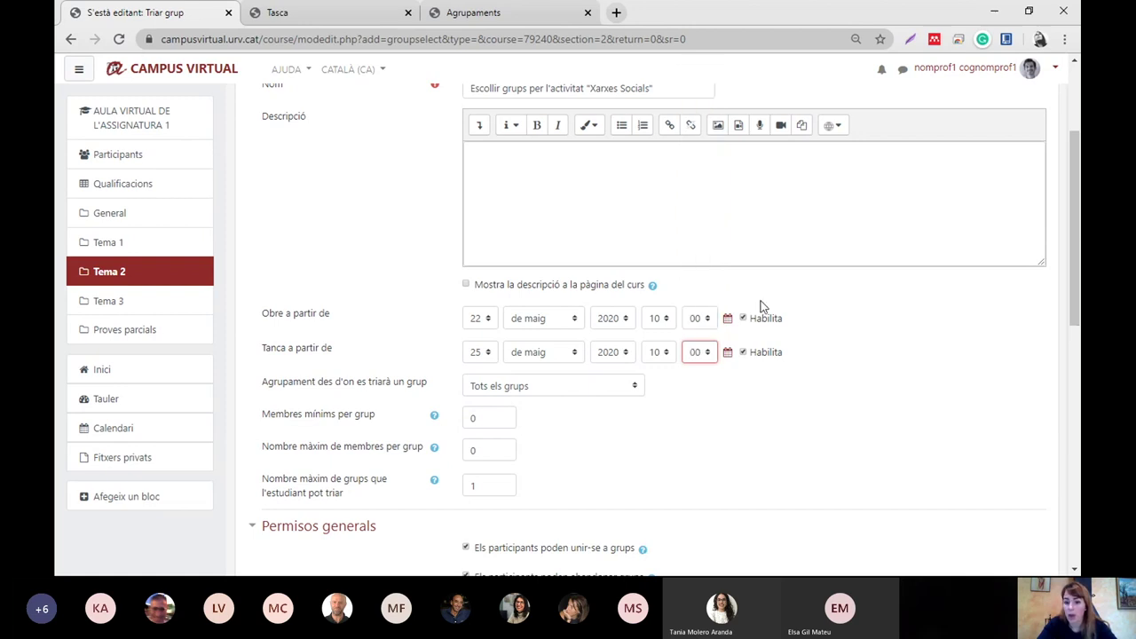
{"action": "left_click", "coordinate": [821, 380]}
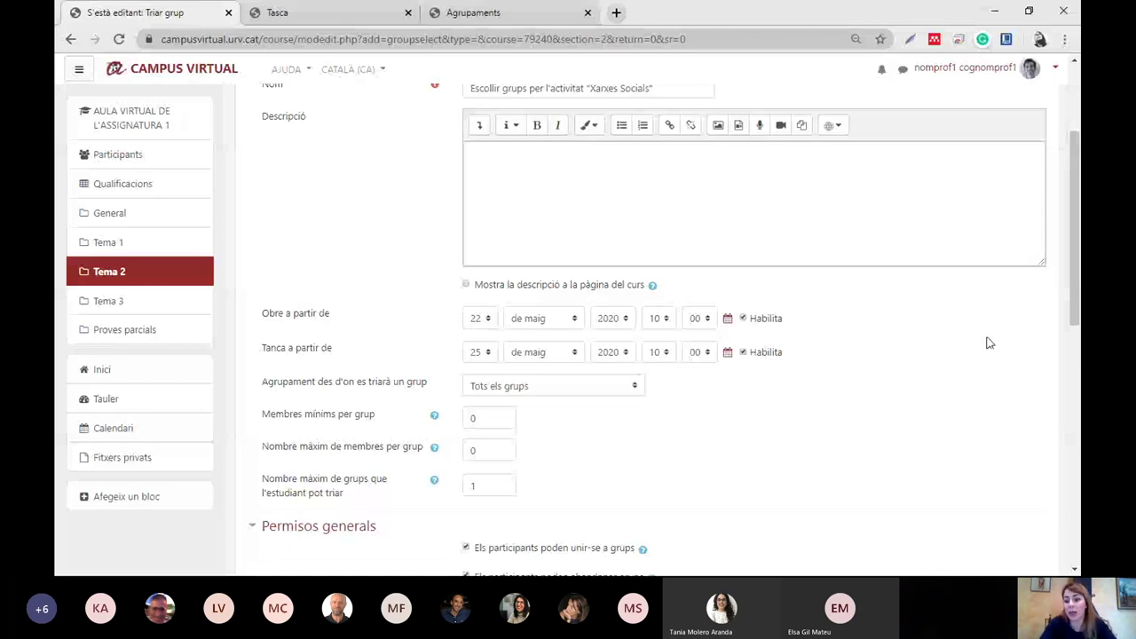
Step: Select Xarxes Socials as the grouping from which students choose their group
{"action": "scroll", "coordinate": [1074, 311], "scroll_direction": "down", "scroll_amount": 1}
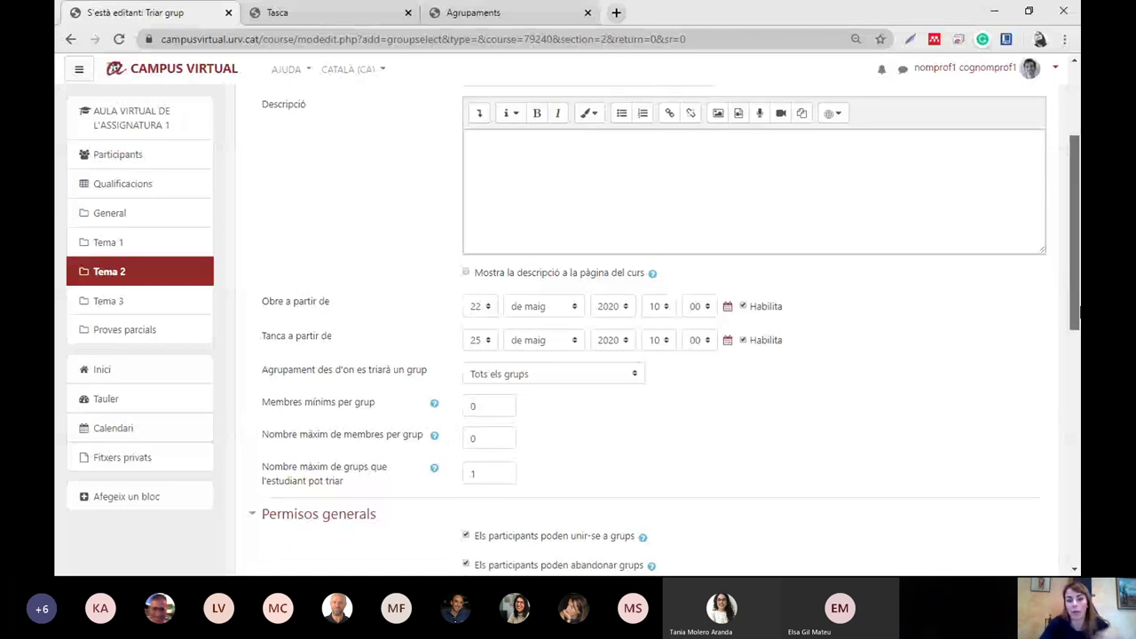
{"action": "scroll", "coordinate": [1074, 267], "scroll_direction": "down", "scroll_amount": 1}
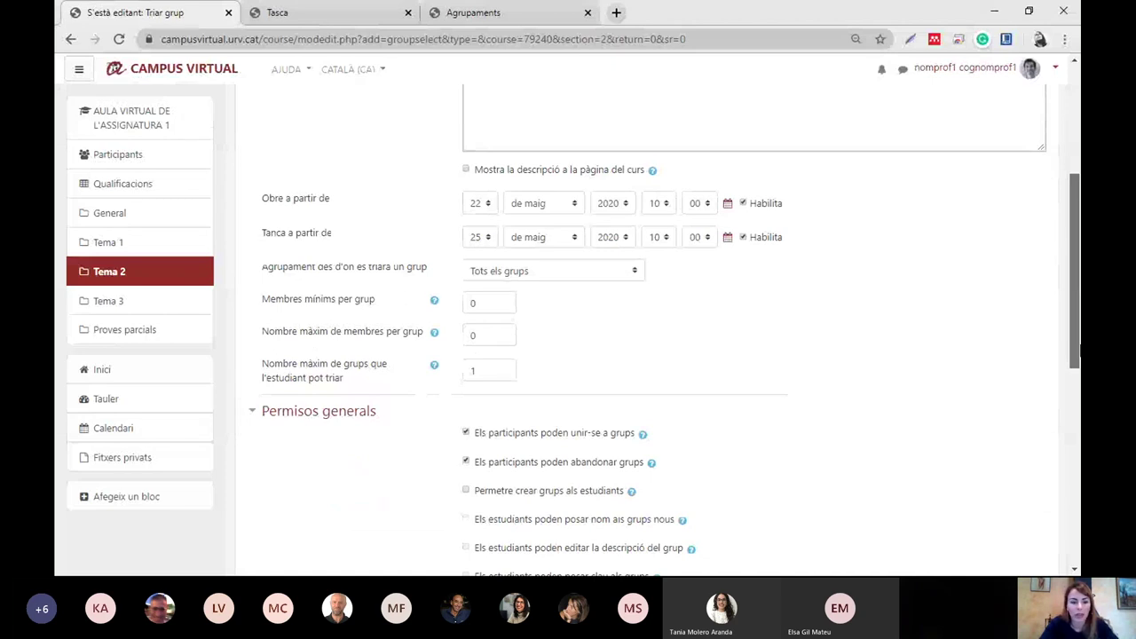
{"action": "scroll", "coordinate": [1048, 355], "scroll_direction": "down", "scroll_amount": 1}
{"action": "left_click_drag", "start_coordinate": [272, 255], "coordinate": [403, 248]}
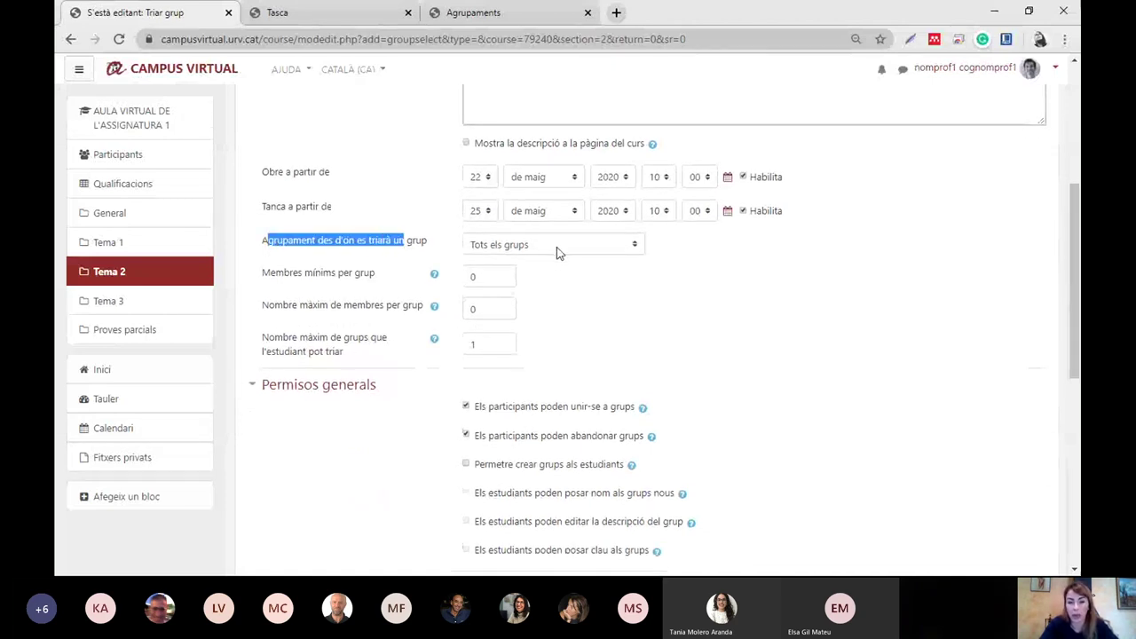
{"action": "left_click", "coordinate": [558, 246]}
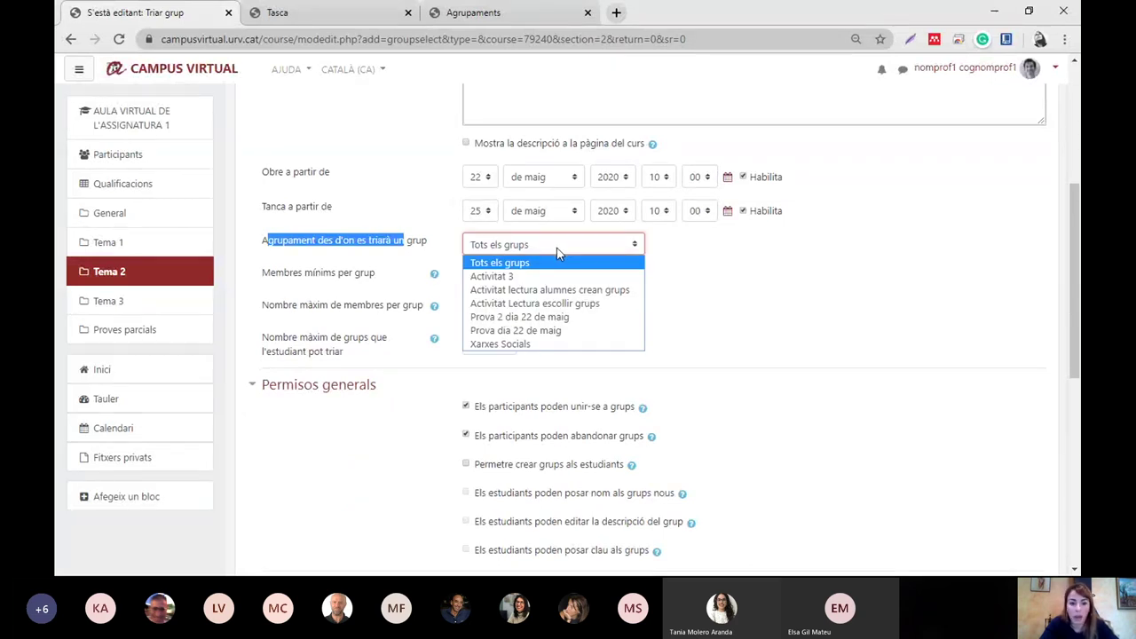
{"action": "left_click", "coordinate": [500, 343]}
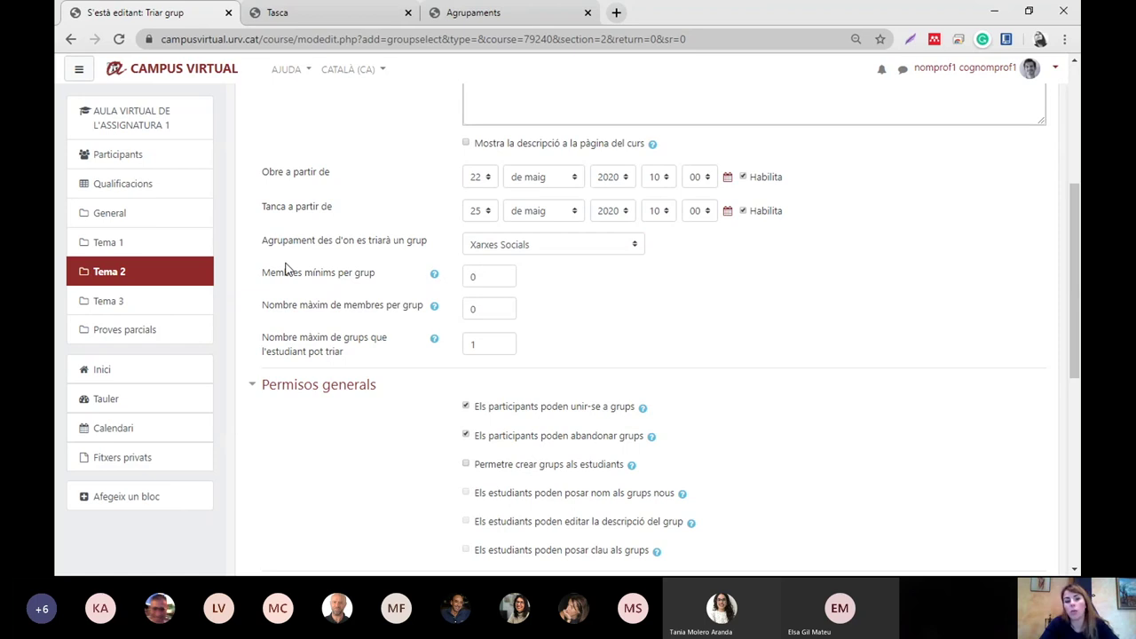
Step: Set the minimum number of members per group to 1
{"action": "left_click_drag", "start_coordinate": [286, 271], "coordinate": [382, 278]}
{"action": "double_click", "coordinate": [470, 276]}
{"action": "type", "text": "1"}
{"action": "left_click", "coordinate": [608, 302]}
Step: Set the maximum members per group to 3 and the maximum number of groups a student can choose to 1
{"action": "double_click", "coordinate": [471, 308]}
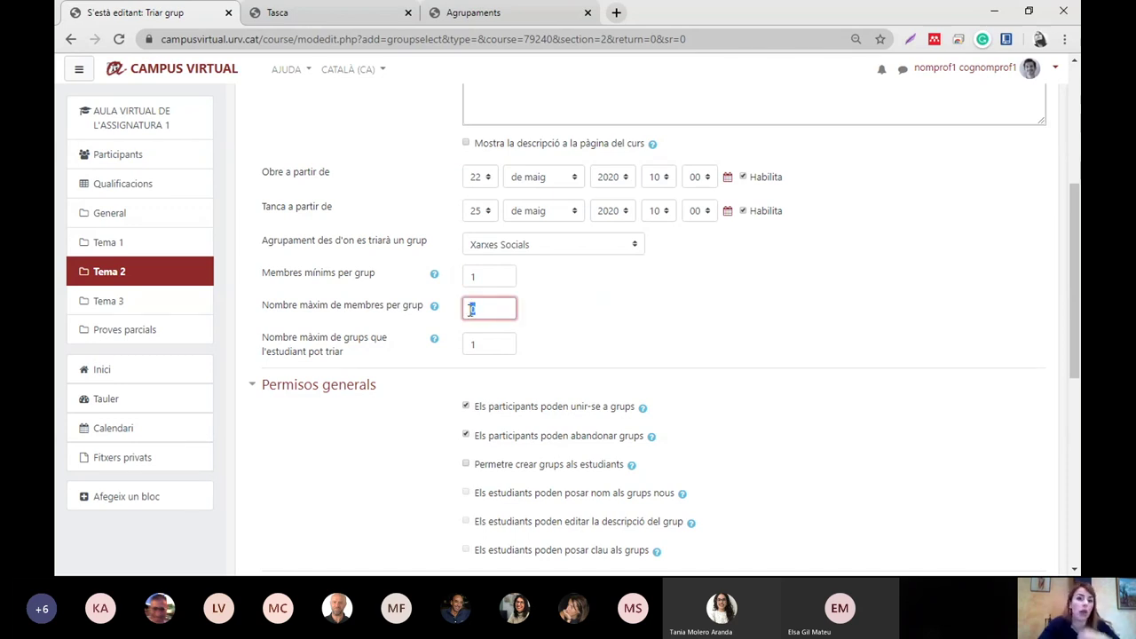
{"action": "left_click", "coordinate": [471, 309]}
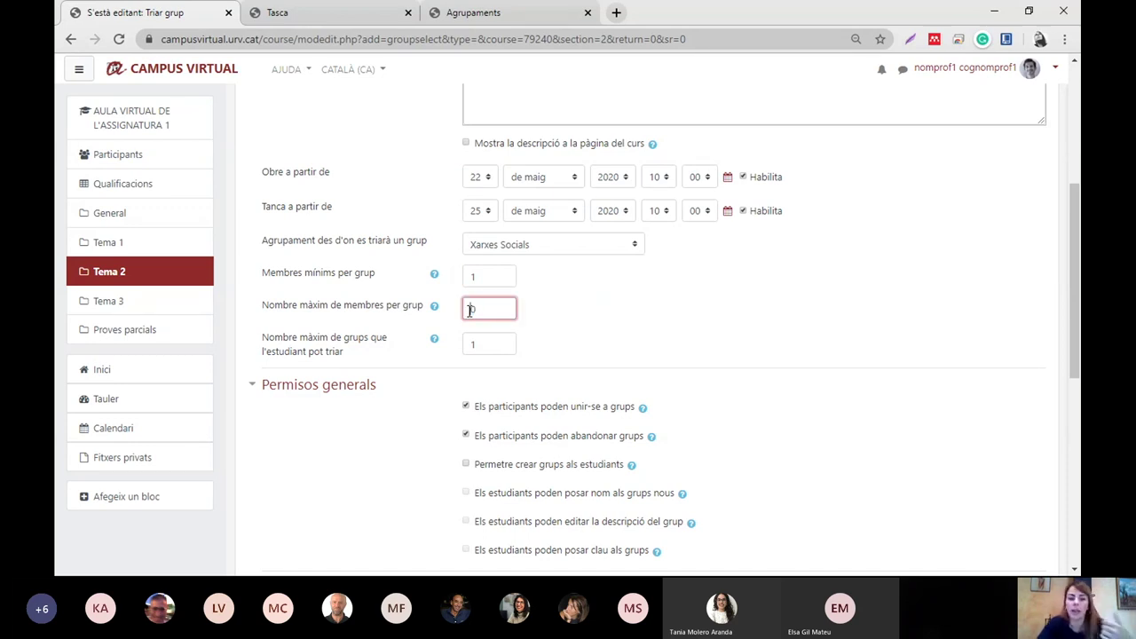
{"action": "key", "text": "Right"}
{"action": "key", "text": "BackSpace"}
{"action": "type", "text": "3"}
{"action": "left_click", "coordinate": [569, 327]}
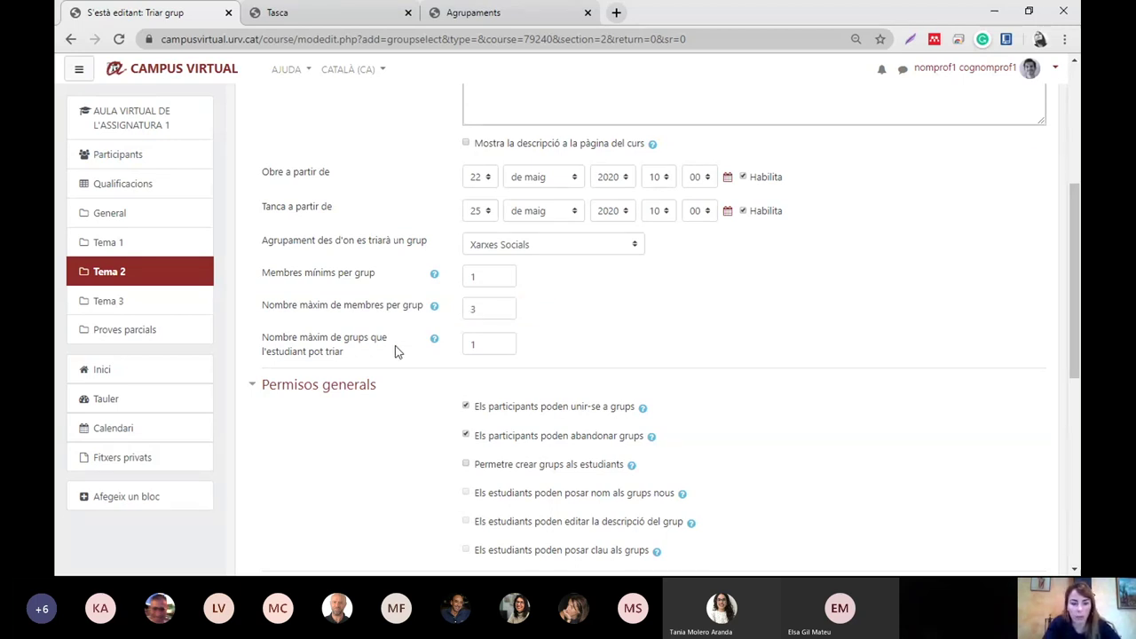
{"action": "left_click", "coordinate": [472, 344]}
{"action": "type", "text": "1"}
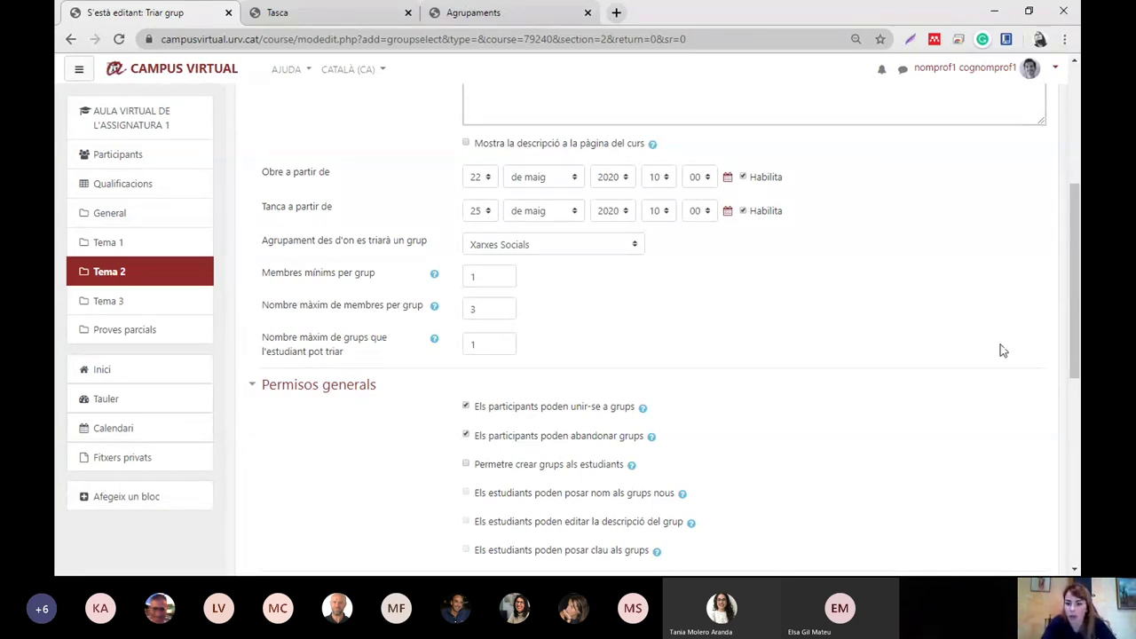
Step: Review the general permissions for joining and leaving groups, and save and display the group-choice activity
{"action": "left_click_drag", "start_coordinate": [1074, 284], "coordinate": [1074, 285]}
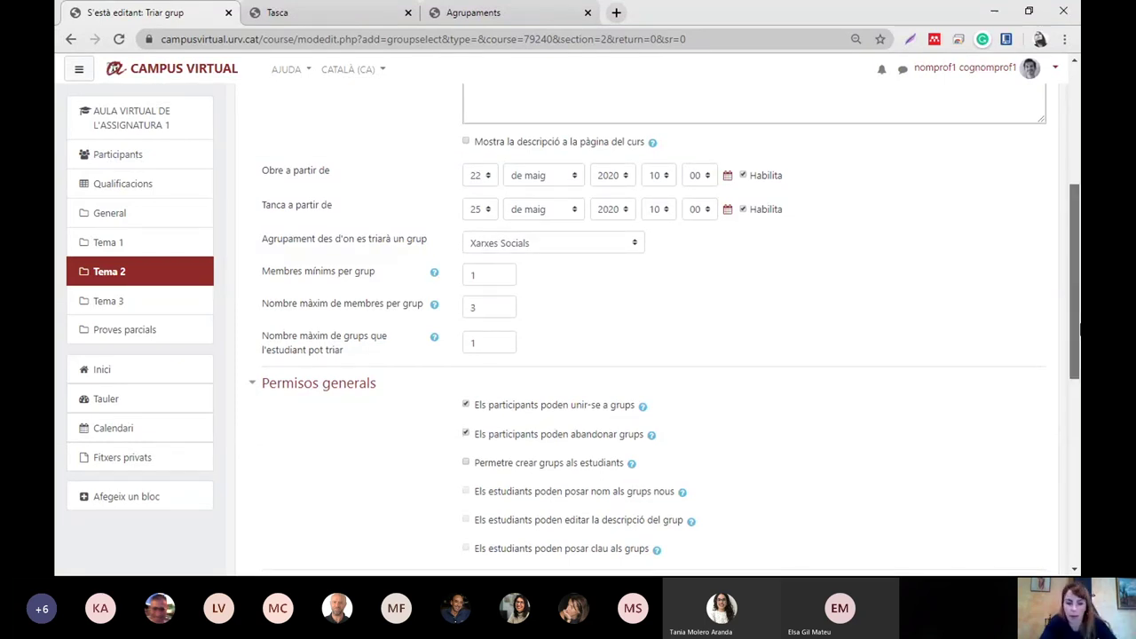
{"action": "scroll", "coordinate": [622, 373], "scroll_direction": "down", "scroll_amount": 2}
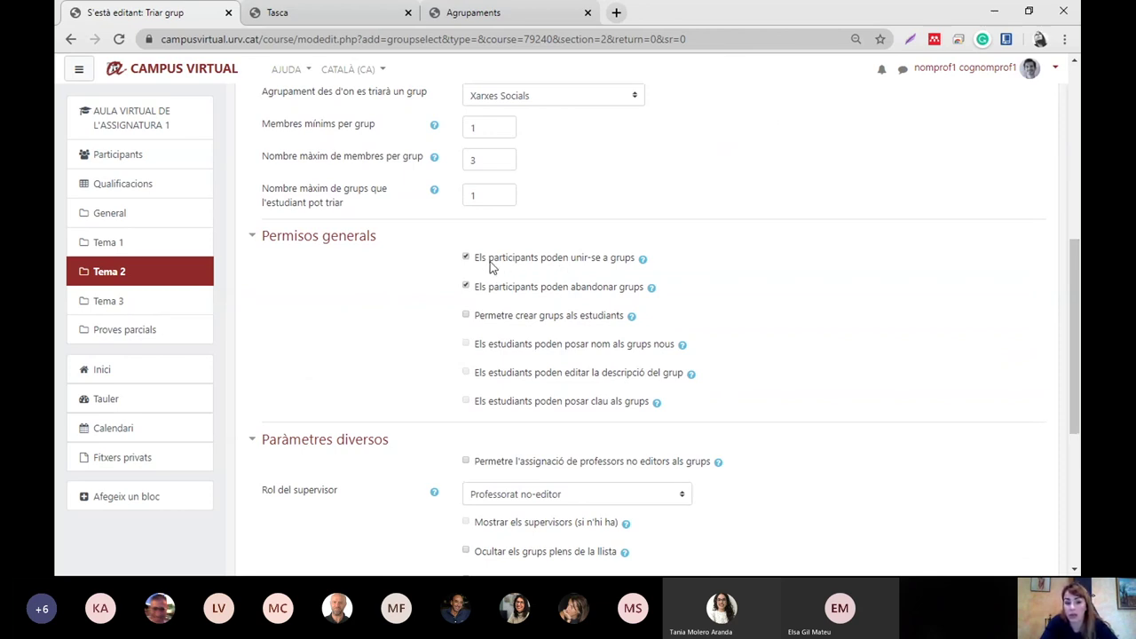
{"action": "left_click_drag", "start_coordinate": [626, 263], "coordinate": [480, 267]}
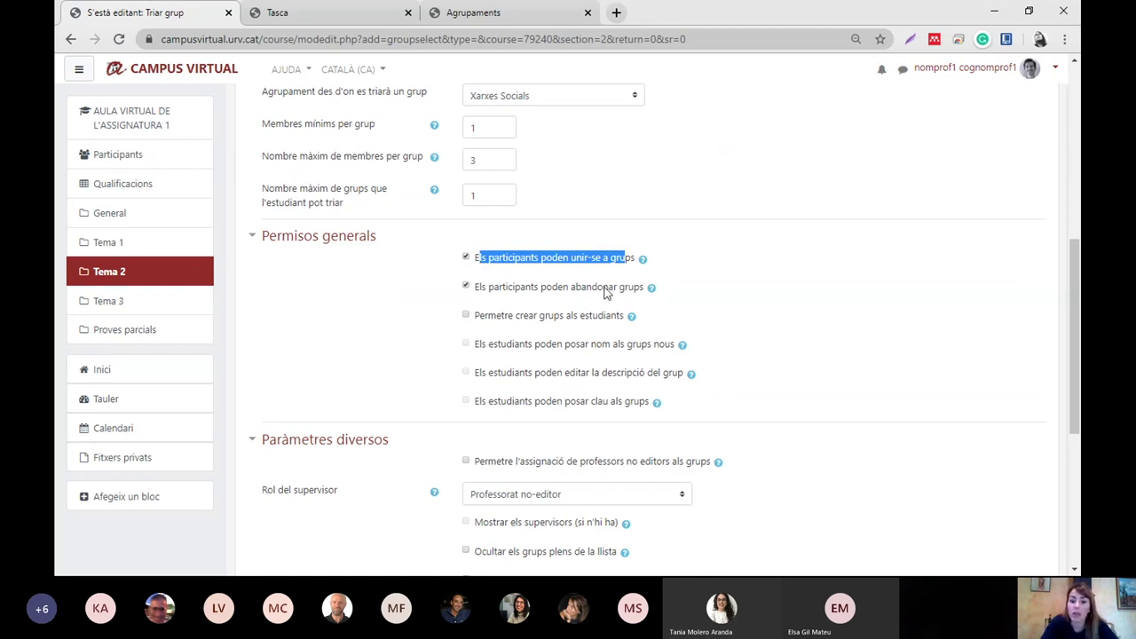
{"action": "left_click_drag", "start_coordinate": [645, 290], "coordinate": [479, 299]}
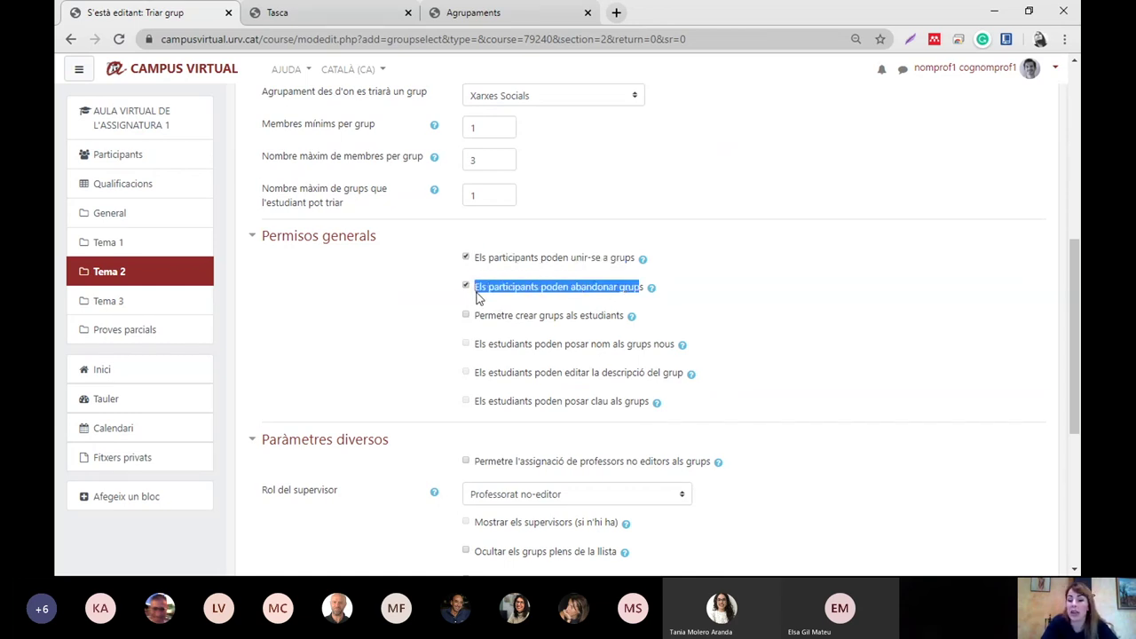
{"action": "scroll", "coordinate": [479, 299], "scroll_direction": "up", "scroll_amount": 3}
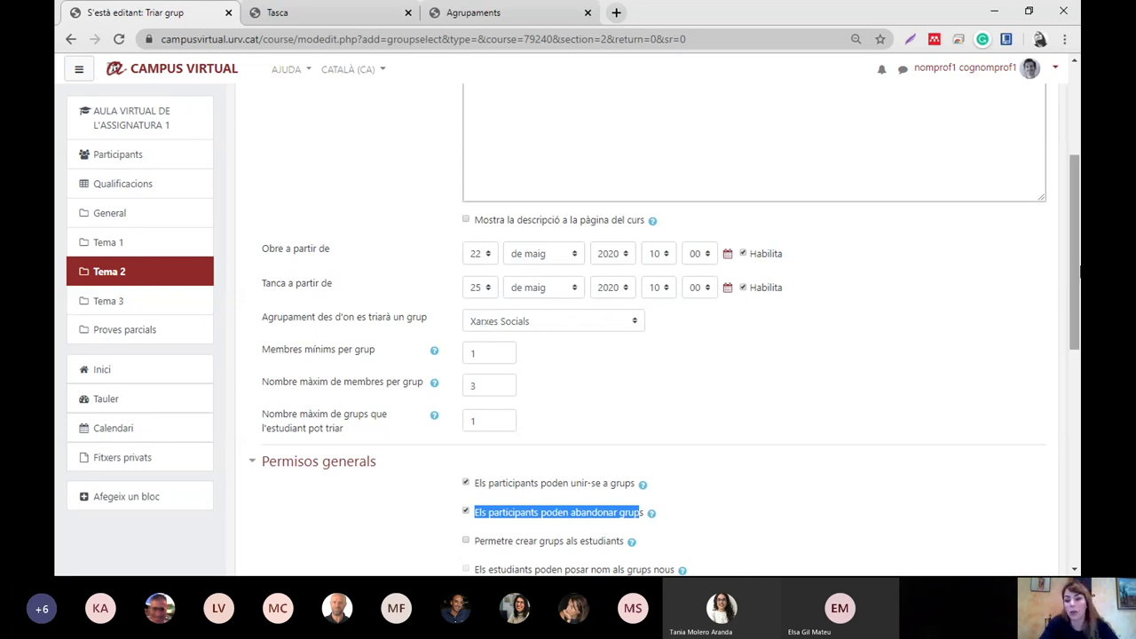
{"action": "left_click_drag", "start_coordinate": [1074, 299], "coordinate": [1074, 316]}
{"action": "scroll", "coordinate": [643, 464], "scroll_direction": "down", "scroll_amount": 5}
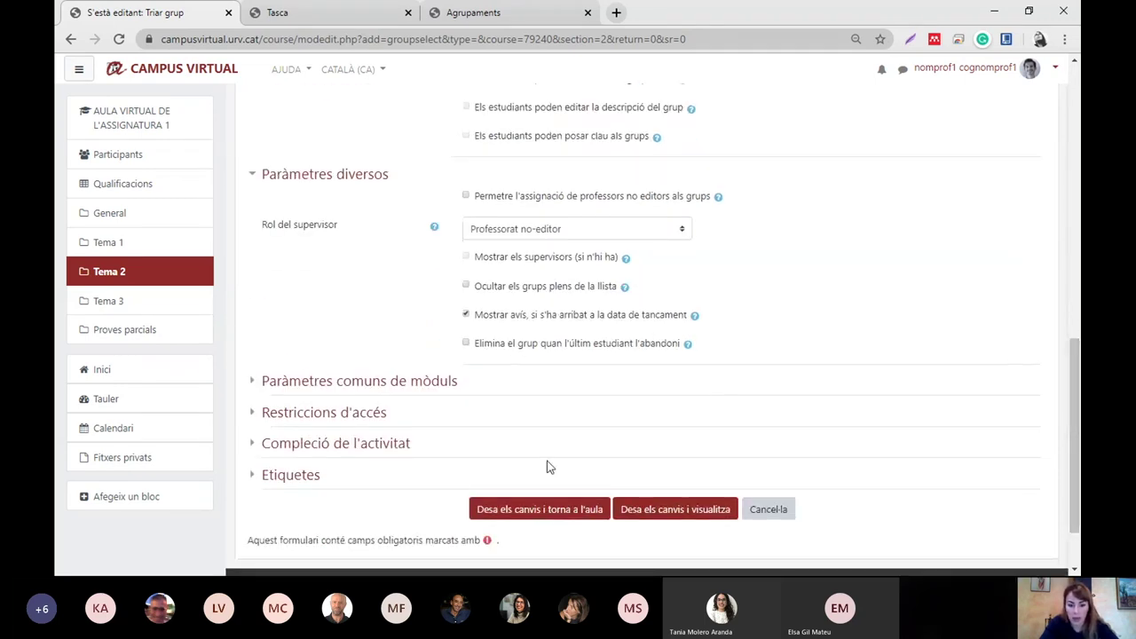
{"action": "left_click", "coordinate": [657, 517]}
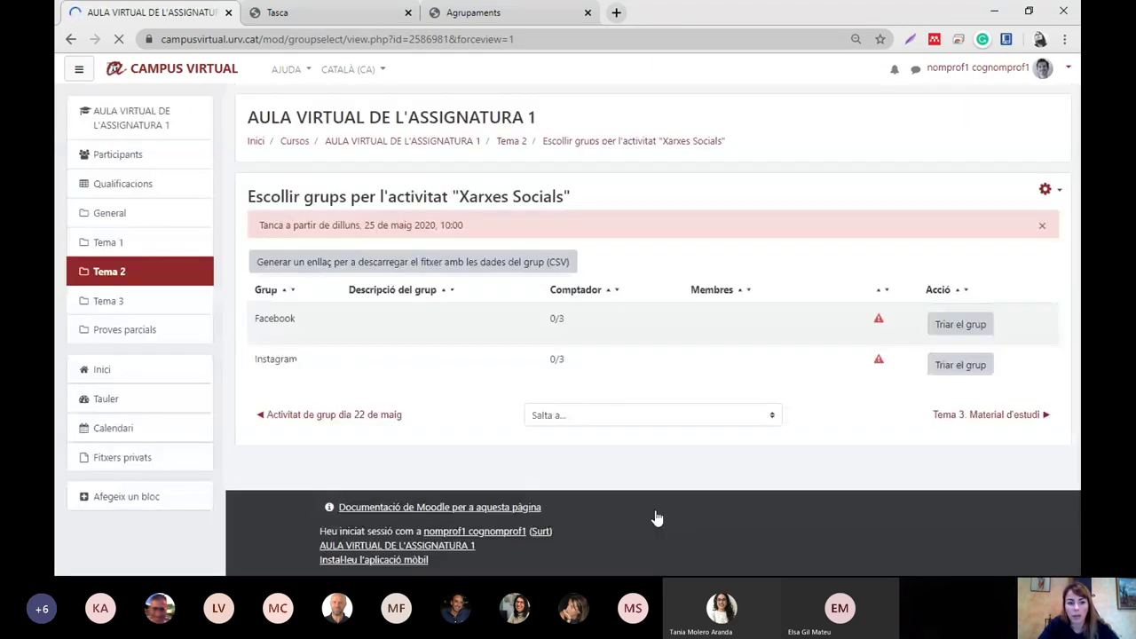
Step: Add the description "xarxes socials" to the Facebook group
{"action": "left_click", "coordinate": [395, 319]}
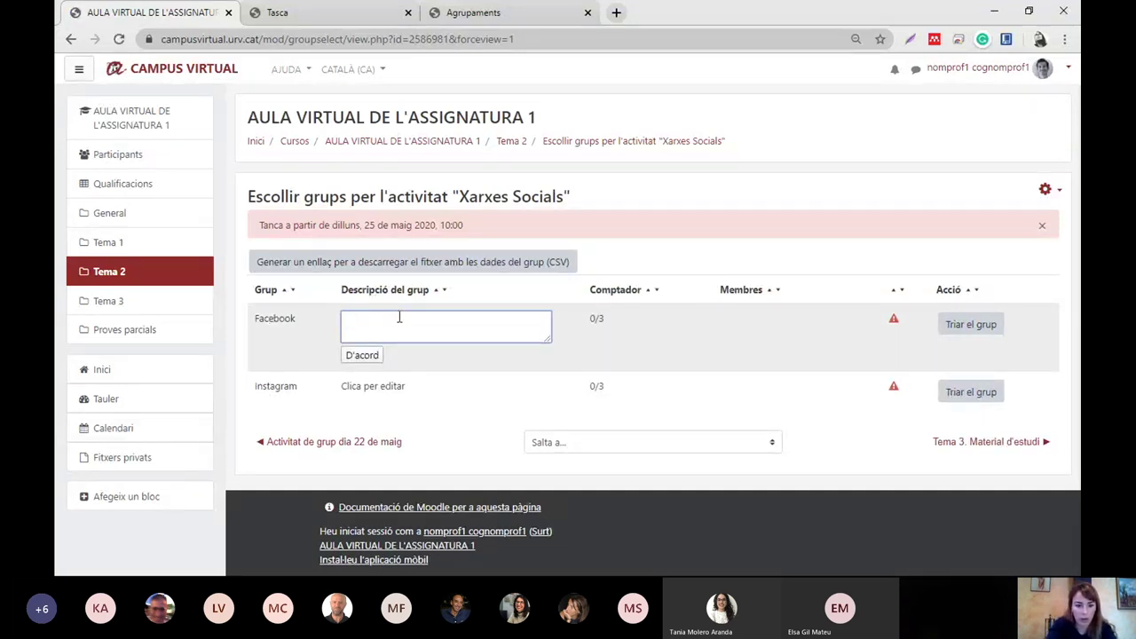
{"action": "type", "text": "xarxes socials"}
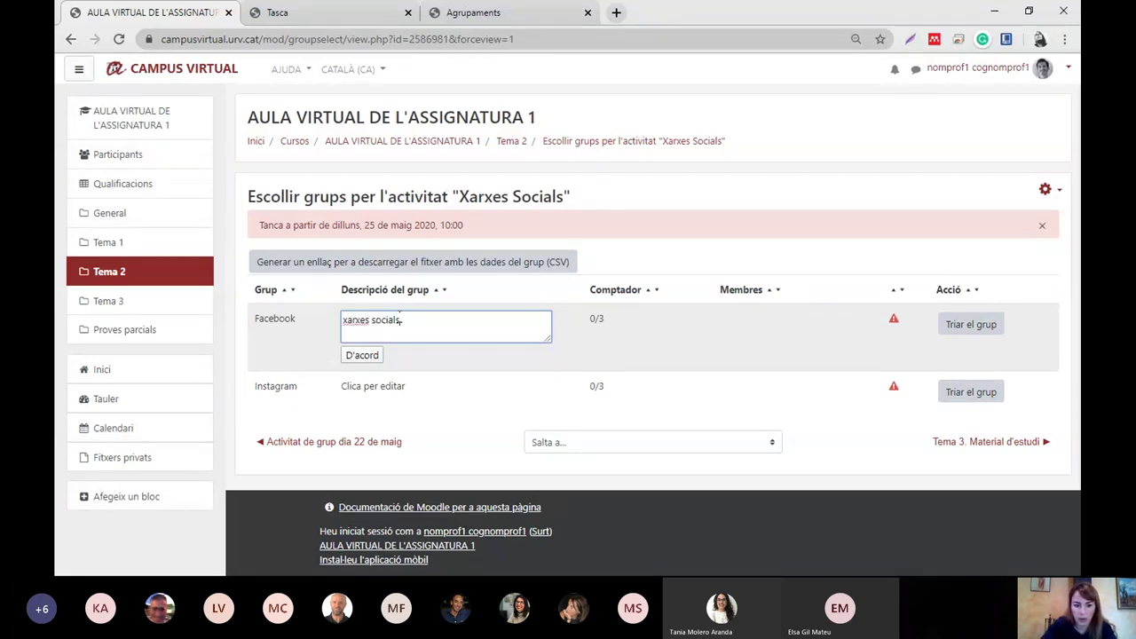
{"action": "left_click", "coordinate": [361, 356]}
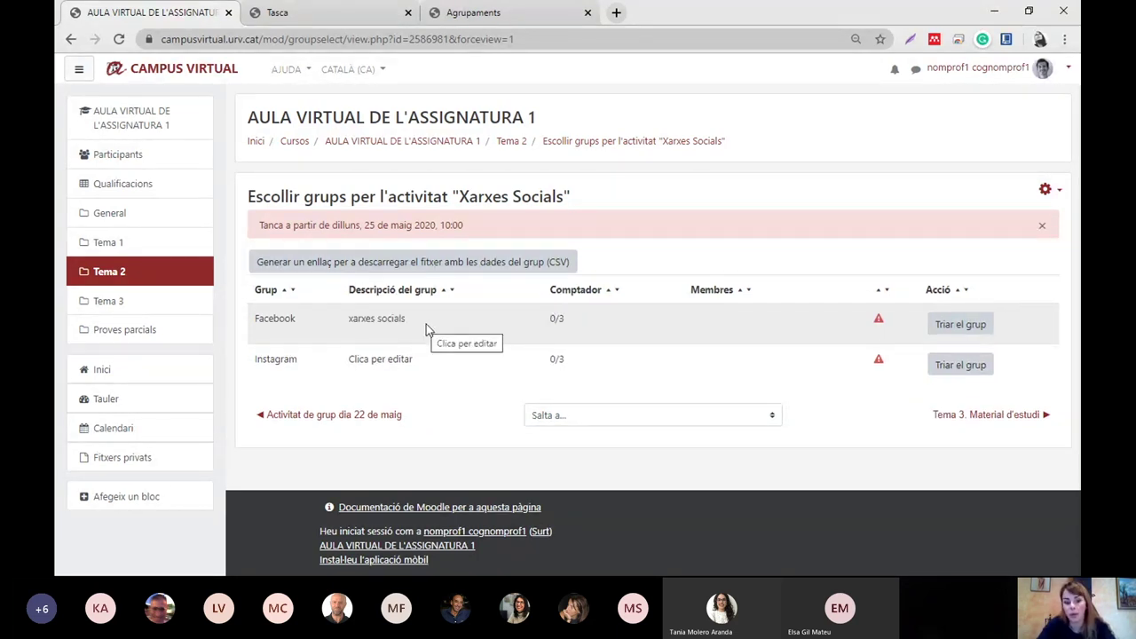
Step: Switch to the student's incognito browser window and open the Escollir grups per l'activitat "Xarxes Socials" activity to check its closing date
{"action": "left_click", "coordinate": [1029, 14]}
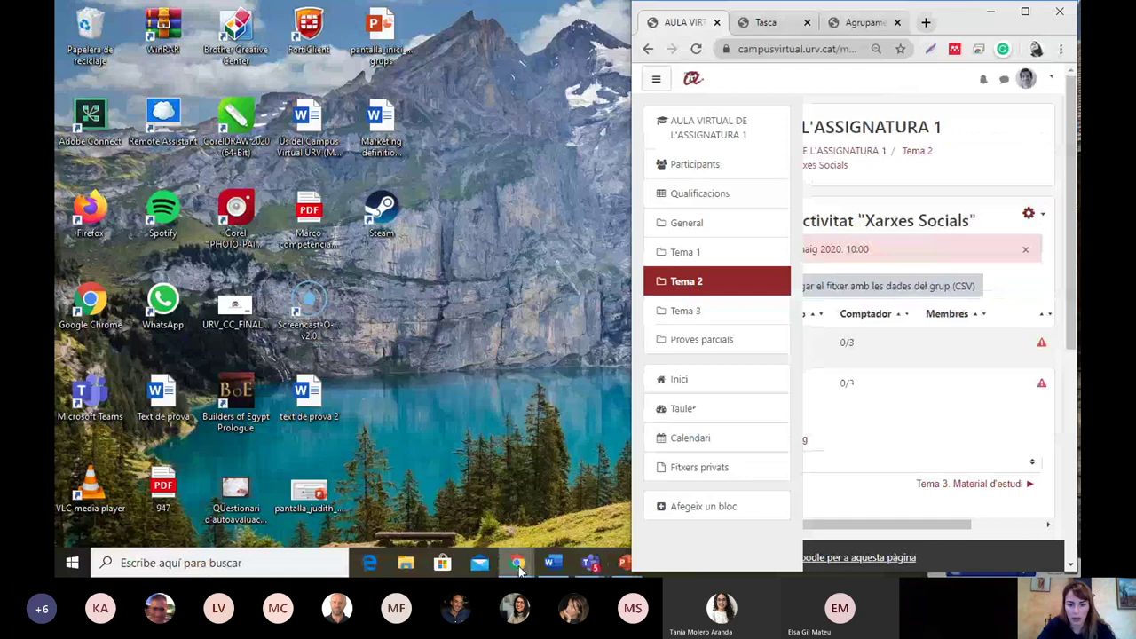
{"action": "mouse_move", "coordinate": [520, 569]}
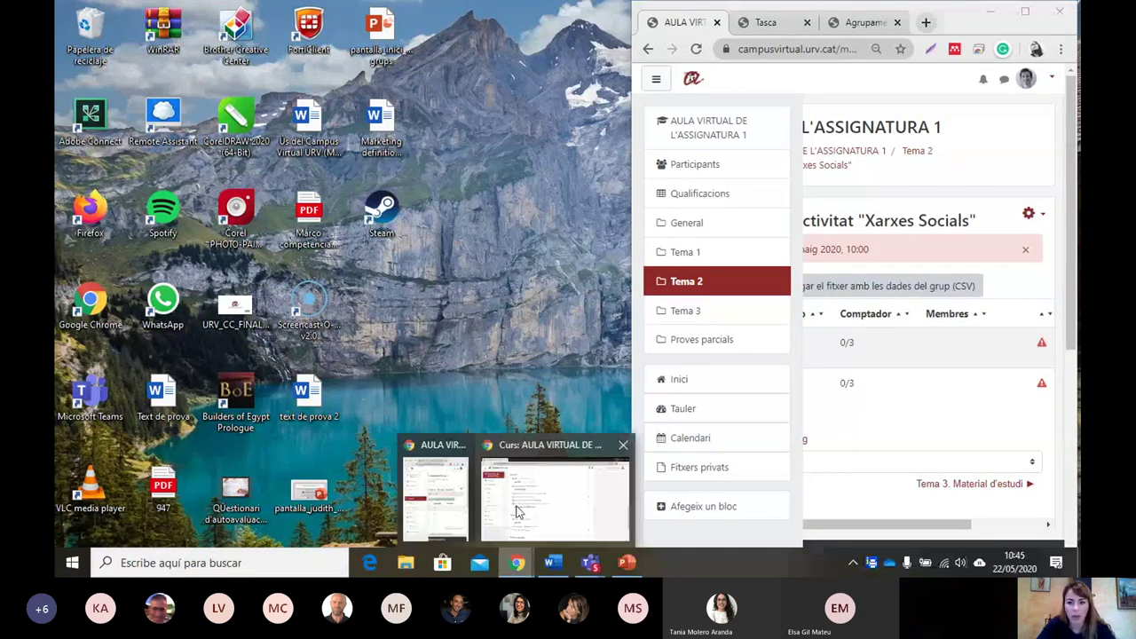
{"action": "left_click", "coordinate": [520, 512]}
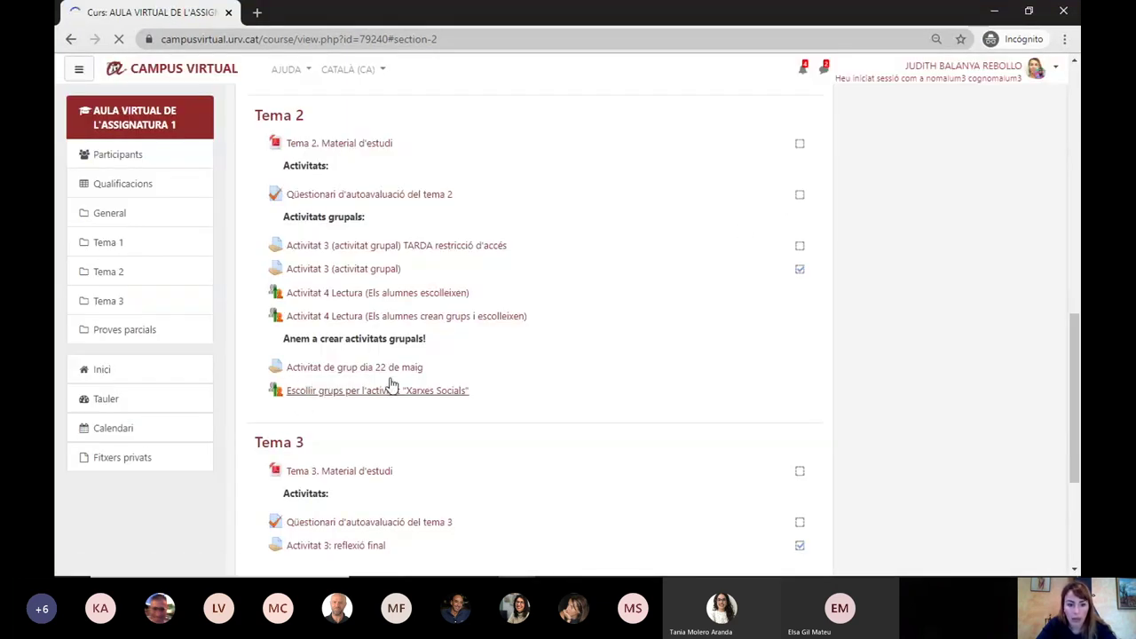
{"action": "left_click", "coordinate": [414, 376]}
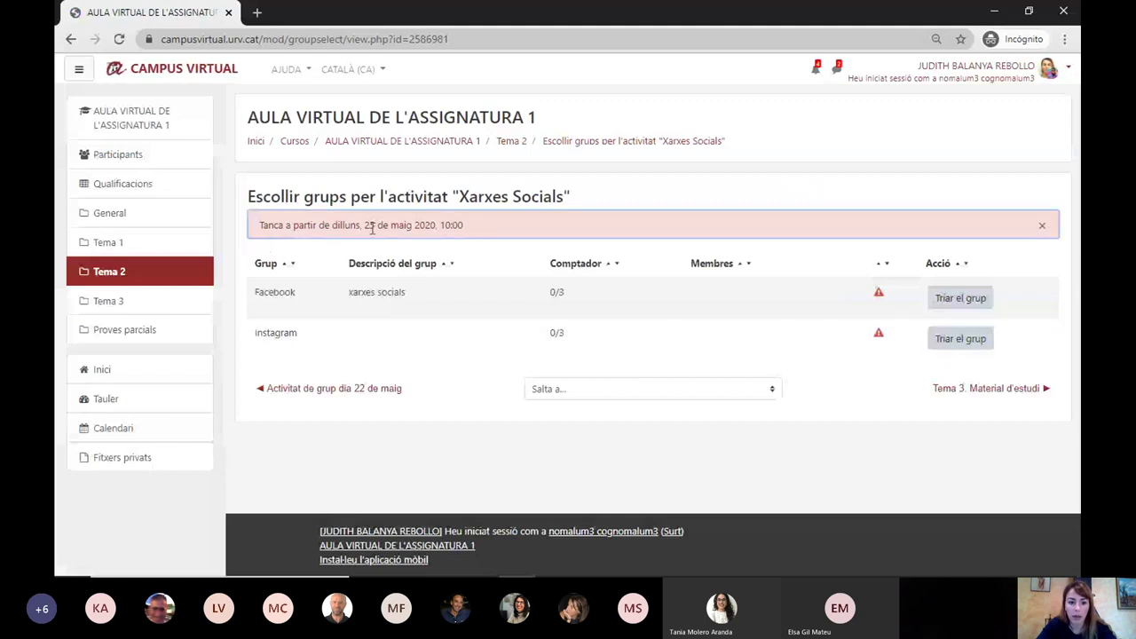
{"action": "left_click_drag", "start_coordinate": [268, 224], "coordinate": [463, 226]}
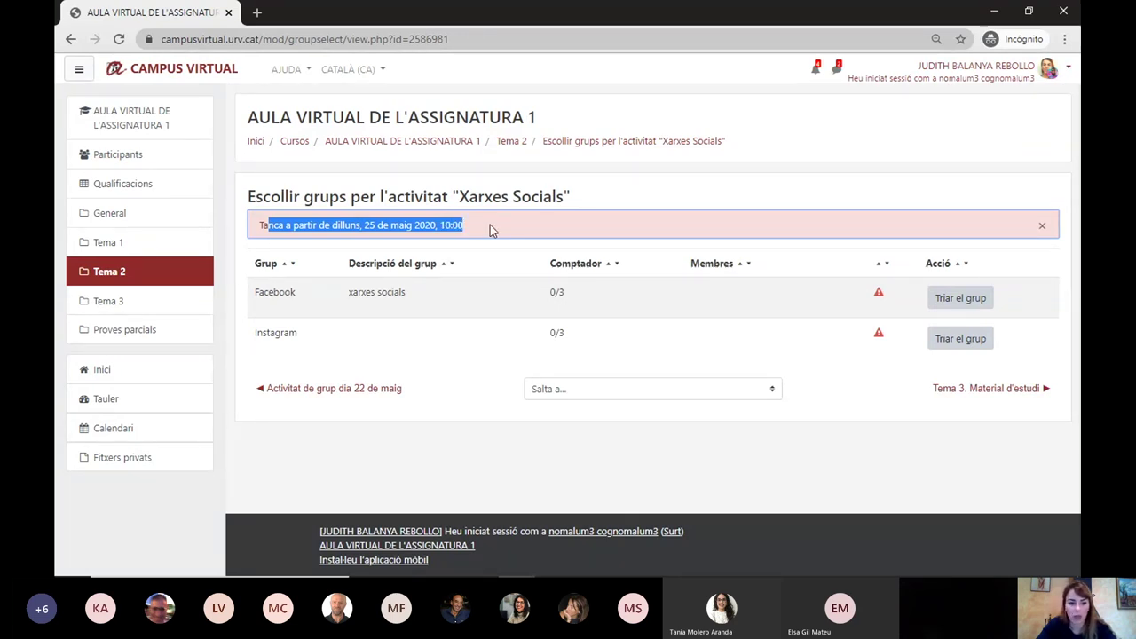
{"action": "left_click", "coordinate": [490, 224]}
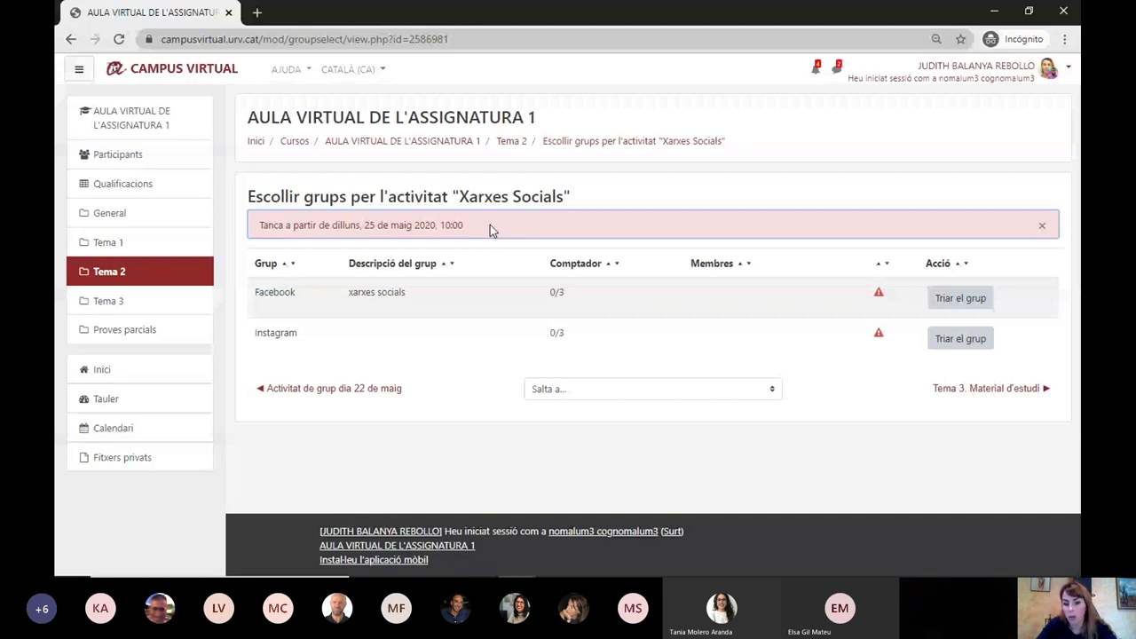
Step: Join the Instagram group as the student, confirm the choice, and check the group's member list
{"action": "double_click", "coordinate": [560, 292]}
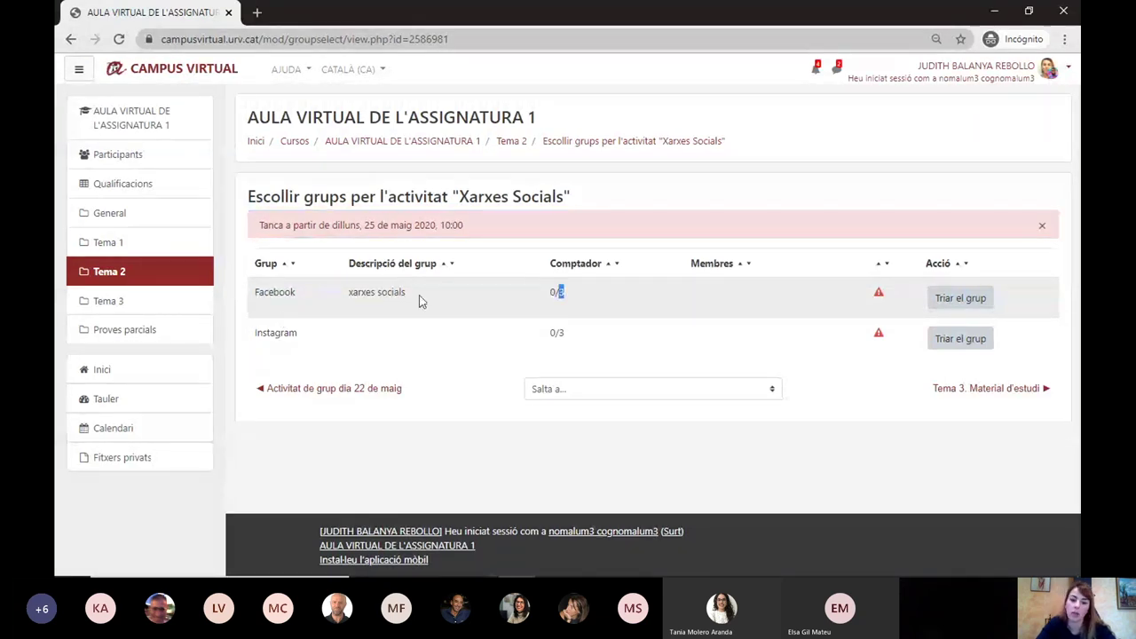
{"action": "left_click_drag", "start_coordinate": [392, 293], "coordinate": [344, 298]}
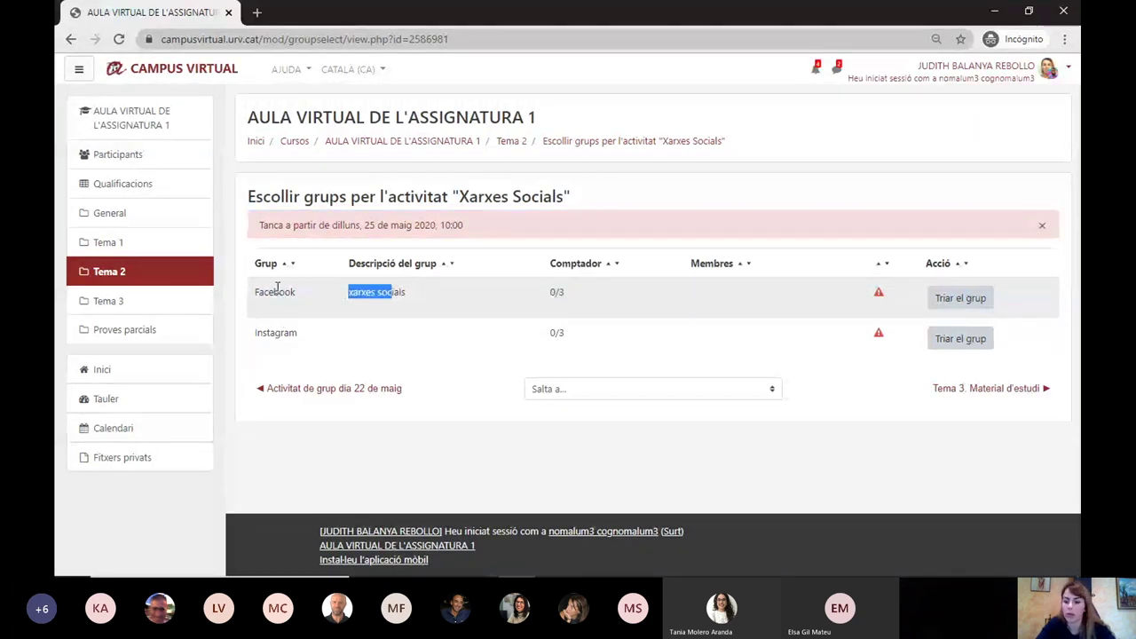
{"action": "left_click", "coordinate": [972, 346]}
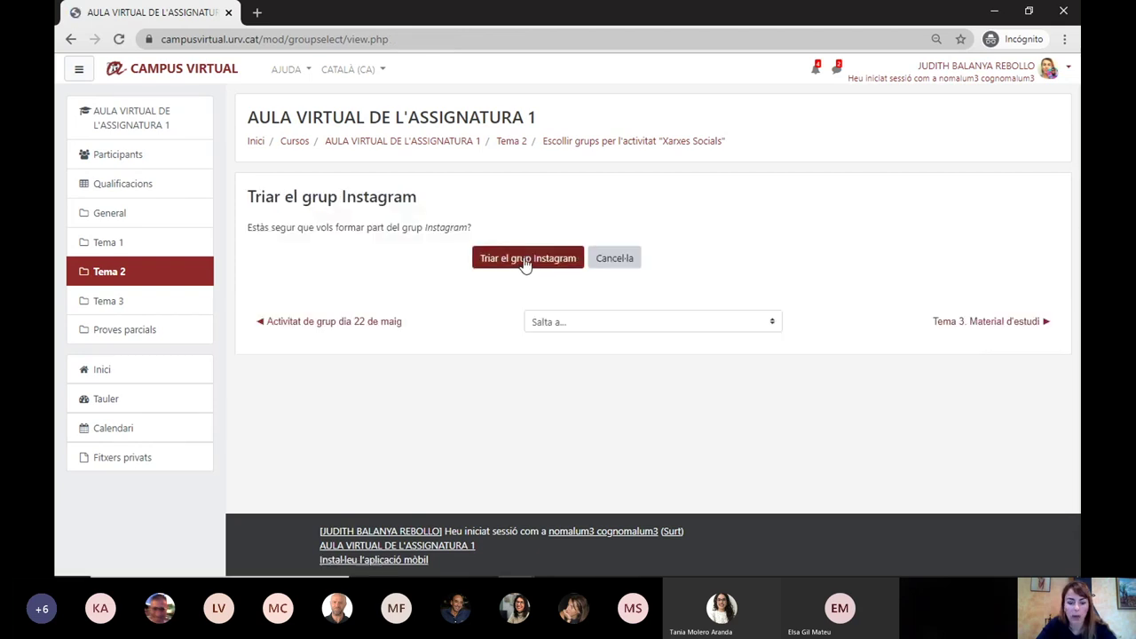
{"action": "left_click", "coordinate": [525, 260]}
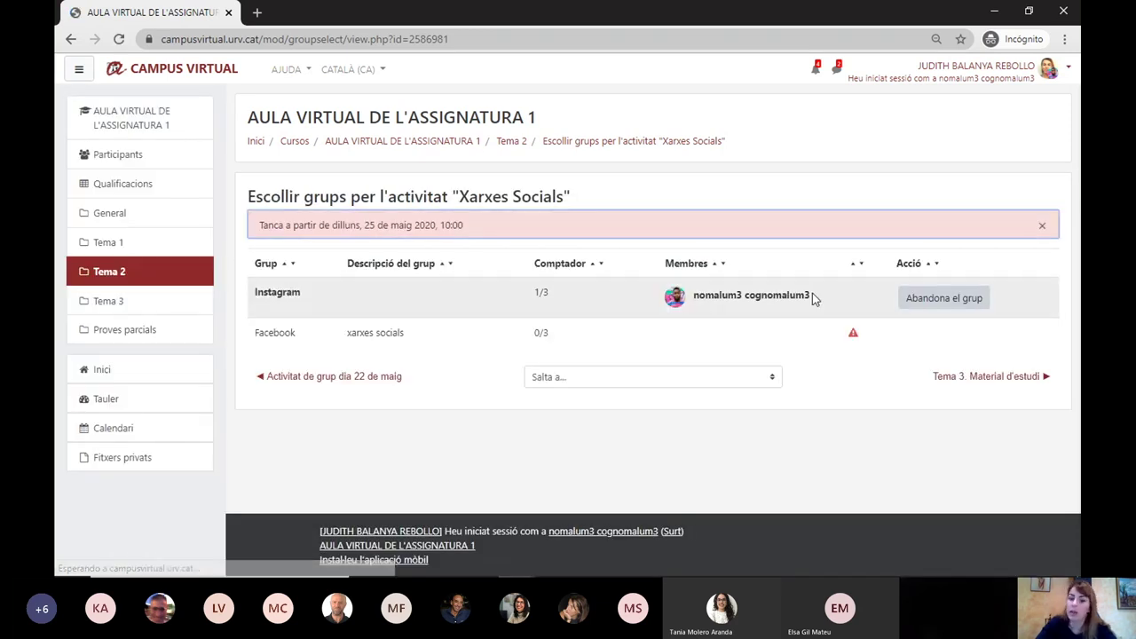
{"action": "triple_click", "coordinate": [814, 293]}
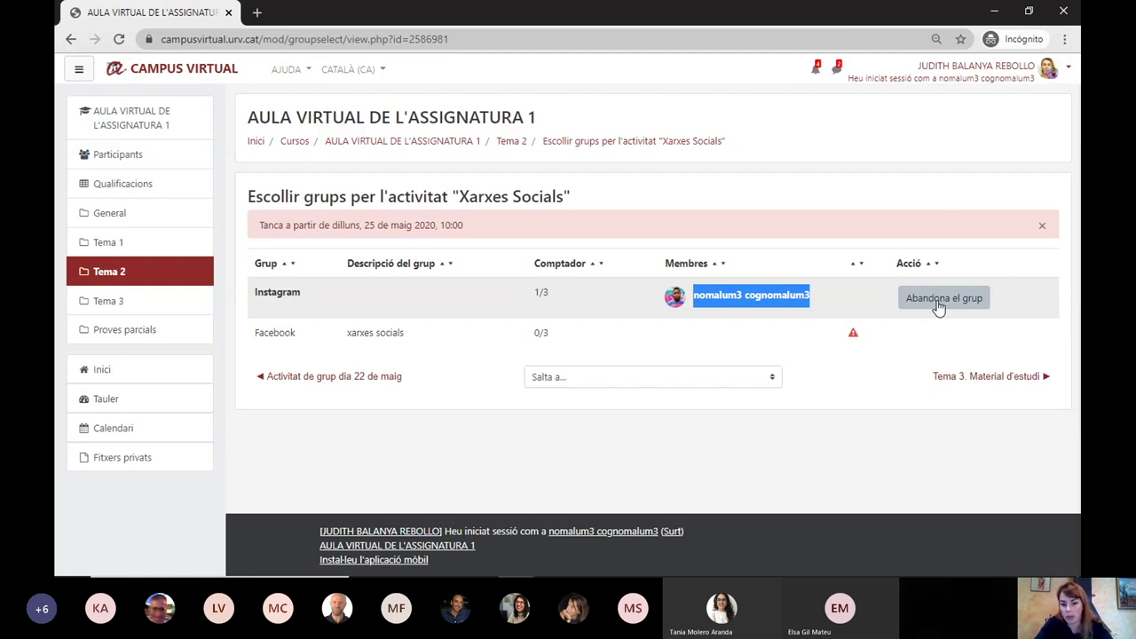
Step: Switch to the teacher's browser window with the "Xarxes Socials" group-choice activity
{"action": "left_click", "coordinate": [1030, 10]}
{"action": "mouse_move", "coordinate": [518, 564]}
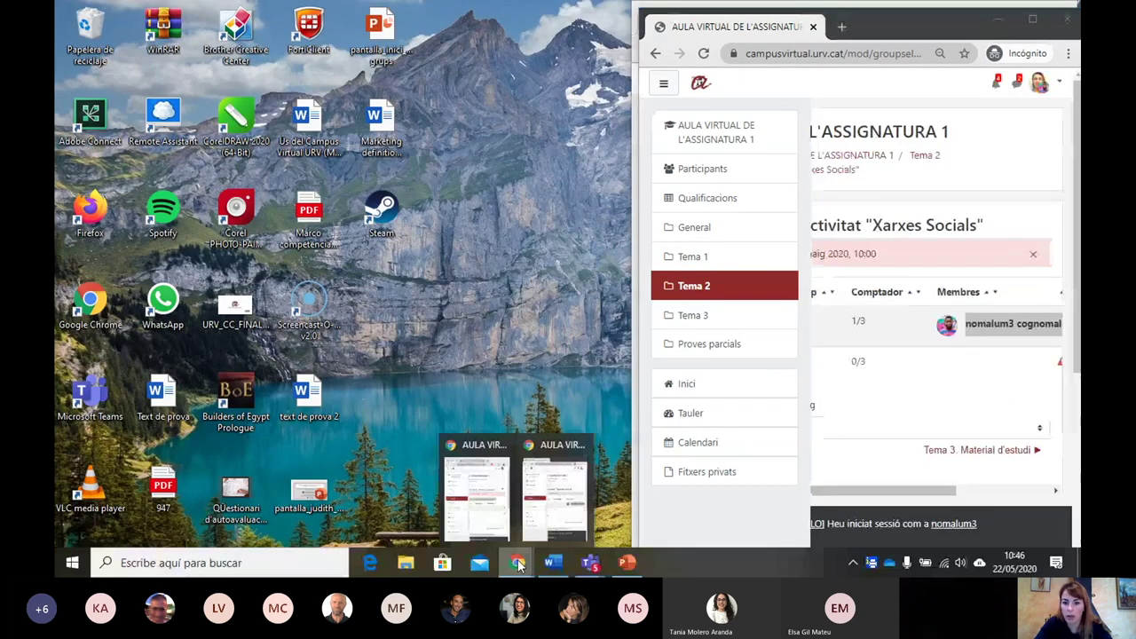
{"action": "left_click", "coordinate": [477, 498]}
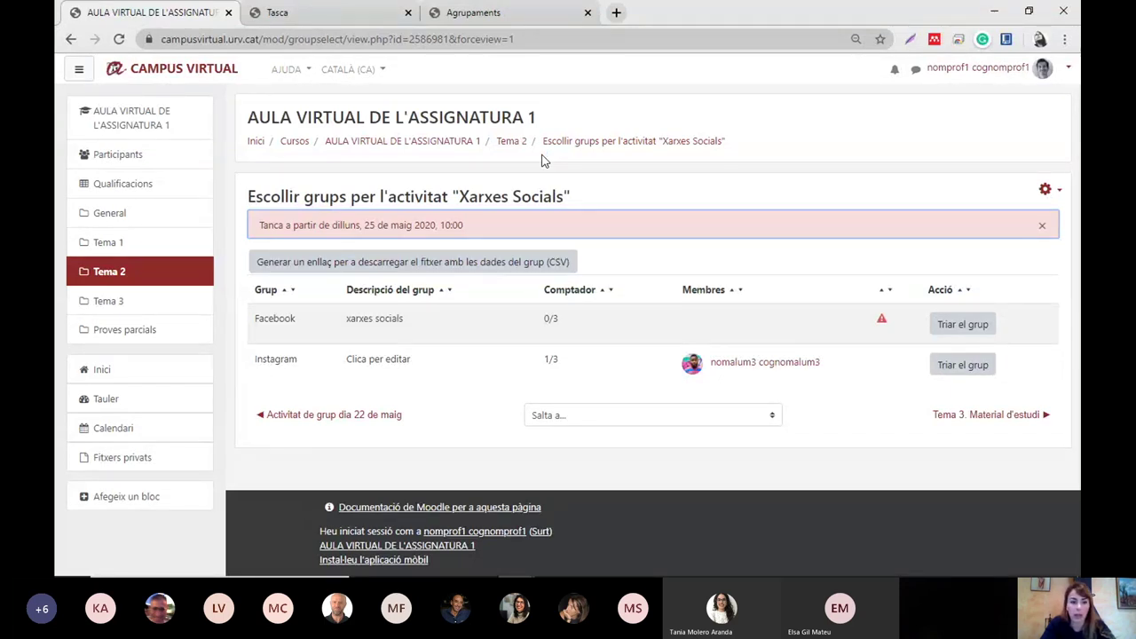
Step: Open the list of groupings (Agrupaments) in the group settings of the course participants
{"action": "left_click", "coordinate": [517, 143]}
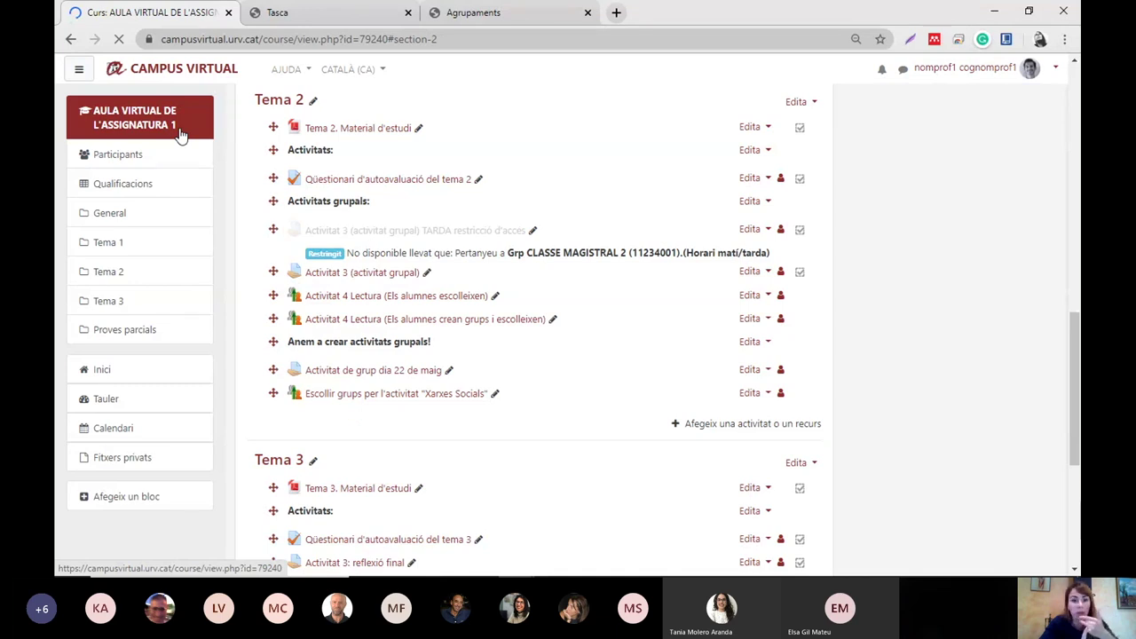
{"action": "left_click", "coordinate": [180, 133]}
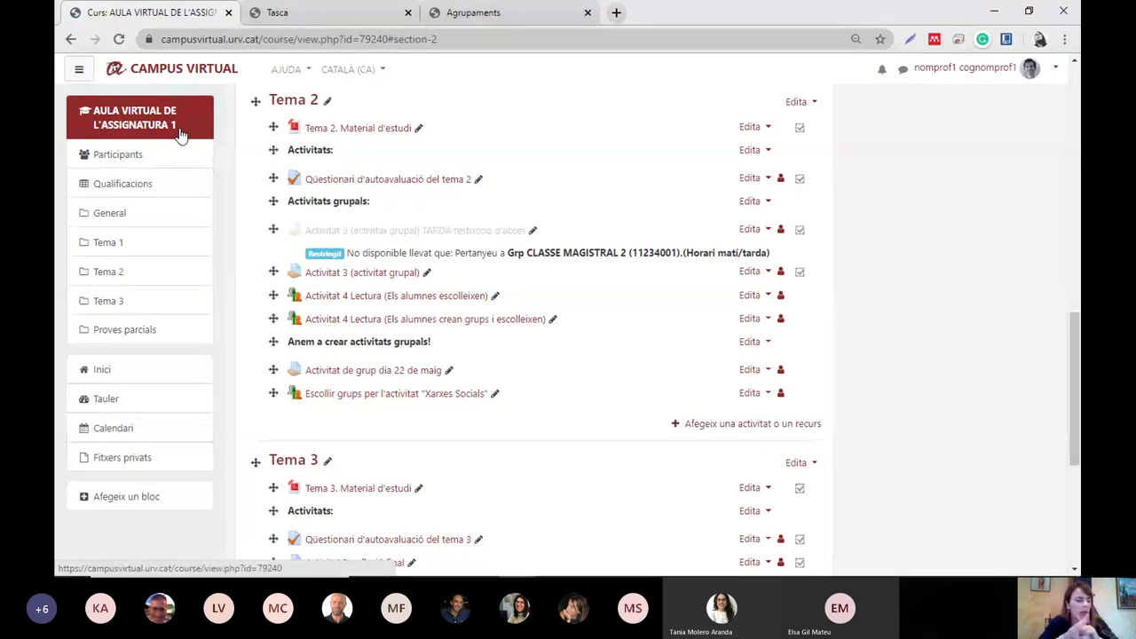
{"action": "left_click", "coordinate": [138, 164]}
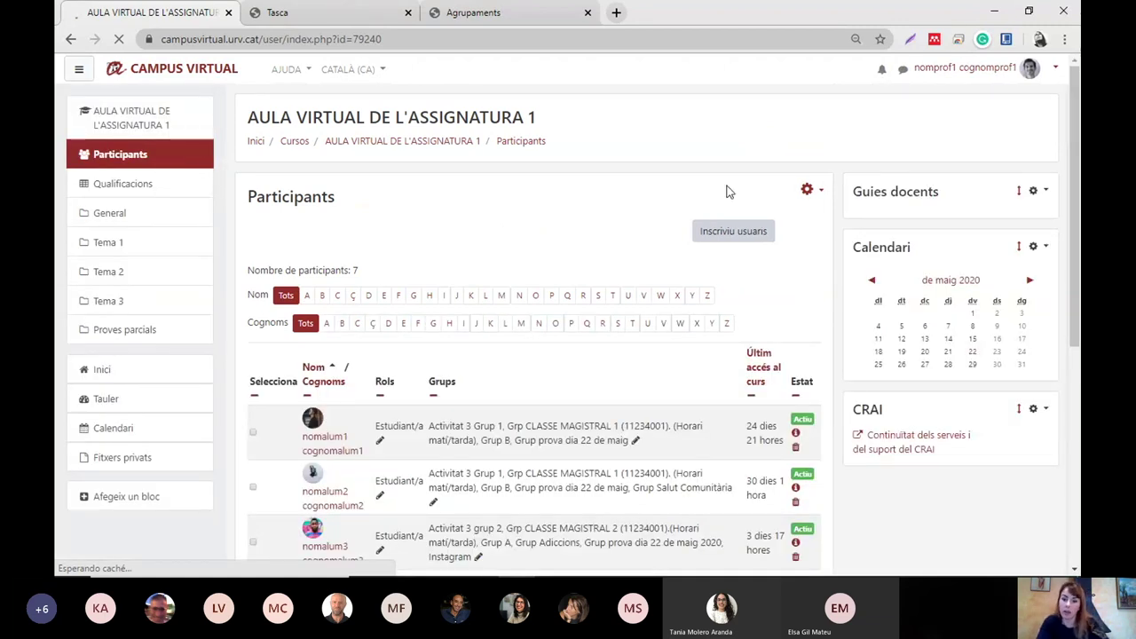
{"action": "left_click", "coordinate": [816, 194]}
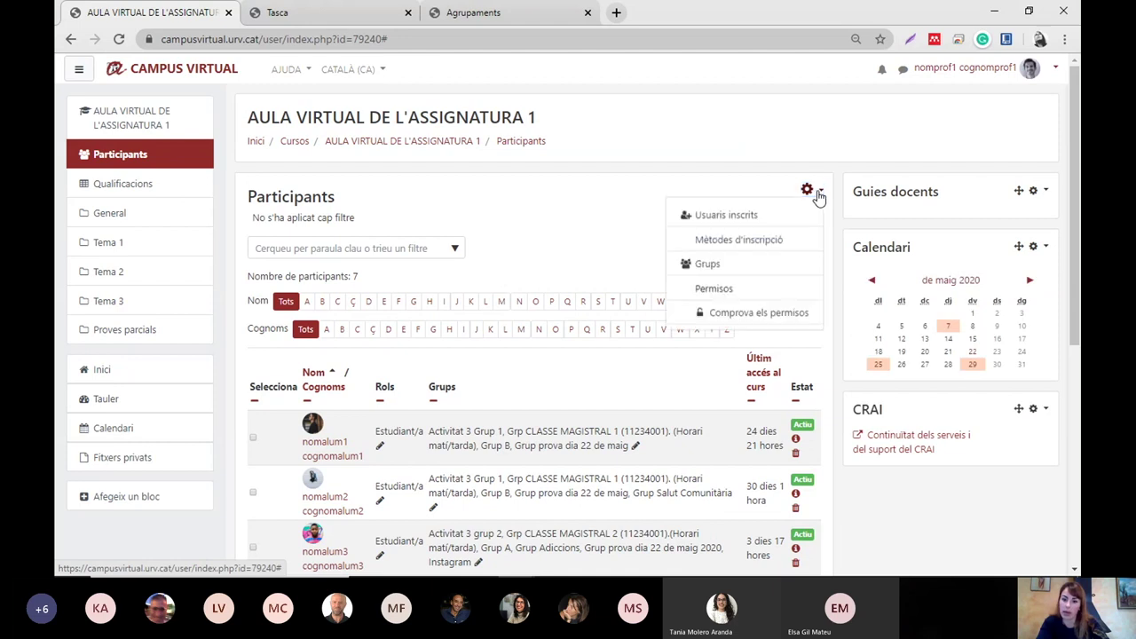
{"action": "left_click", "coordinate": [707, 263]}
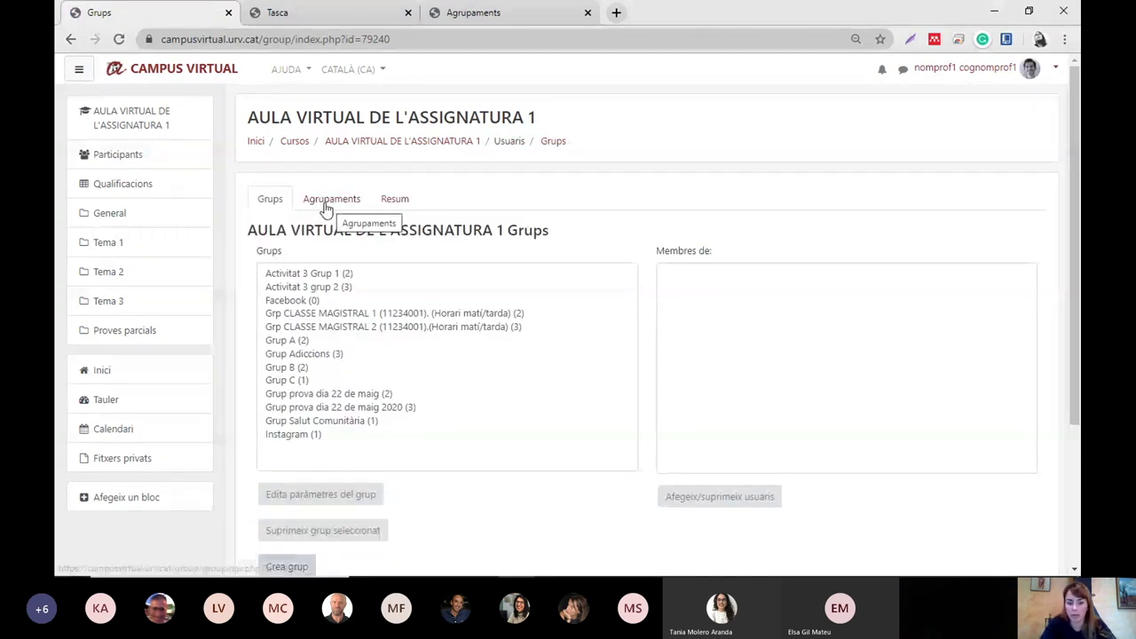
{"action": "left_click", "coordinate": [327, 204]}
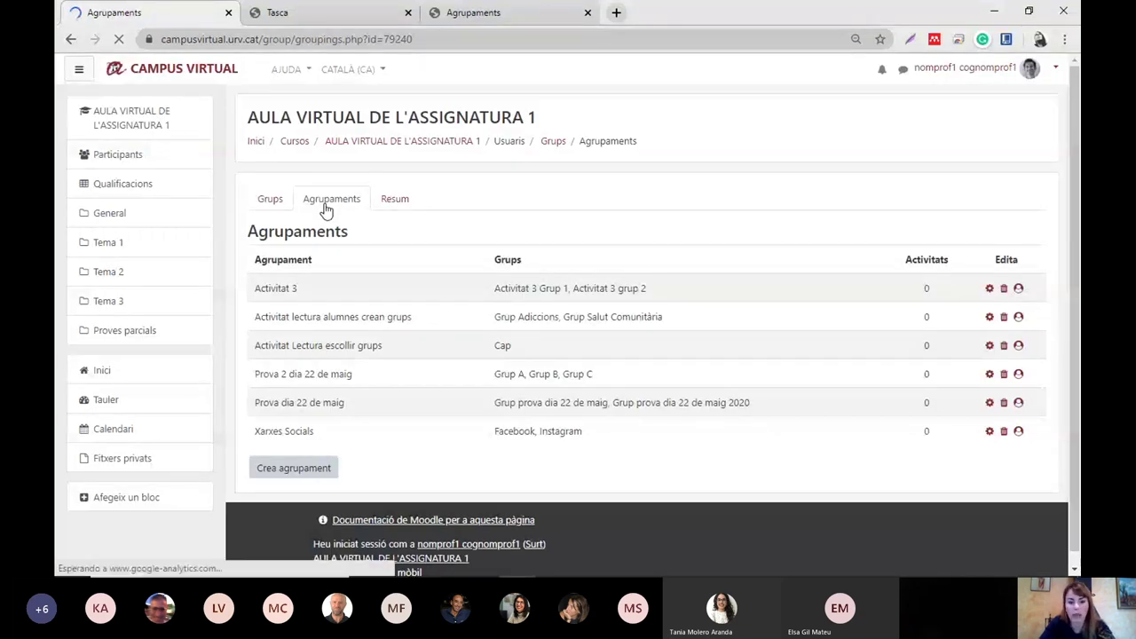
Step: Create a grouping named "Comunicació" without a description, save it, and check its assigned groups in the list
{"action": "left_click", "coordinate": [312, 476]}
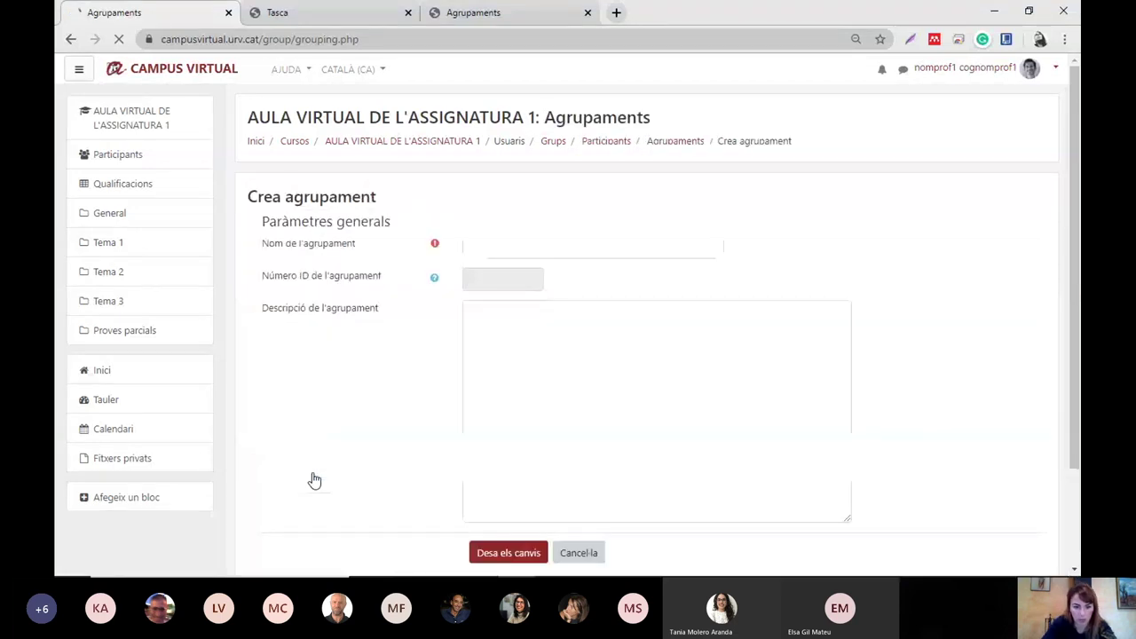
{"action": "left_click", "coordinate": [524, 249]}
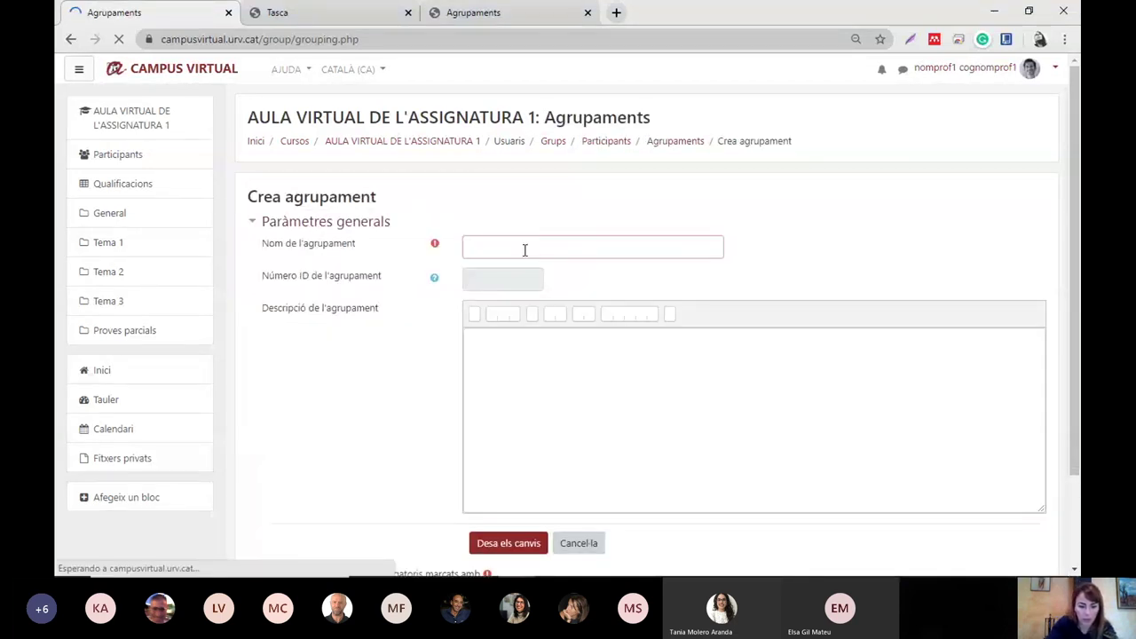
{"action": "left_click", "coordinate": [519, 246]}
{"action": "type", "text": "c"}
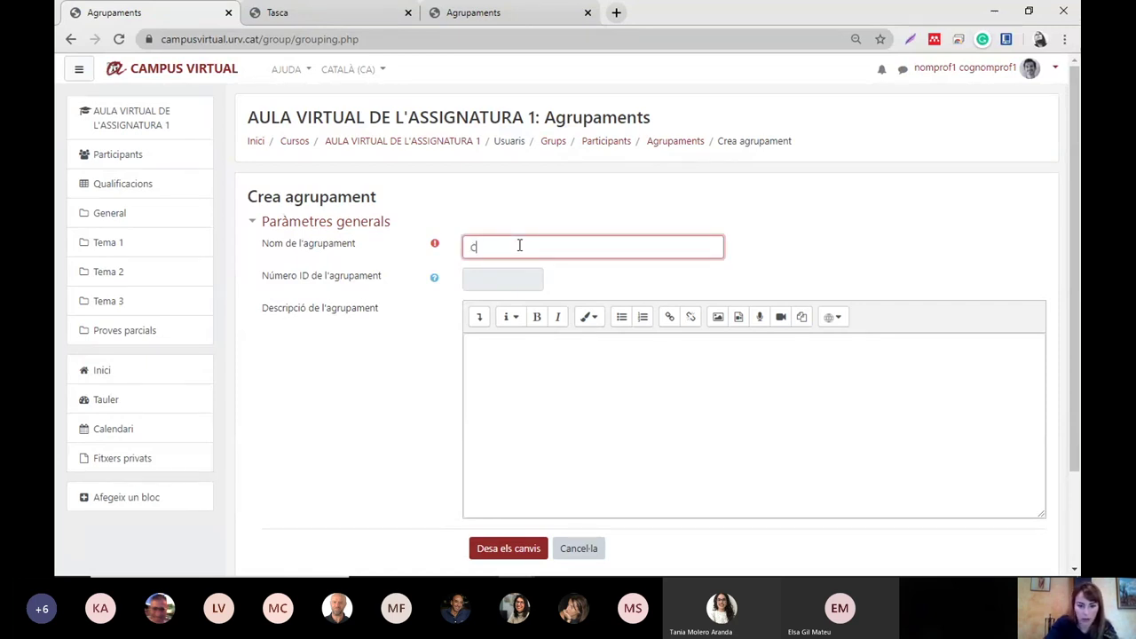
{"action": "type", "text": "omunicaci"}
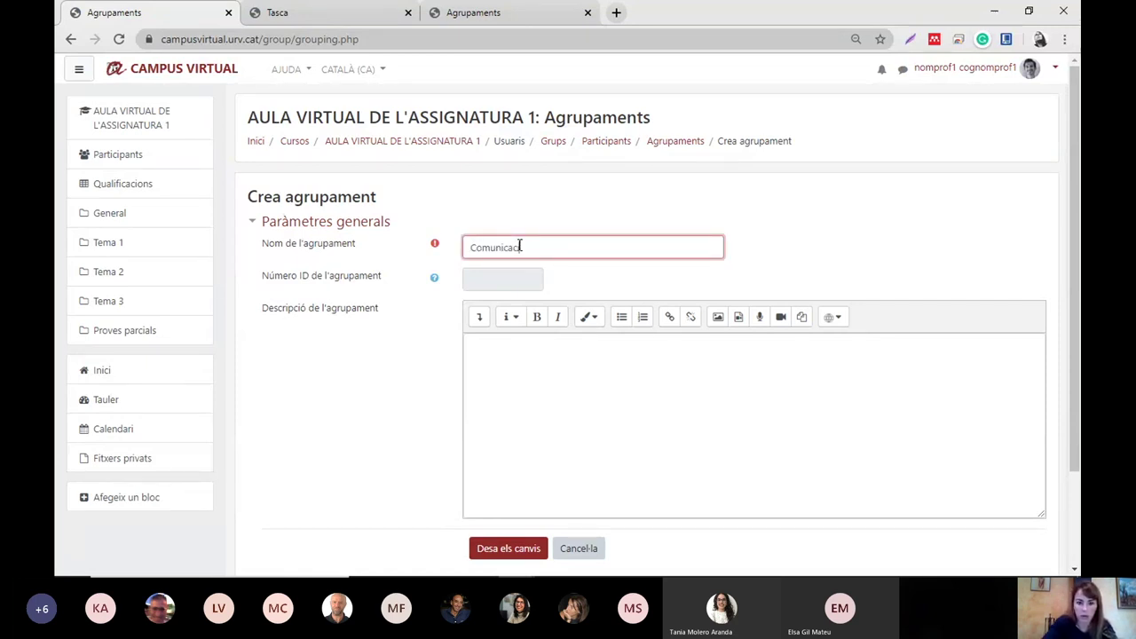
{"action": "type", "text": "ó"}
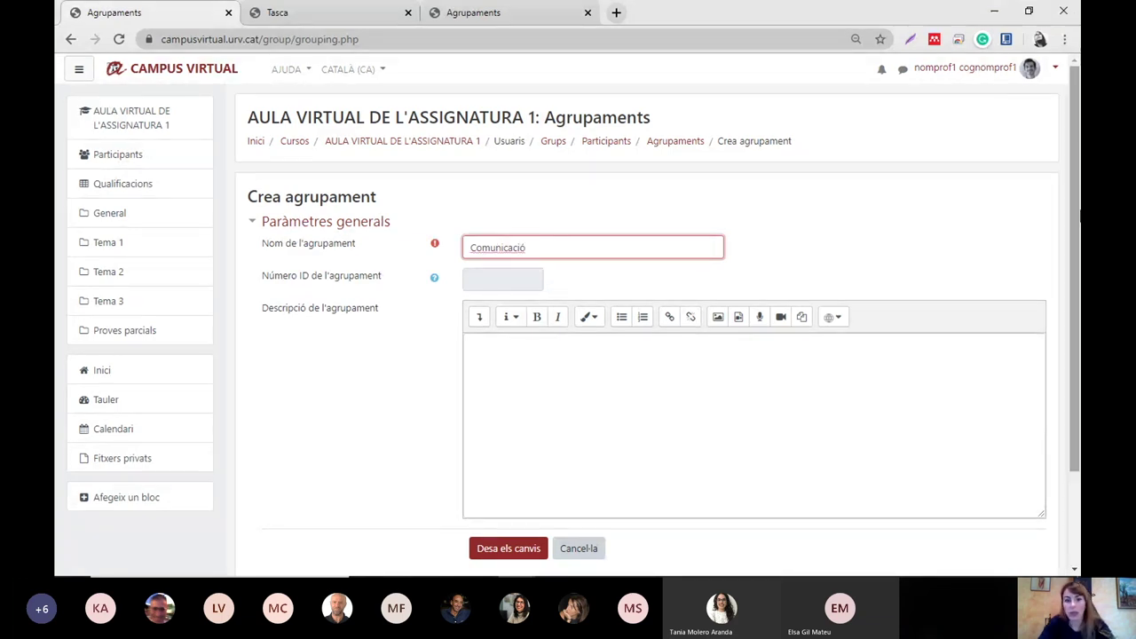
{"action": "scroll", "coordinate": [1079, 229], "scroll_direction": "down", "scroll_amount": 1}
{"action": "left_click_drag", "start_coordinate": [1080, 229], "coordinate": [1080, 210]}
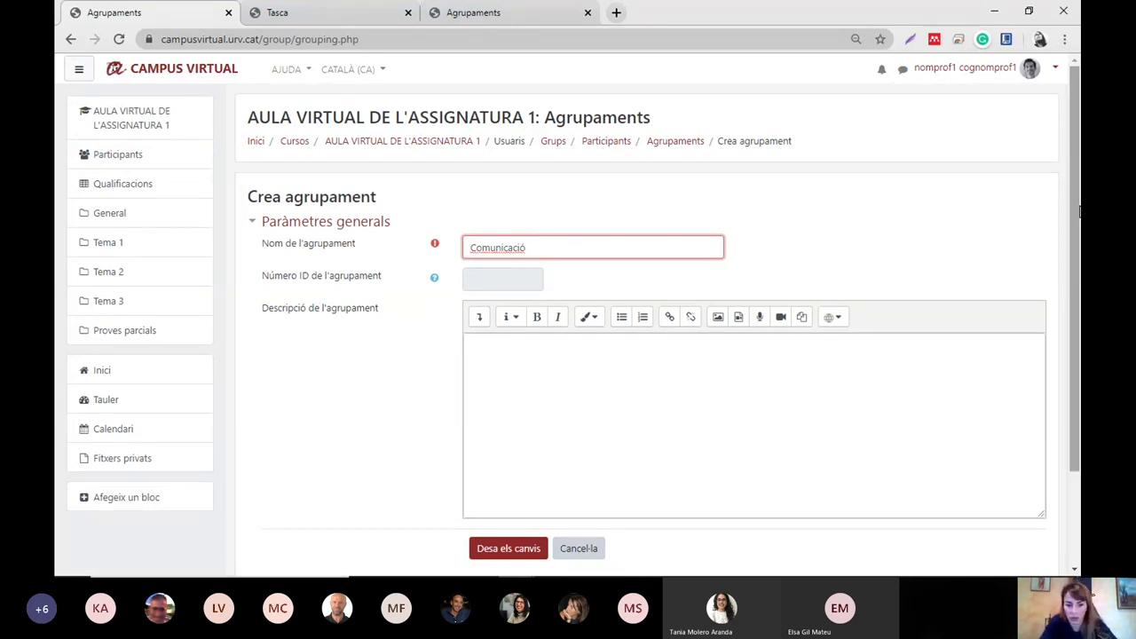
{"action": "scroll", "coordinate": [1079, 210], "scroll_direction": "down", "scroll_amount": 2}
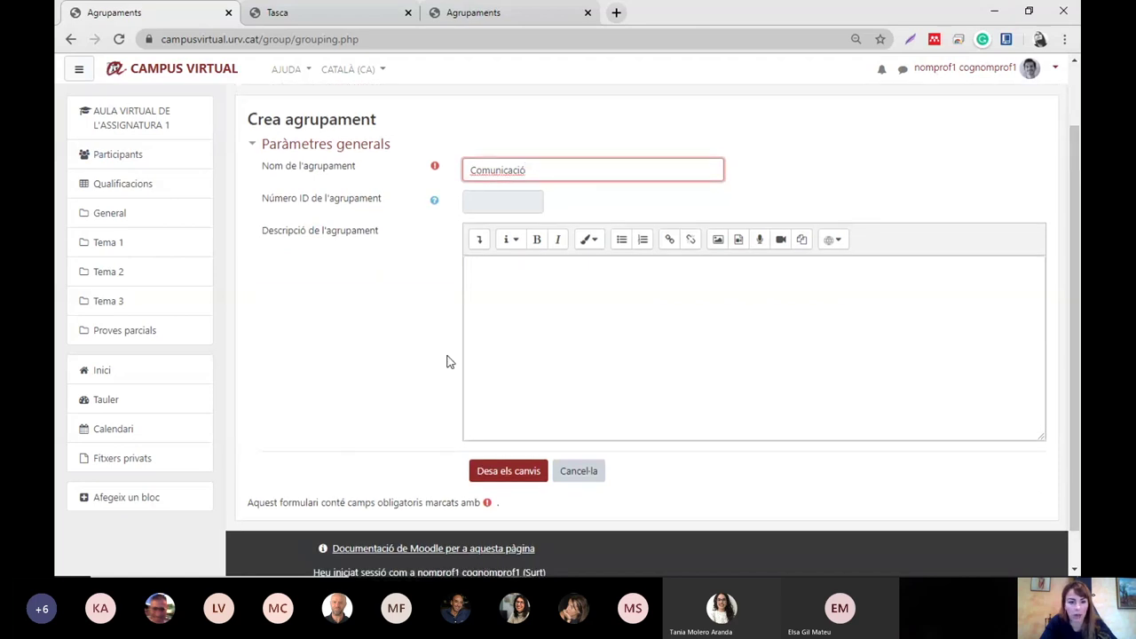
{"action": "left_click", "coordinate": [508, 470]}
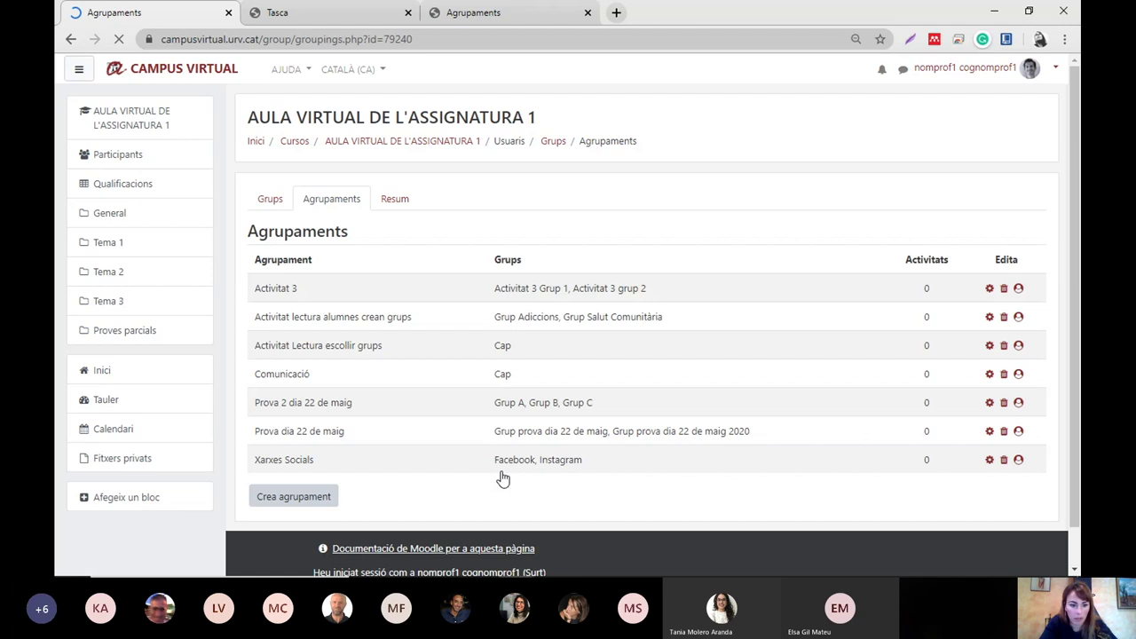
{"action": "left_click_drag", "start_coordinate": [312, 374], "coordinate": [254, 374]}
{"action": "left_click_drag", "start_coordinate": [512, 374], "coordinate": [497, 374]}
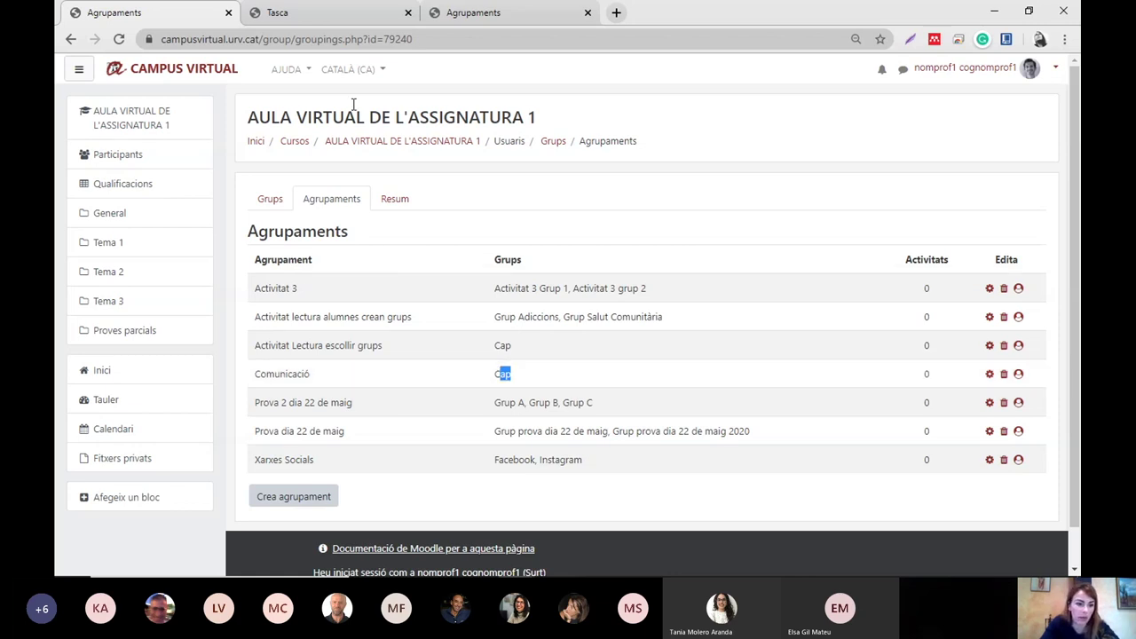
Step: Return to the course's Tema 2 section in the Tasca browser tab and add a new Triar grup activity there
{"action": "left_click", "coordinate": [296, 12]}
{"action": "left_click", "coordinate": [134, 281]}
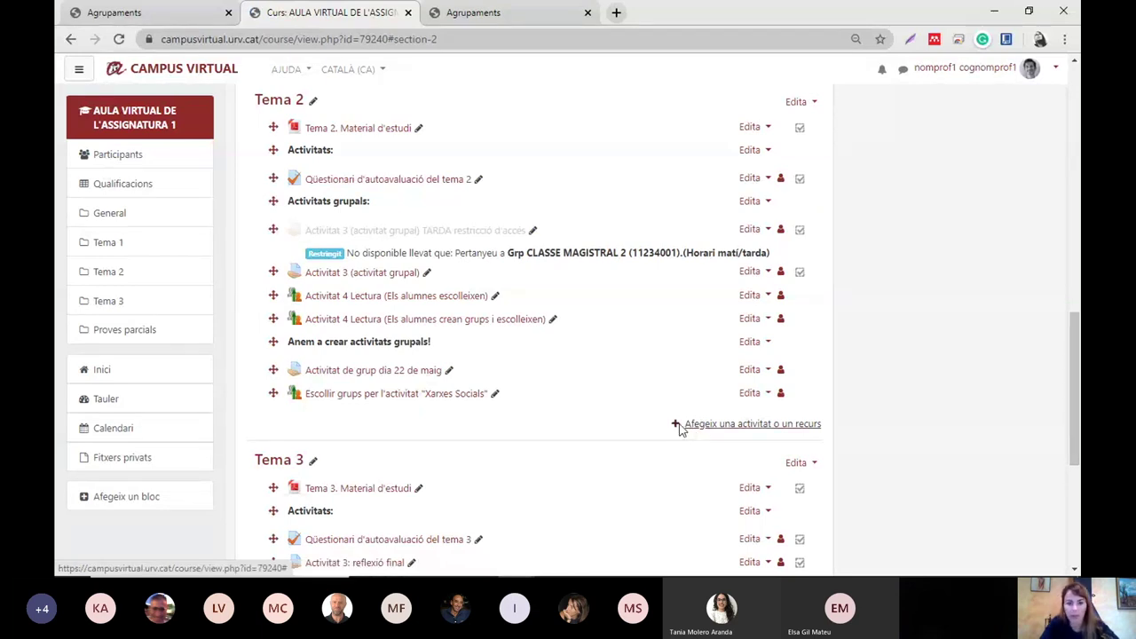
{"action": "left_click", "coordinate": [680, 429]}
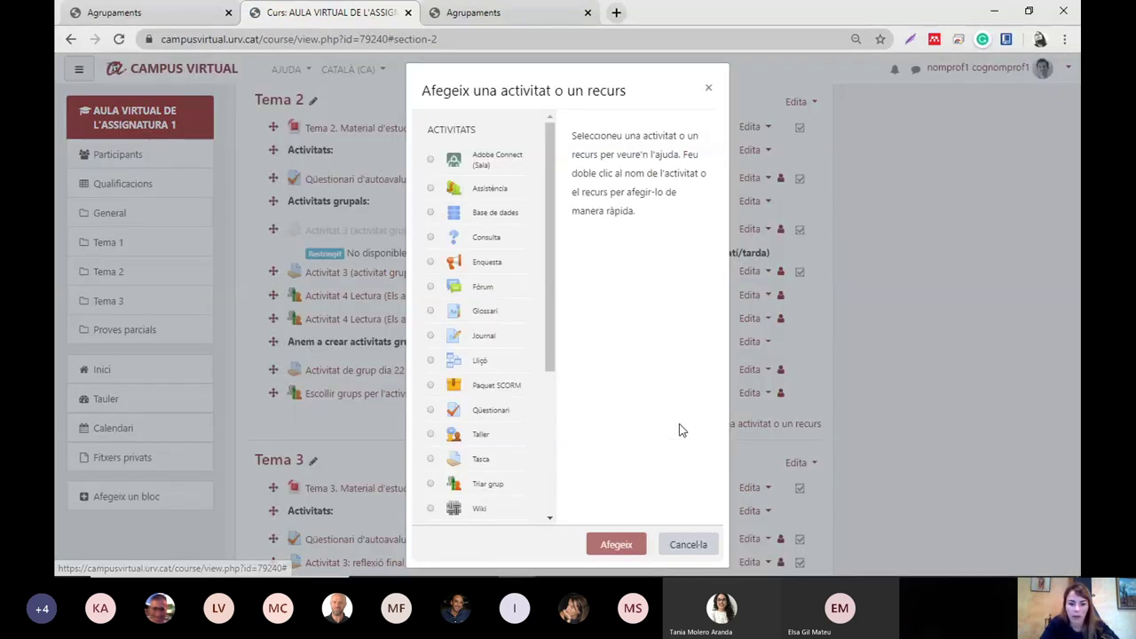
{"action": "left_click", "coordinate": [495, 494]}
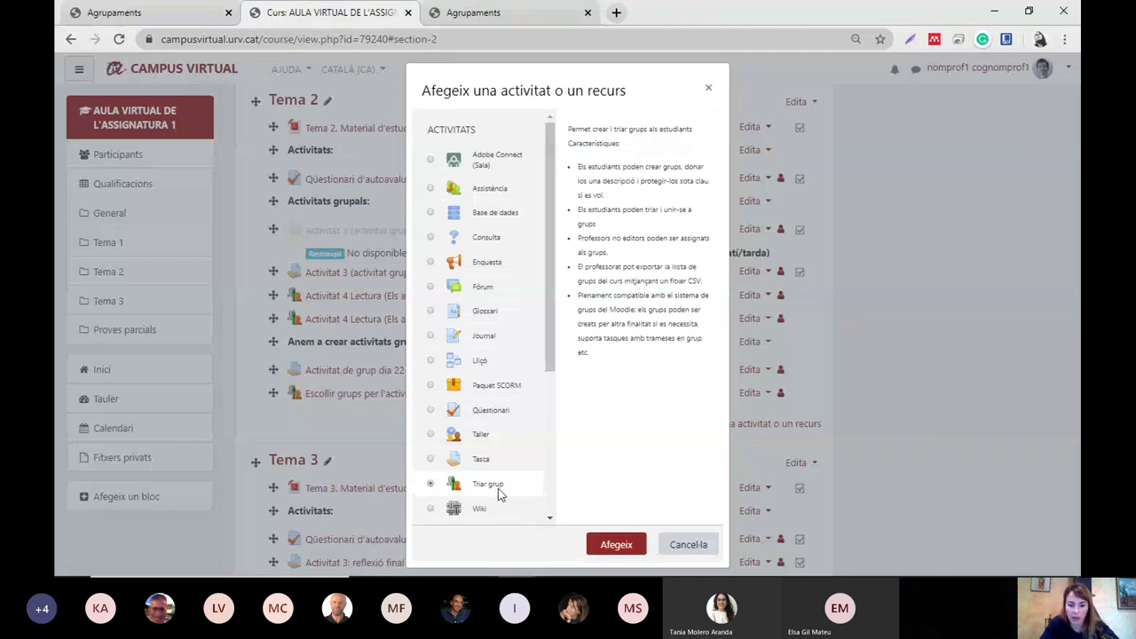
{"action": "left_click", "coordinate": [617, 543]}
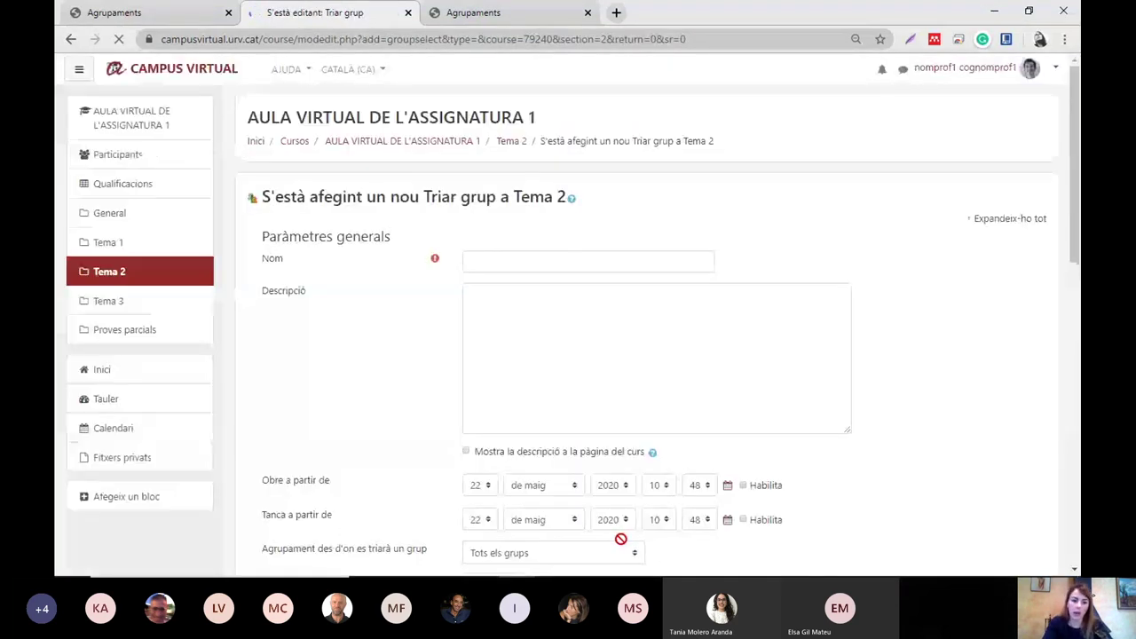
Step: Name the new activity Creació de grups i temes per part de l'alumnes "comunicació"
{"action": "left_click", "coordinate": [542, 259]}
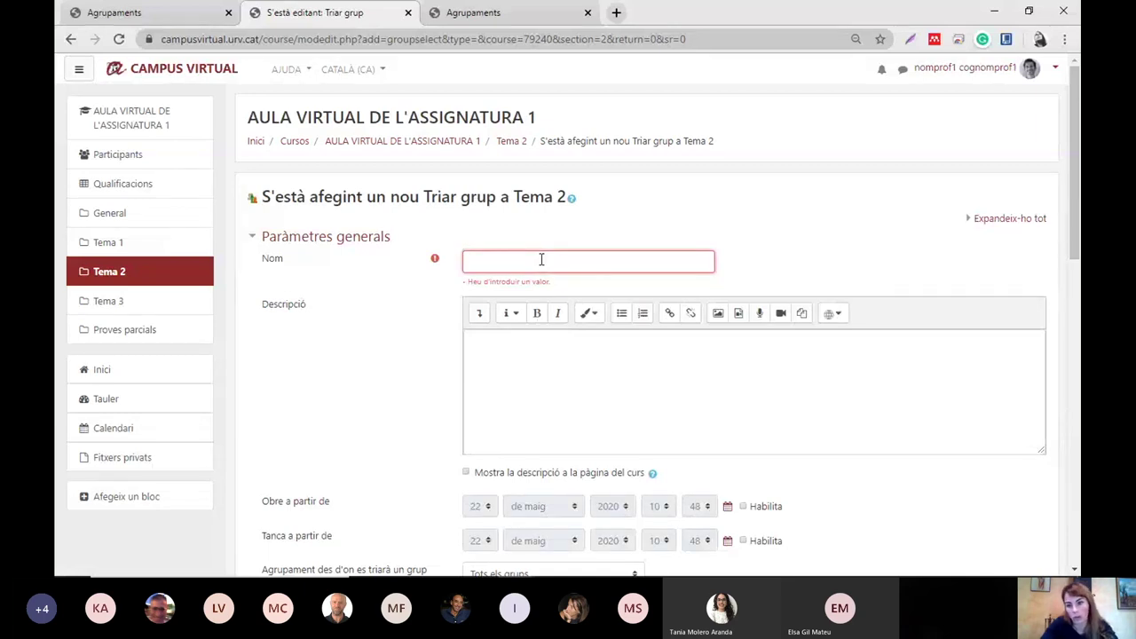
{"action": "type", "text": "Creac"}
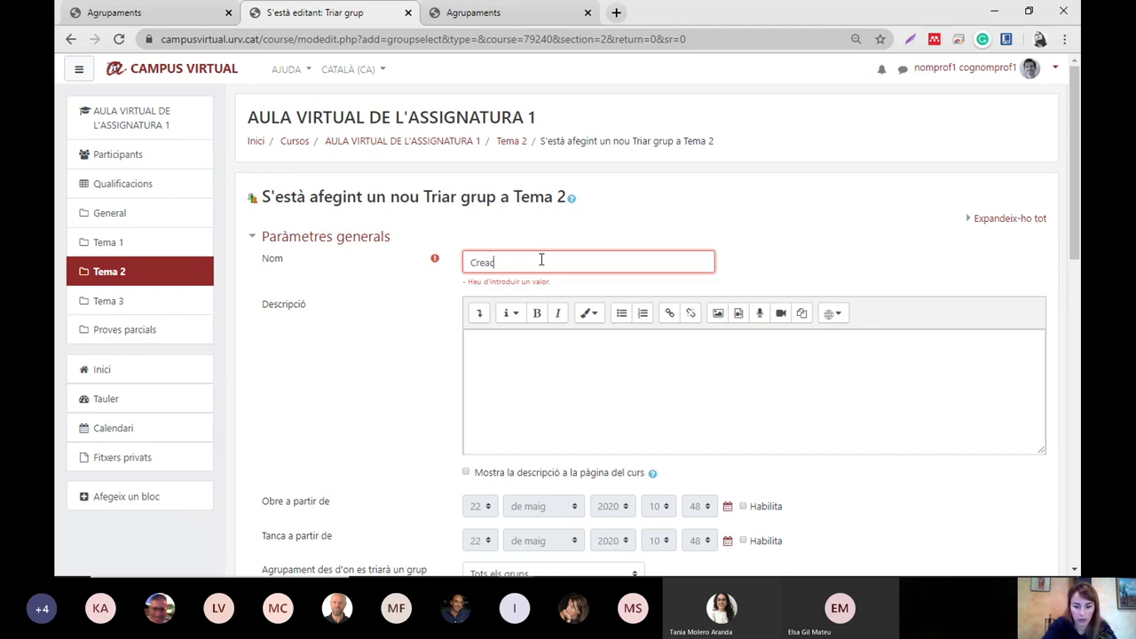
{"action": "type", "text": "io"}
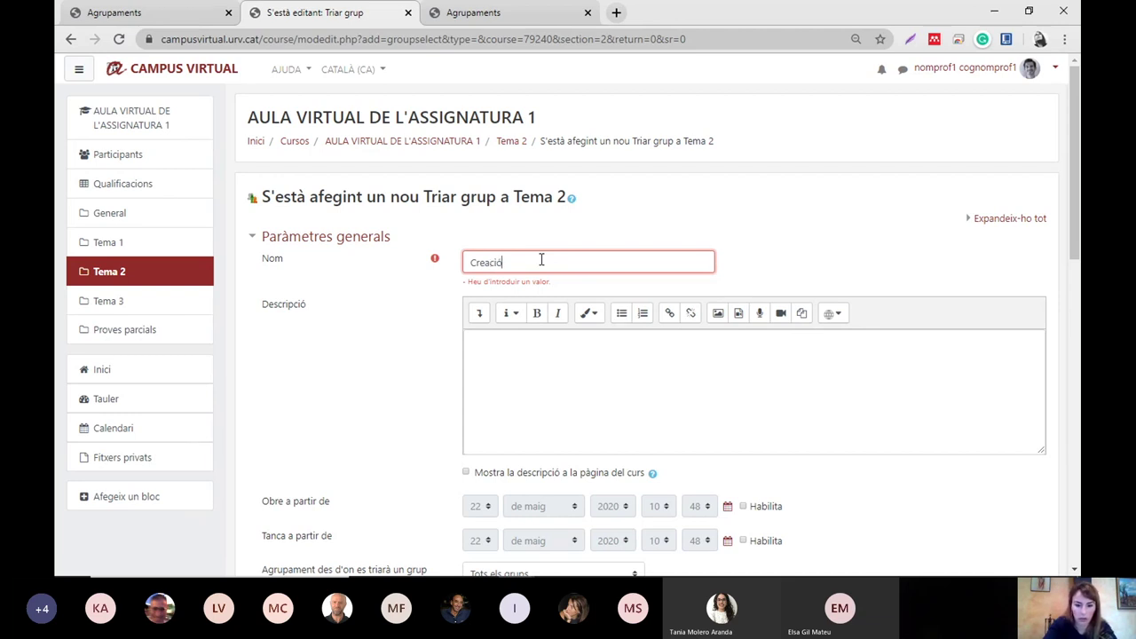
{"action": "type", "text": " de grups"}
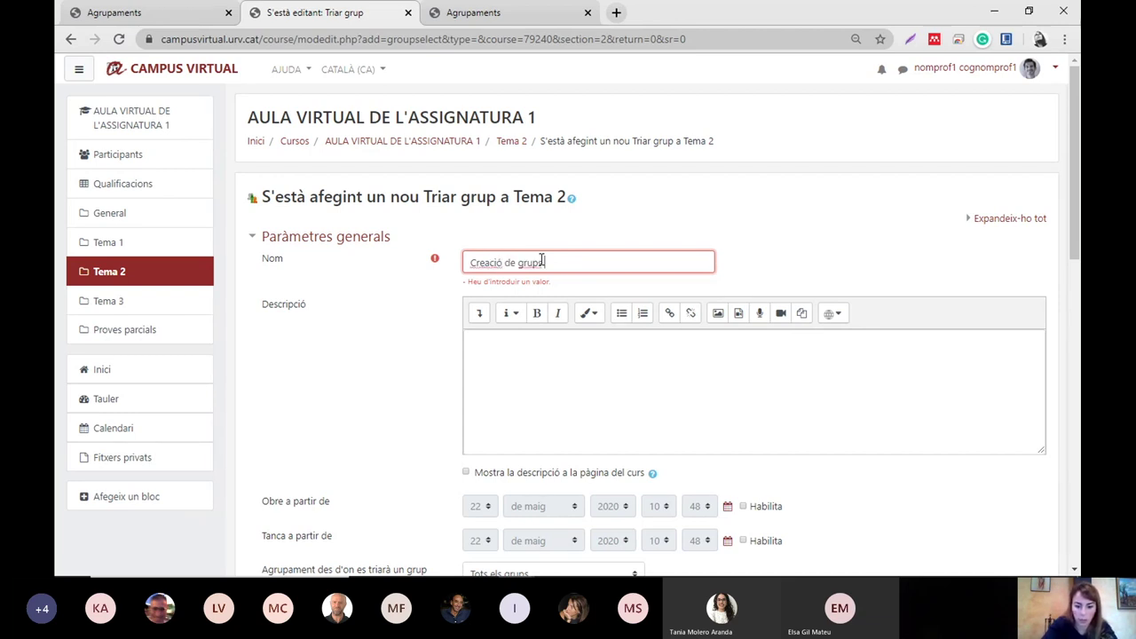
{"action": "type", "text": " i teme"}
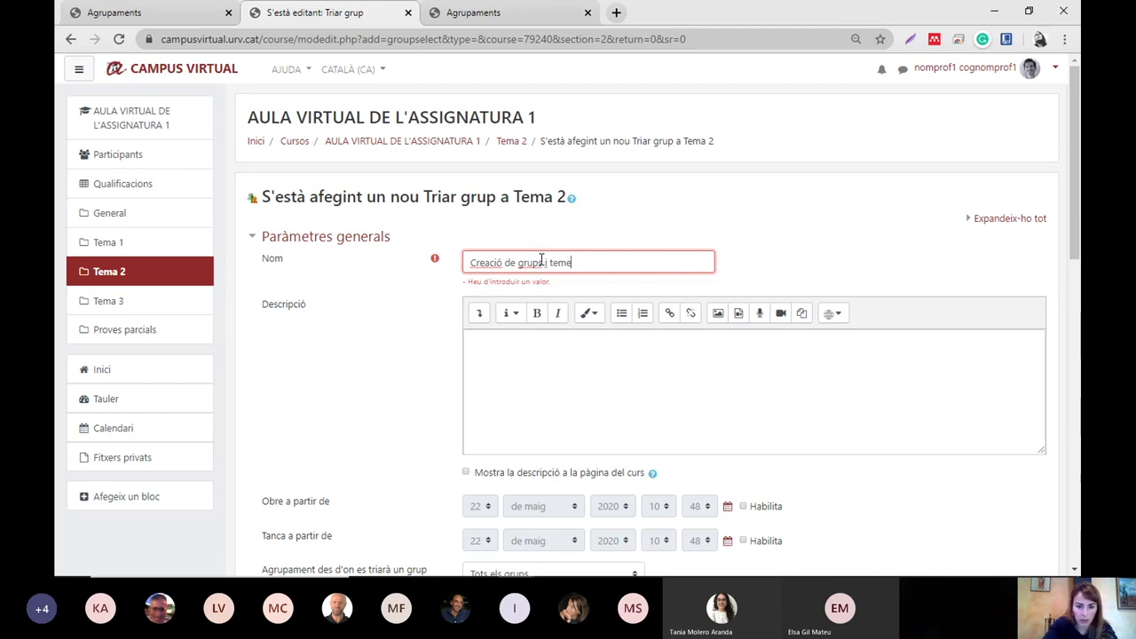
{"action": "type", "text": "s per part de"}
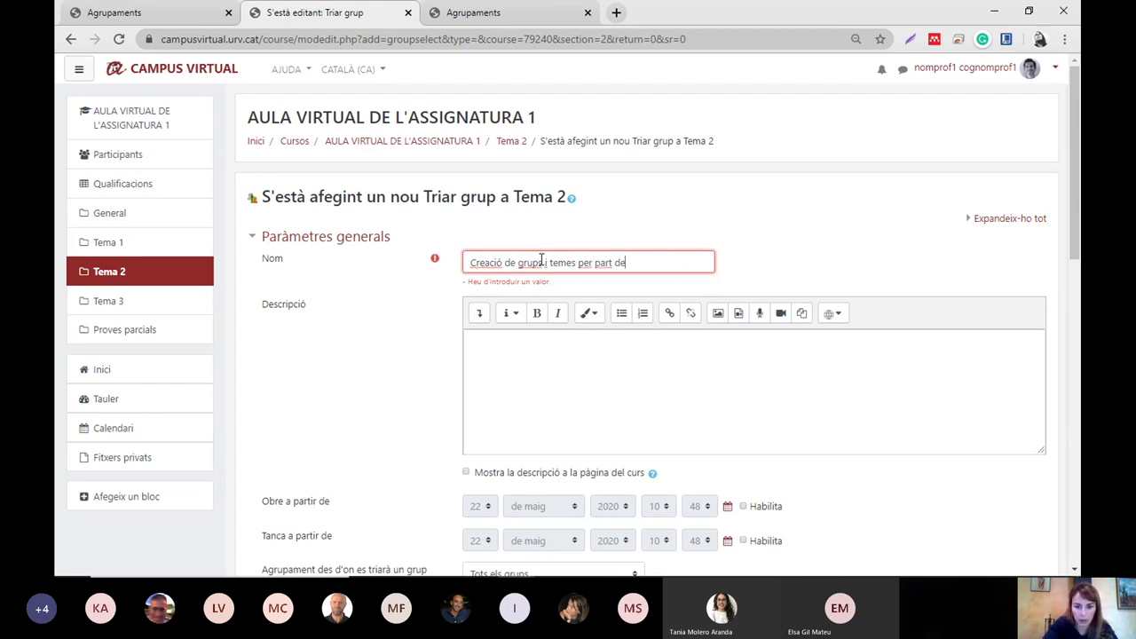
{"action": "type", "text": " l'alumnes \"comunicac"}
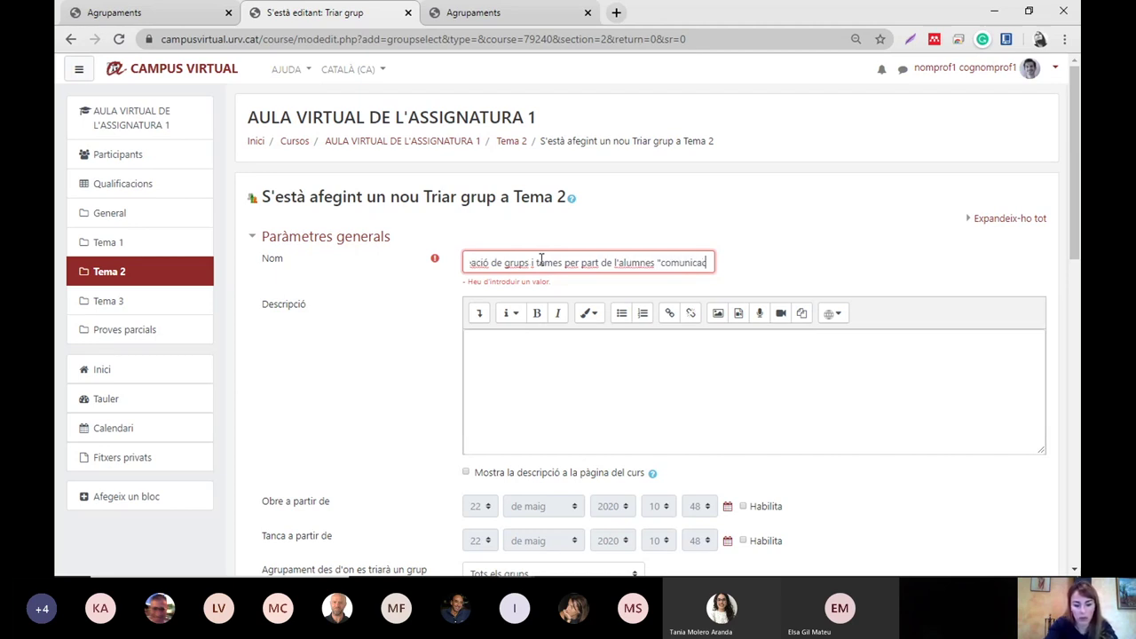
{"action": "type", "text": "ió"}
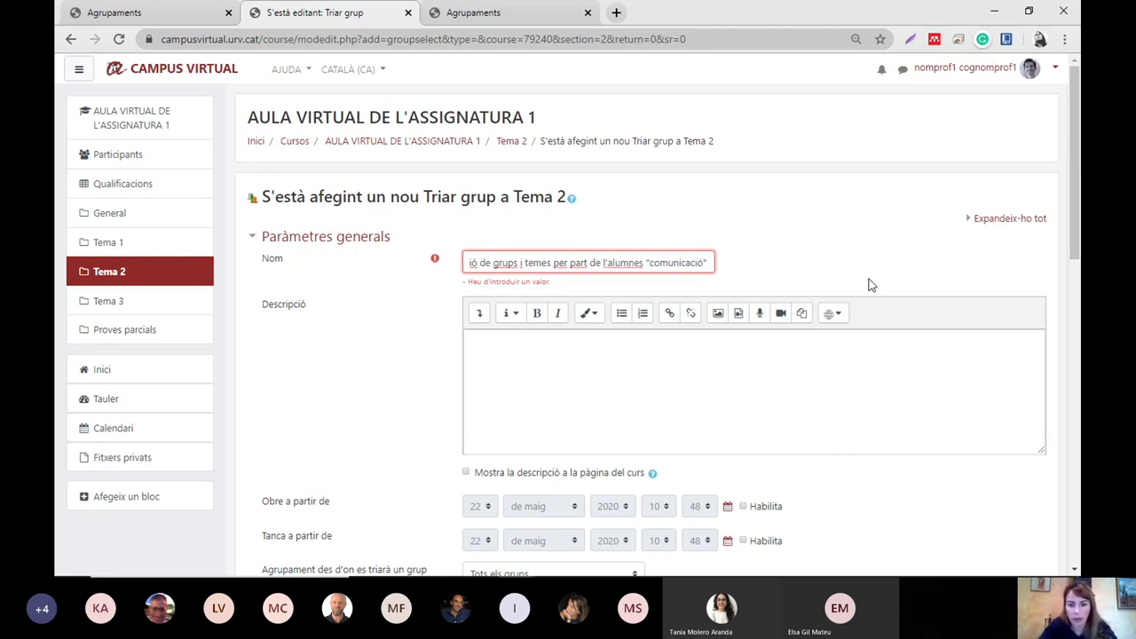
{"action": "type", "text": "\""}
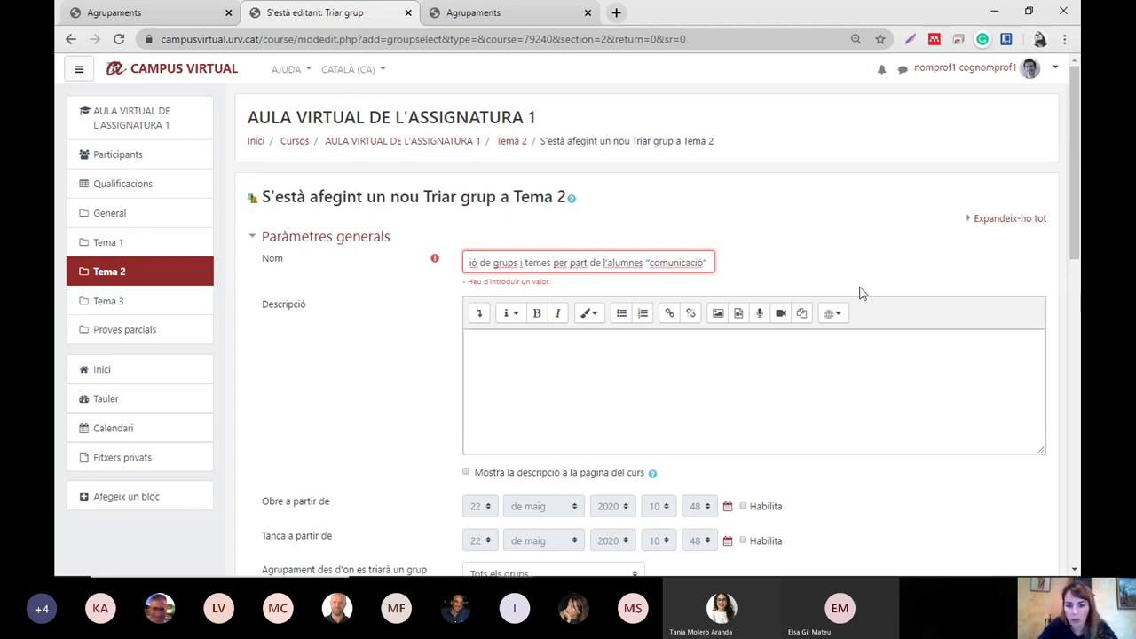
Step: Correct "alumnes" to "alumne" in the activity name and enable the opening date, setting its minutes to 00
{"action": "left_click", "coordinate": [646, 262]}
{"action": "key", "text": "BackSpace"}
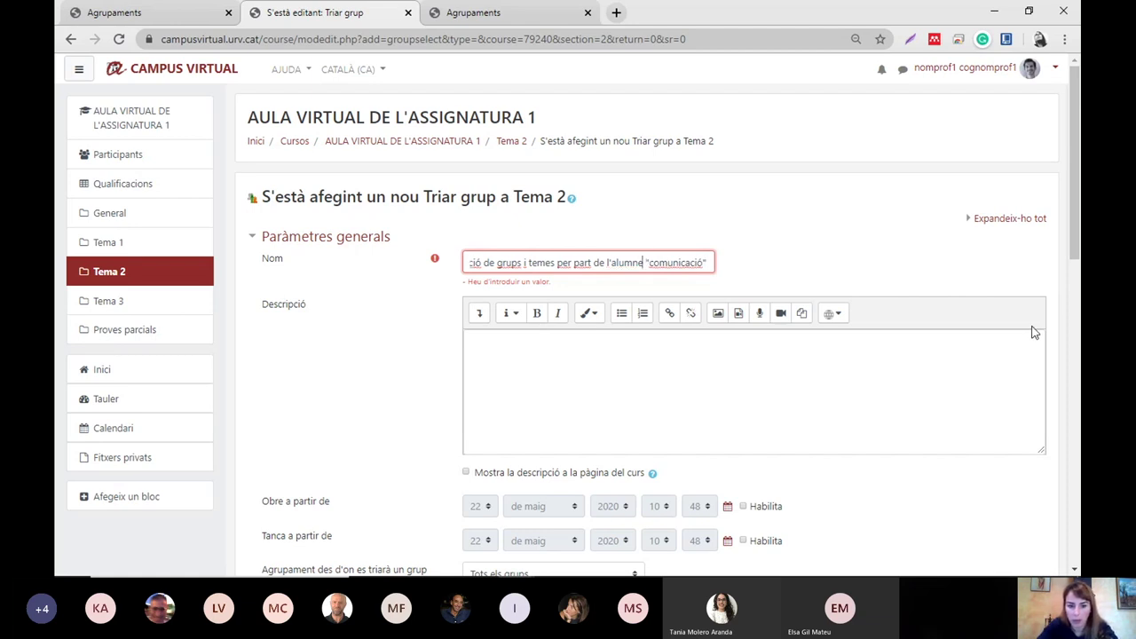
{"action": "left_click_drag", "start_coordinate": [1076, 229], "coordinate": [1079, 314]}
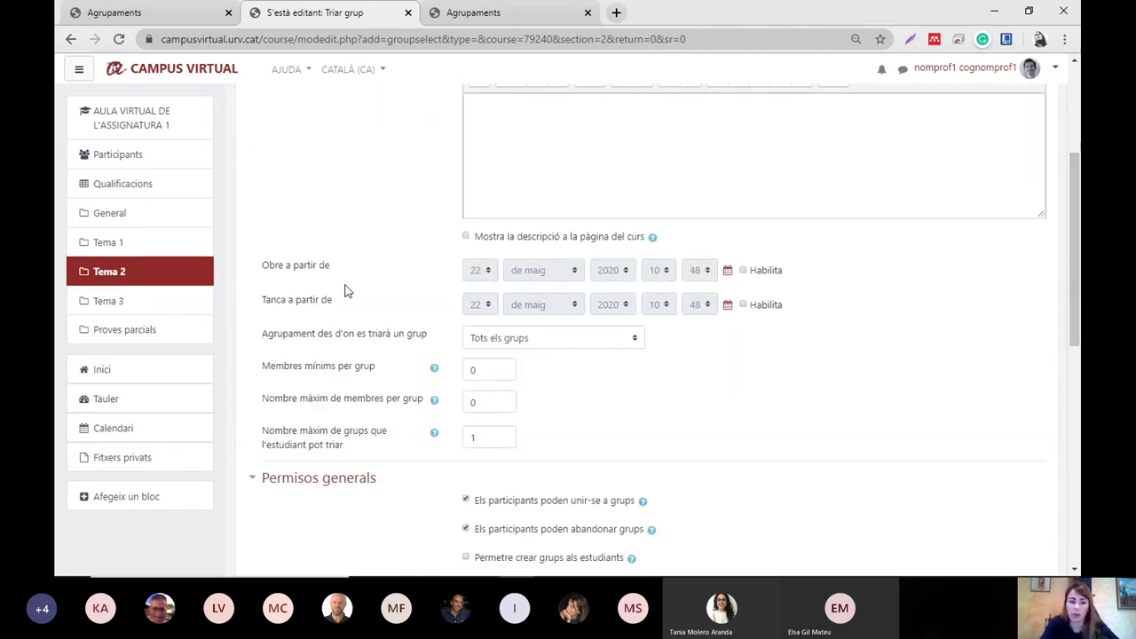
{"action": "left_click", "coordinate": [744, 271]}
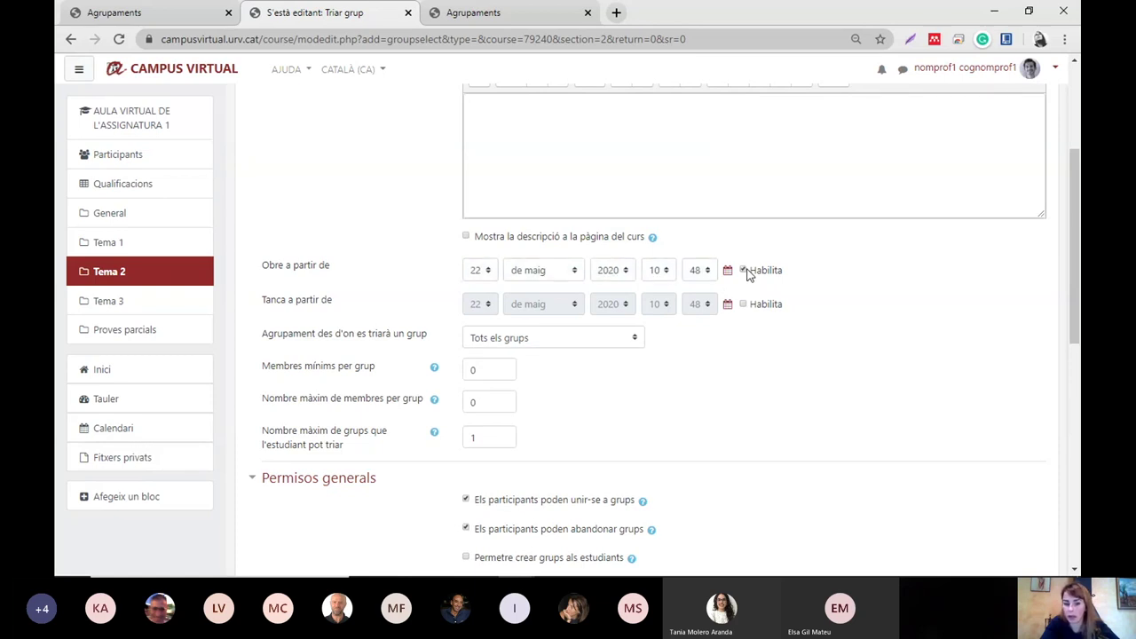
{"action": "left_click", "coordinate": [702, 272]}
{"action": "left_click_drag", "start_coordinate": [710, 433], "coordinate": [710, 315]}
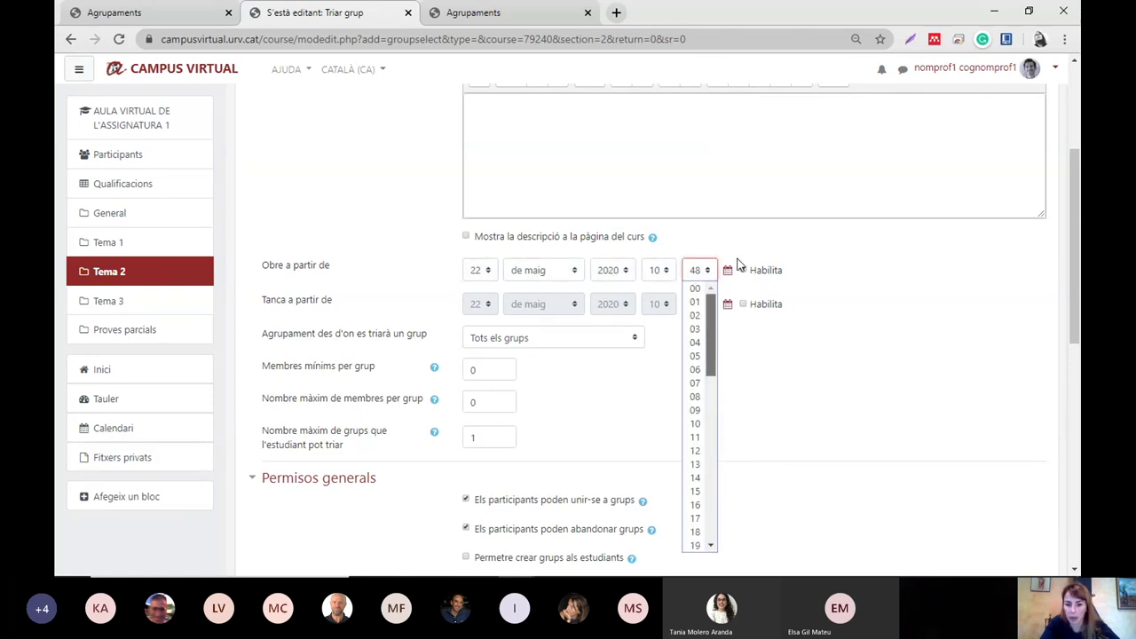
{"action": "left_click", "coordinate": [696, 289]}
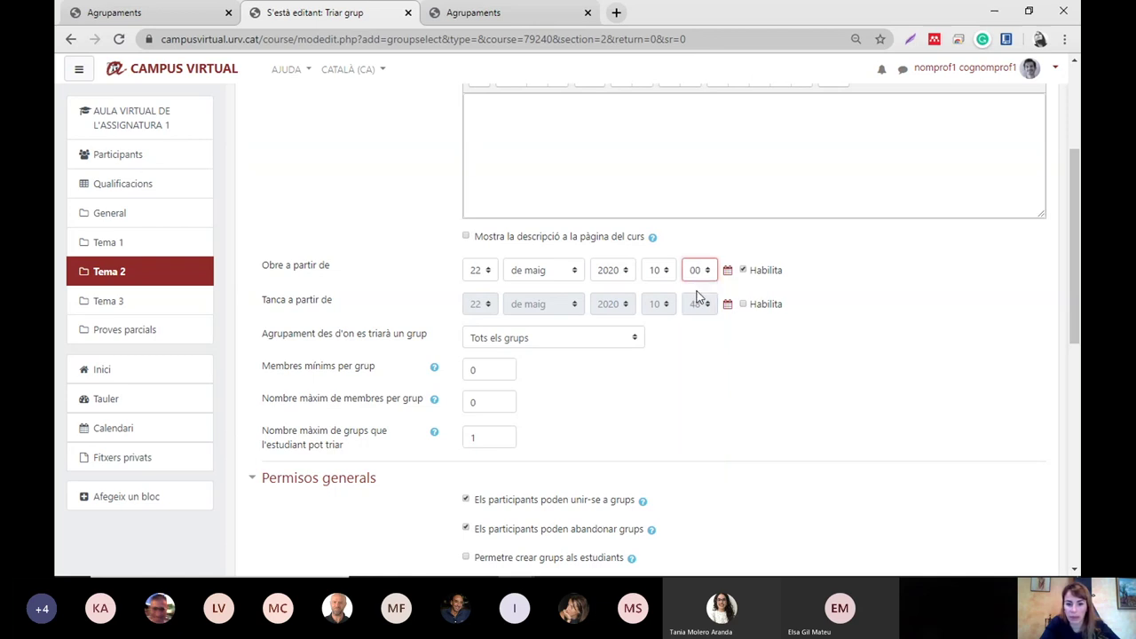
Step: Enable the closing date (Tanca a partir de) and set its day to 25
{"action": "left_click", "coordinate": [743, 305]}
{"action": "left_click", "coordinate": [482, 305]}
{"action": "scroll", "coordinate": [489, 218], "scroll_direction": "down", "scroll_amount": 2}
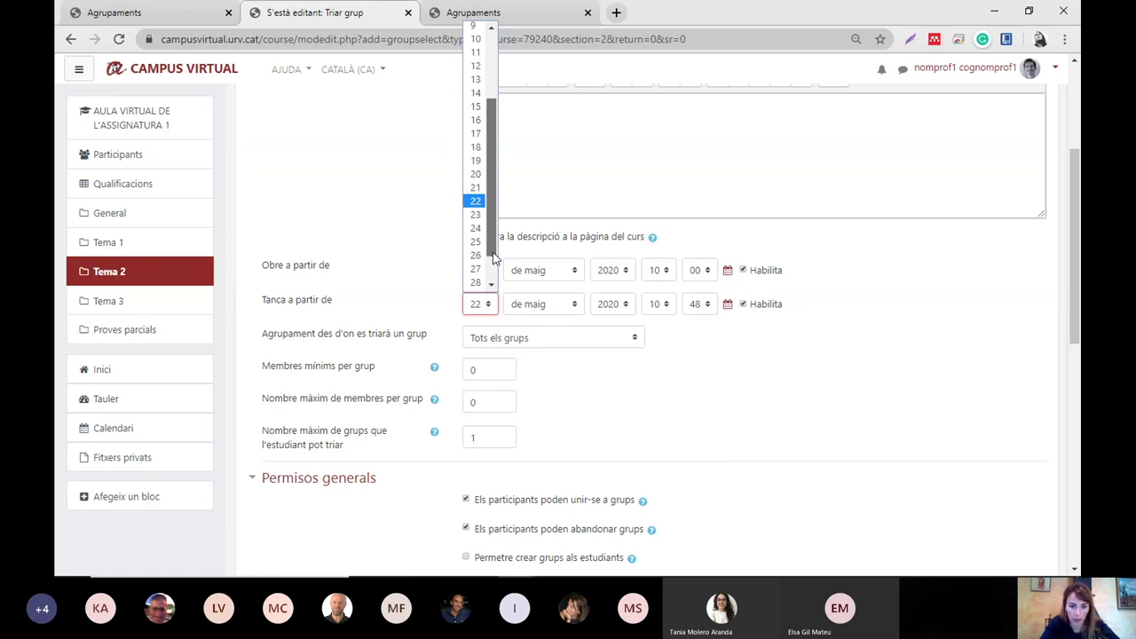
{"action": "left_click", "coordinate": [483, 222]}
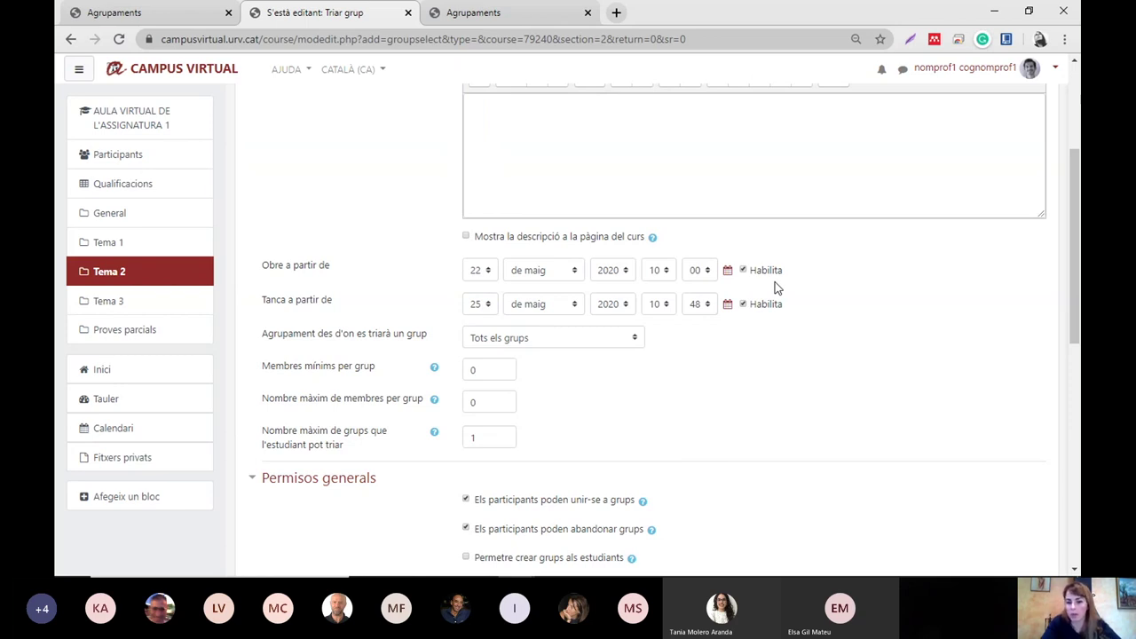
Step: Set Comunicació as the grouping from which a group is chosen
{"action": "left_click_drag", "start_coordinate": [1075, 245], "coordinate": [1076, 249]}
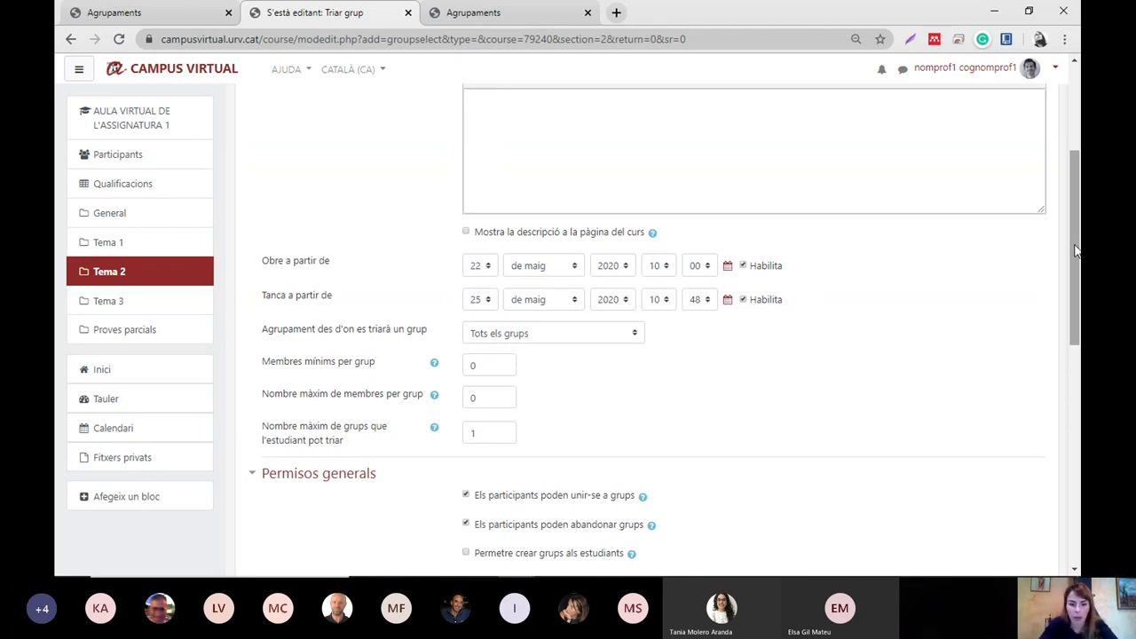
{"action": "left_click_drag", "start_coordinate": [1076, 245], "coordinate": [1076, 270]}
{"action": "left_click", "coordinate": [507, 264]}
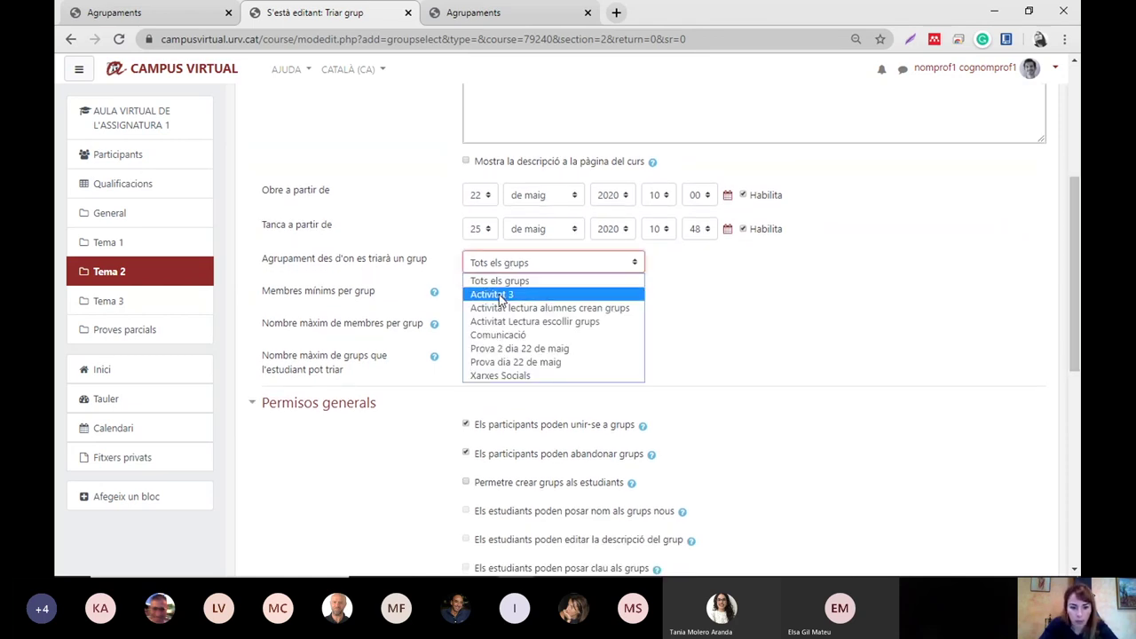
{"action": "left_click", "coordinate": [508, 335]}
{"action": "left_click", "coordinate": [720, 323]}
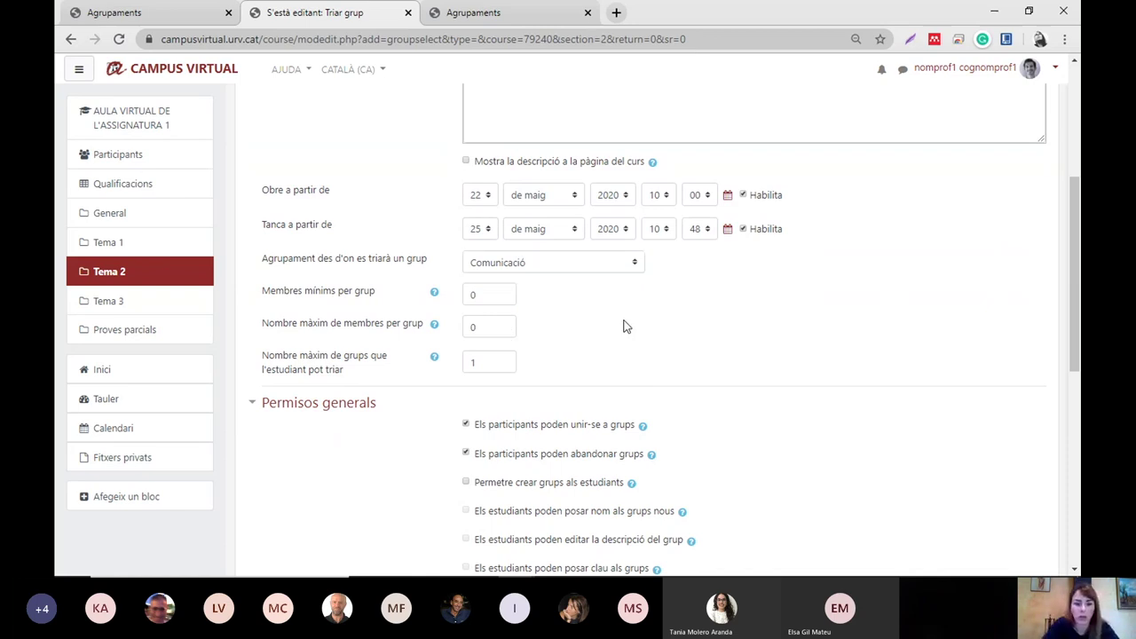
Step: Set the minimum members per group to 2 and the maximum members per group to 4
{"action": "left_click_drag", "start_coordinate": [502, 295], "coordinate": [461, 300]}
{"action": "type", "text": "1"}
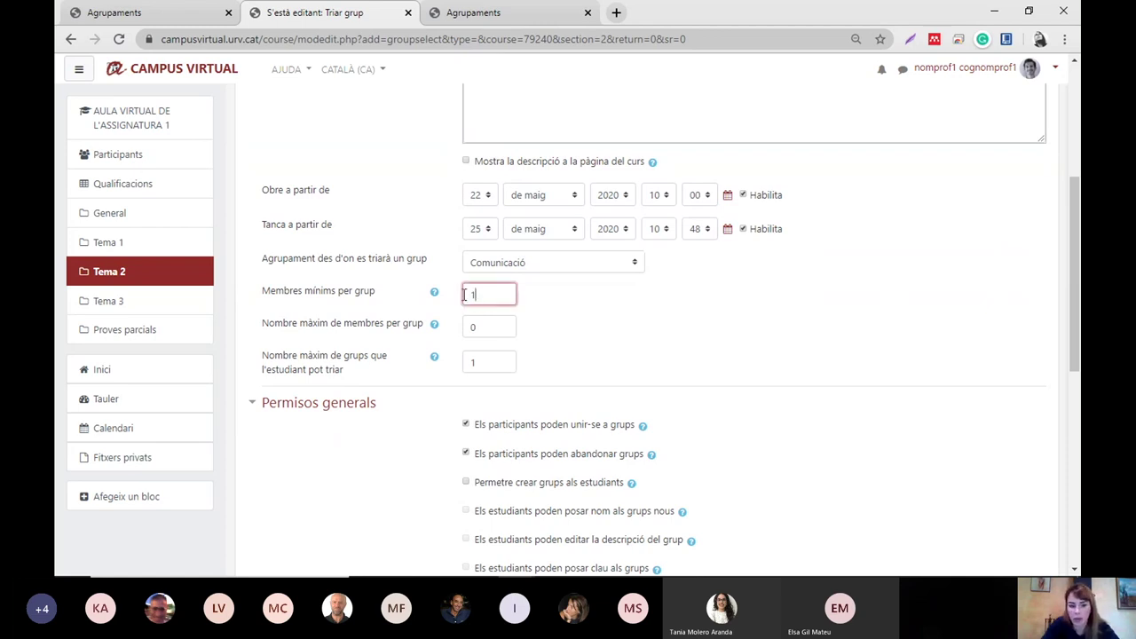
{"action": "key", "text": "BackSpace"}
{"action": "type", "text": "2"}
{"action": "left_click", "coordinate": [559, 316]}
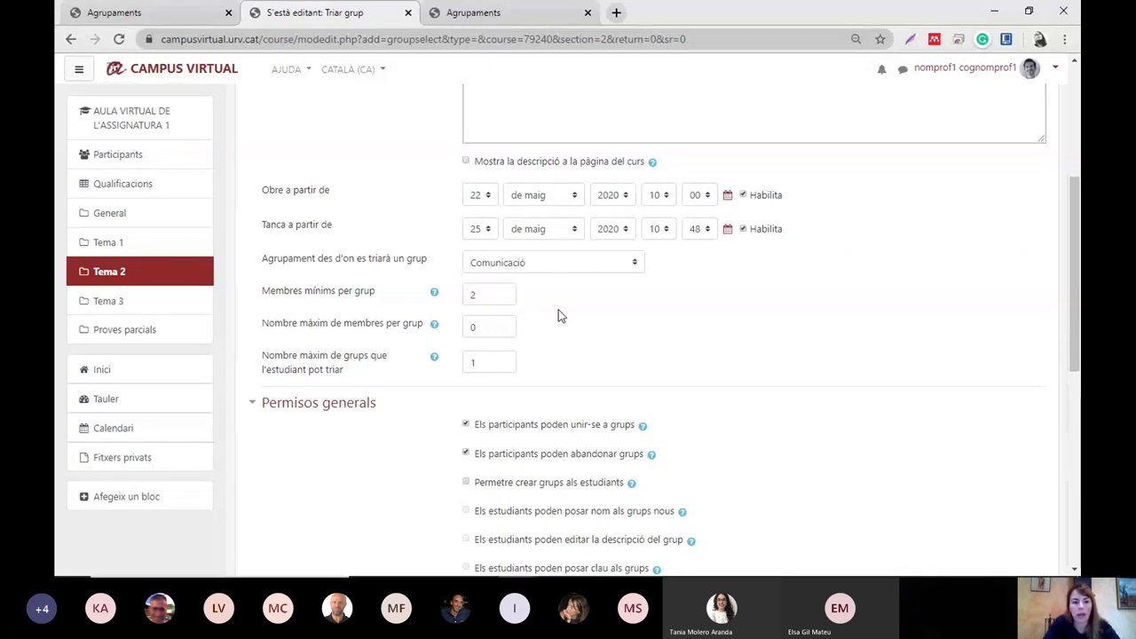
{"action": "key", "text": "Tab"}
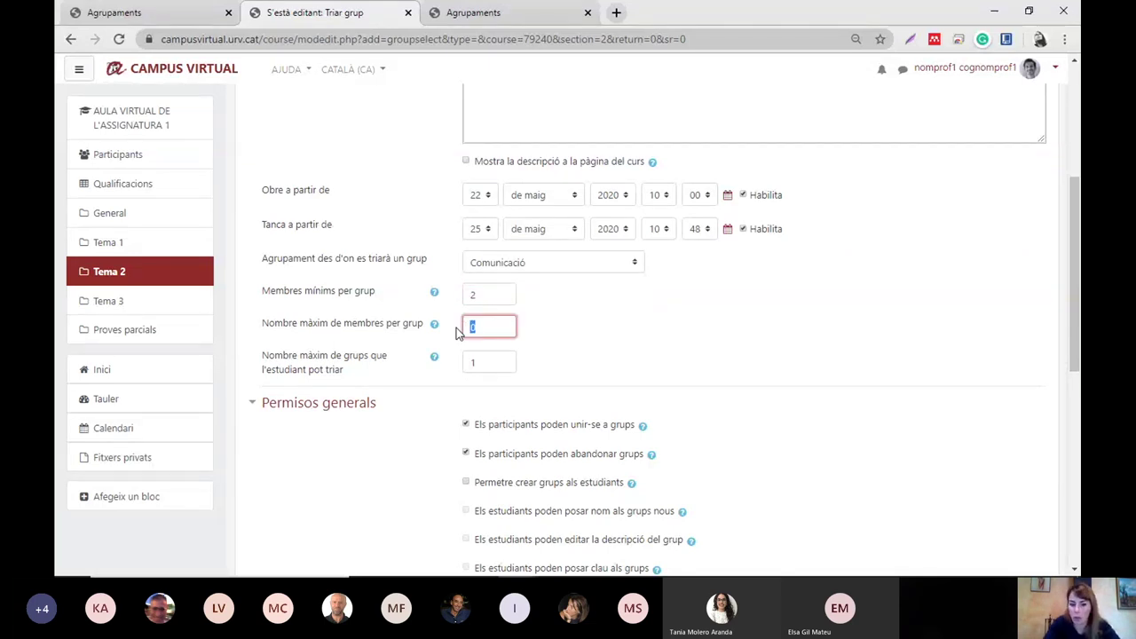
{"action": "type", "text": "4"}
{"action": "left_click", "coordinate": [666, 349]}
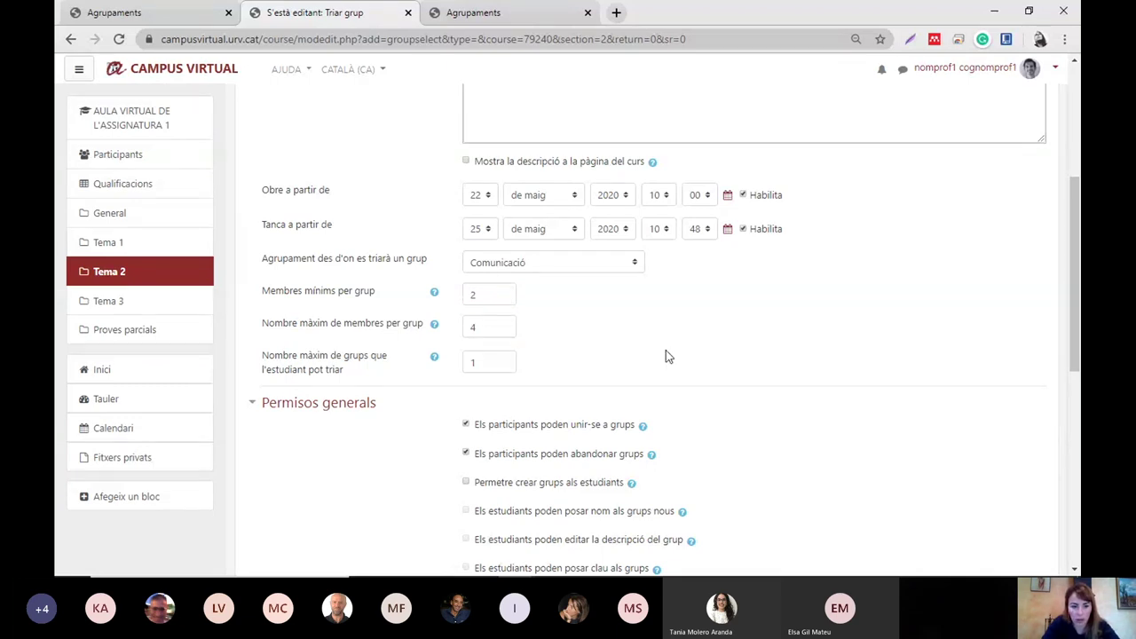
Step: In the general permissions, allow students to create groups, name new groups and edit the group description
{"action": "scroll", "coordinate": [354, 303], "scroll_direction": "down", "scroll_amount": 1}
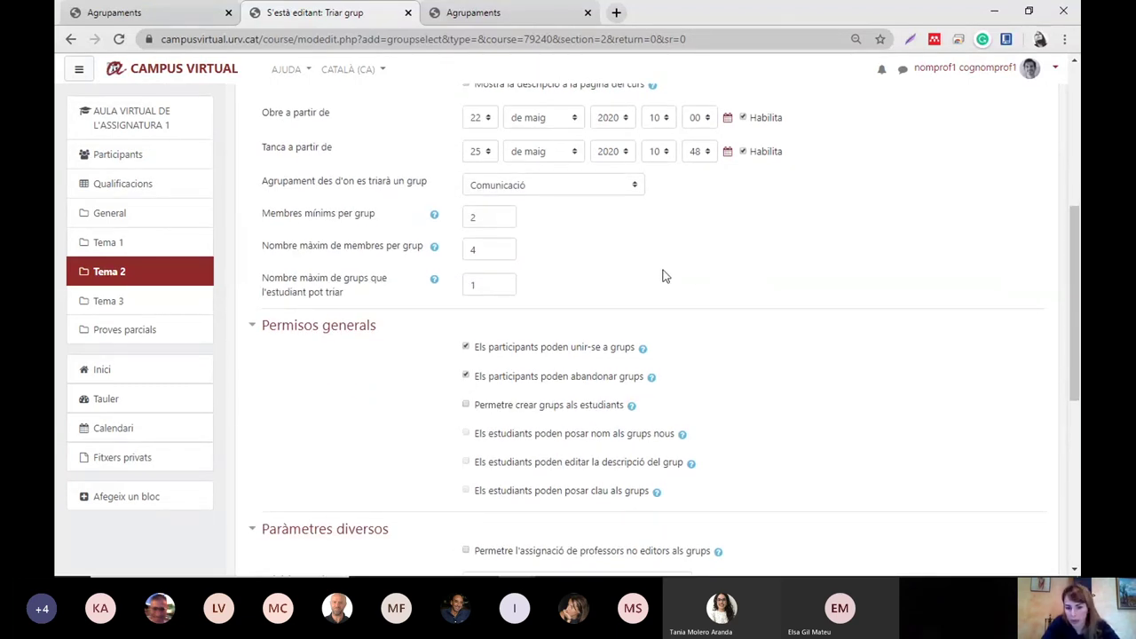
{"action": "scroll", "coordinate": [695, 276], "scroll_direction": "down", "scroll_amount": 1}
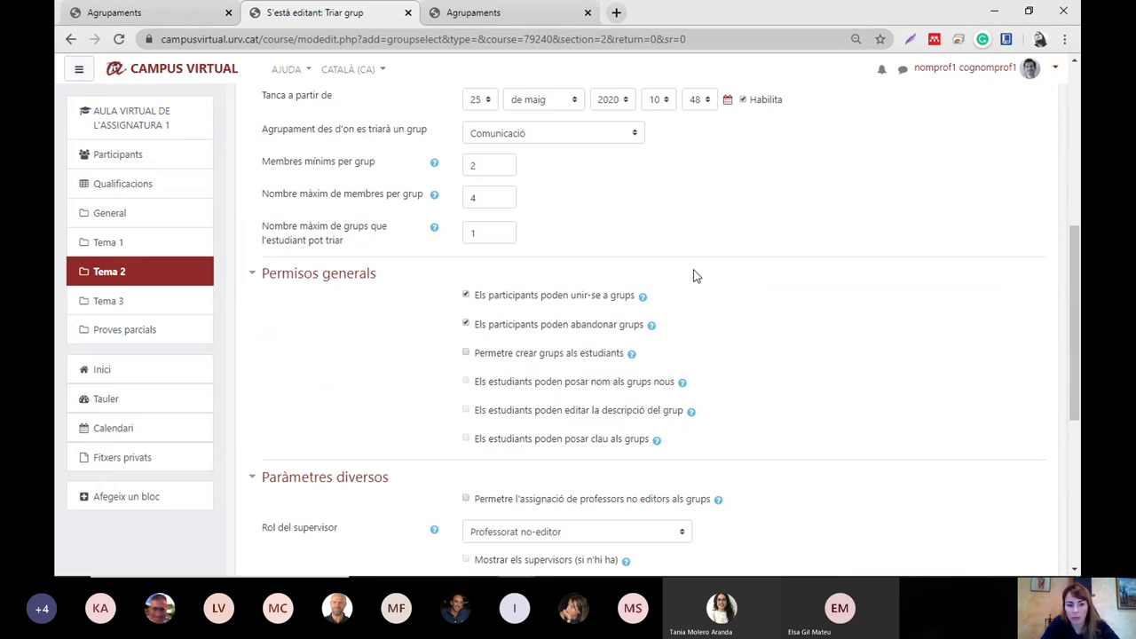
{"action": "scroll", "coordinate": [533, 271], "scroll_direction": "down", "scroll_amount": 1}
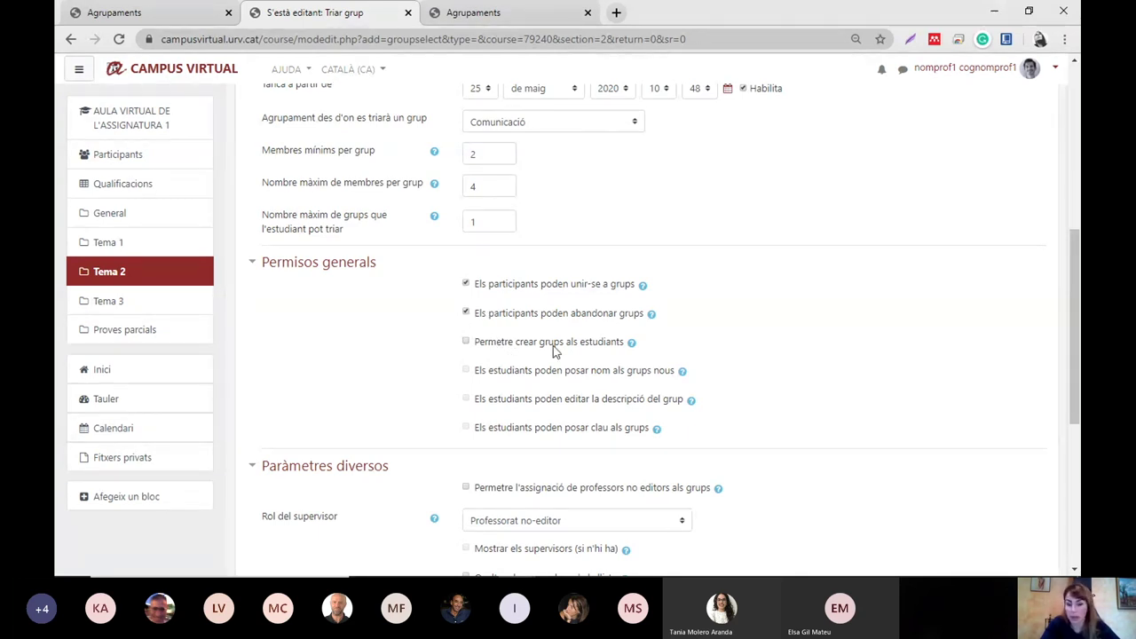
{"action": "left_click", "coordinate": [466, 343]}
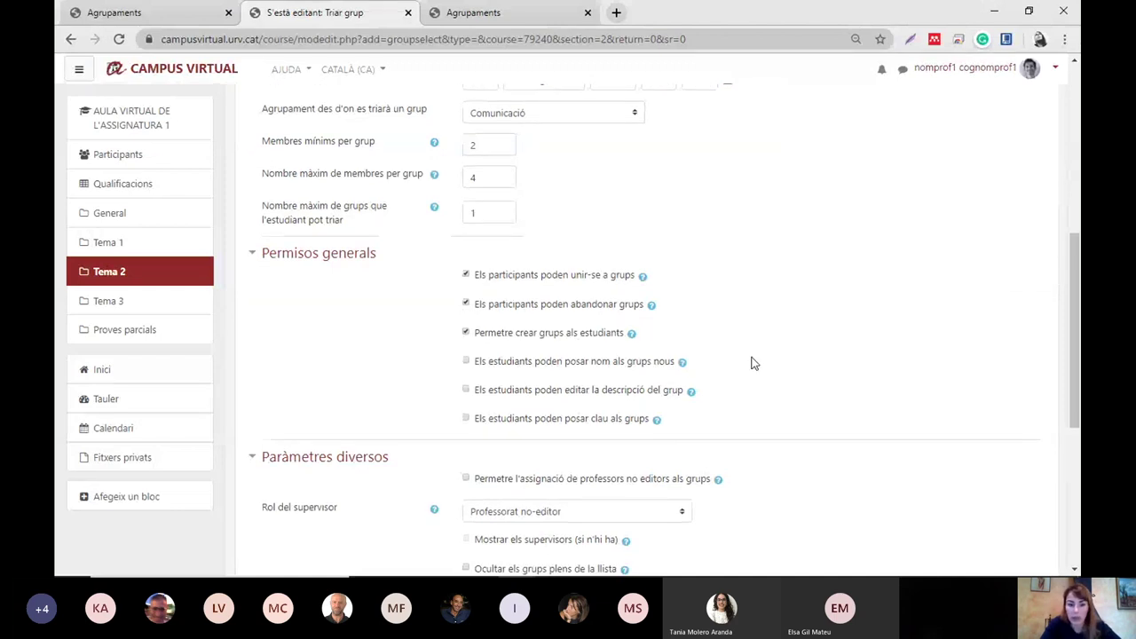
{"action": "scroll", "coordinate": [719, 355], "scroll_direction": "down", "scroll_amount": 1}
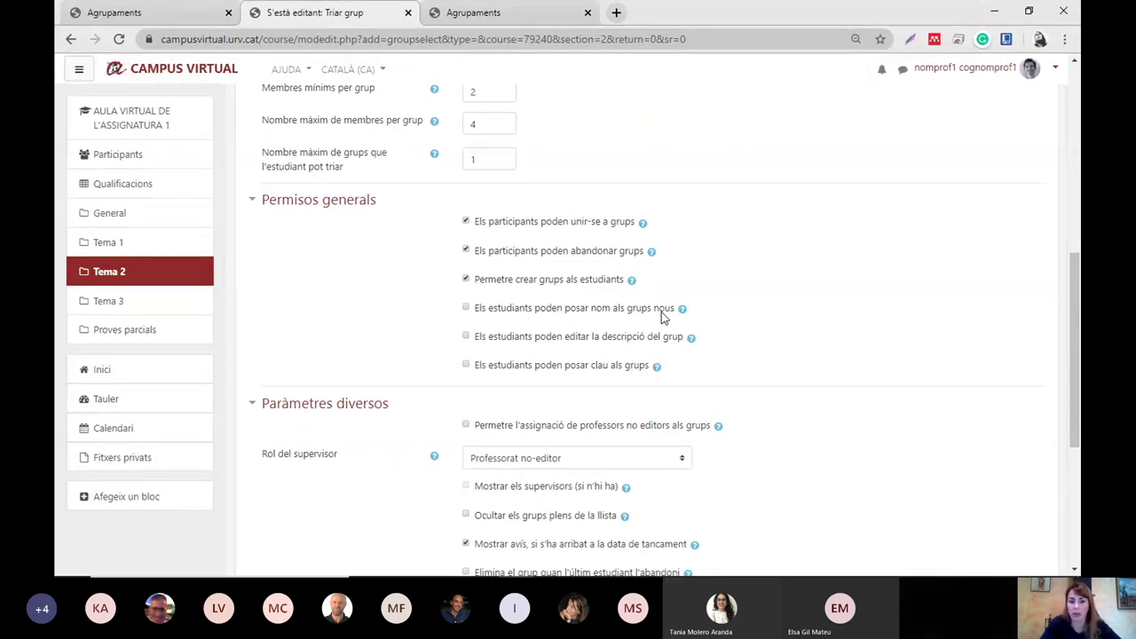
{"action": "left_click", "coordinate": [483, 313]}
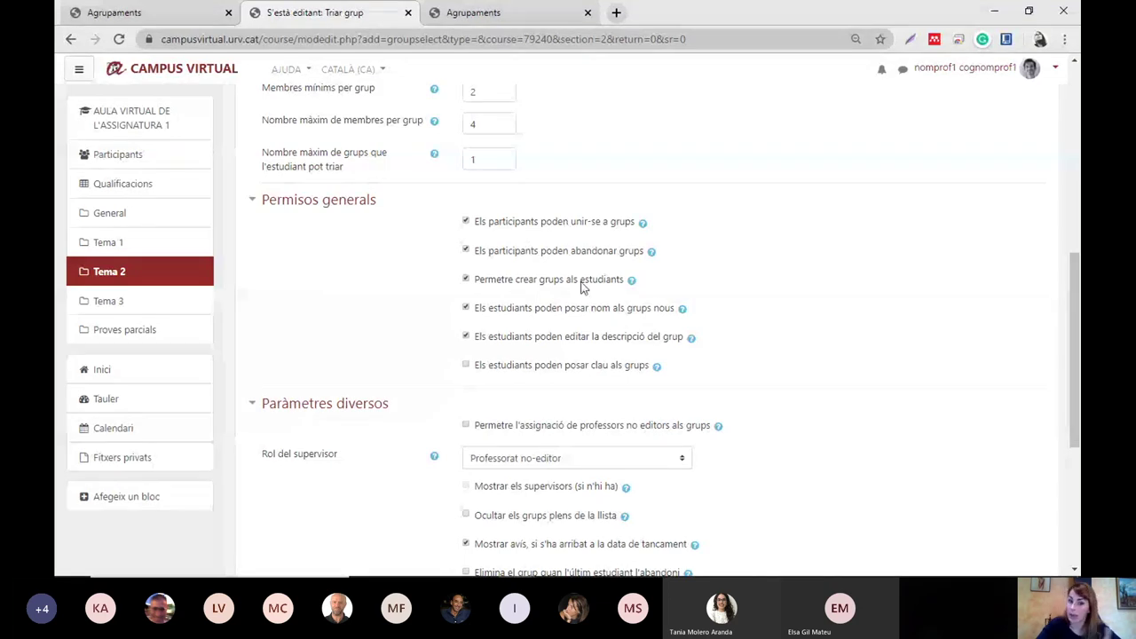
{"action": "left_click_drag", "start_coordinate": [582, 287], "coordinate": [646, 343]}
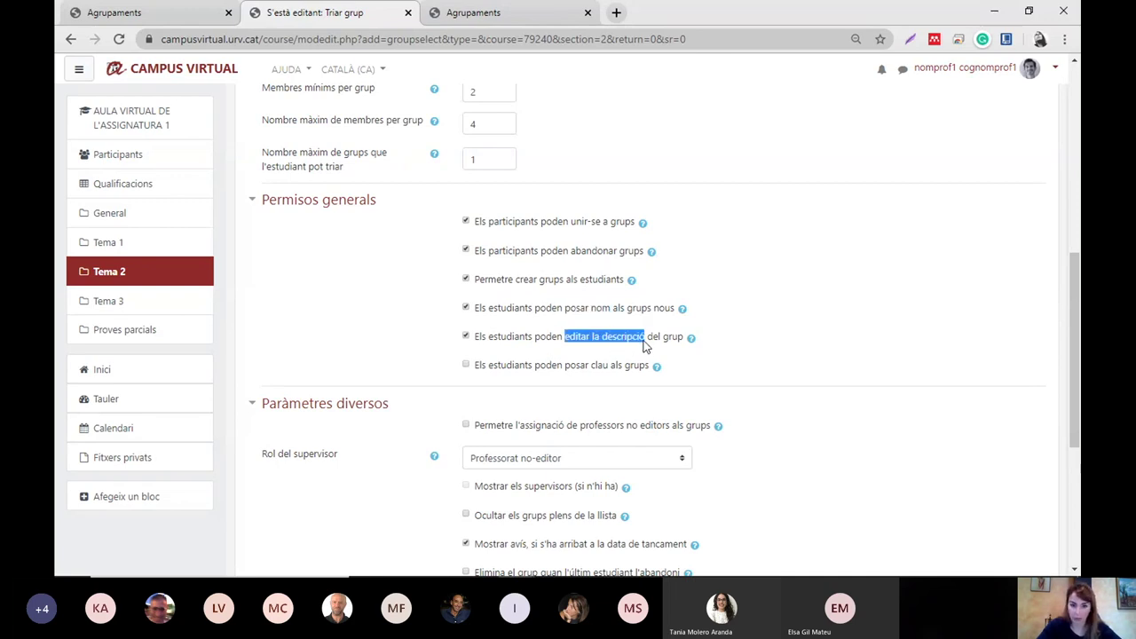
{"action": "left_click", "coordinate": [771, 326]}
Step: Leave the remaining settings at their defaults, then save the Triar grup activity and display it
{"action": "scroll", "coordinate": [772, 329], "scroll_direction": "down", "scroll_amount": 1}
{"action": "scroll", "coordinate": [771, 327], "scroll_direction": "down", "scroll_amount": 1}
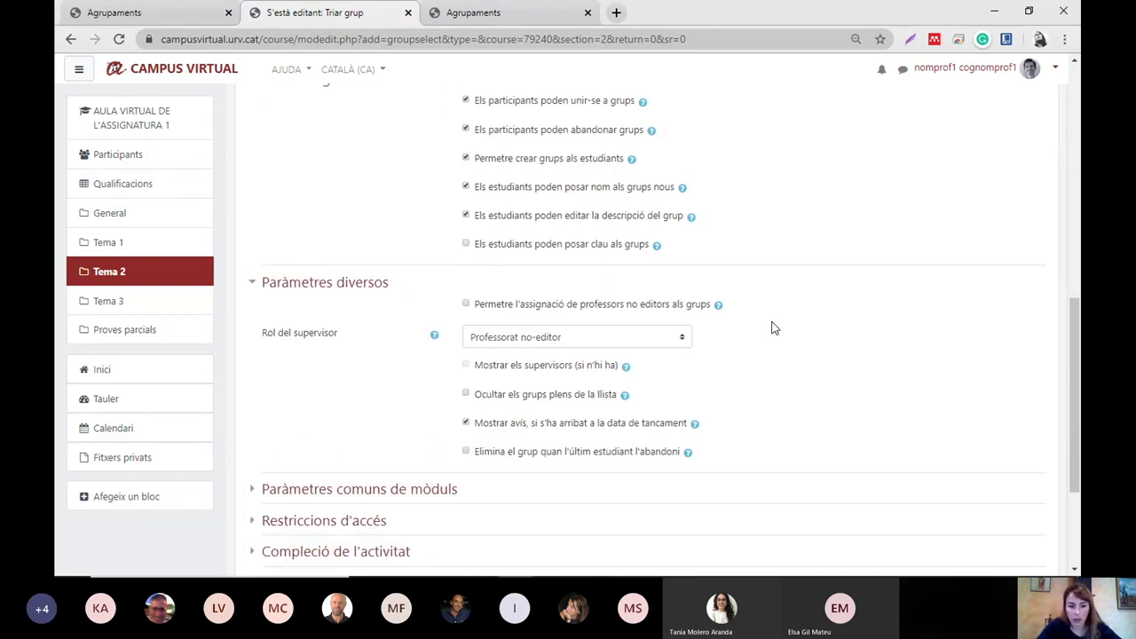
{"action": "scroll", "coordinate": [772, 327], "scroll_direction": "down", "scroll_amount": 1}
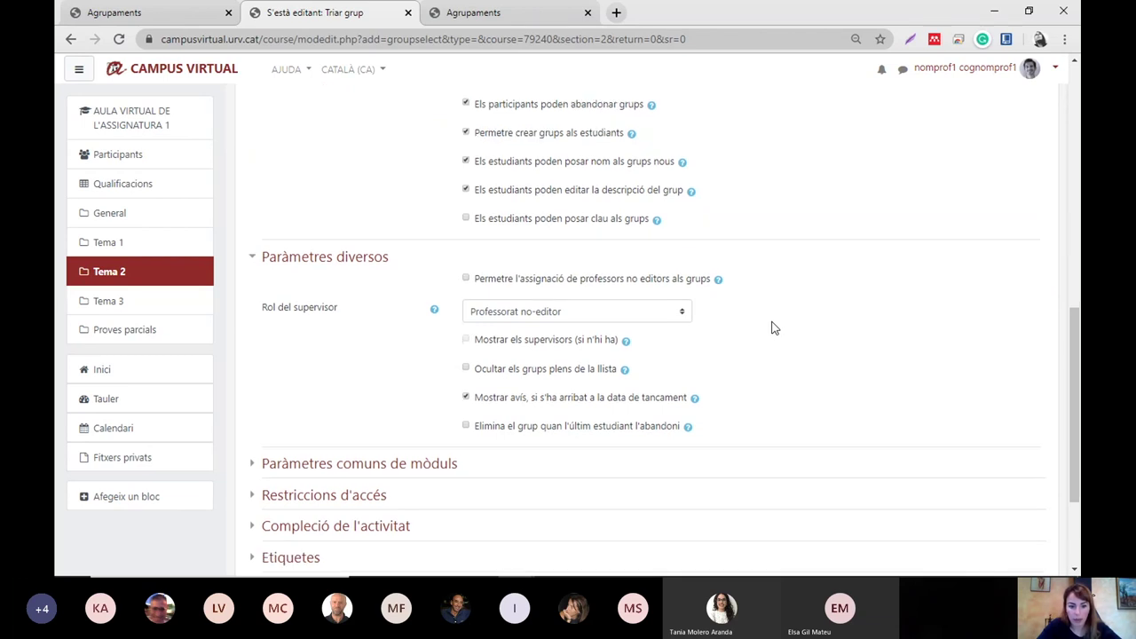
{"action": "scroll", "coordinate": [771, 328], "scroll_direction": "down", "scroll_amount": 1}
{"action": "left_click", "coordinate": [675, 473]}
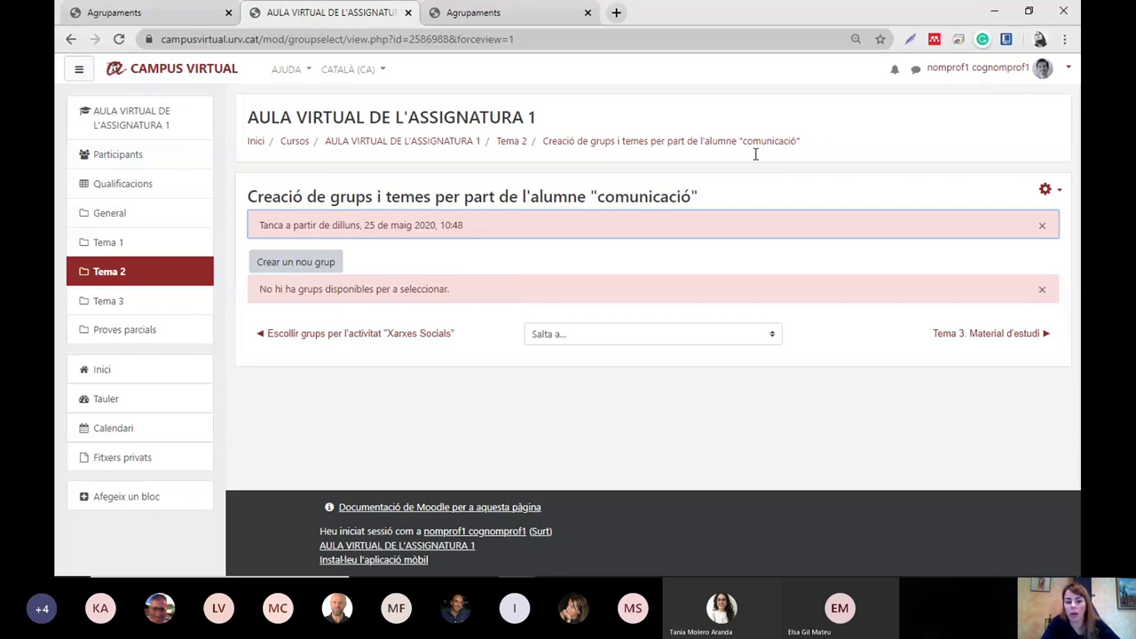
Step: Switch to the student's incognito browser window, maximize it, return to Tema 2 and open the Creació de grups i temes "comunicació" activity
{"action": "key", "text": "super+Right"}
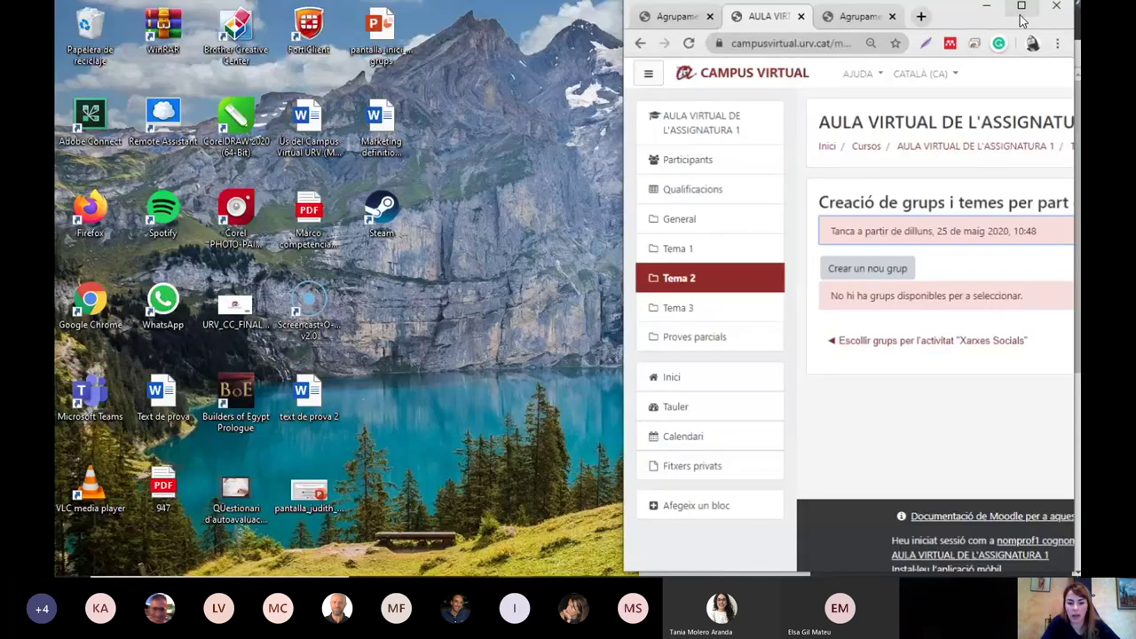
{"action": "mouse_move", "coordinate": [517, 563]}
{"action": "left_click", "coordinate": [514, 497]}
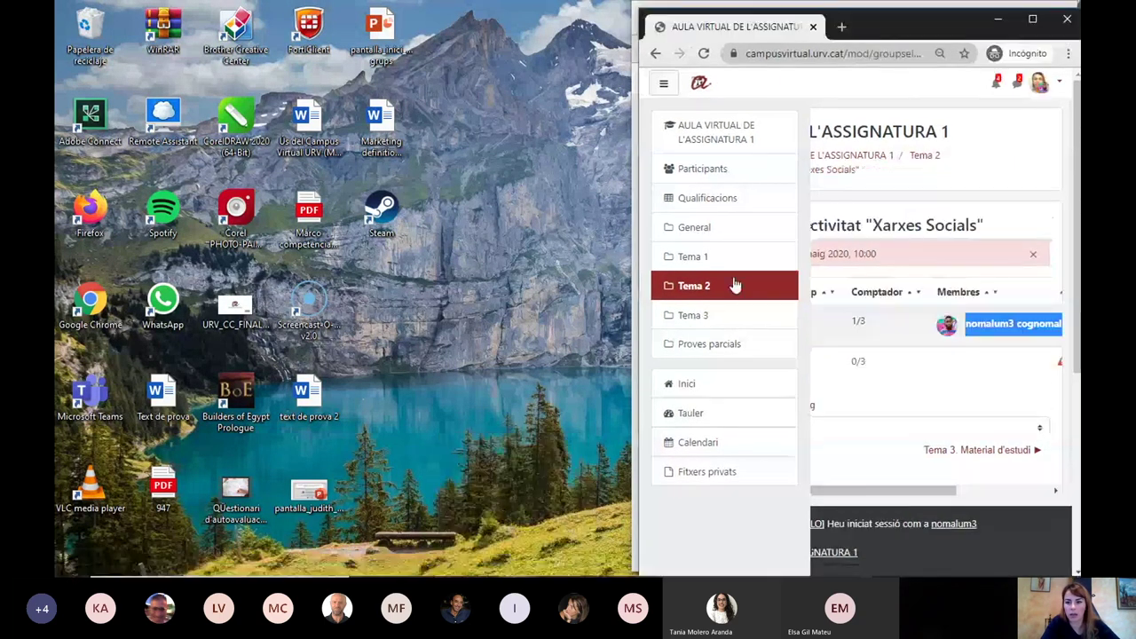
{"action": "left_click", "coordinate": [1033, 19]}
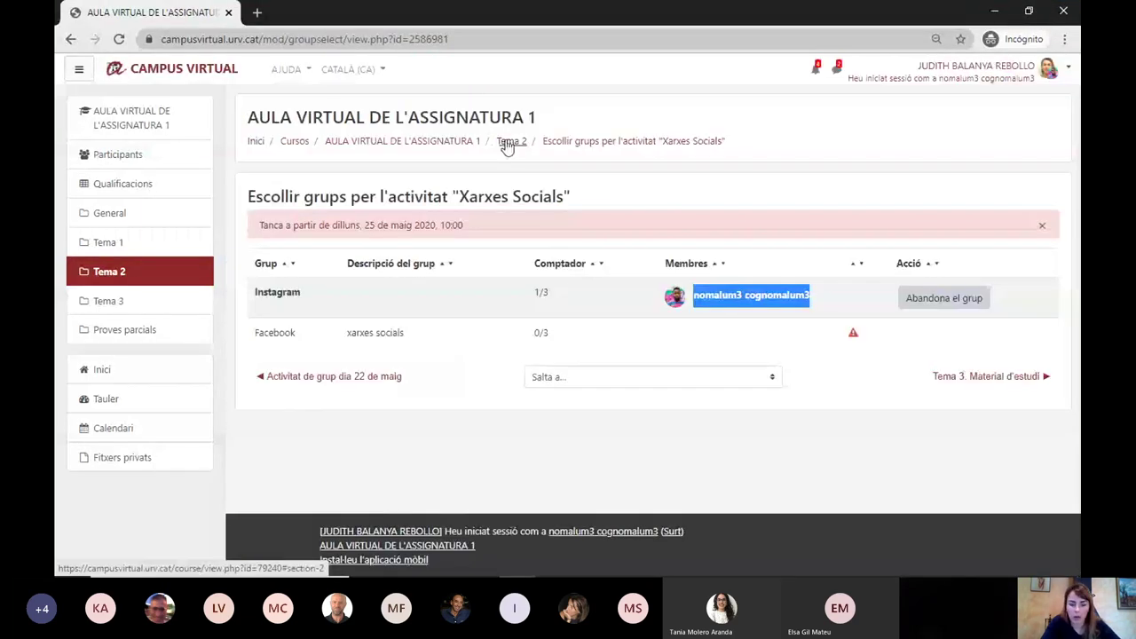
{"action": "left_click", "coordinate": [509, 144]}
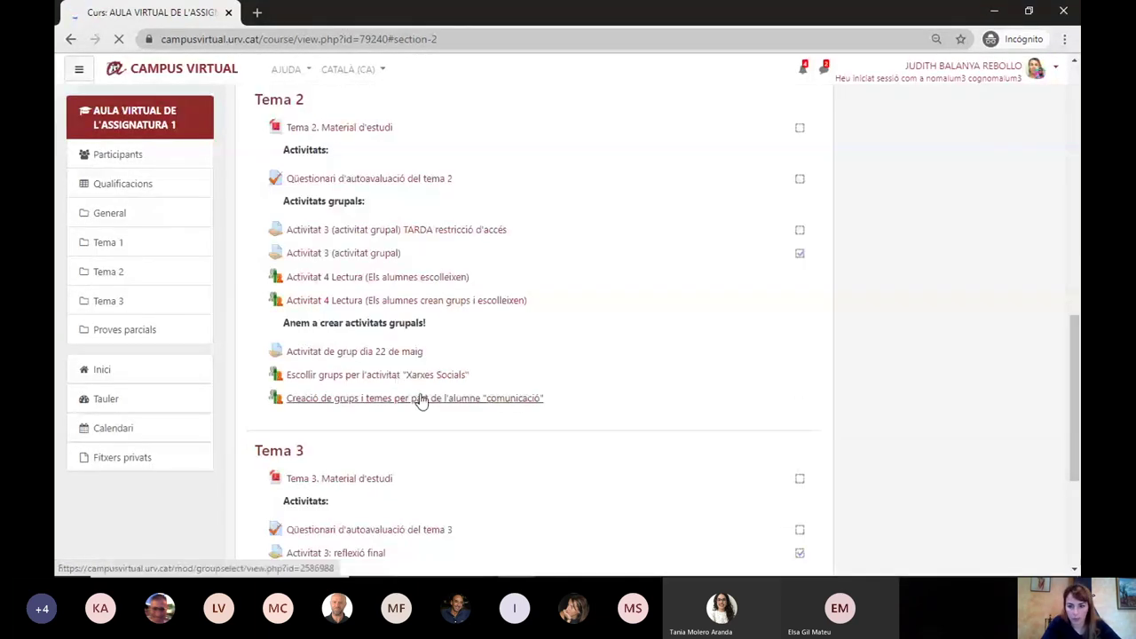
{"action": "left_click", "coordinate": [411, 399]}
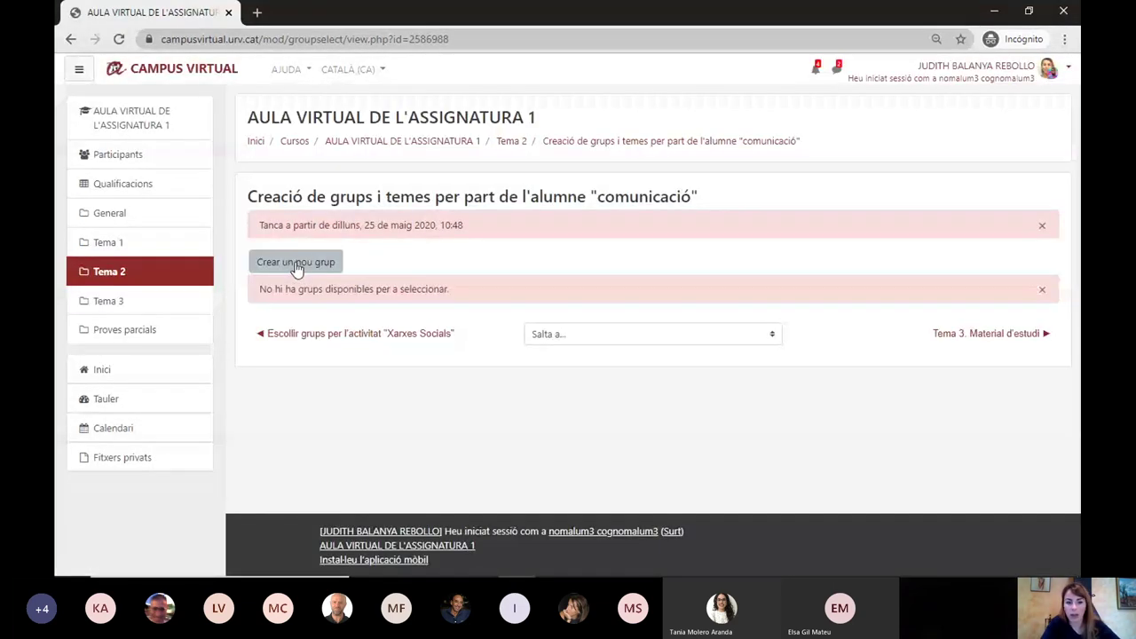
Step: Try to create a new group named Facebook with the description "Xarxa socials: treball sobre la comunicació"
{"action": "left_click", "coordinate": [303, 269]}
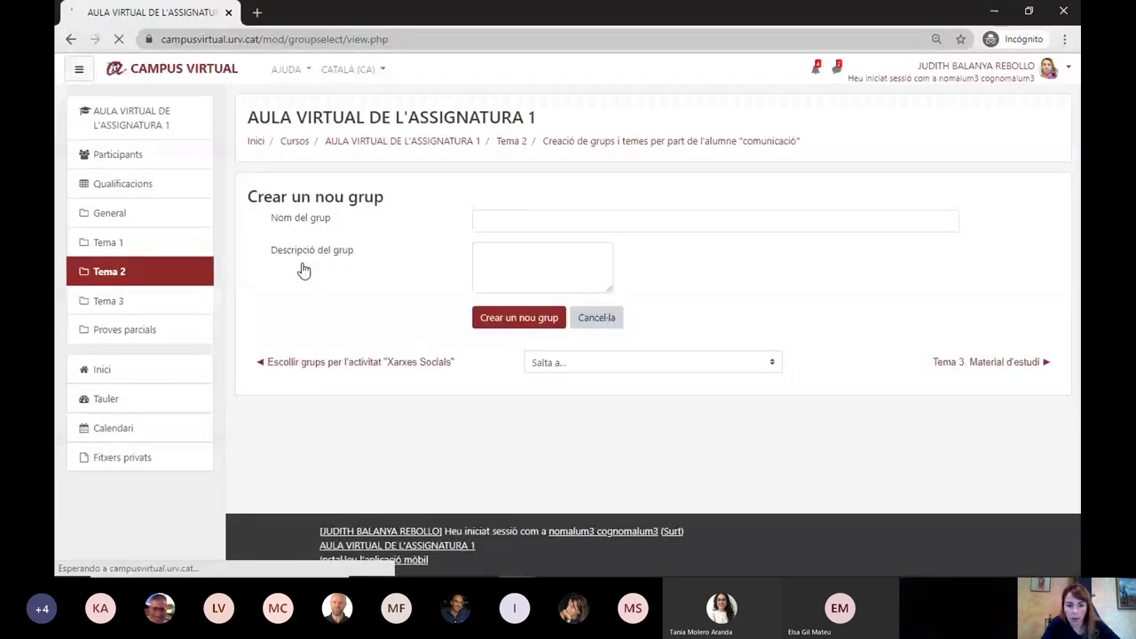
{"action": "left_click", "coordinate": [523, 221]}
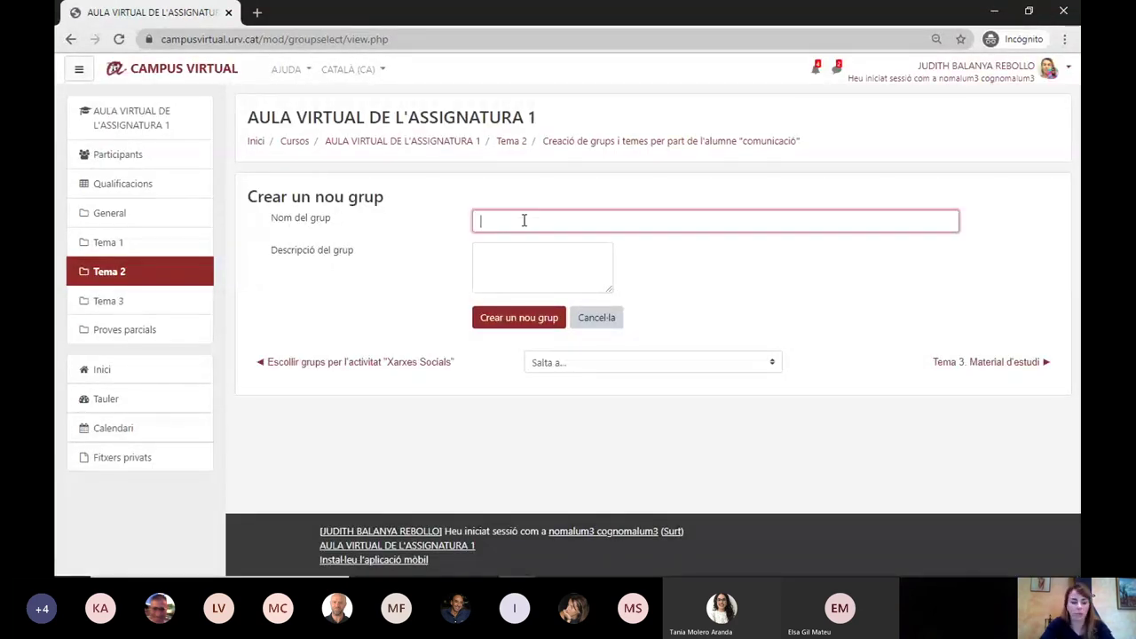
{"action": "type", "text": "Facebook"}
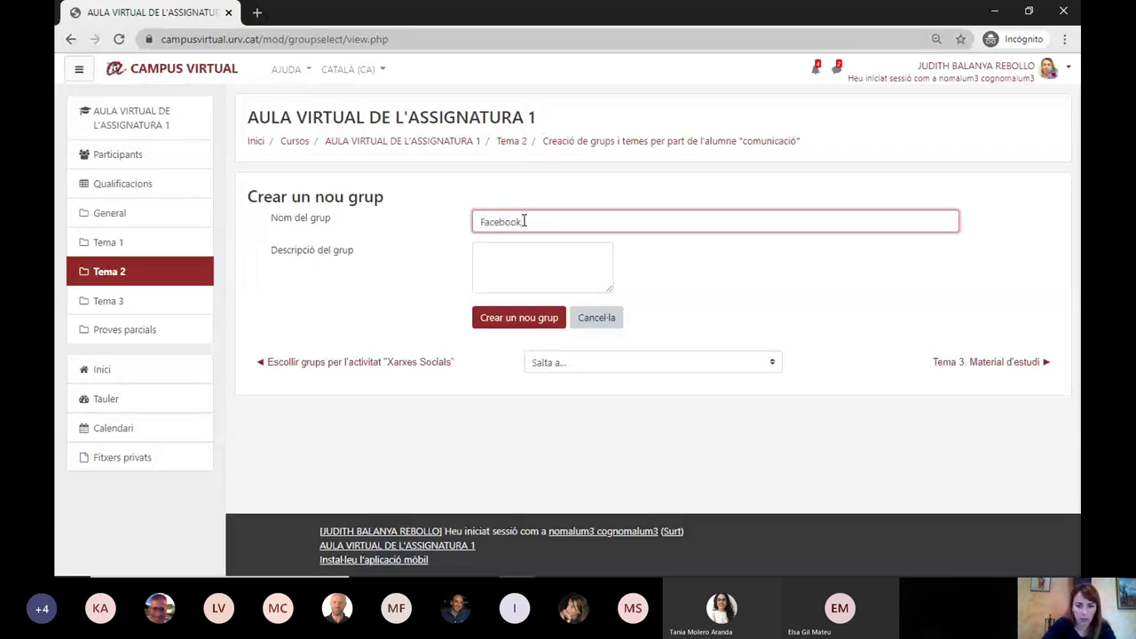
{"action": "left_click", "coordinate": [529, 255]}
{"action": "type", "text": "Xar"}
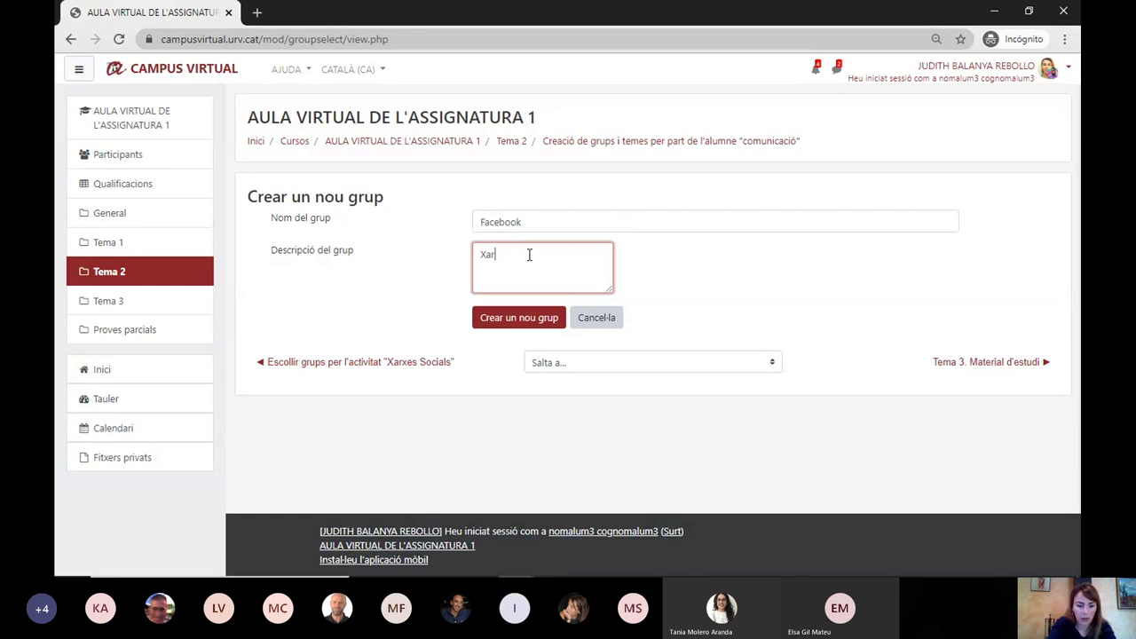
{"action": "type", "text": "xa socials"}
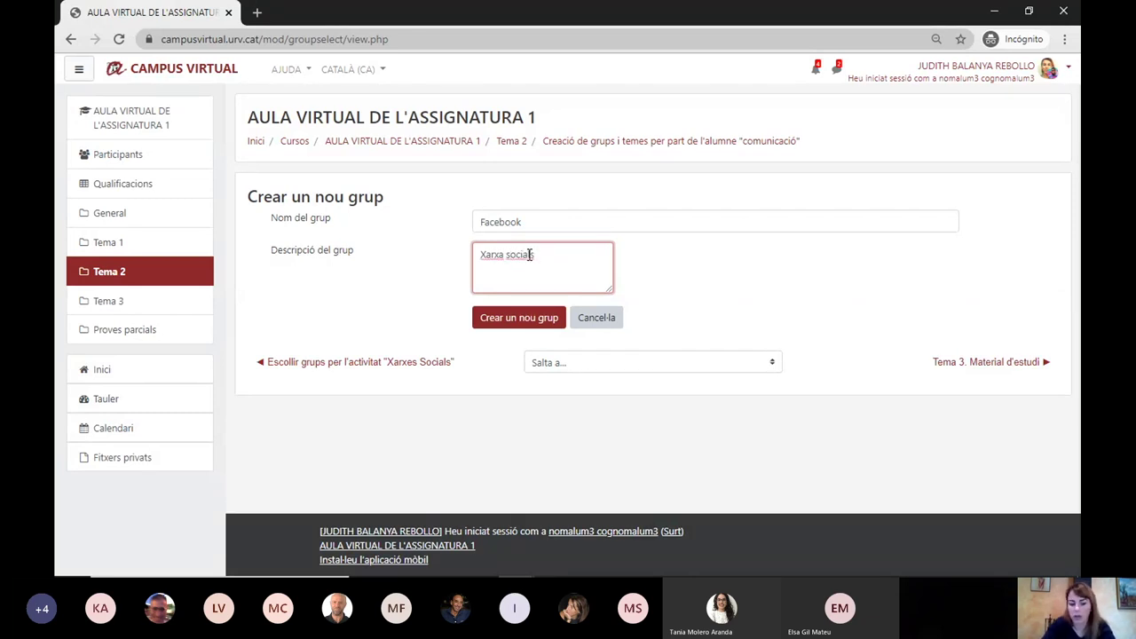
{"action": "key", "text": "BackSpace"}
{"action": "type", "text": ": tre"}
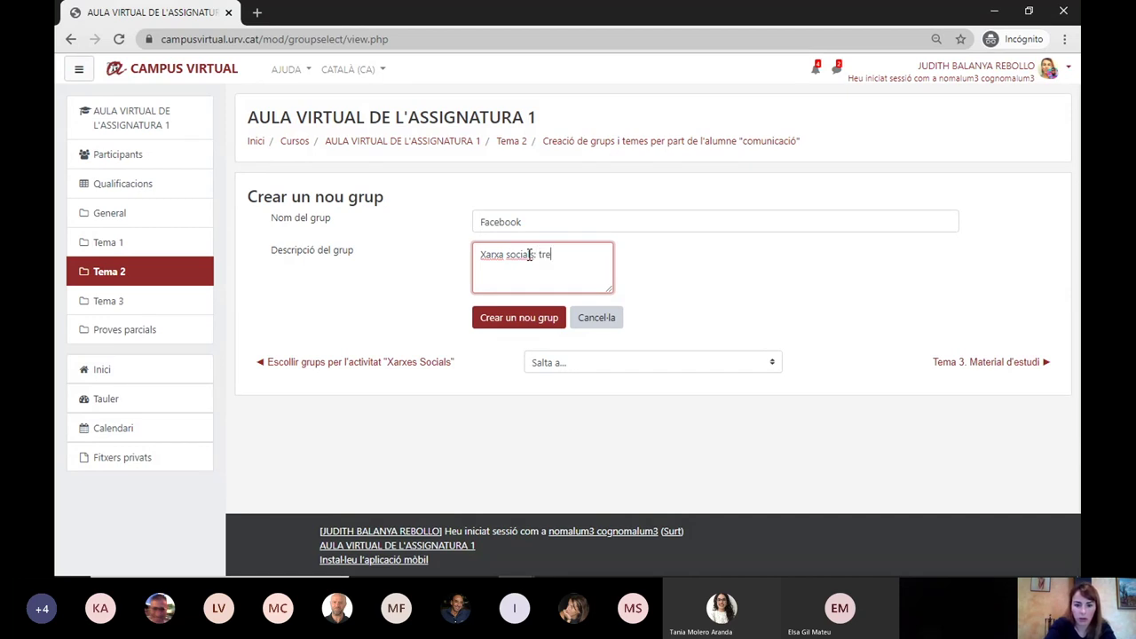
{"action": "type", "text": "ball s"}
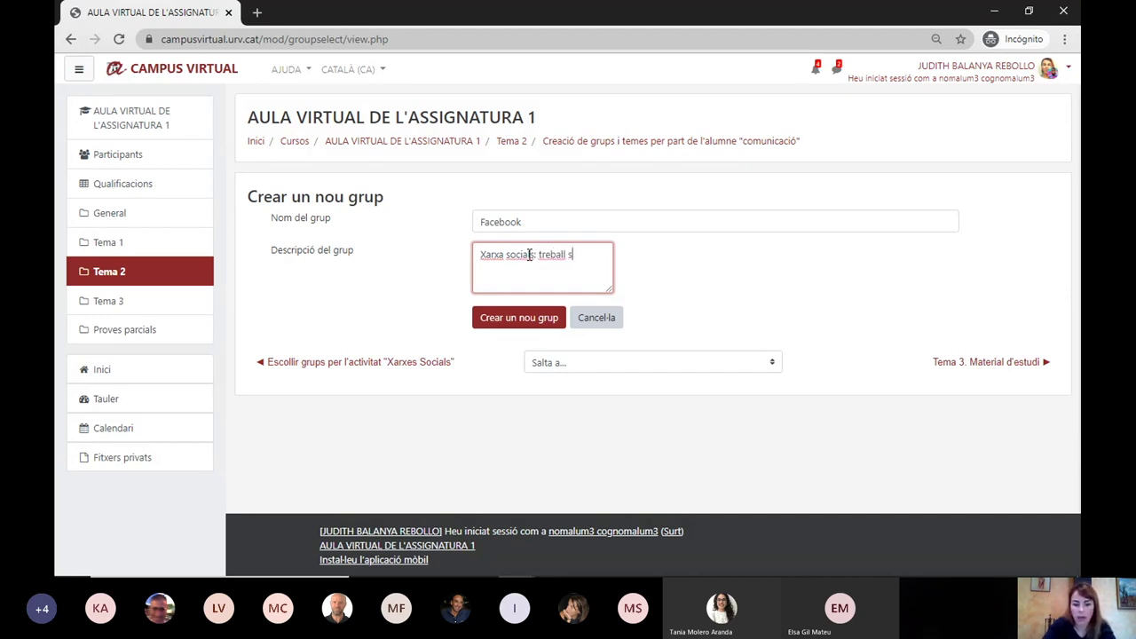
{"action": "type", "text": "obre la comu"}
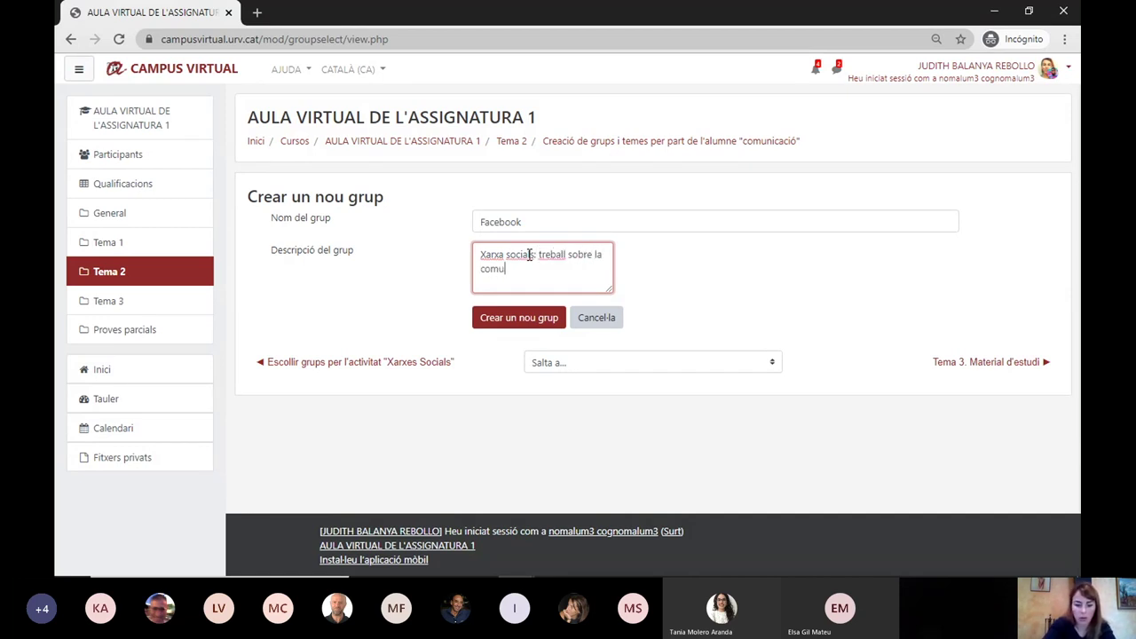
{"action": "type", "text": "nicació"}
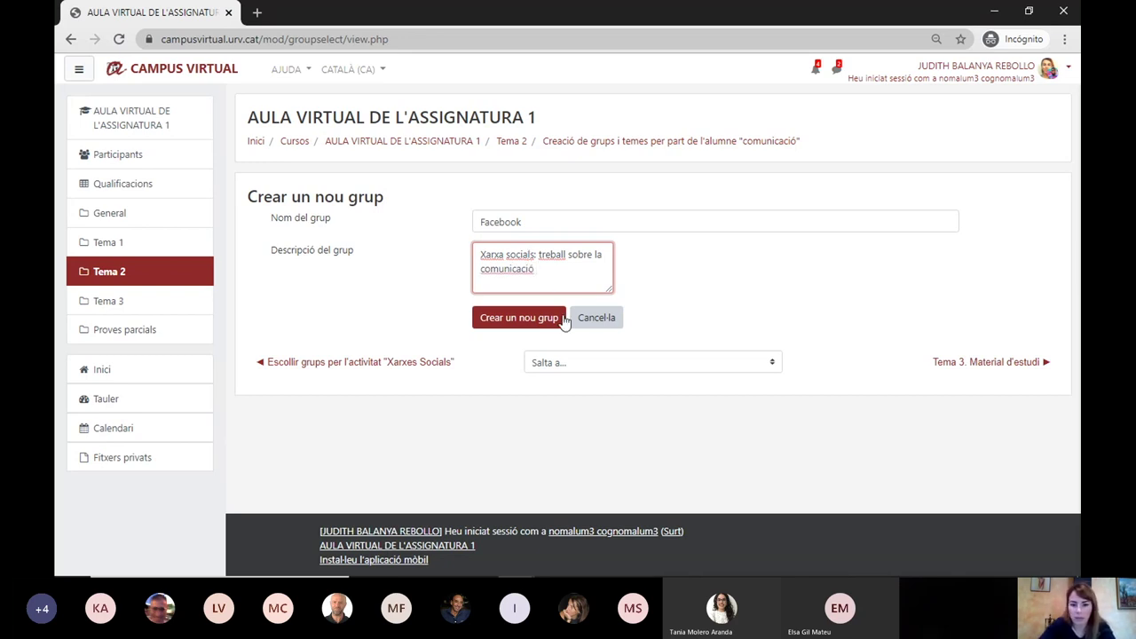
{"action": "left_click", "coordinate": [519, 324]}
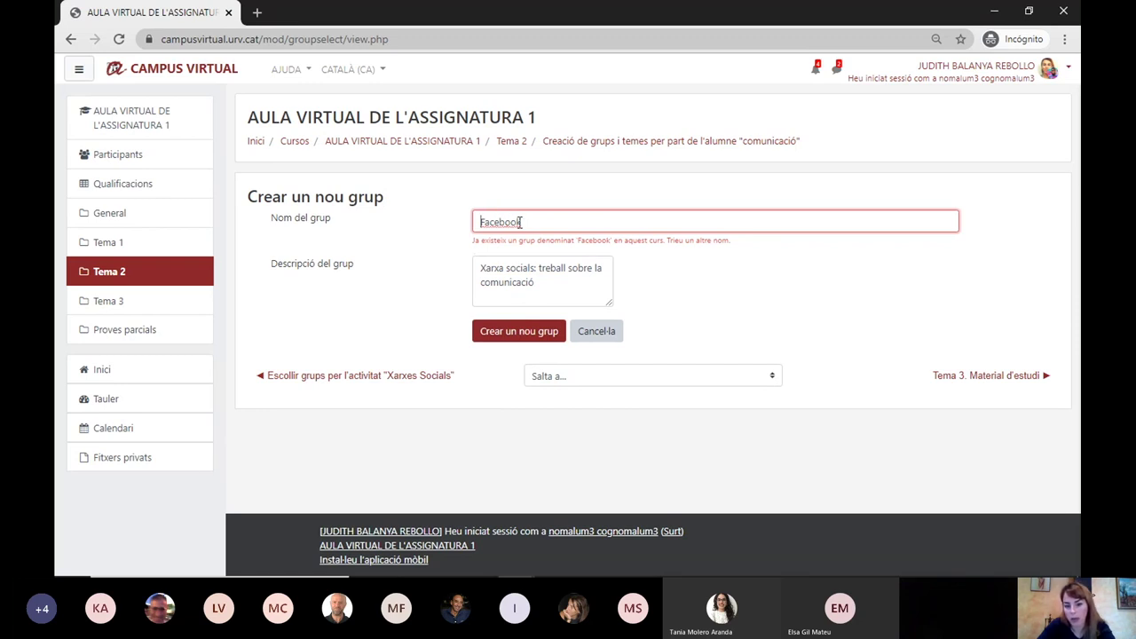
Step: Replace the group name with Twitter and create the group
{"action": "left_click", "coordinate": [526, 222]}
{"action": "key", "text": "BackSpace"}
{"action": "key", "text": "BackSpace"}
{"action": "key", "text": "BackSpace"}
{"action": "key", "text": "BackSpace"}
{"action": "key", "text": "BackSpace"}
{"action": "key", "text": "BackSpace"}
{"action": "key", "text": "BackSpace"}
{"action": "key", "text": "BackSpace"}
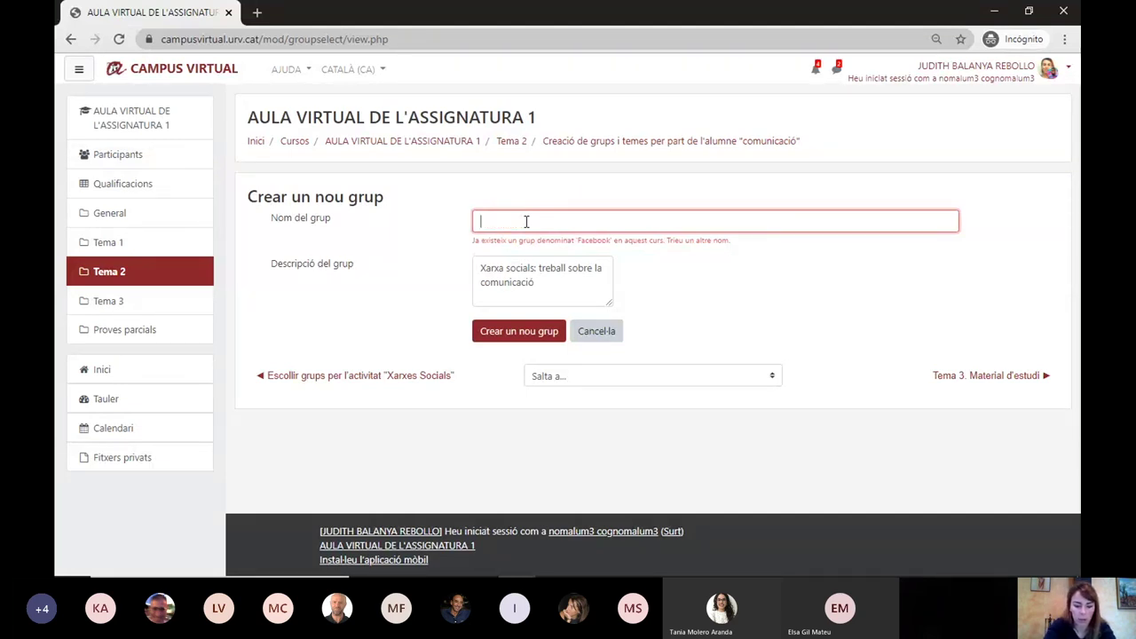
{"action": "type", "text": "Twitter"}
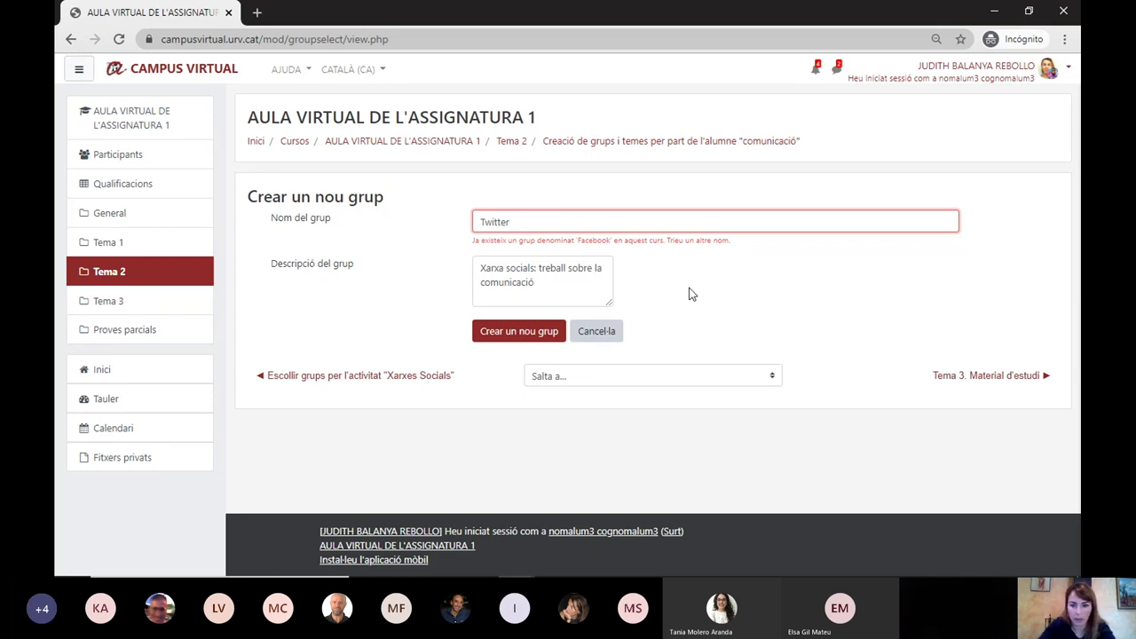
{"action": "left_click", "coordinate": [531, 345]}
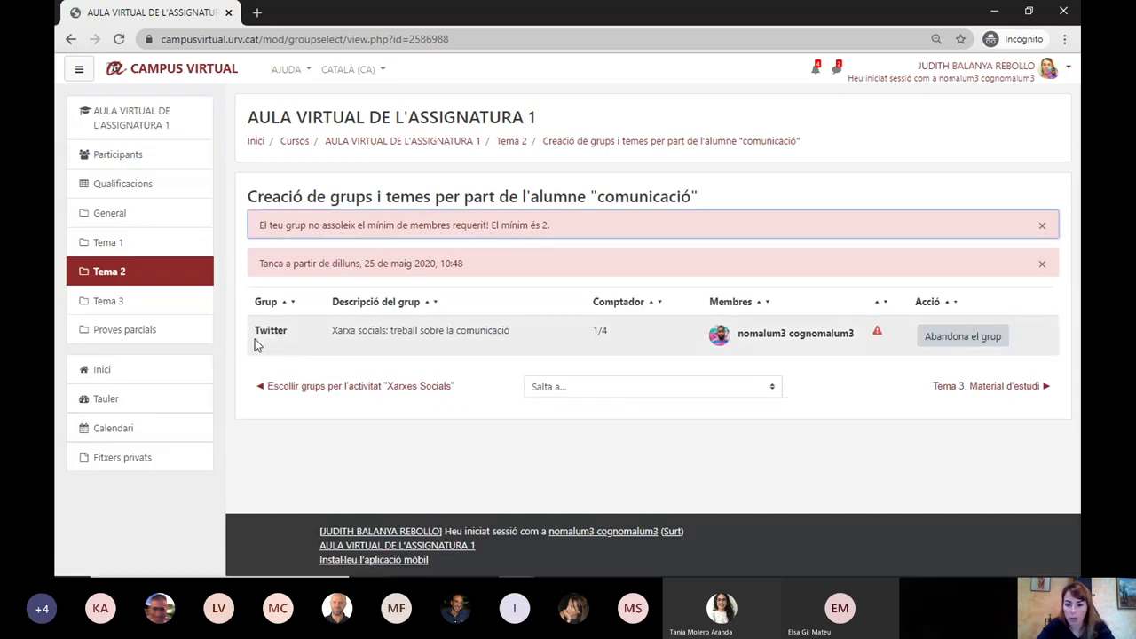
Step: Review the Twitter group's name, description and member counter, and the notice about the minimum number of members
{"action": "left_click_drag", "start_coordinate": [254, 338], "coordinate": [401, 330]}
{"action": "left_click", "coordinate": [487, 345]}
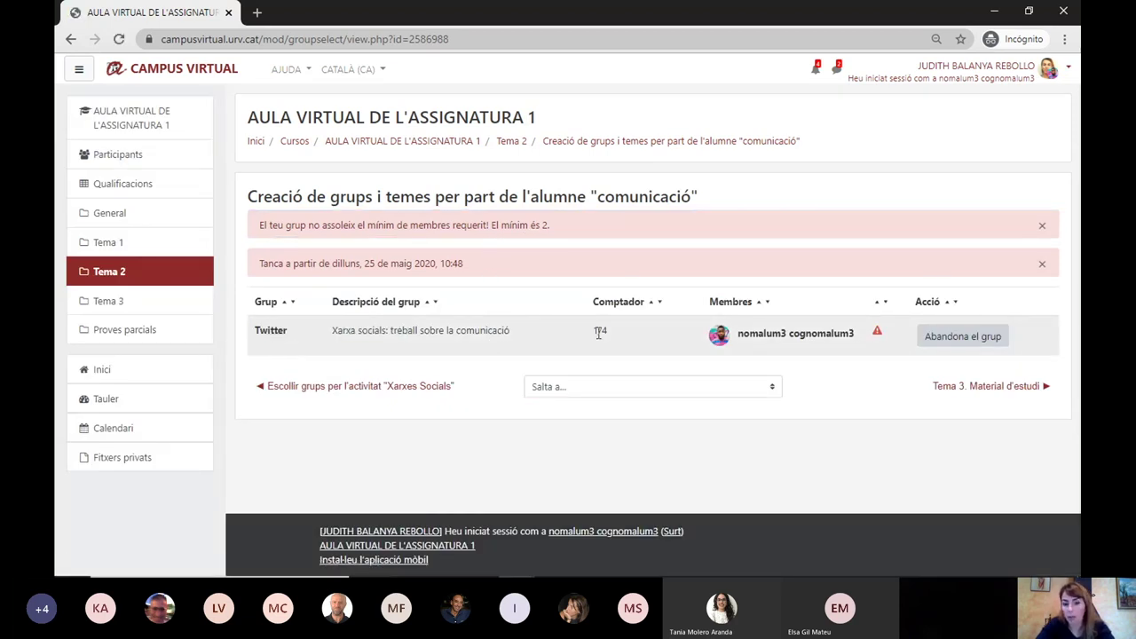
{"action": "left_click_drag", "start_coordinate": [598, 342], "coordinate": [620, 346]}
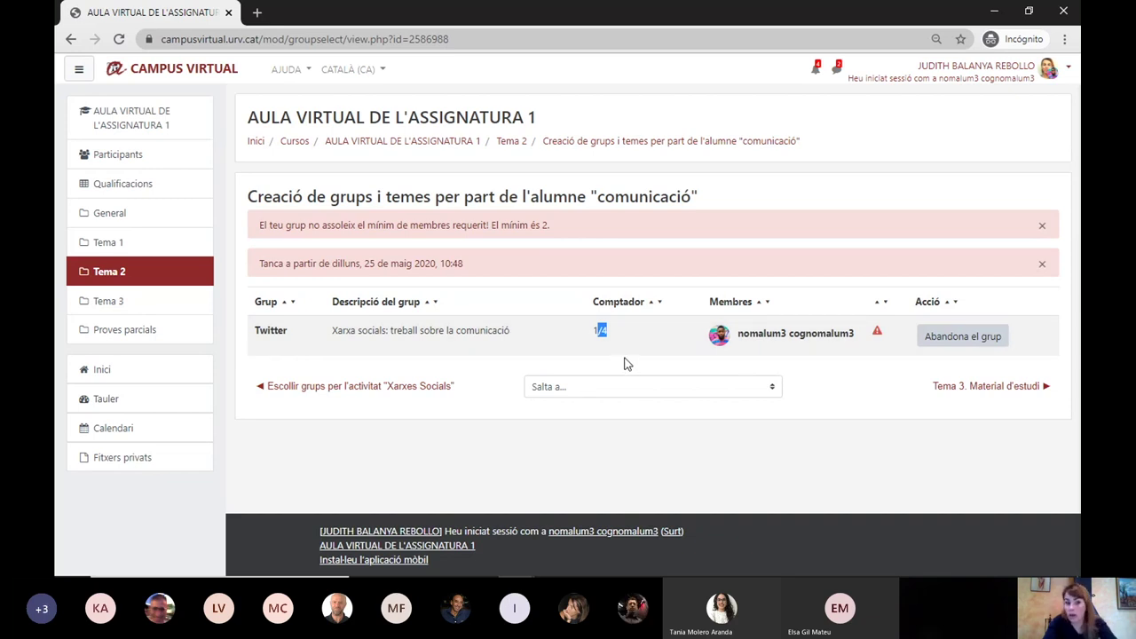
{"action": "left_click", "coordinate": [548, 226]}
{"action": "left_click_drag", "start_coordinate": [547, 226], "coordinate": [509, 225]}
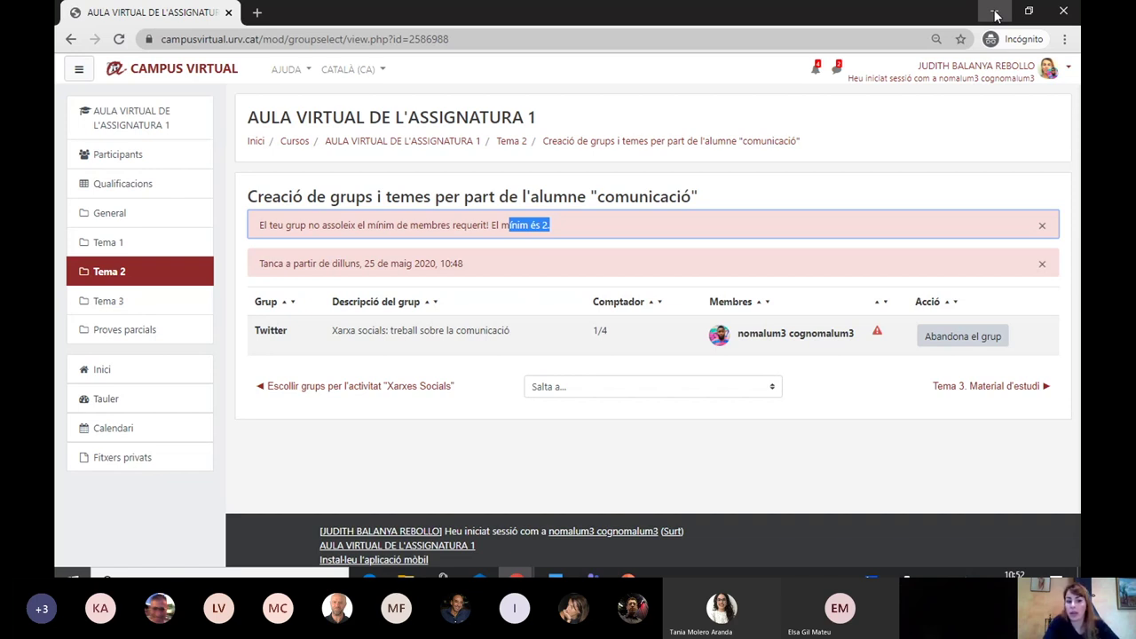
Step: Switch back to the teacher's browser window and return to the course's Tema 2 section
{"action": "left_click", "coordinate": [995, 11]}
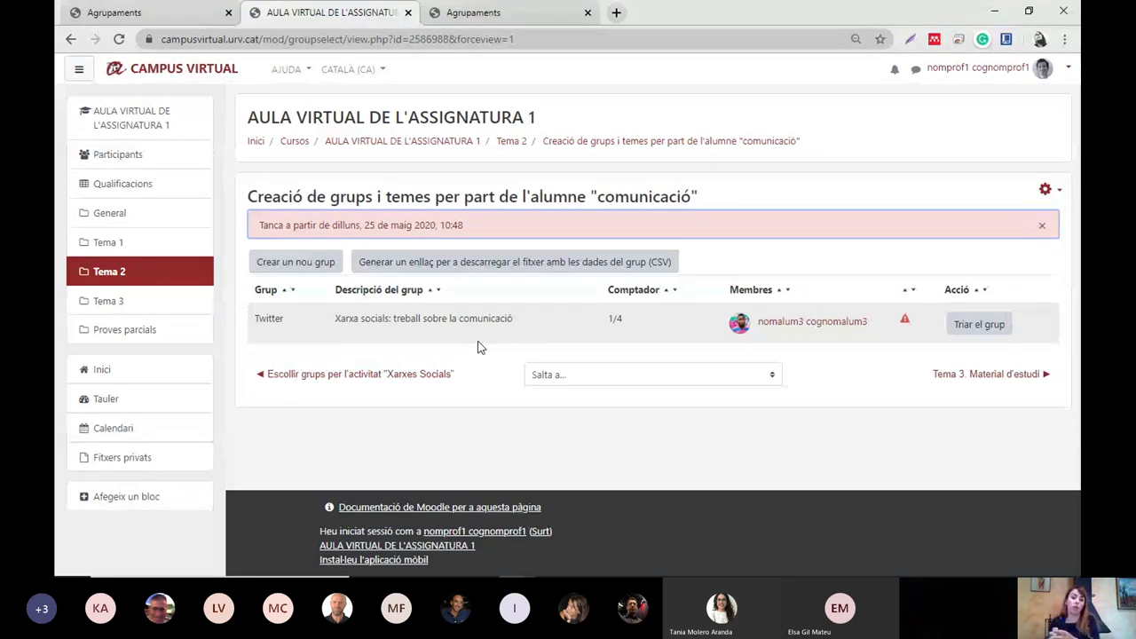
{"action": "left_click", "coordinate": [133, 277]}
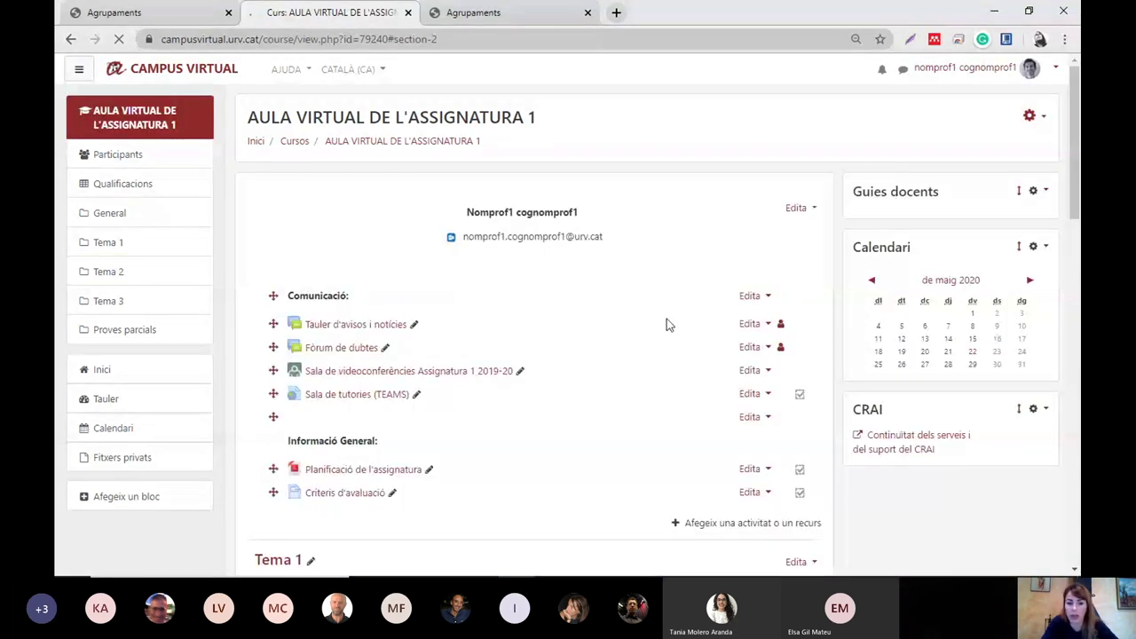
{"action": "left_click", "coordinate": [144, 275]}
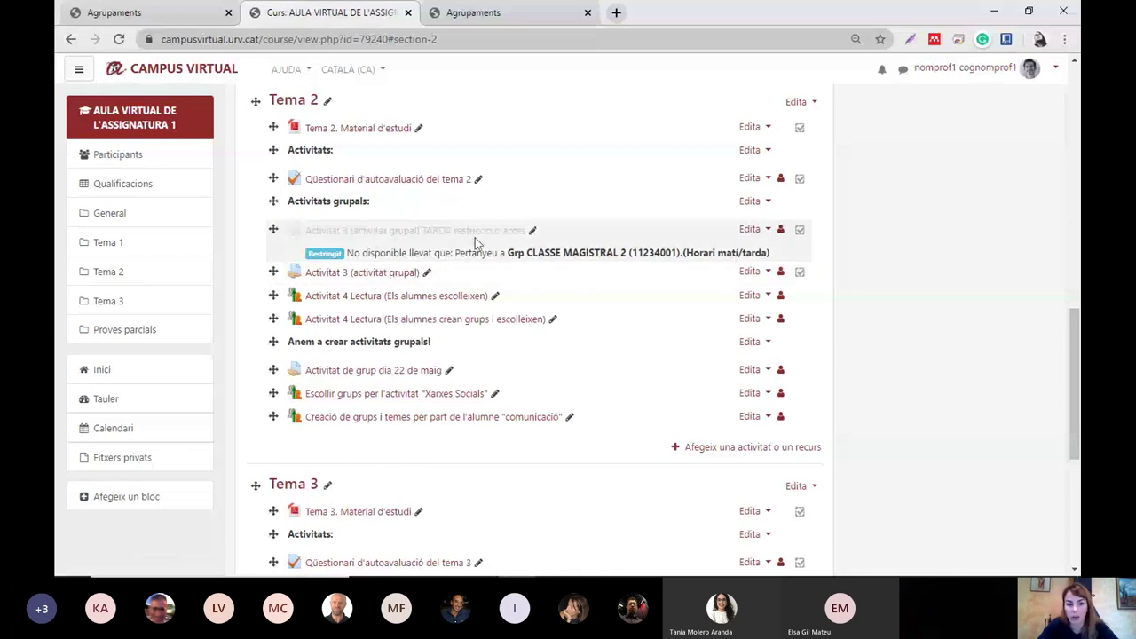
Step: Open the settings of Qüestionari d'autoavaluació del tema 2 and expand its access restrictions (Restriccions d'accés)
{"action": "left_click", "coordinate": [751, 180]}
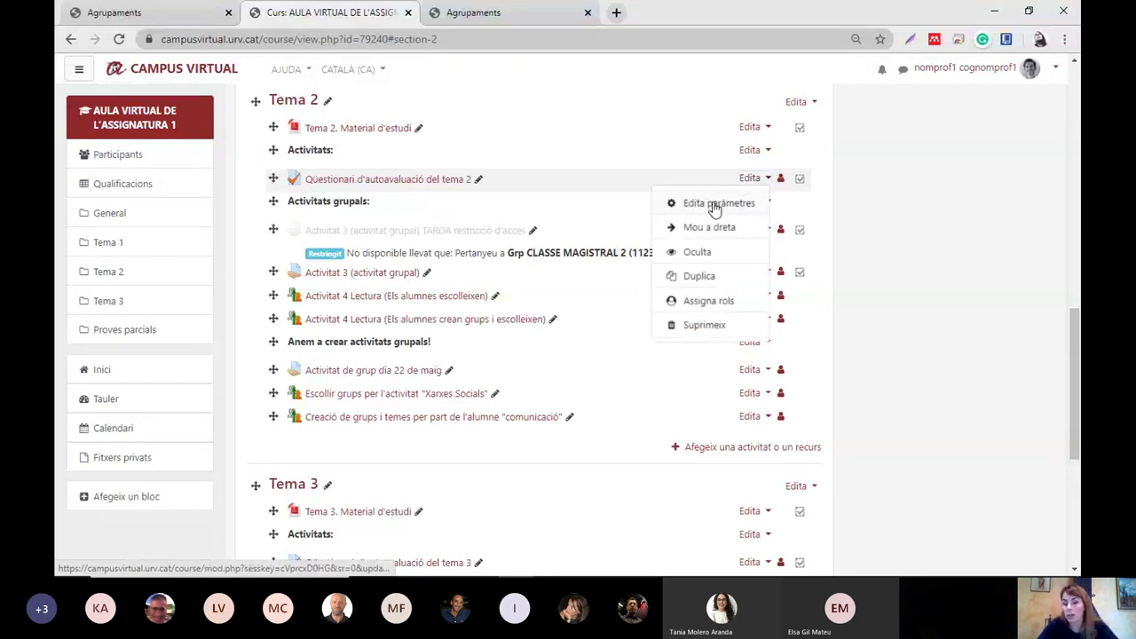
{"action": "left_click", "coordinate": [715, 204]}
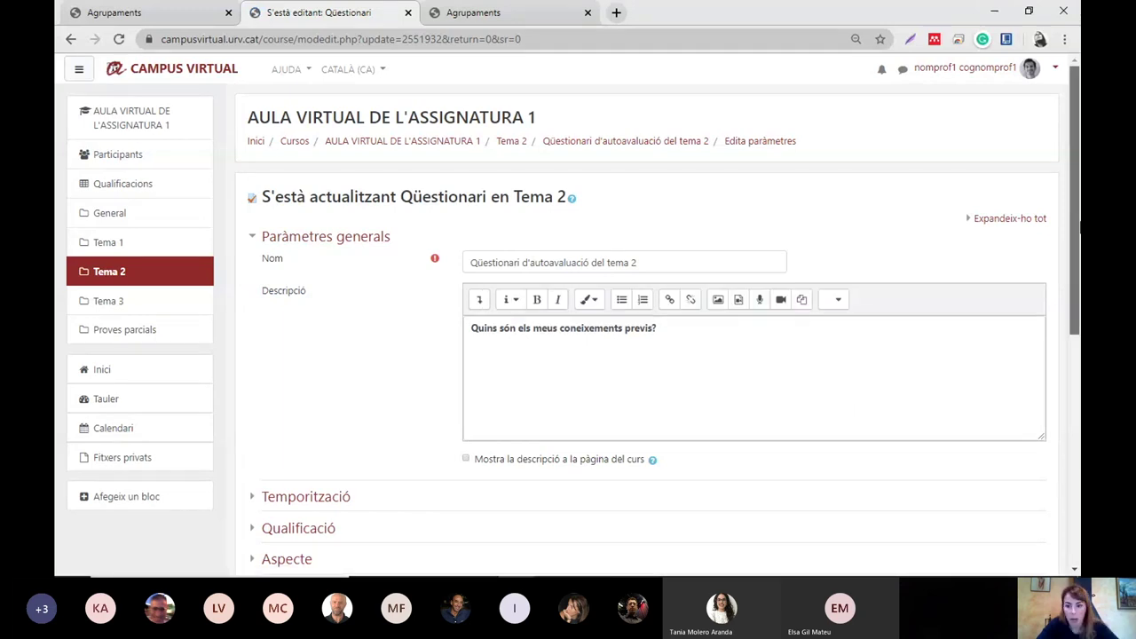
{"action": "left_click_drag", "start_coordinate": [1076, 220], "coordinate": [1065, 403]}
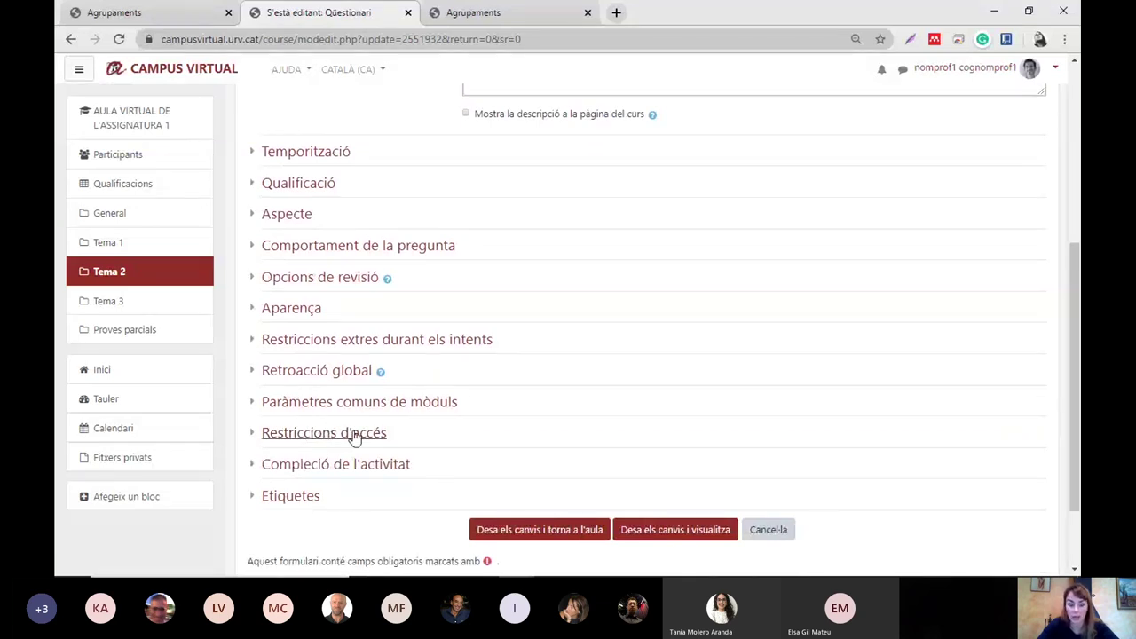
{"action": "left_click", "coordinate": [318, 435]}
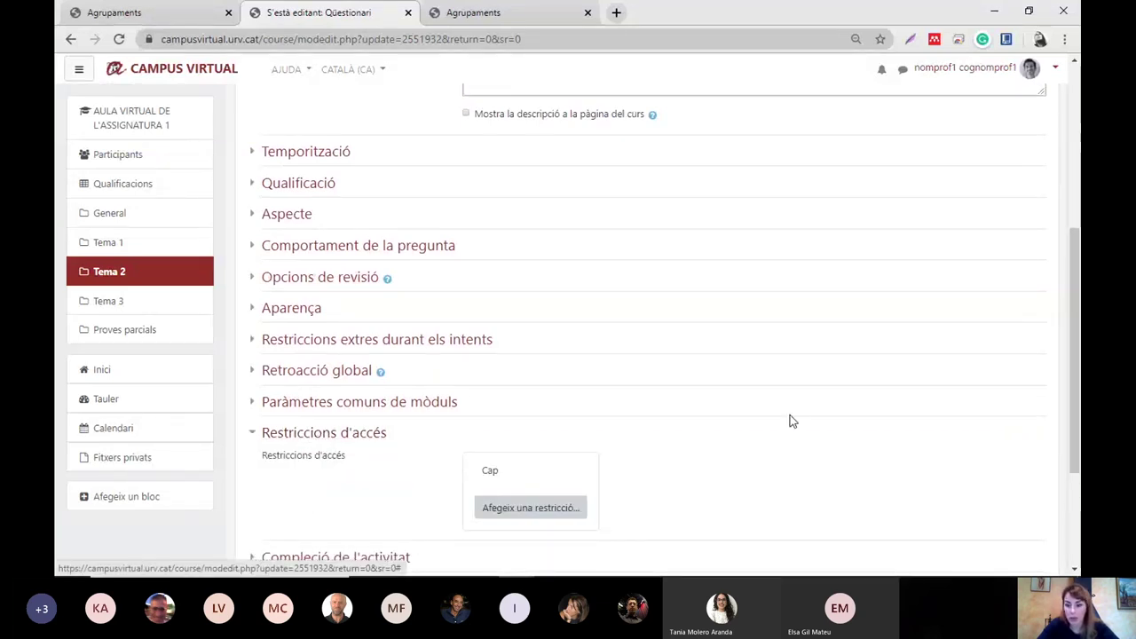
Step: Add a Grup restriction for Grp CLASSE MAGISTRAL 1 (11234001). (Horari matí/tarda) to the quiz, then save and display it
{"action": "left_click_drag", "start_coordinate": [1077, 305], "coordinate": [1078, 376]}
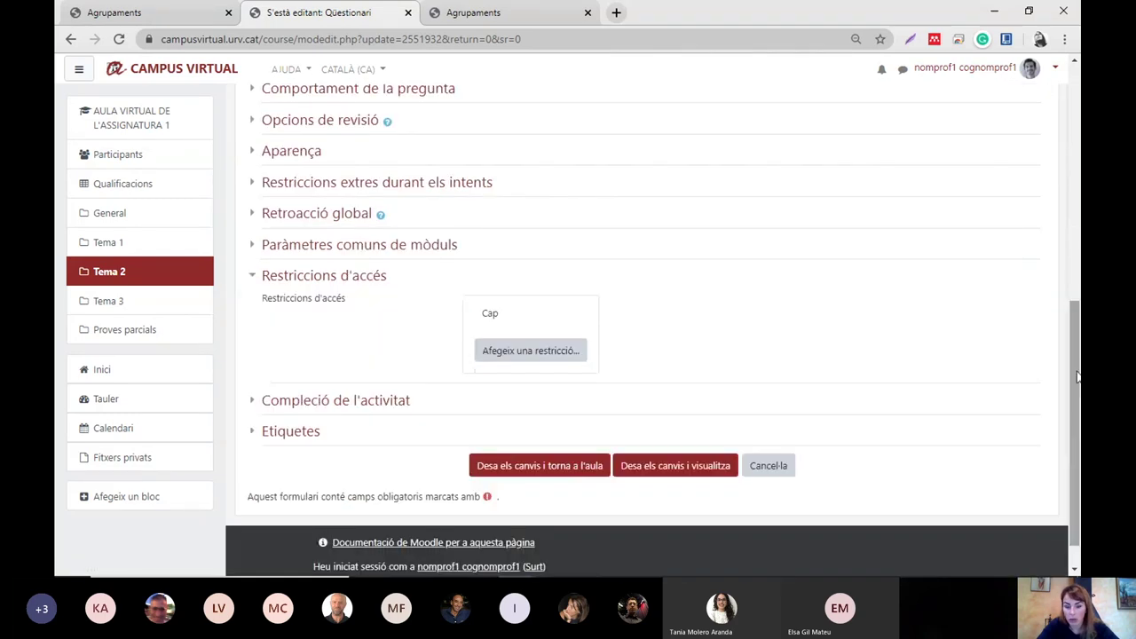
{"action": "left_click", "coordinate": [528, 351]}
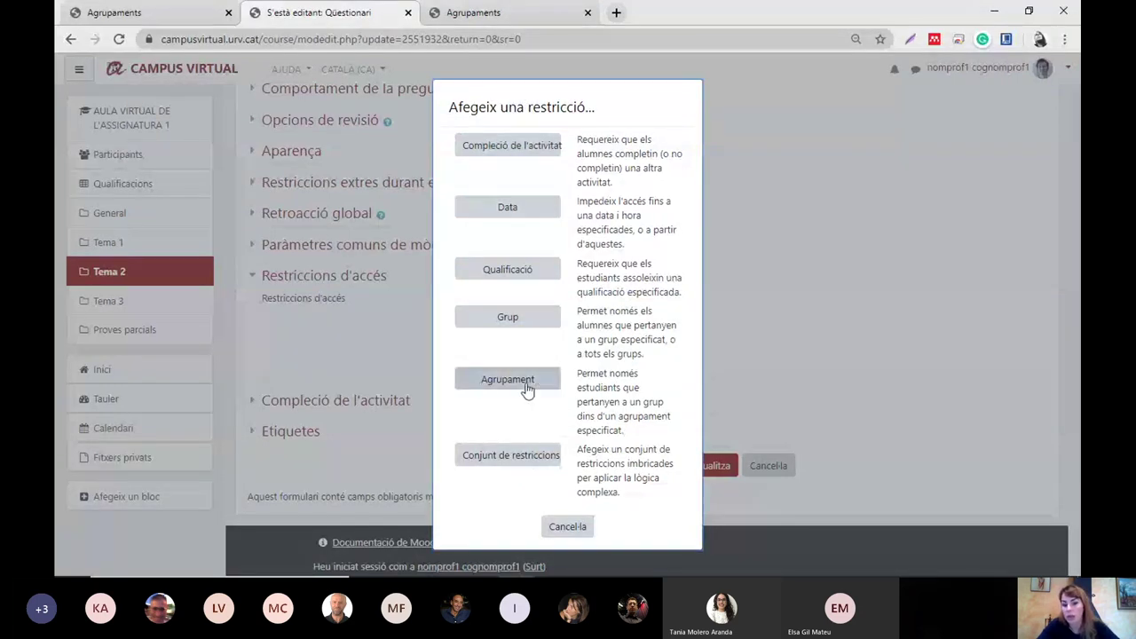
{"action": "left_click", "coordinate": [523, 322]}
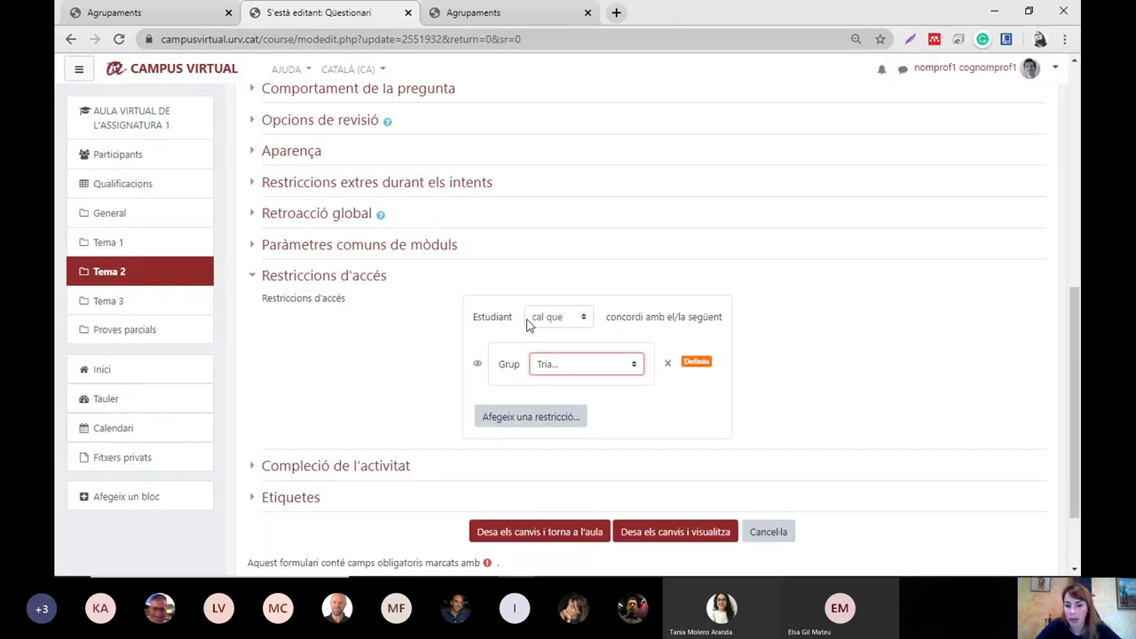
{"action": "left_click", "coordinate": [583, 364]}
{"action": "left_click", "coordinate": [636, 219]}
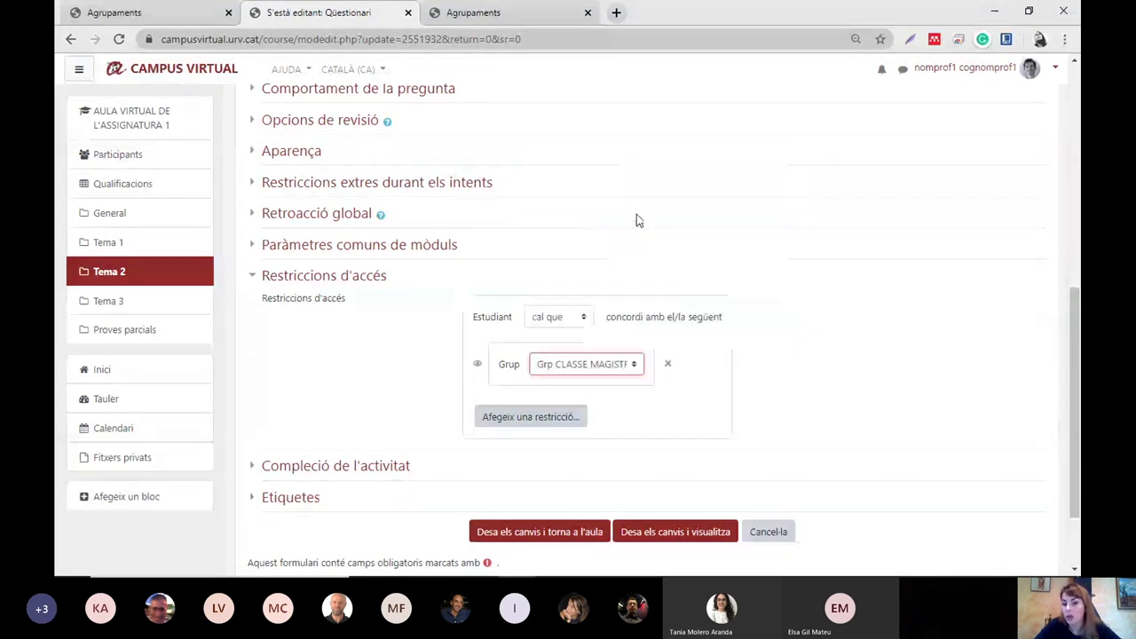
{"action": "scroll", "coordinate": [809, 334], "scroll_direction": "down", "scroll_amount": 1}
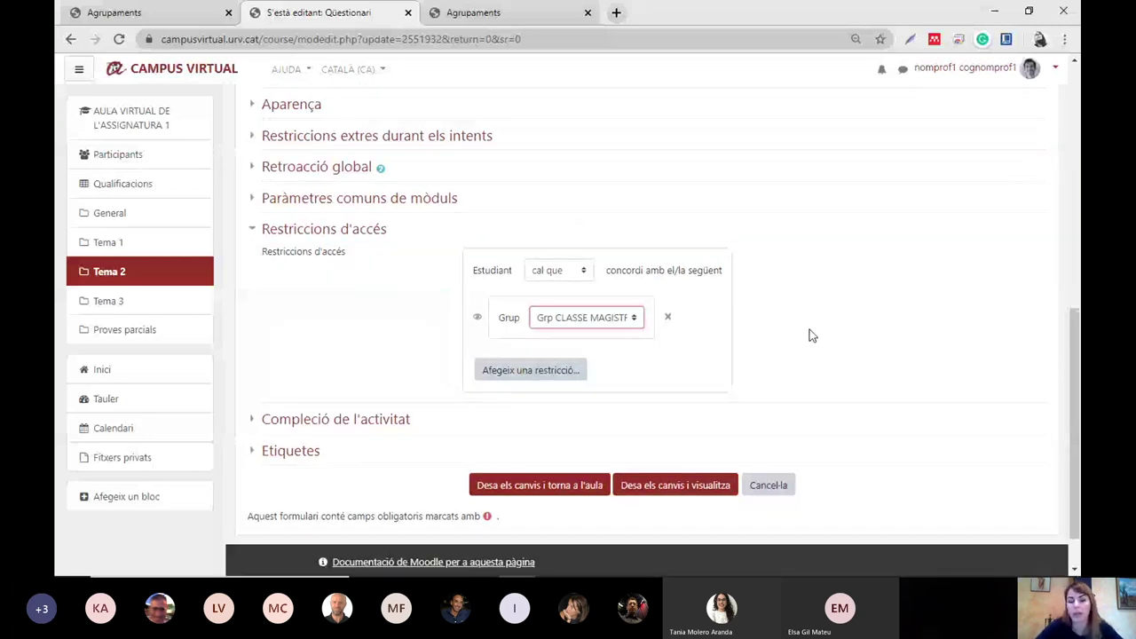
{"action": "left_click", "coordinate": [650, 489]}
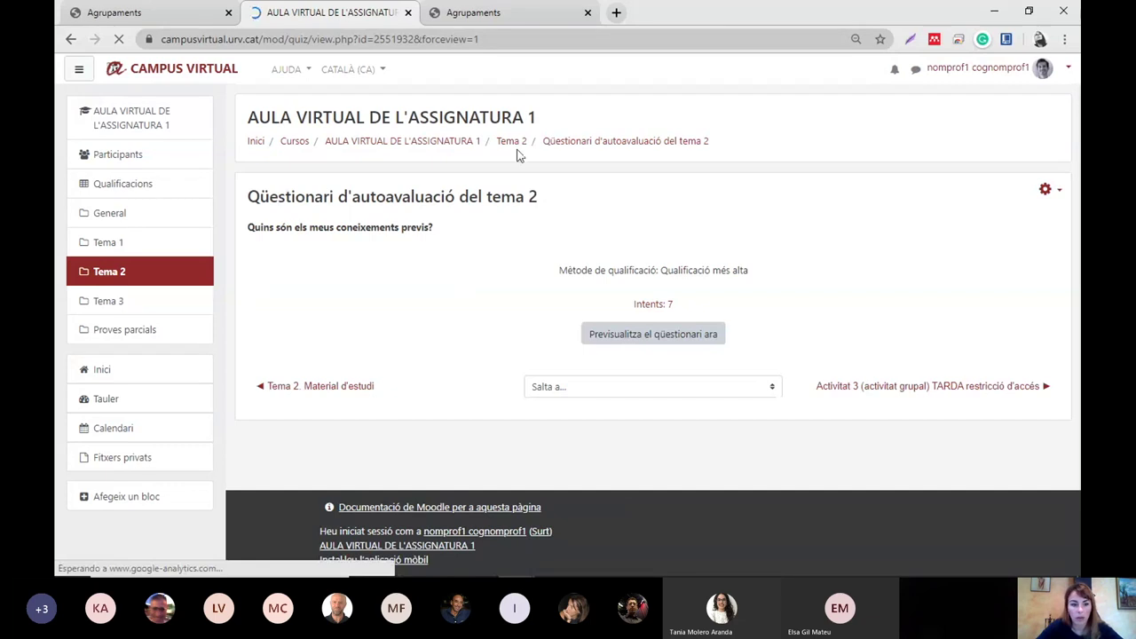
Step: Check the quiz's group restriction in Tema 2 as the teacher, then in the student's incognito browser window
{"action": "left_click", "coordinate": [513, 154]}
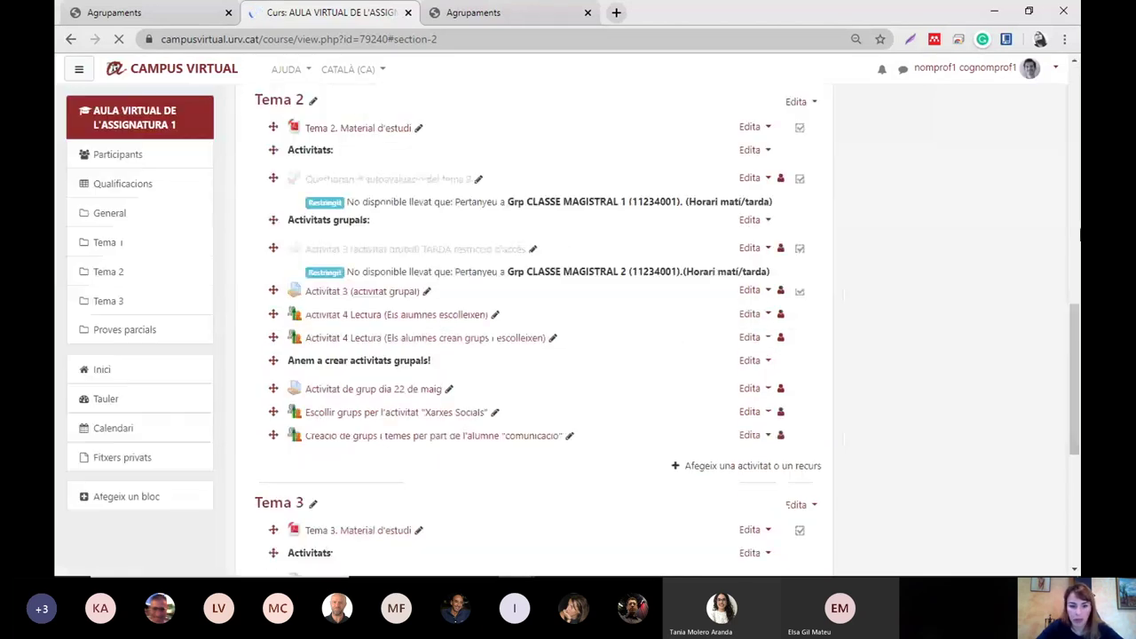
{"action": "triple_click", "coordinate": [362, 204]}
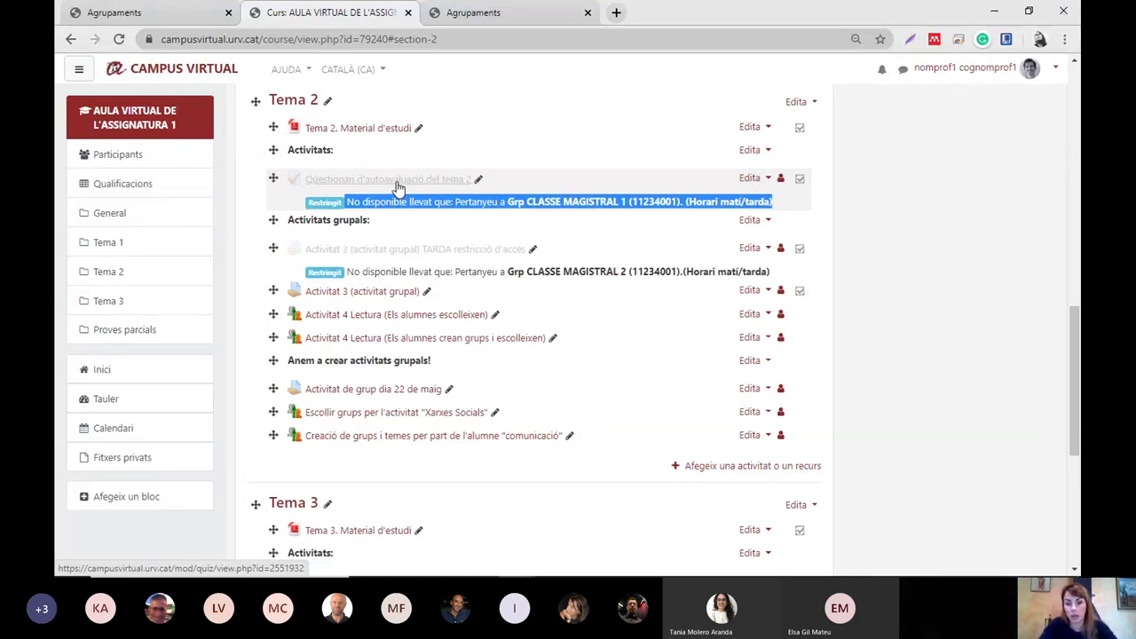
{"action": "left_click", "coordinate": [1031, 13]}
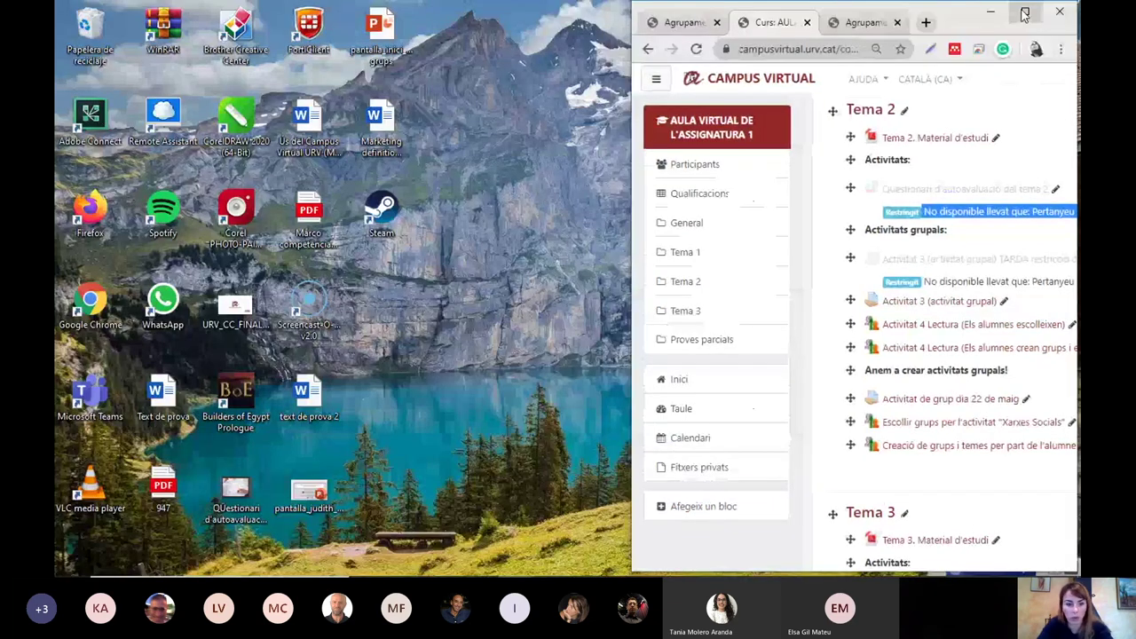
{"action": "mouse_move", "coordinate": [524, 574]}
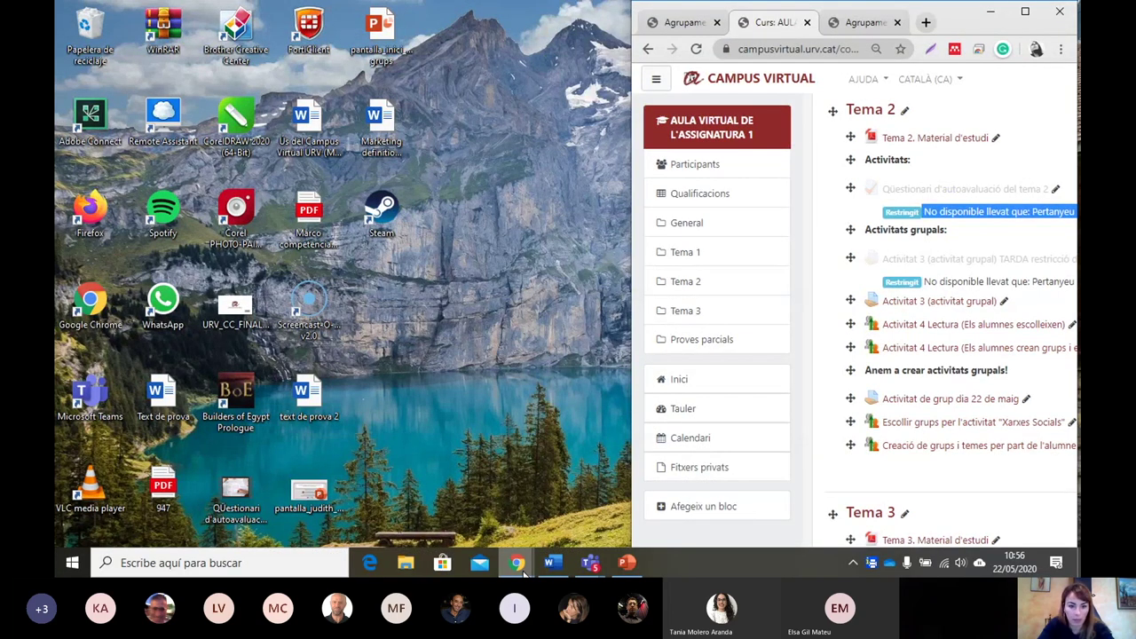
{"action": "left_click", "coordinate": [522, 573]}
{"action": "left_click", "coordinate": [147, 284]}
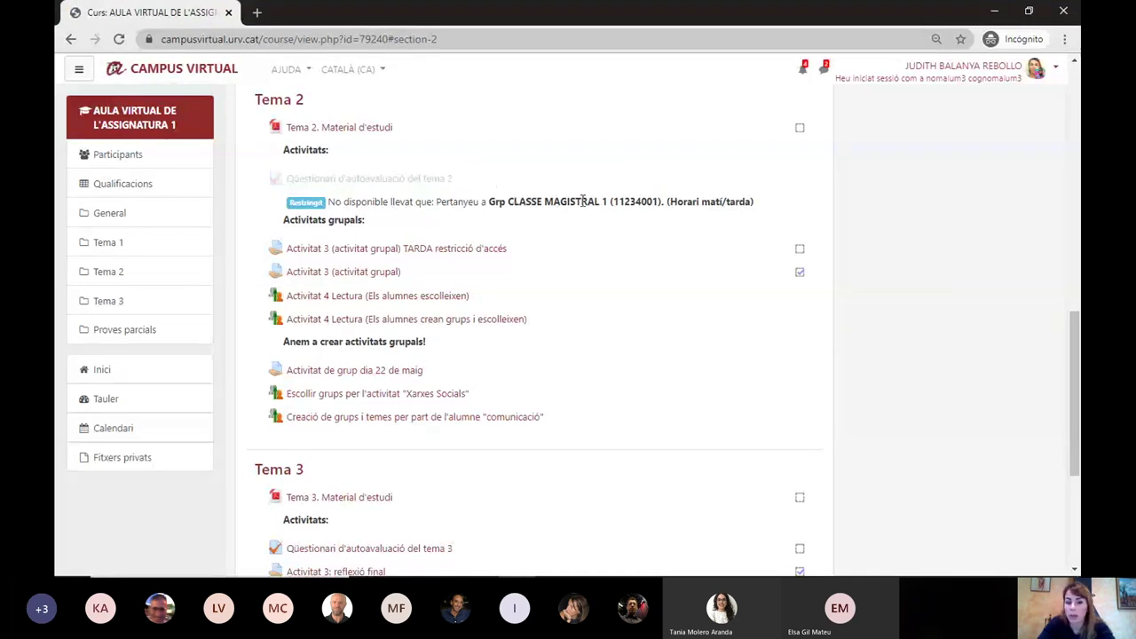
{"action": "left_click_drag", "start_coordinate": [582, 202], "coordinate": [642, 203]}
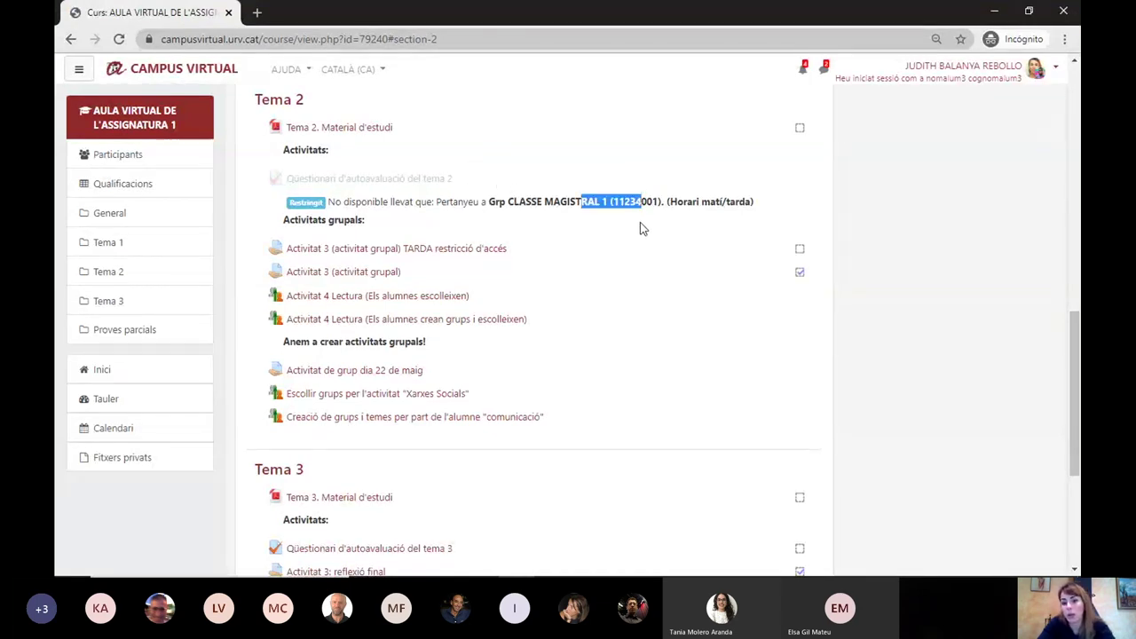
Step: Leave the student's incognito window and return to the Tema 2 section in the teacher's browser window
{"action": "left_click", "coordinate": [643, 224]}
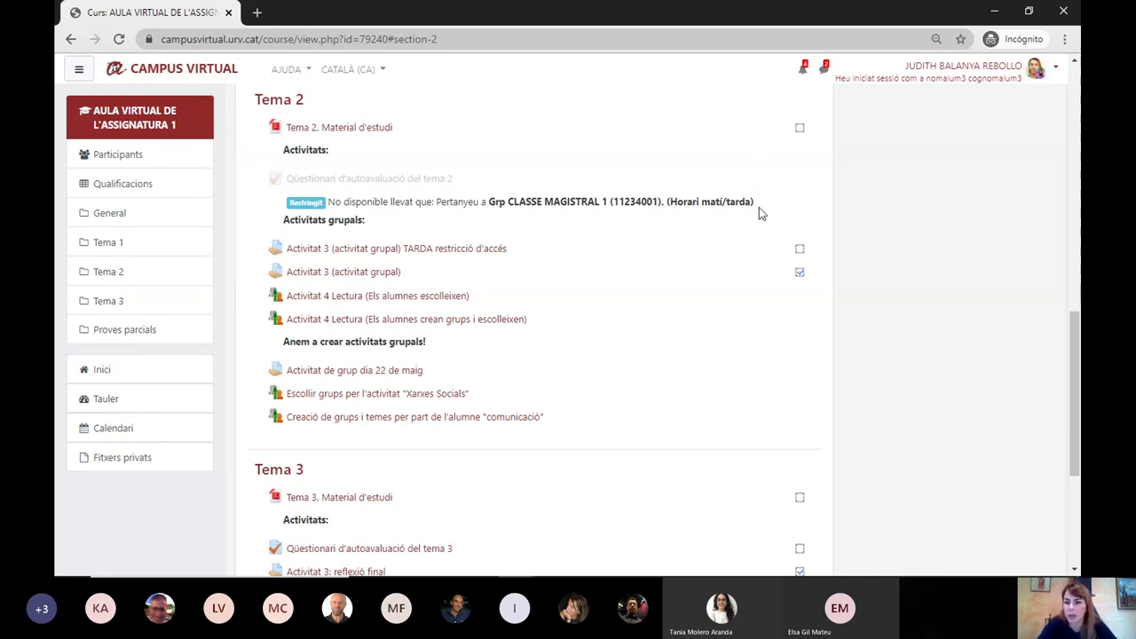
{"action": "left_click", "coordinate": [1027, 15]}
{"action": "scroll", "coordinate": [753, 216], "scroll_direction": "up", "scroll_amount": 1}
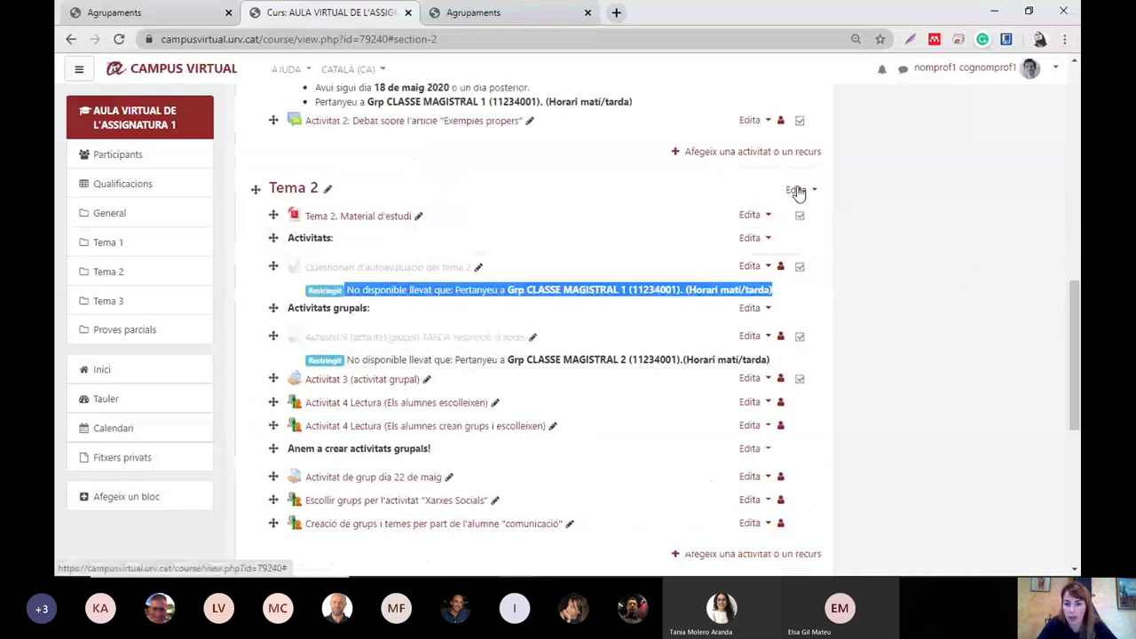
{"action": "left_click", "coordinate": [798, 191]}
{"action": "left_click", "coordinate": [752, 215]}
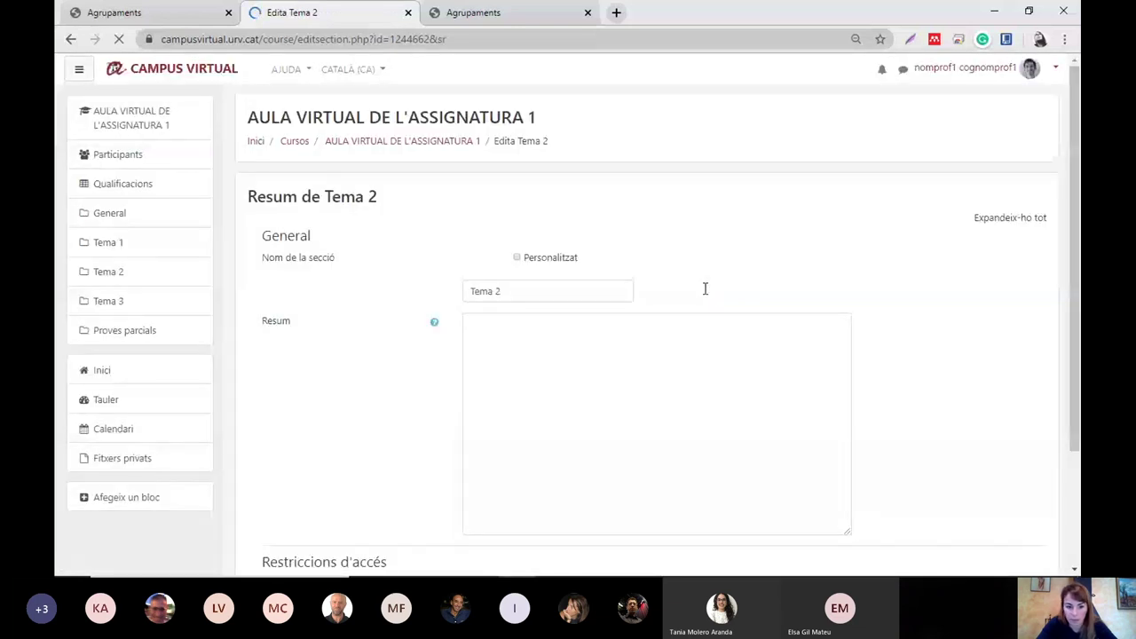
{"action": "scroll", "coordinate": [787, 311], "scroll_direction": "down", "scroll_amount": 3}
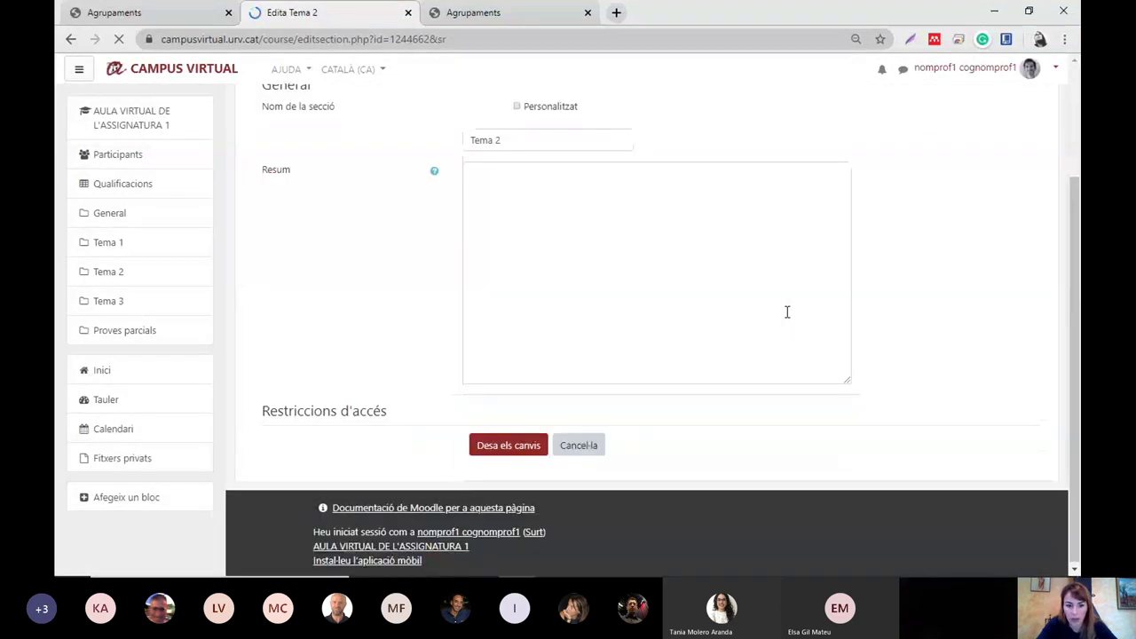
{"action": "left_click", "coordinate": [300, 414]}
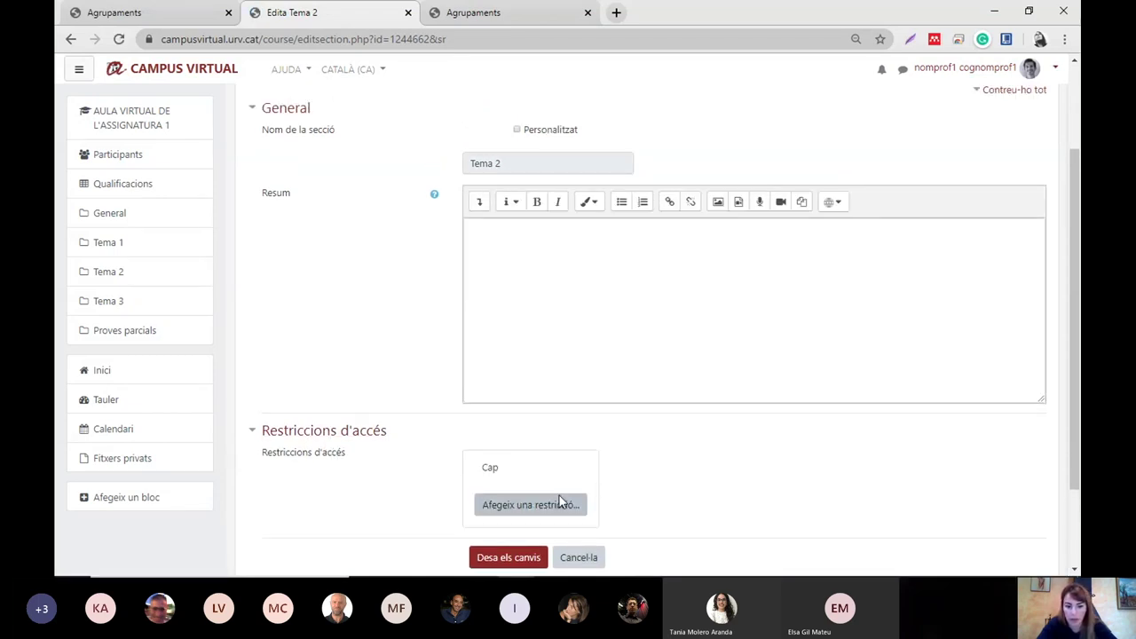
{"action": "left_click", "coordinate": [559, 502]}
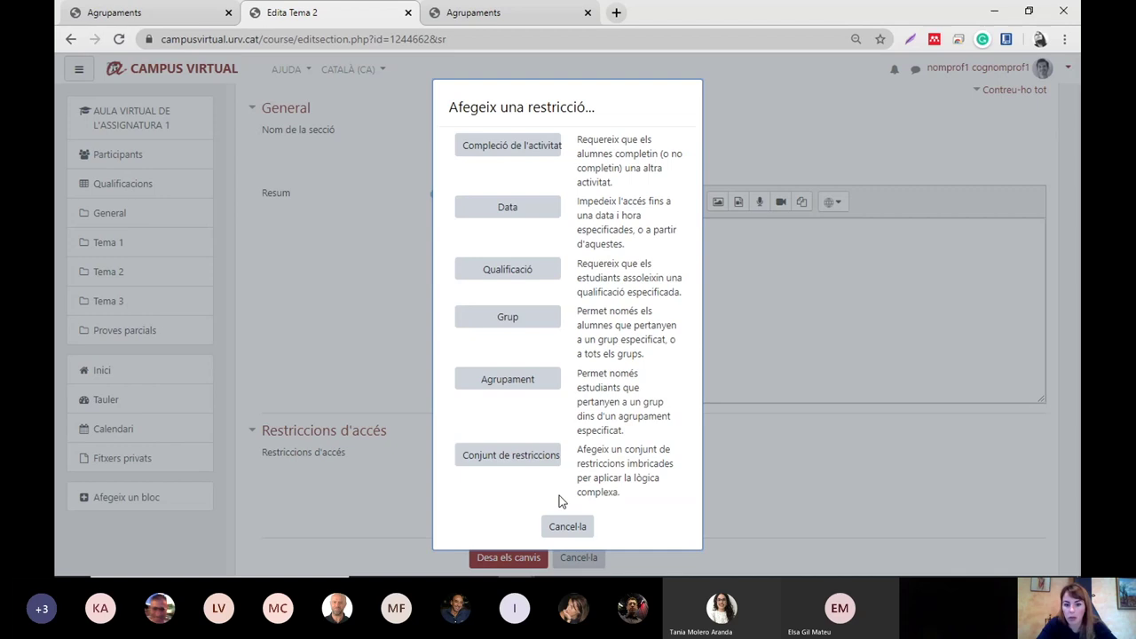
{"action": "left_click", "coordinate": [524, 325]}
{"action": "left_click", "coordinate": [71, 39]}
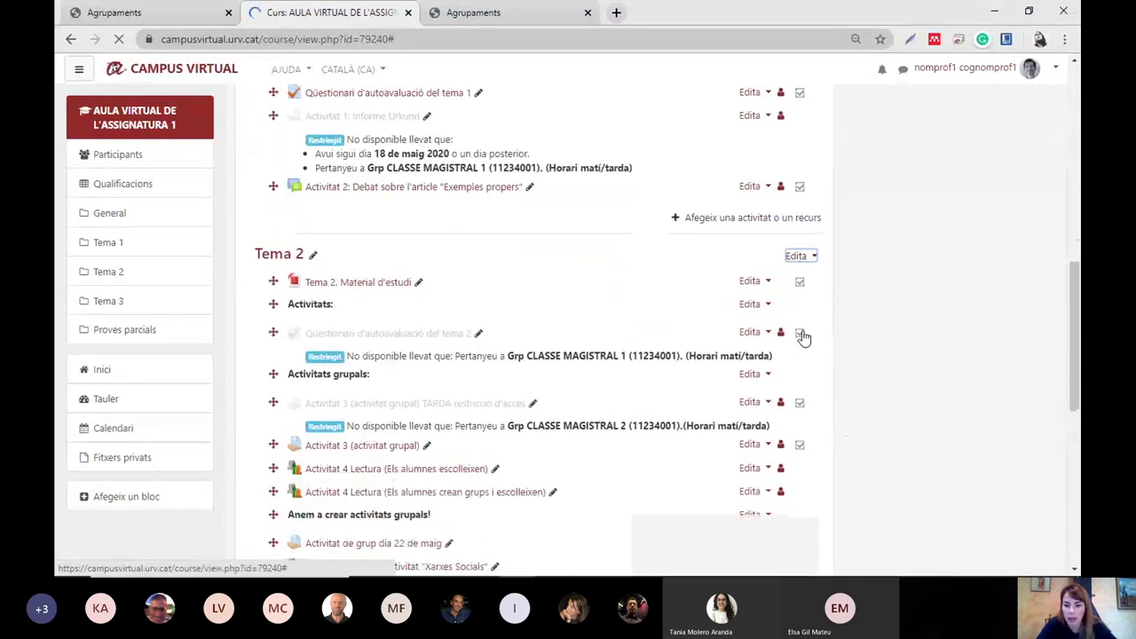
Step: Open the settings of the whole Tema 2 section and expand its access restrictions (Restriccions d'accés)
{"action": "left_click", "coordinate": [797, 245]}
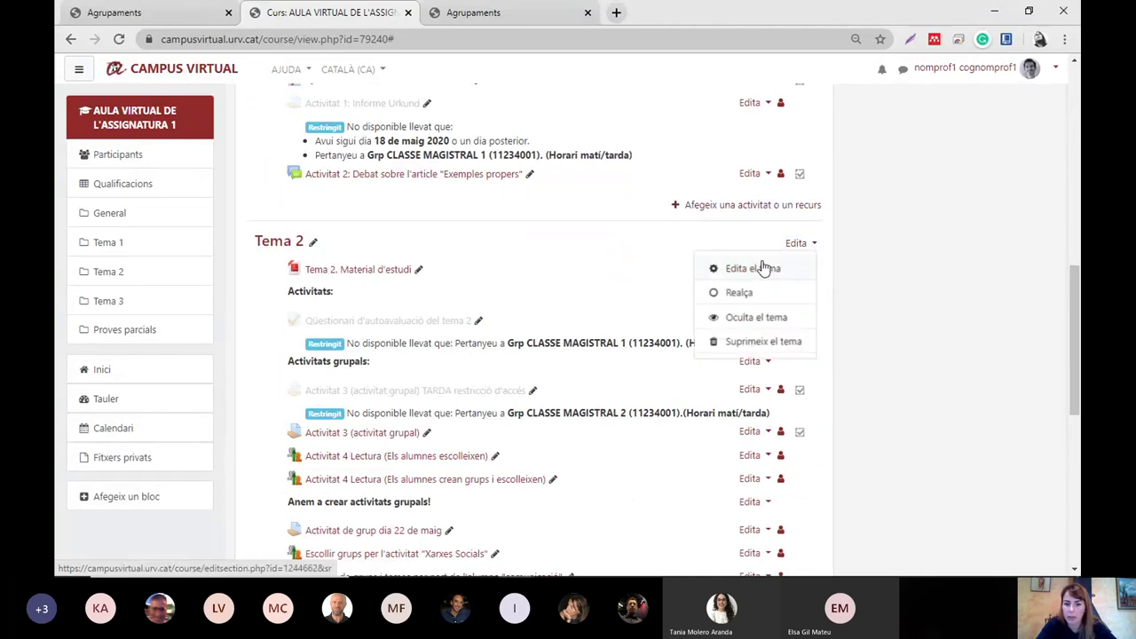
{"action": "left_click", "coordinate": [764, 268]}
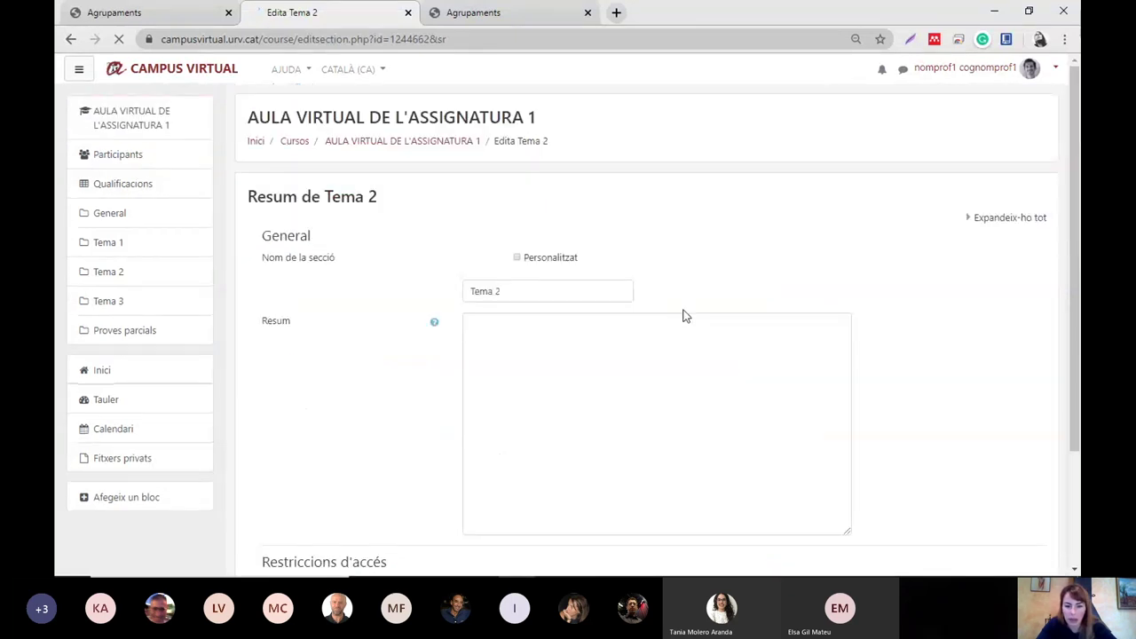
{"action": "scroll", "coordinate": [465, 354], "scroll_direction": "down", "scroll_amount": 3}
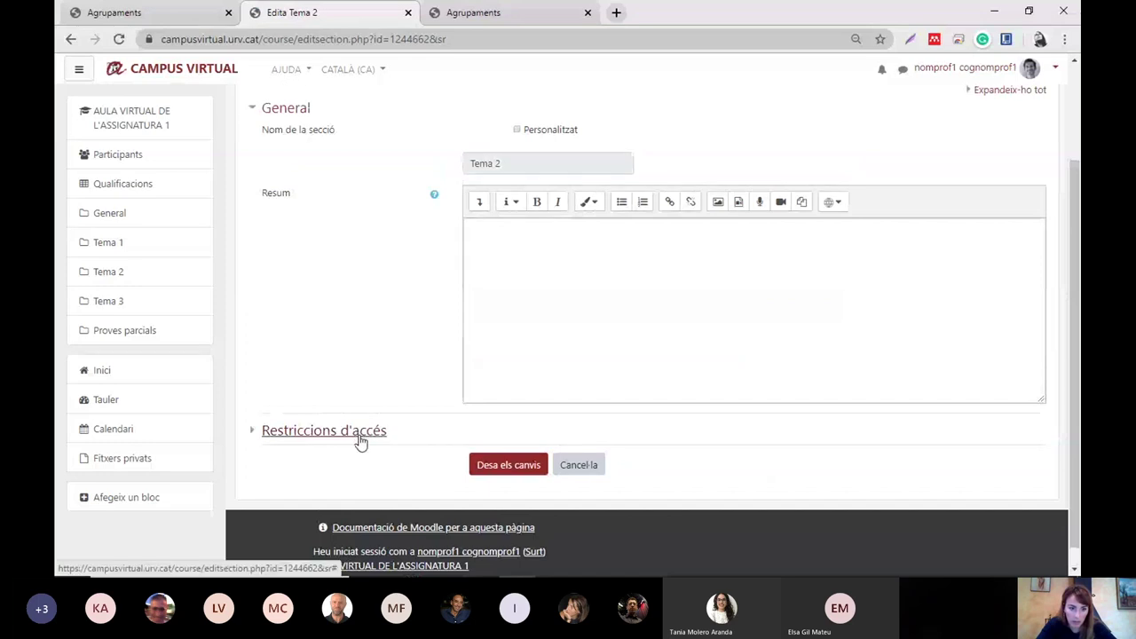
{"action": "left_click", "coordinate": [360, 437]}
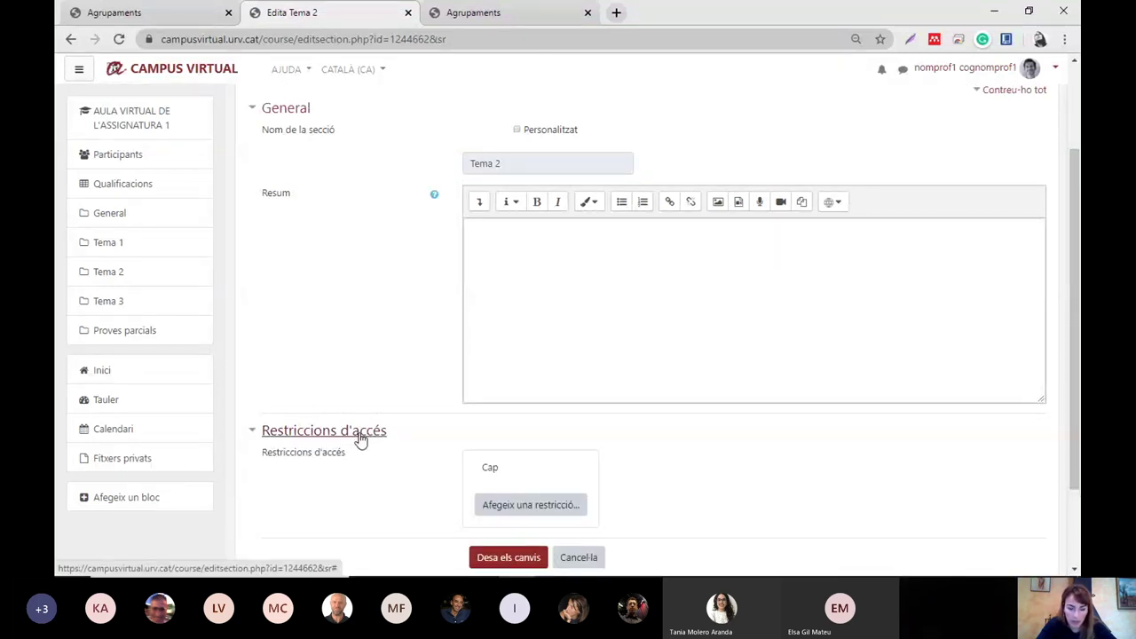
{"action": "scroll", "coordinate": [652, 472], "scroll_direction": "down", "scroll_amount": 2}
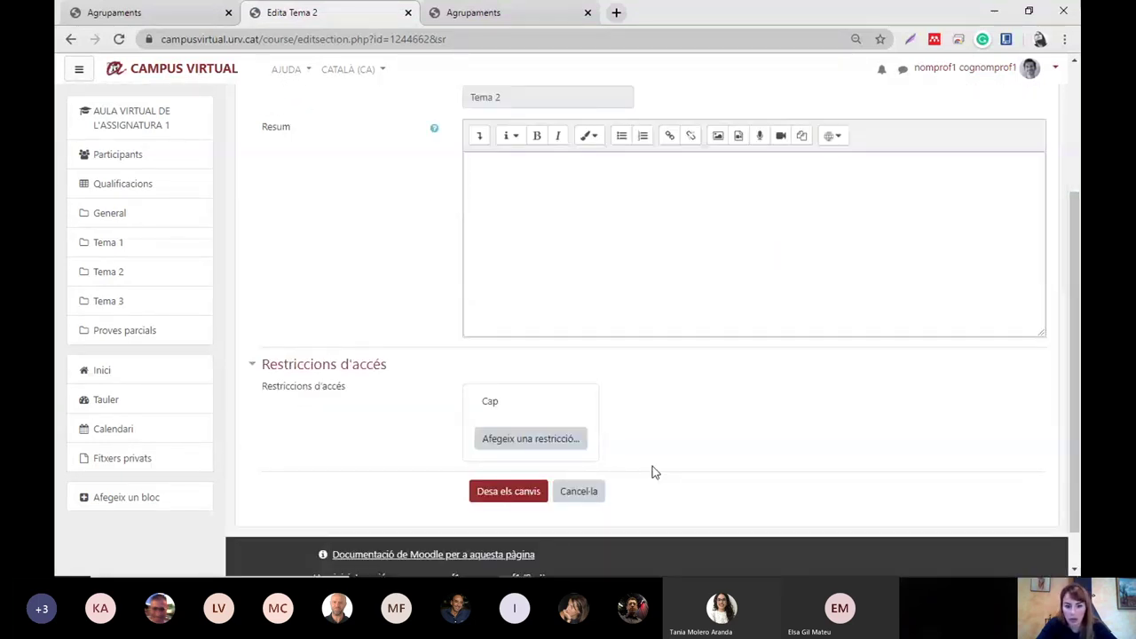
Step: Restrict the Tema 2 section to the group Grp CLASSE MAGISTRAL 1 (11234001). (Horari matí/tarda) and save the changes
{"action": "left_click", "coordinate": [530, 438]}
{"action": "left_click", "coordinate": [533, 322]}
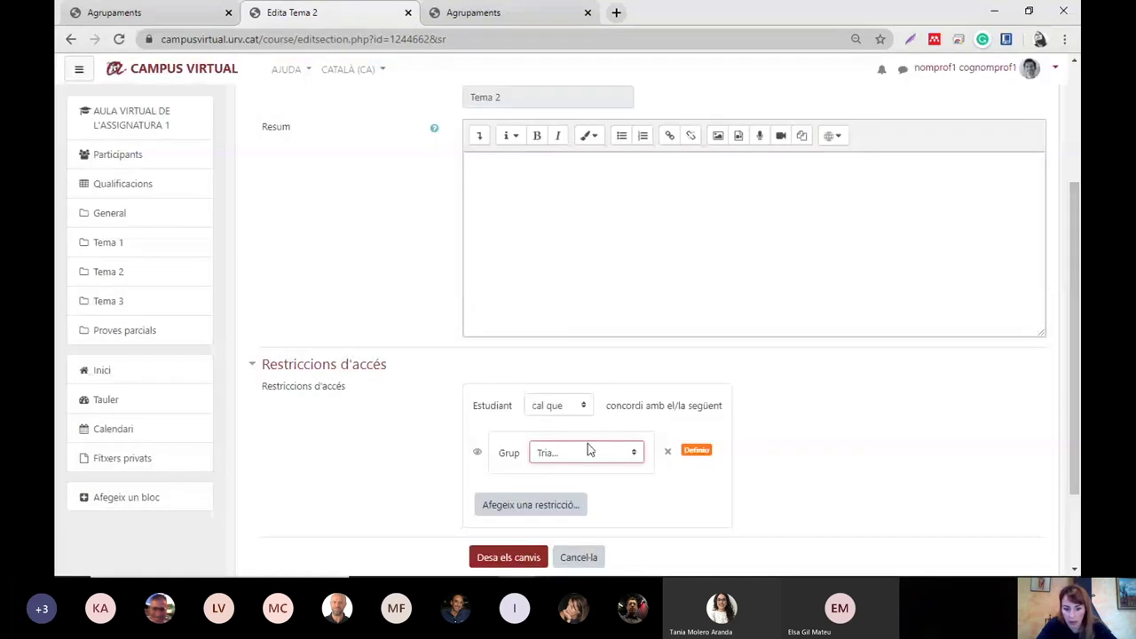
{"action": "left_click", "coordinate": [587, 450]}
{"action": "left_click", "coordinate": [660, 304]}
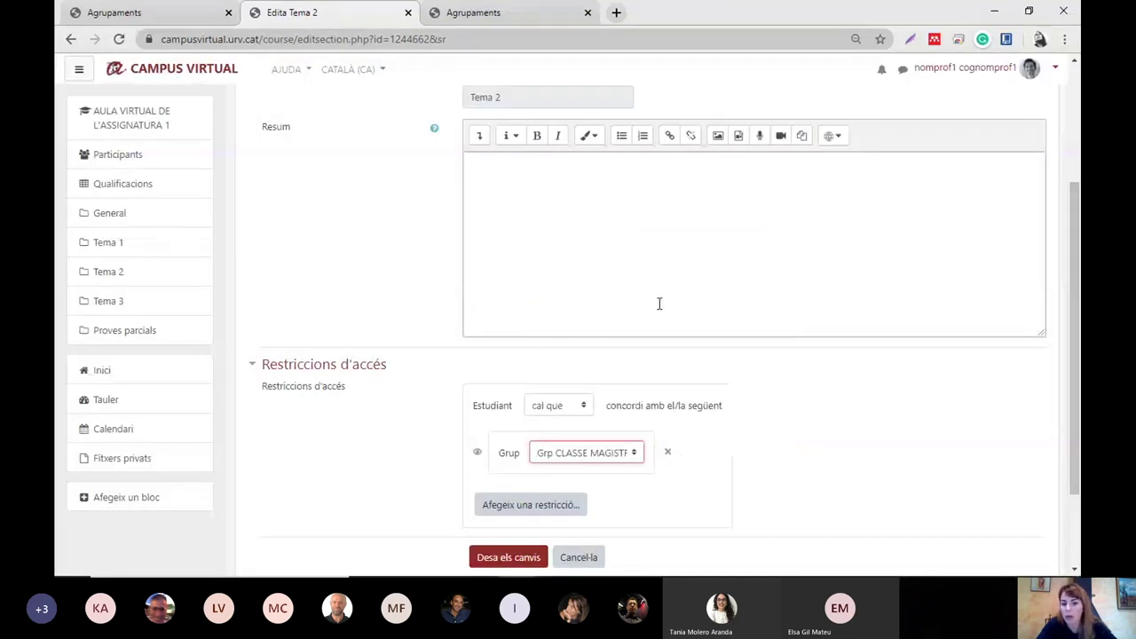
{"action": "left_click", "coordinate": [512, 559]}
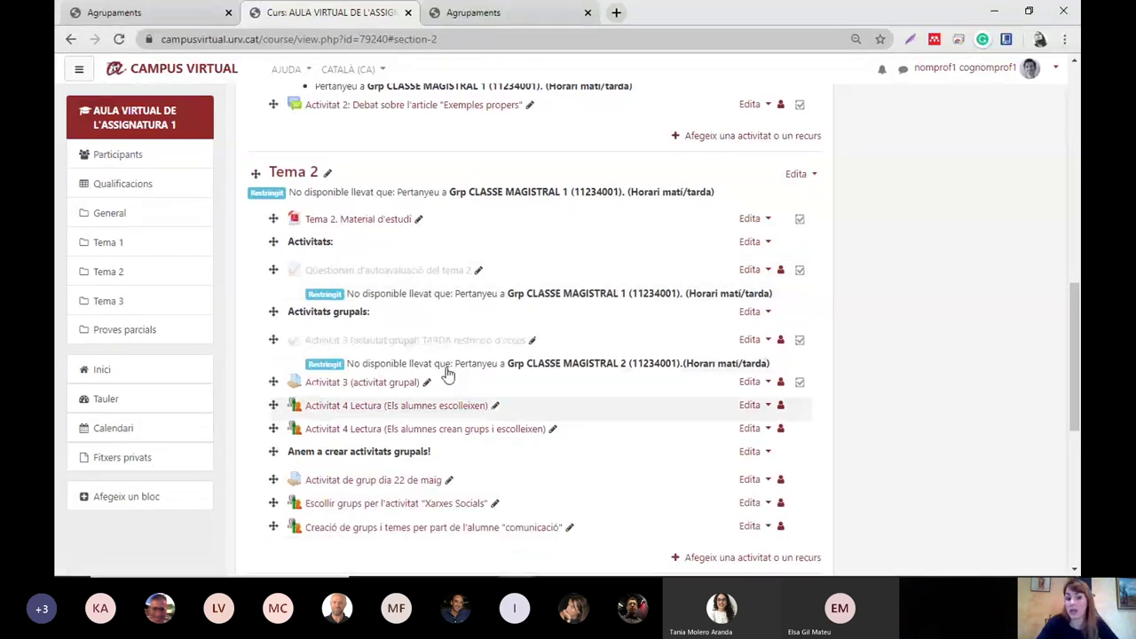
{"action": "scroll", "coordinate": [595, 245], "scroll_direction": "down", "scroll_amount": 1}
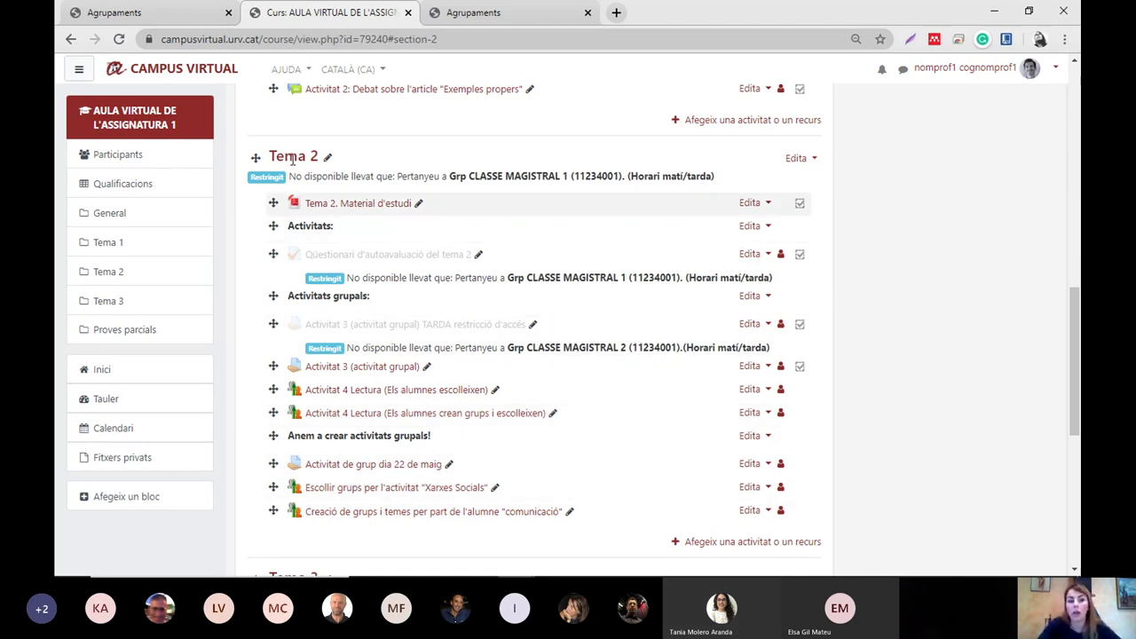
Step: Open the course's Participants page and go from there to the group management page (Grups)
{"action": "left_click", "coordinate": [122, 165]}
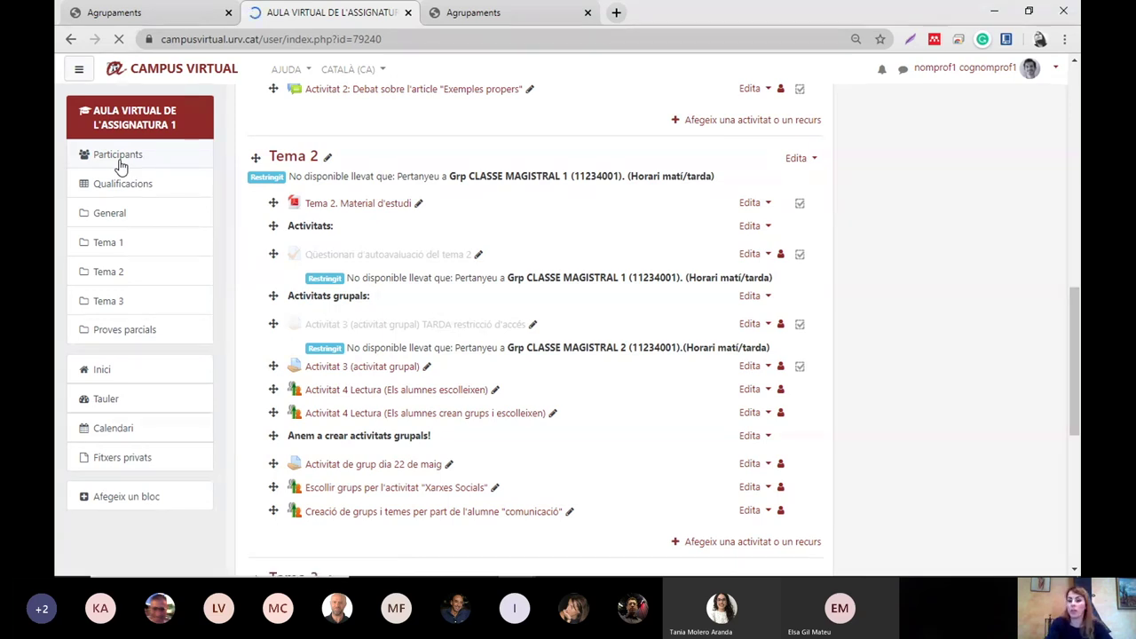
{"action": "left_click", "coordinate": [814, 194]}
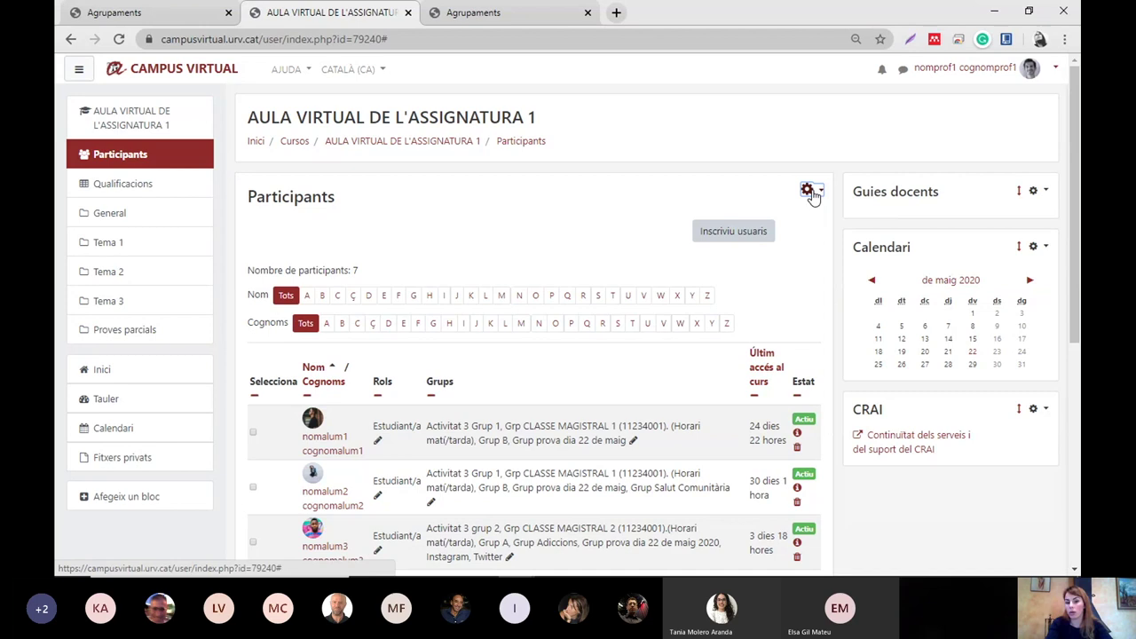
{"action": "left_click", "coordinate": [813, 194]}
{"action": "left_click", "coordinate": [704, 267]}
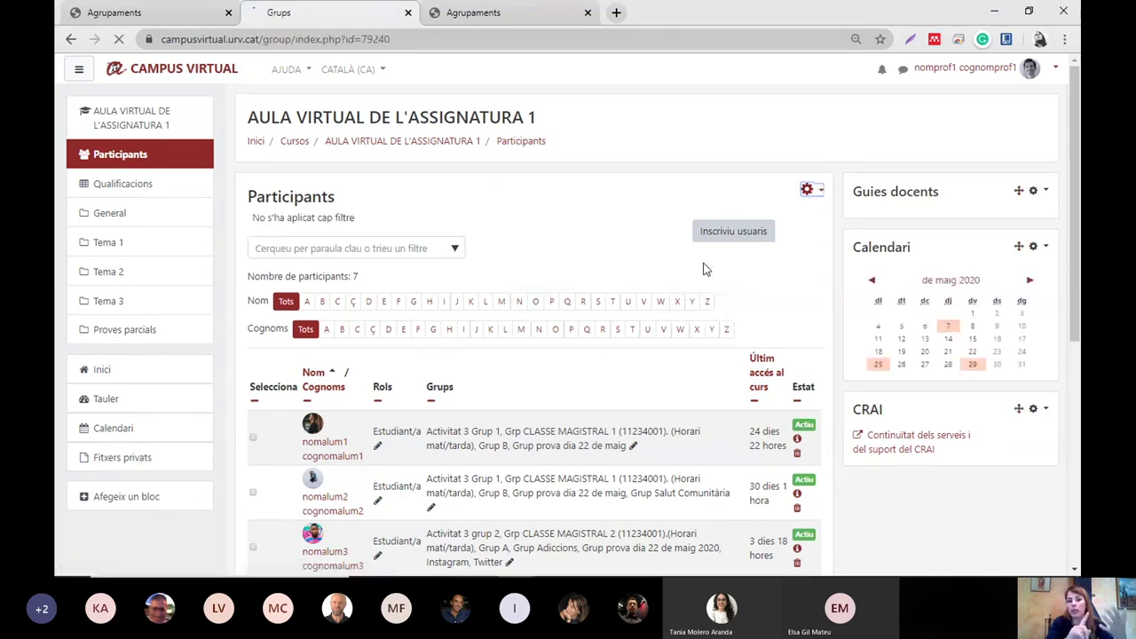